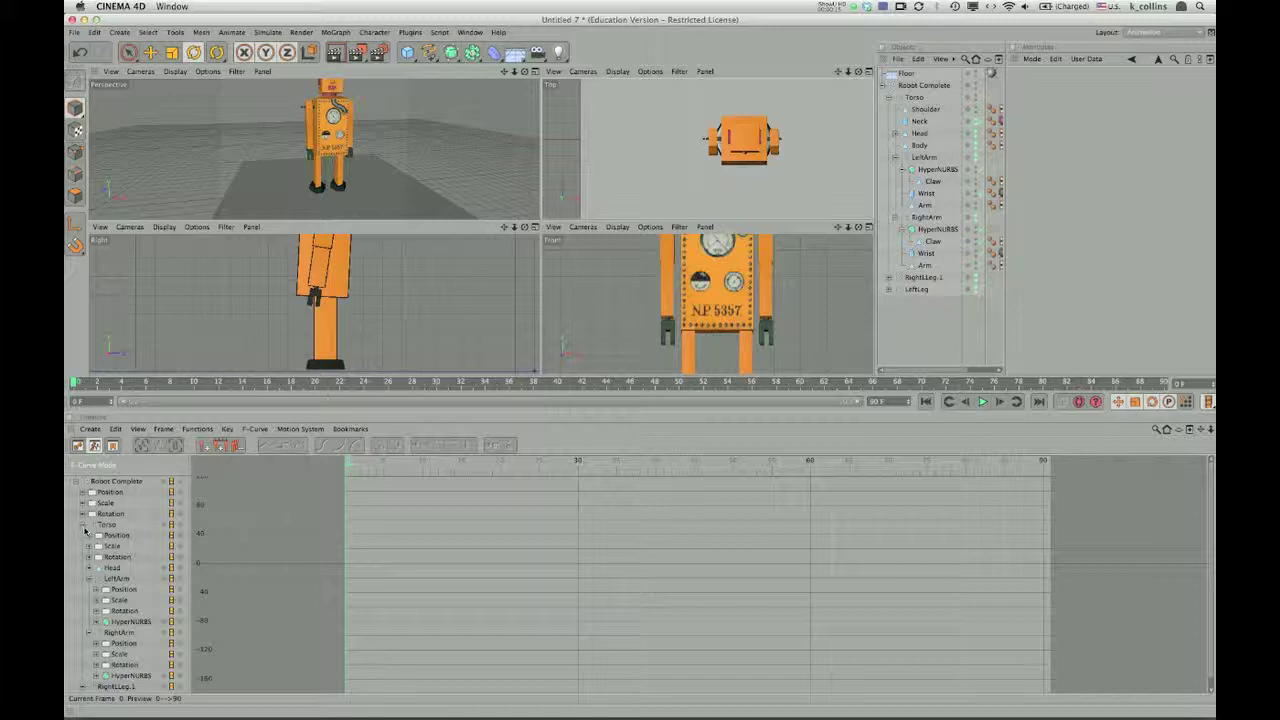
Step: Collapse the Torso tracks, expand RightLLeg.1 and delete its Position and Scale tracks
{"action": "left_click", "coordinate": [83, 525]}
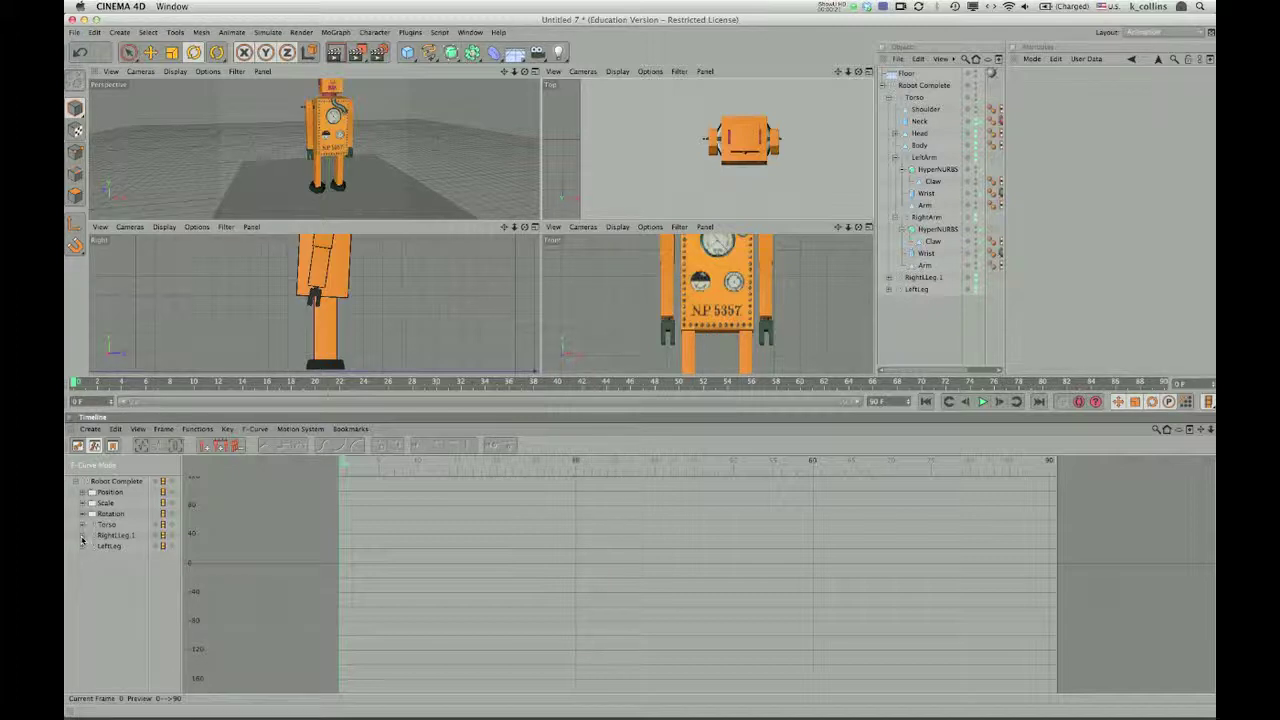
{"action": "left_click", "coordinate": [83, 536]}
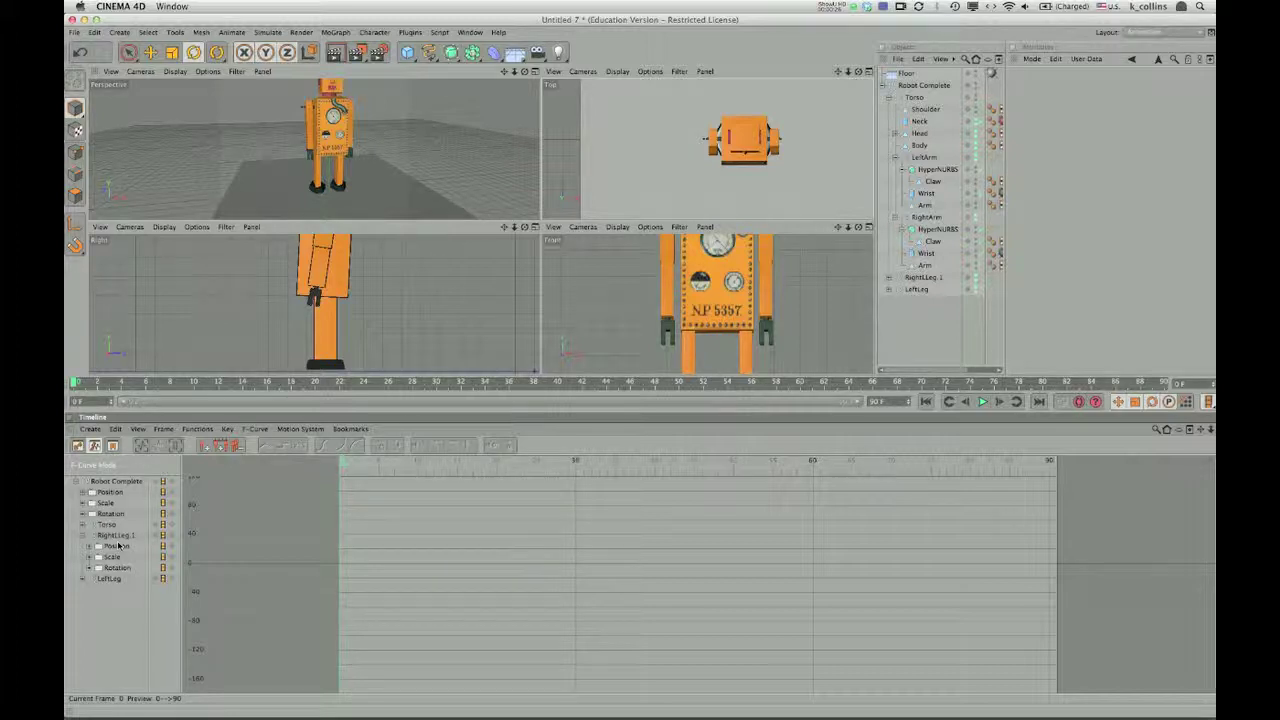
{"action": "left_click", "coordinate": [119, 547]}
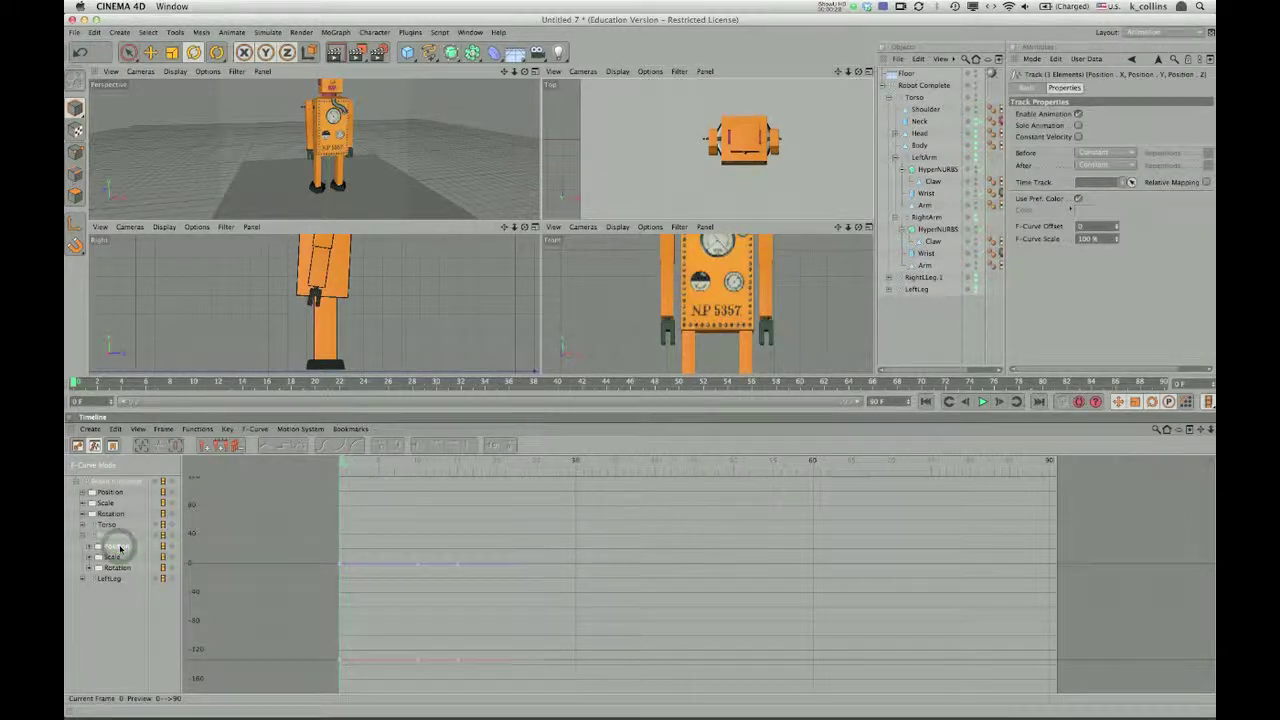
{"action": "key", "text": "Delete"}
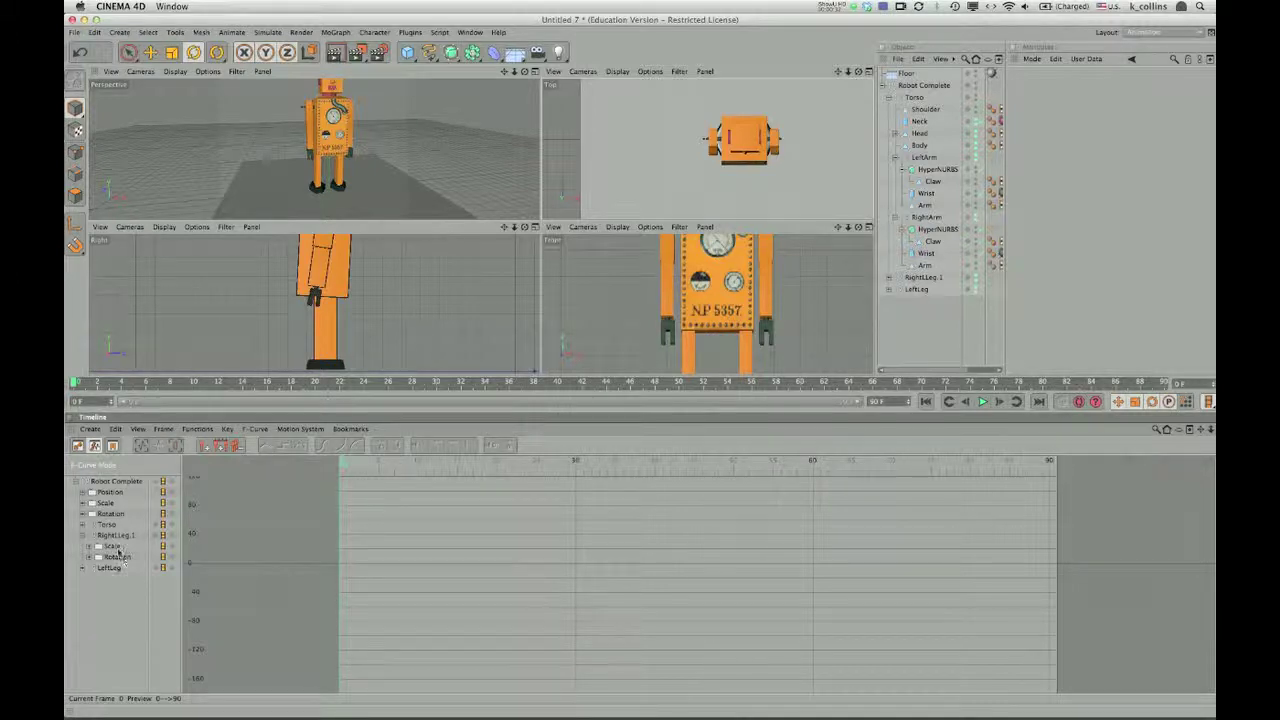
{"action": "left_click", "coordinate": [112, 547]}
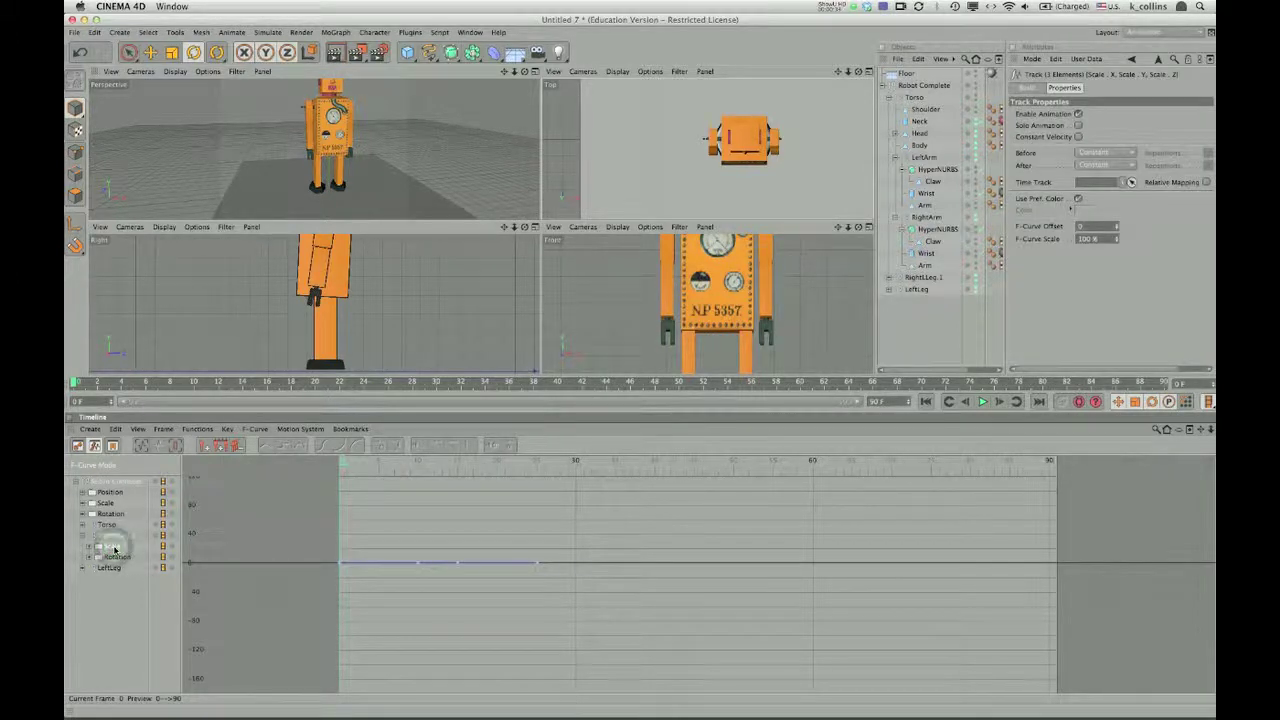
{"action": "key", "text": "Delete"}
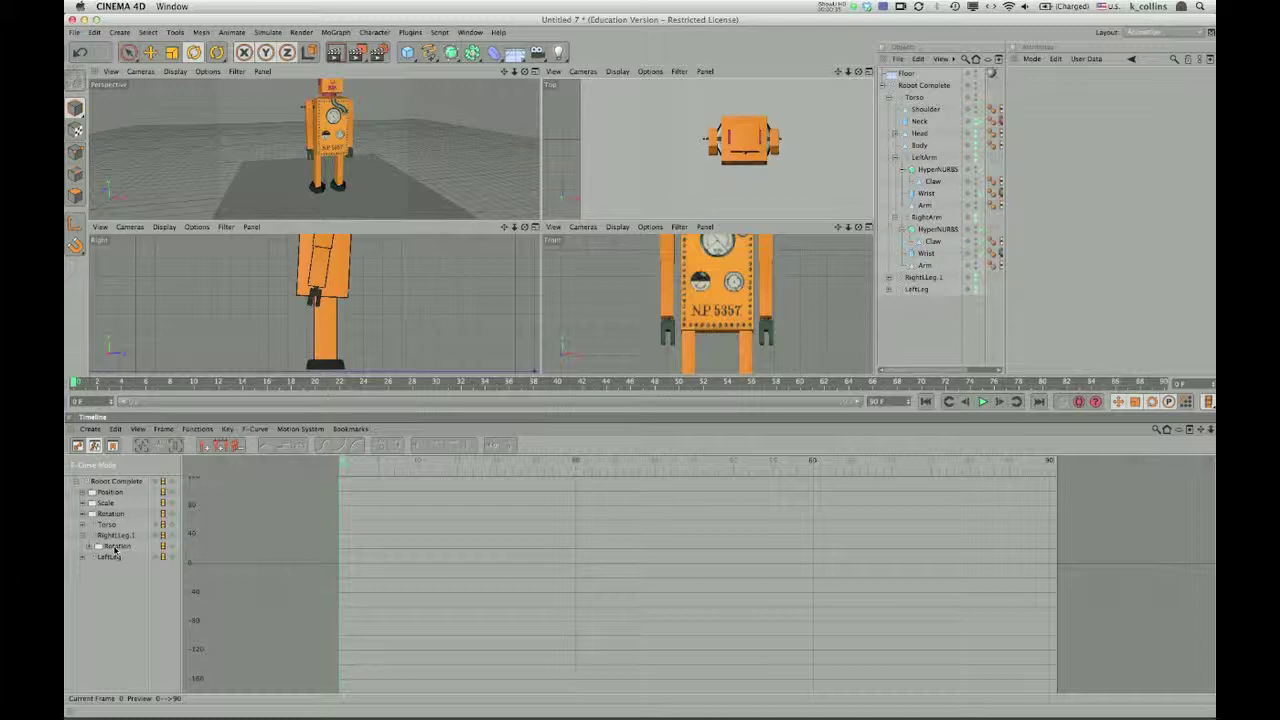
Step: Delete the Rotation H and Rotation B tracks of RightLLeg.1, leaving only its Rotation P track
{"action": "left_click", "coordinate": [89, 546]}
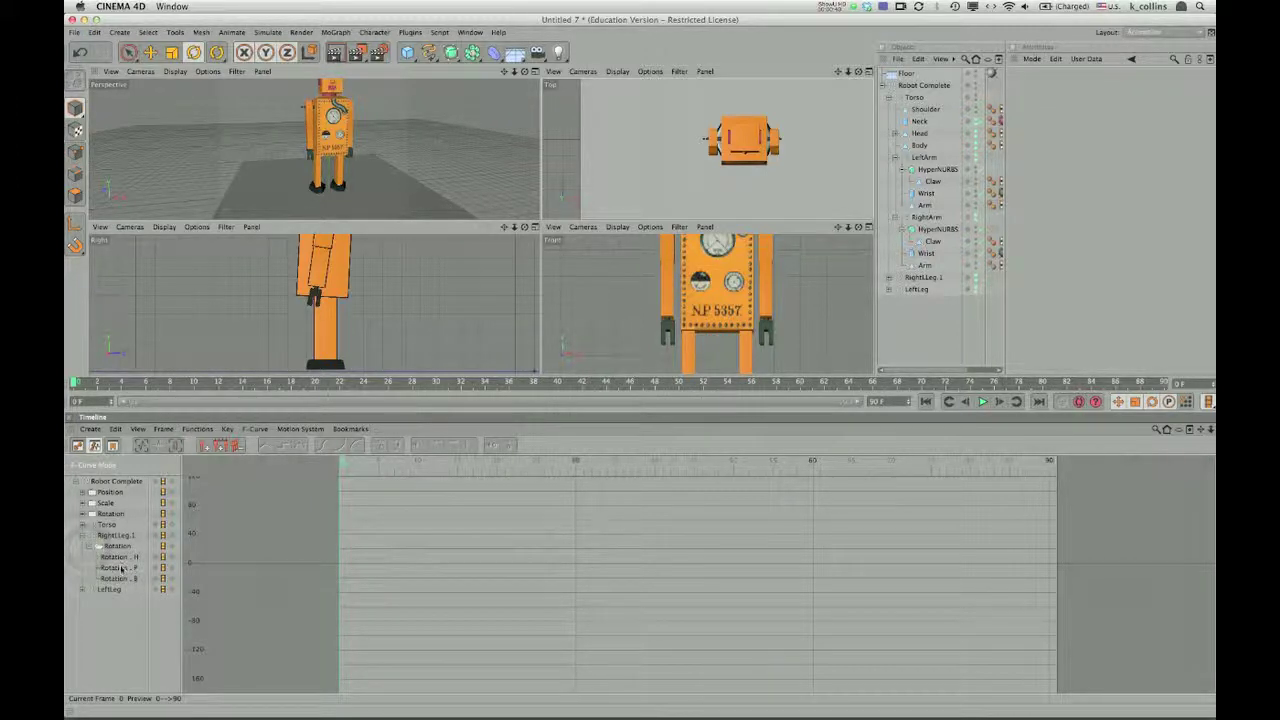
{"action": "left_click", "coordinate": [121, 568]}
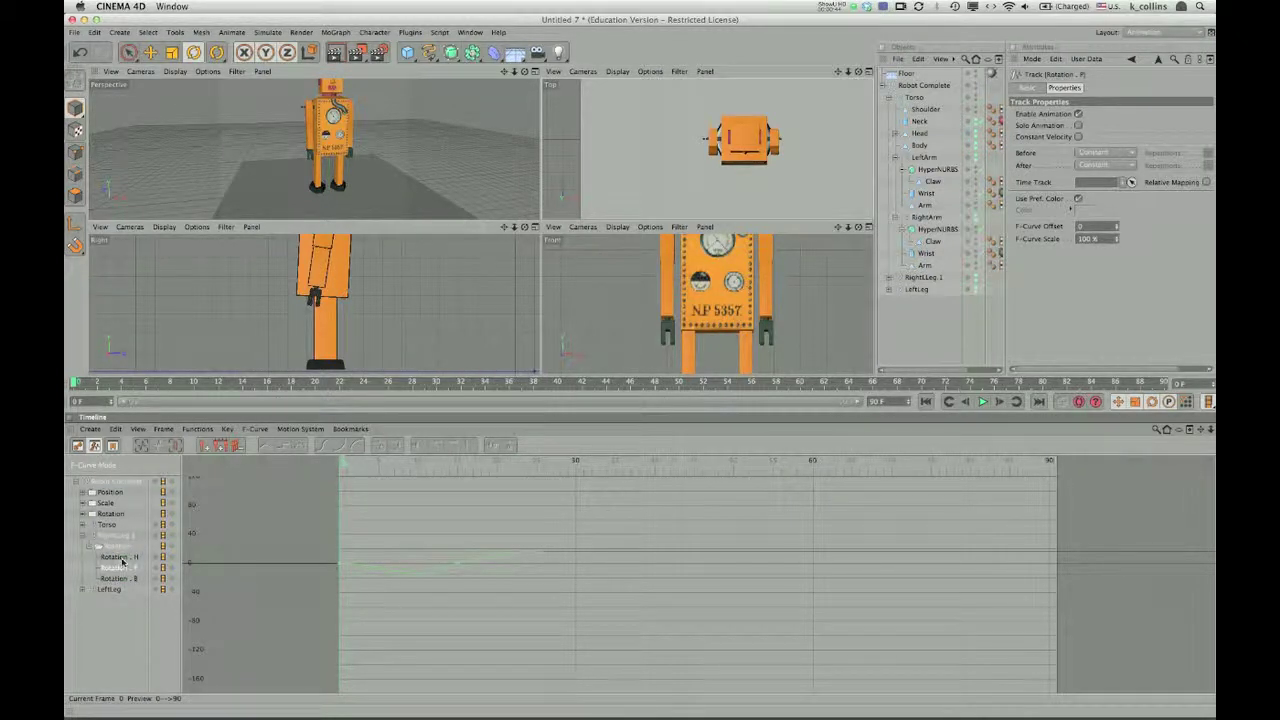
{"action": "left_click", "coordinate": [121, 558]}
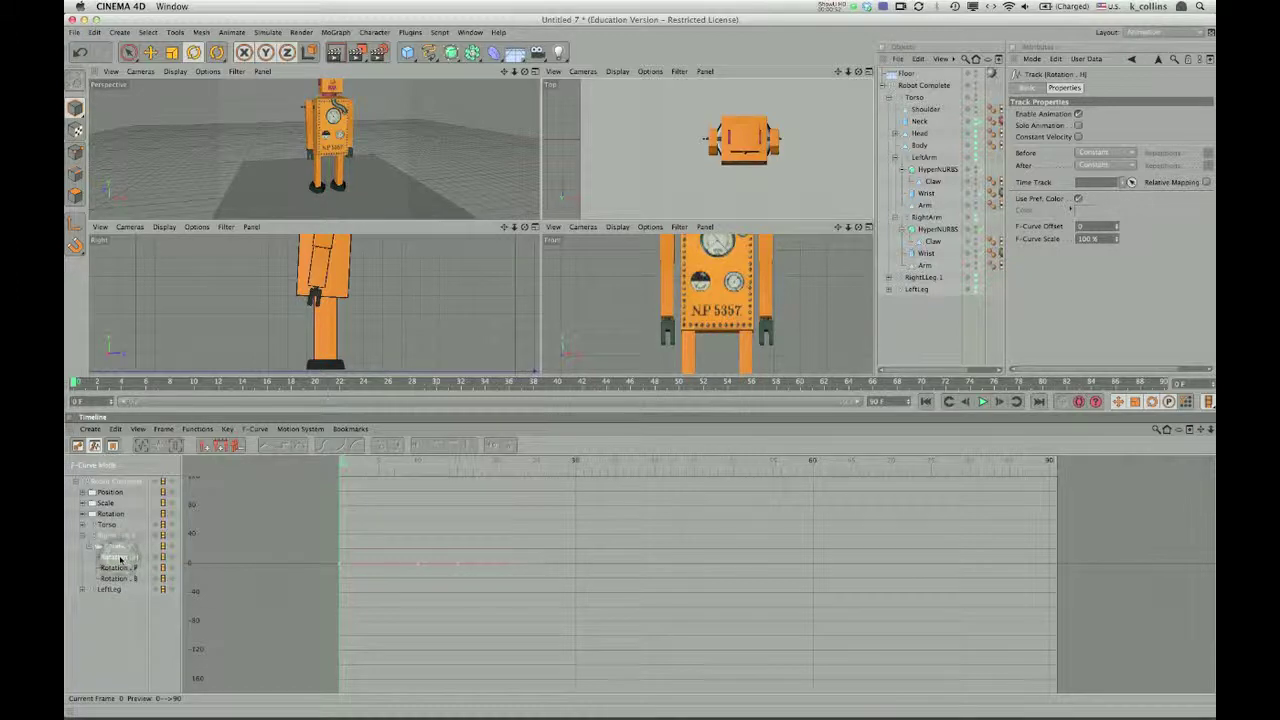
{"action": "key", "text": "Delete"}
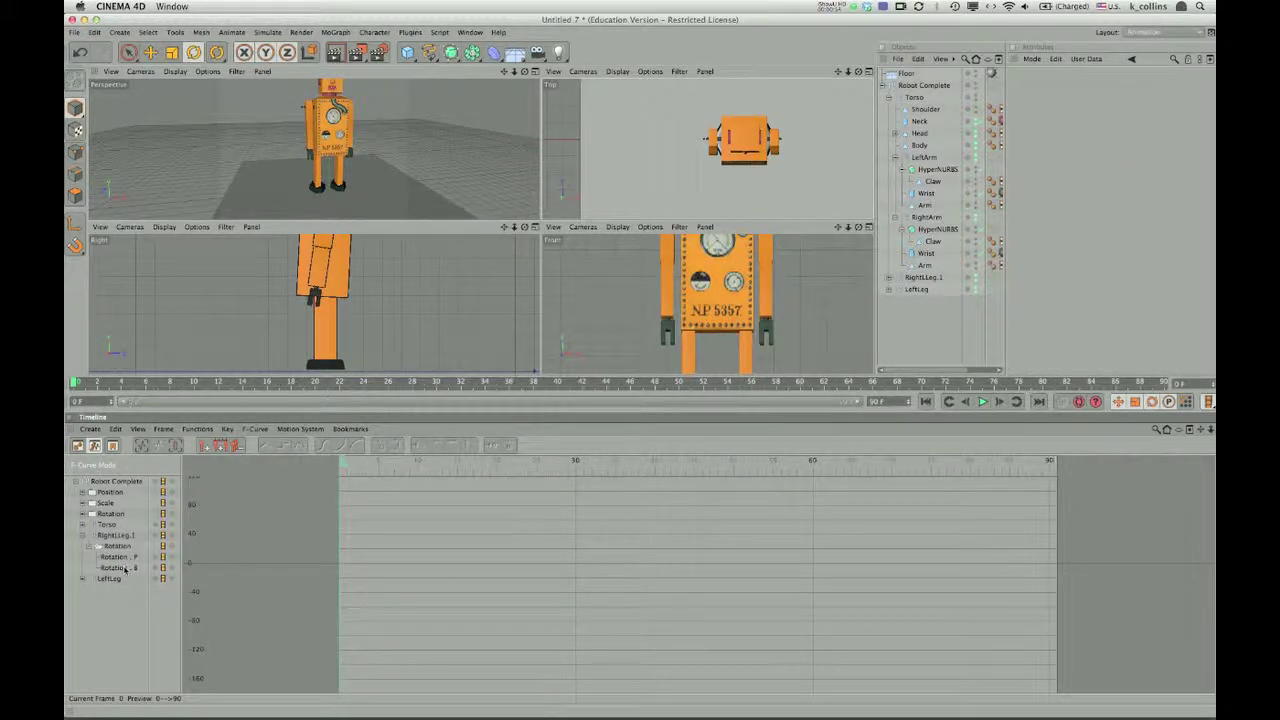
{"action": "left_click", "coordinate": [118, 567]}
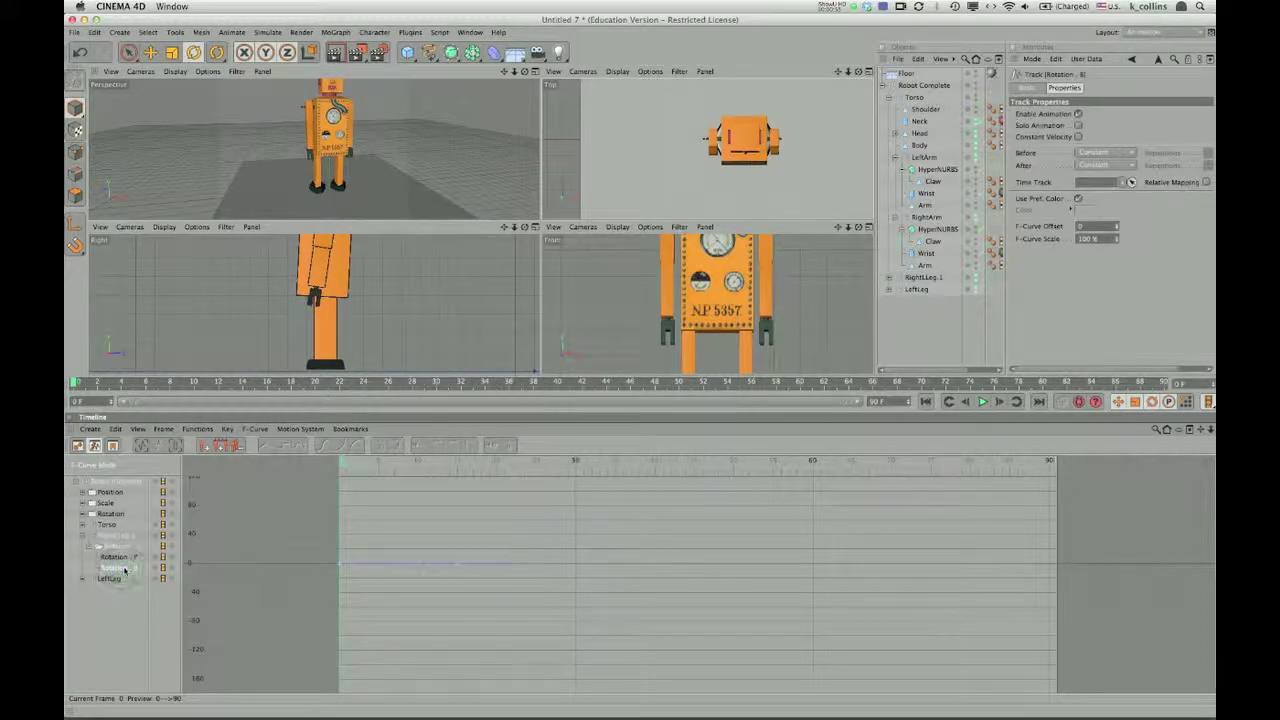
{"action": "key", "text": "Delete"}
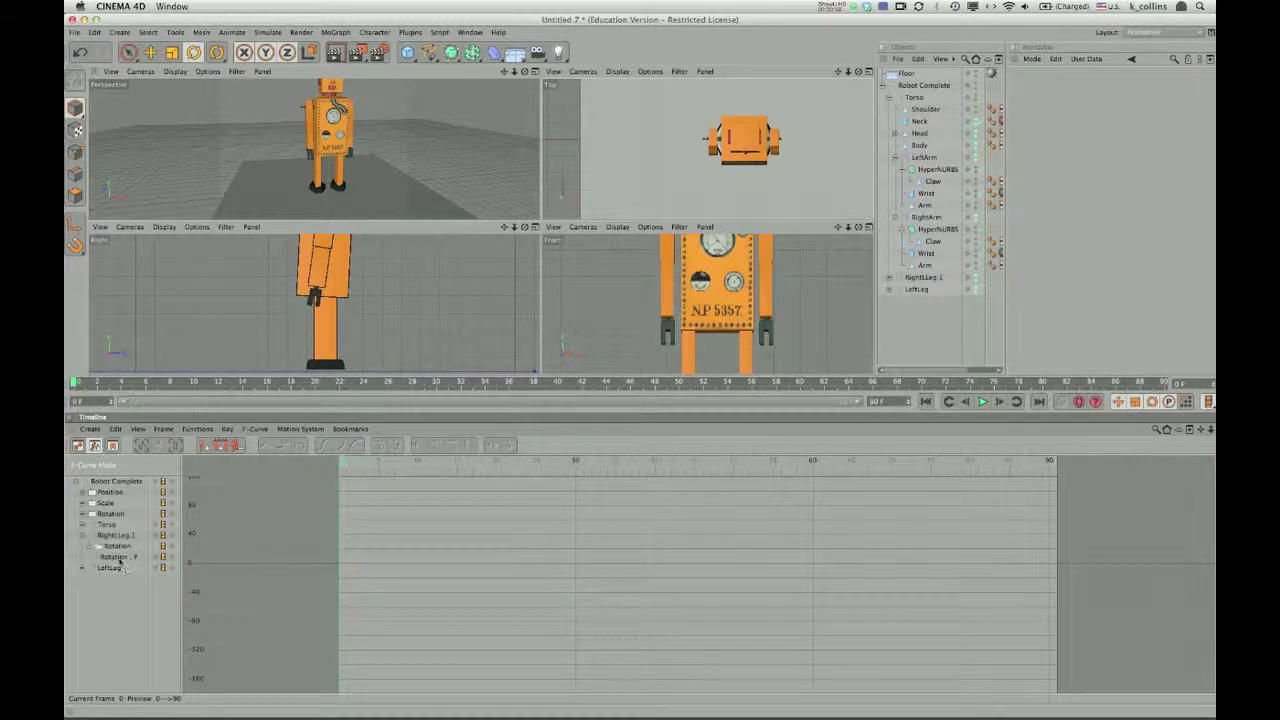
Step: Enlarge the Rotation P curve of RightLLeg.1 and compare it with the robot's pose at frames 8, 15 and 18
{"action": "left_click", "coordinate": [117, 557]}
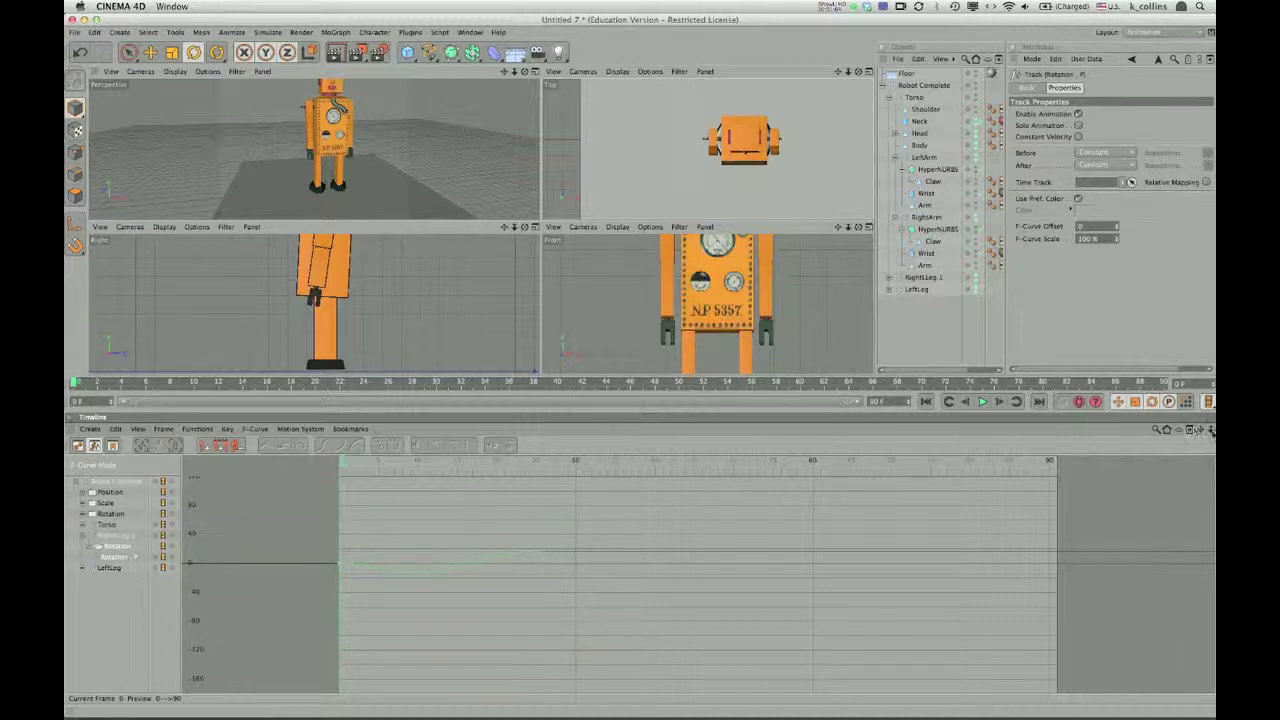
{"action": "left_click_drag", "start_coordinate": [1211, 429], "coordinate": [631, 450]}
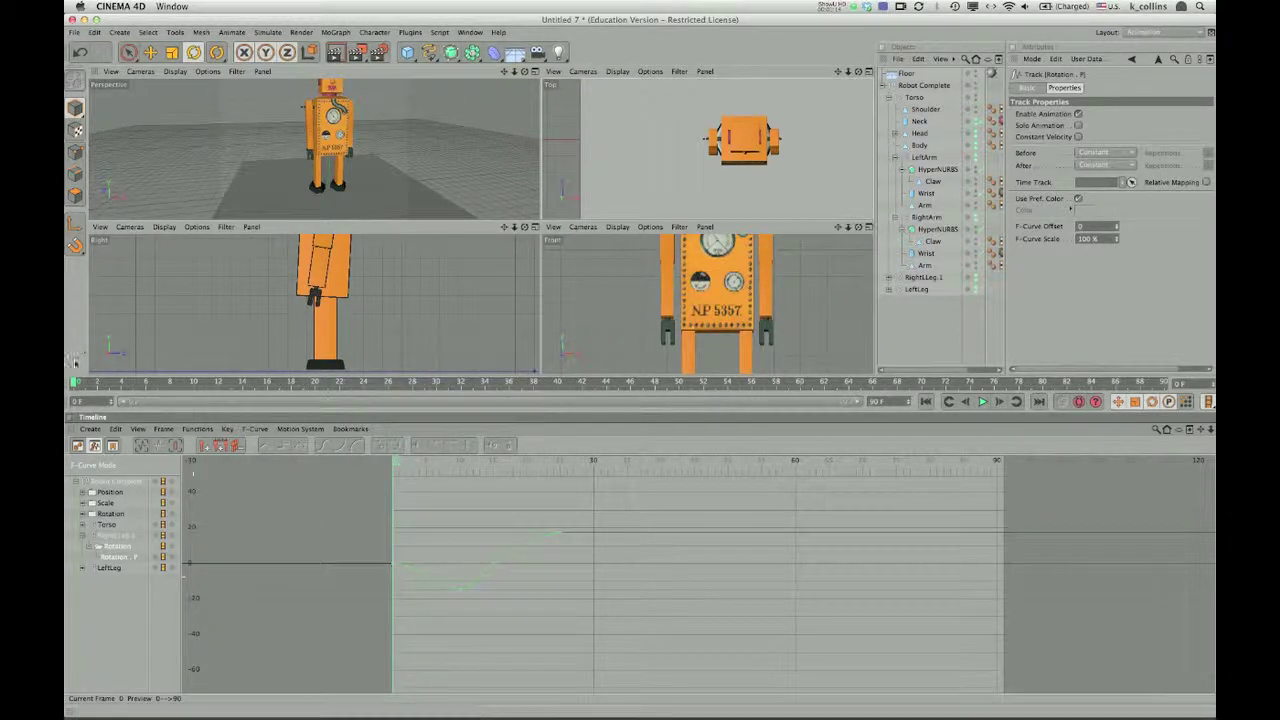
{"action": "left_click_drag", "start_coordinate": [76, 386], "coordinate": [169, 401]}
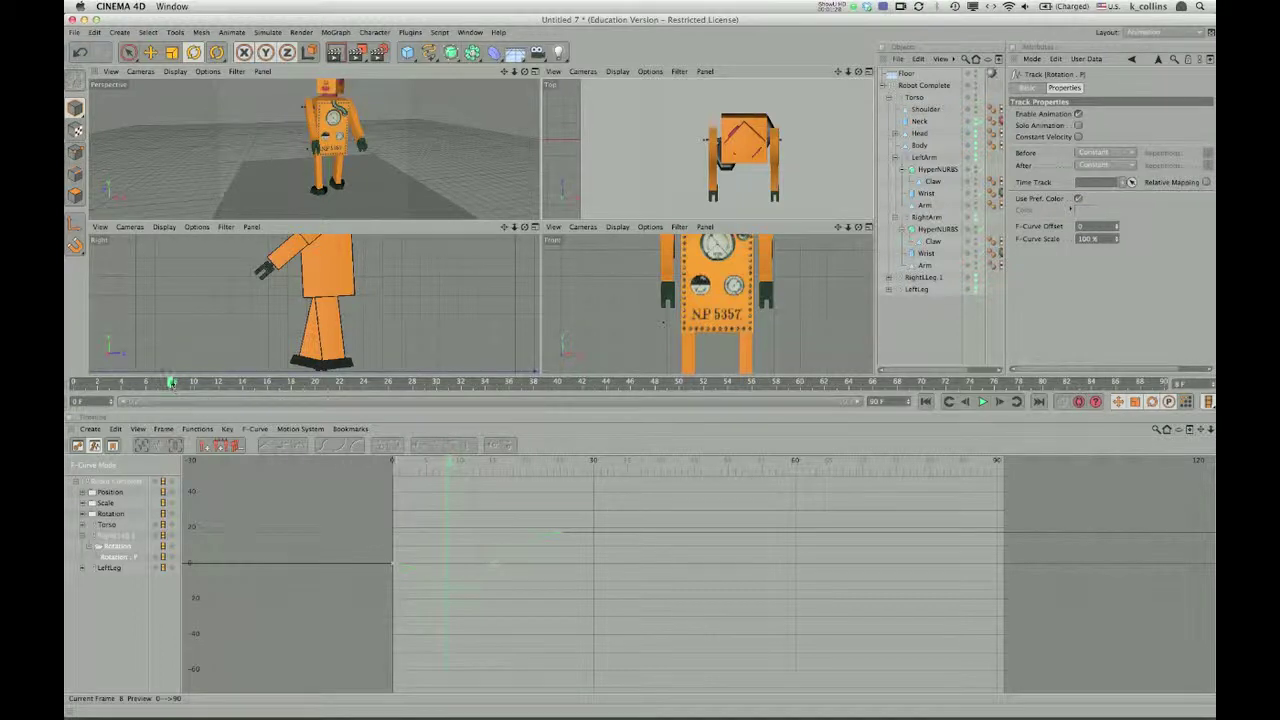
{"action": "left_click_drag", "start_coordinate": [172, 383], "coordinate": [253, 393]}
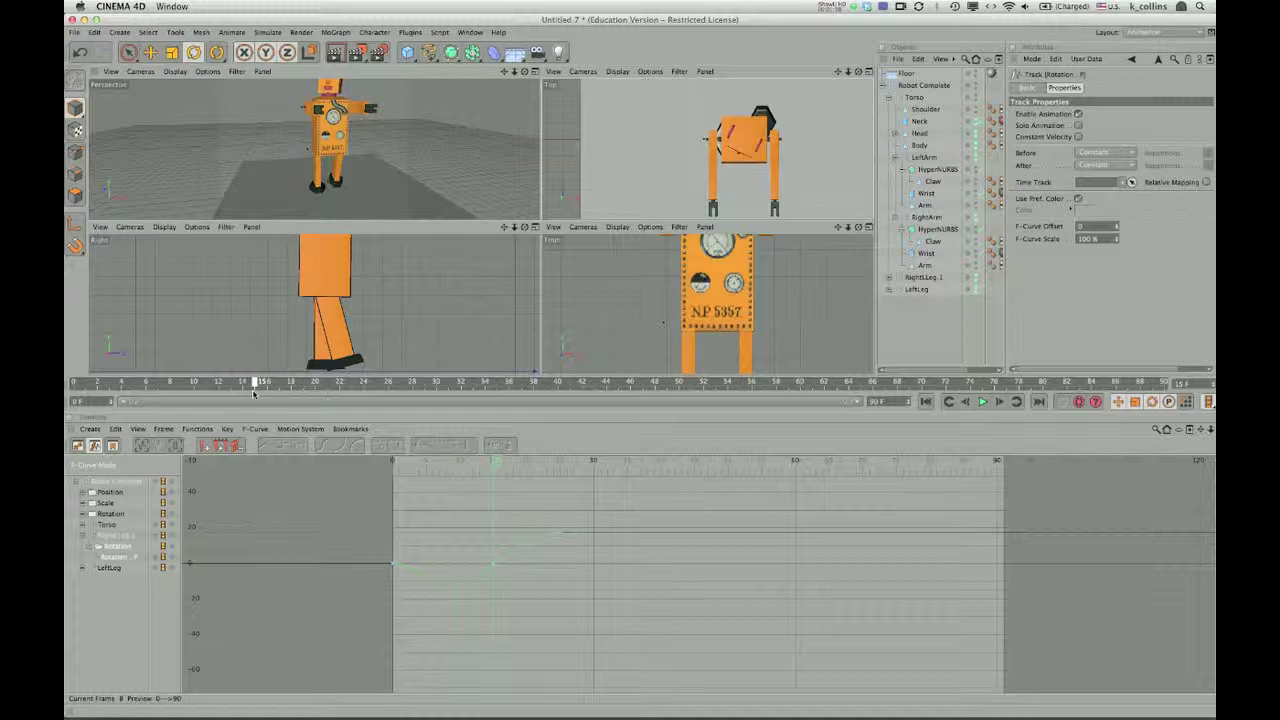
{"action": "left_click_drag", "start_coordinate": [253, 393], "coordinate": [290, 470]}
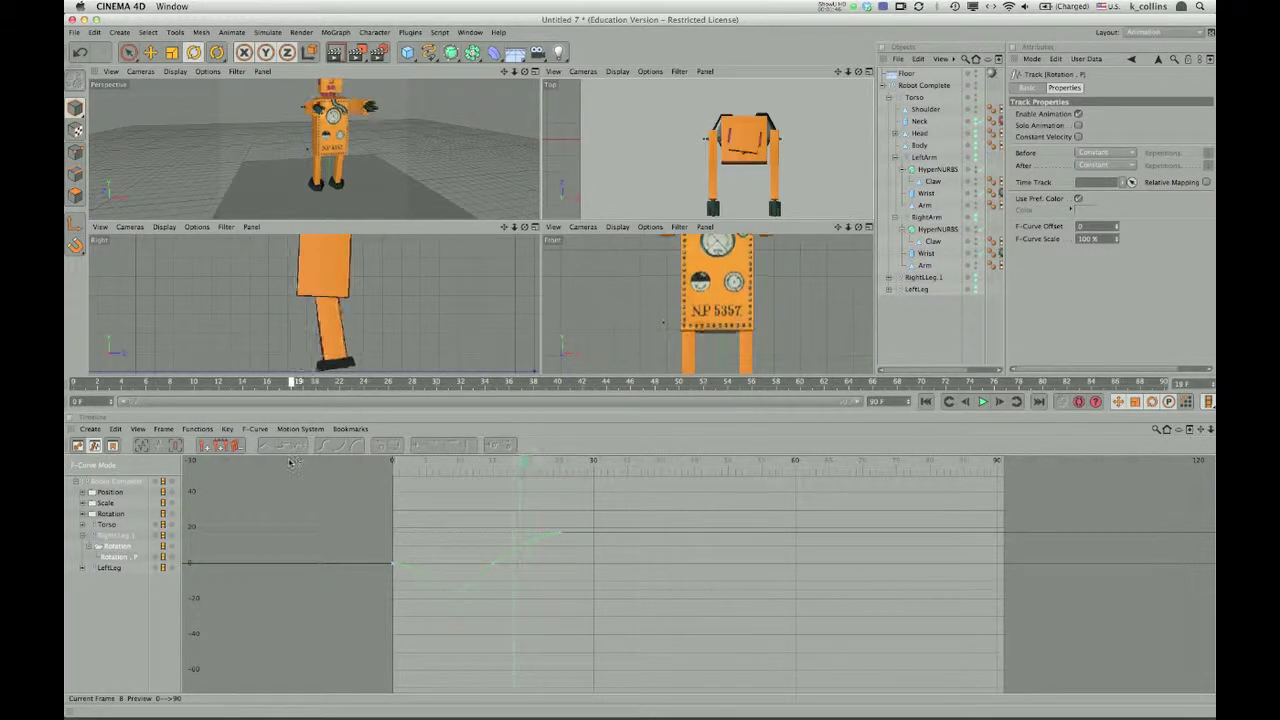
Step: Expand LeftLeg and delete its Position and Scale tracks
{"action": "left_click", "coordinate": [83, 568]}
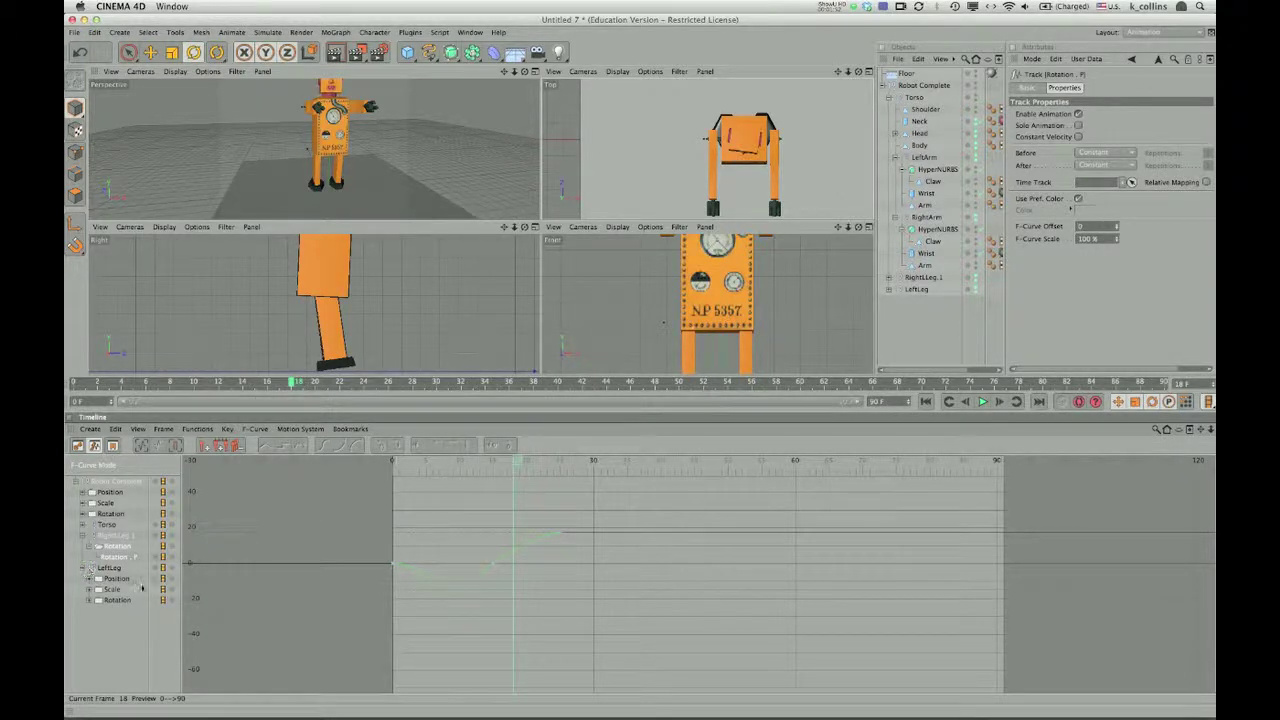
{"action": "left_click", "coordinate": [116, 579]}
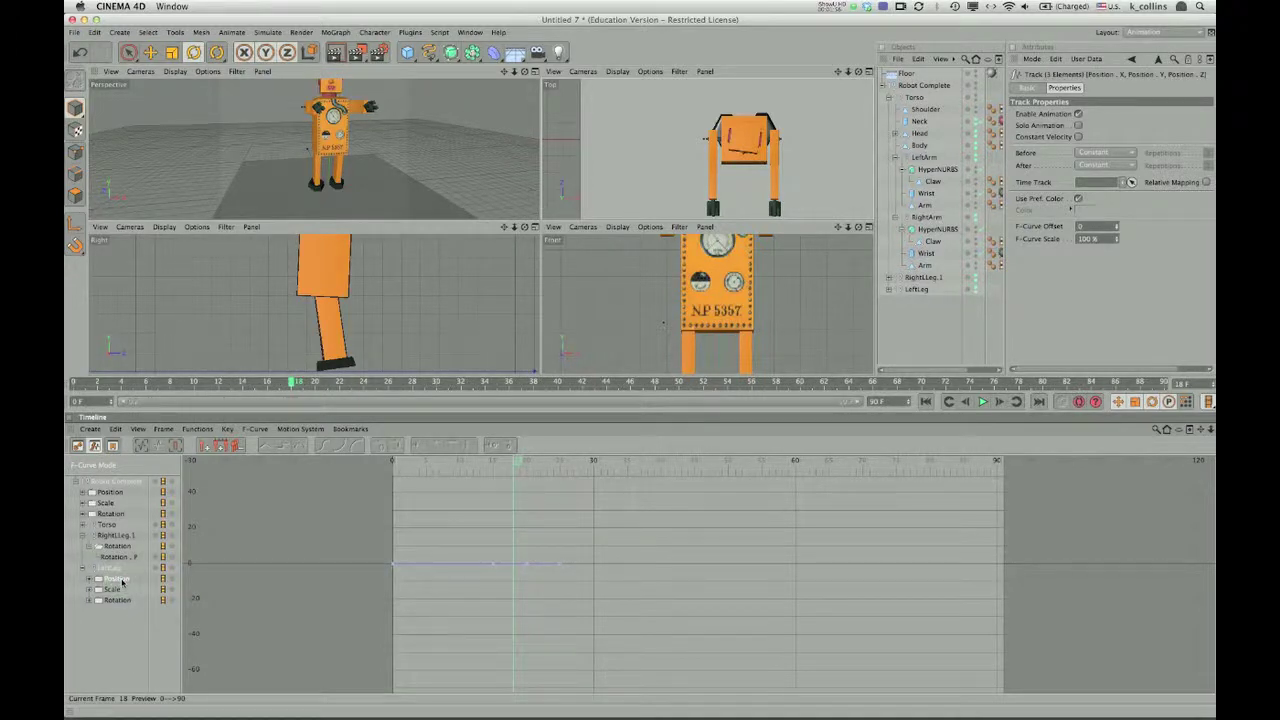
{"action": "key", "text": "Delete"}
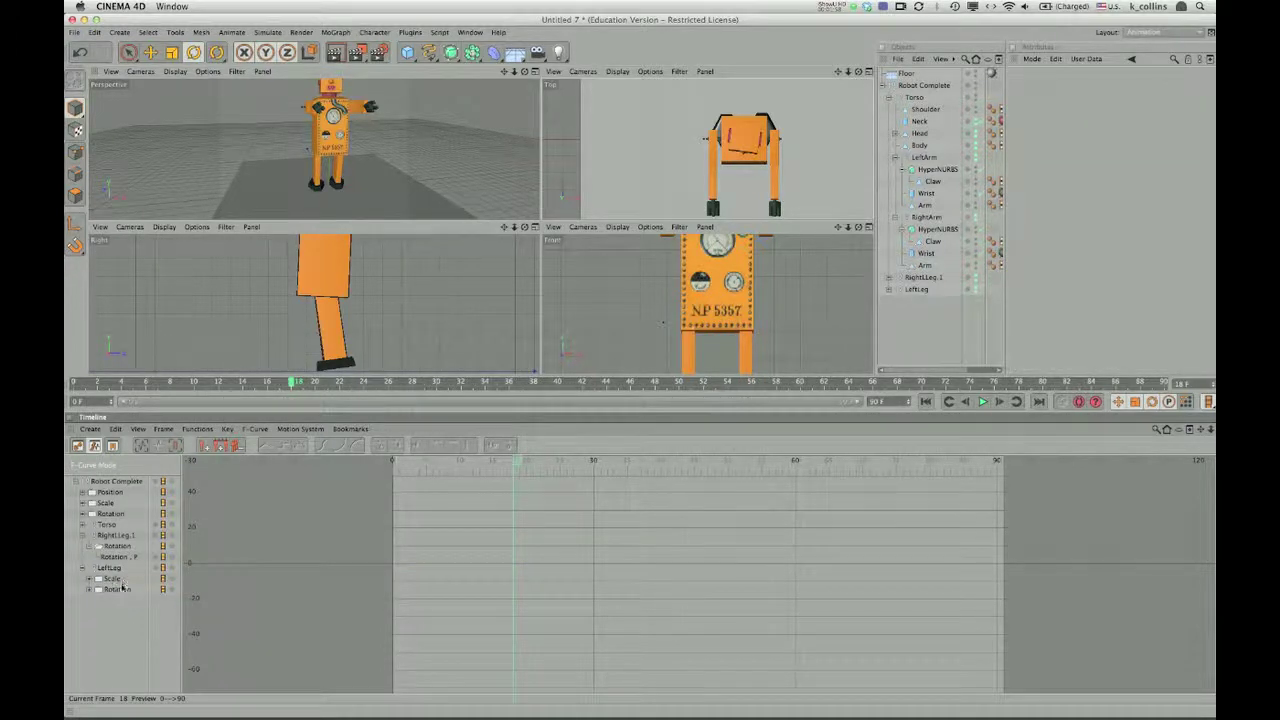
{"action": "left_click", "coordinate": [112, 580]}
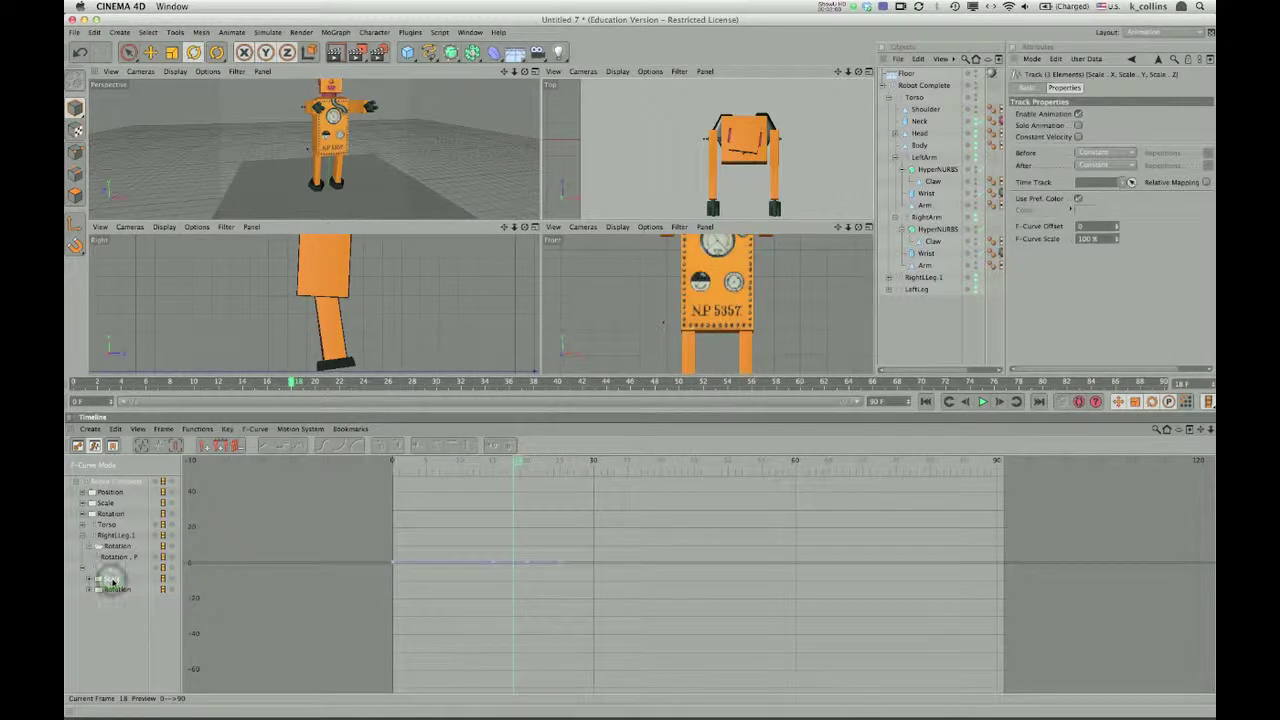
{"action": "key", "text": "Delete"}
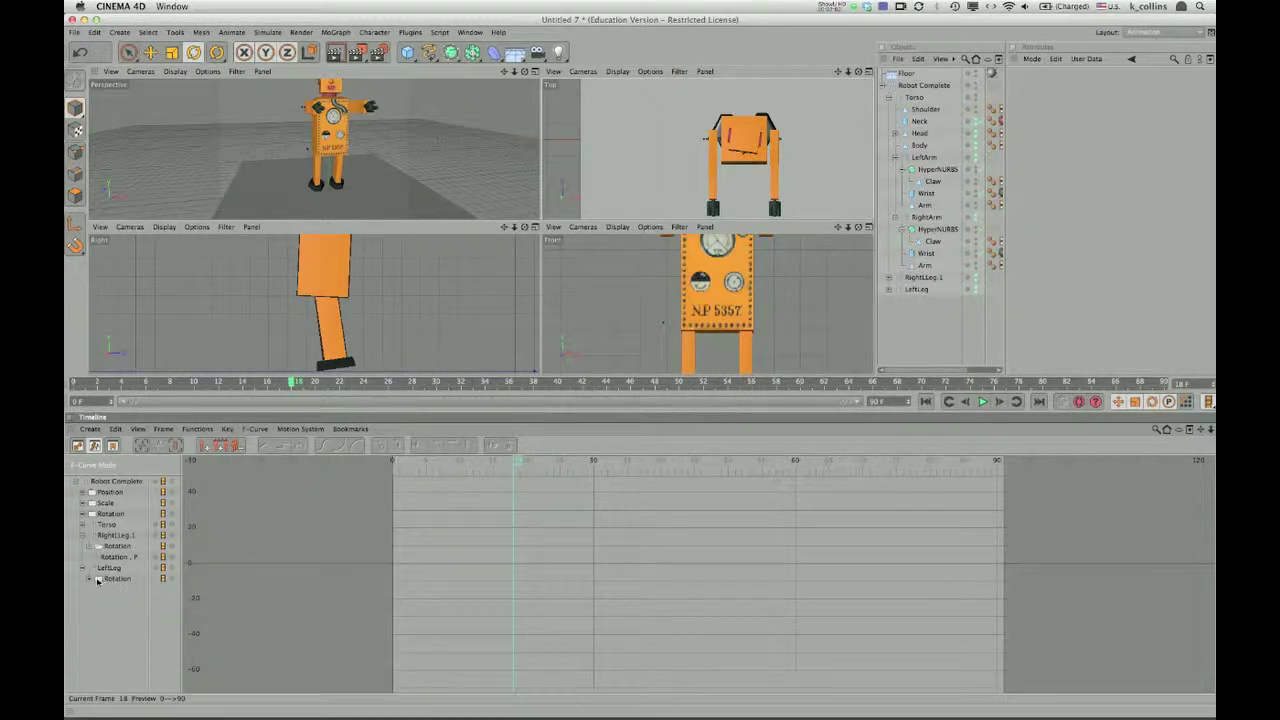
Step: Delete the Rotation H and Rotation B tracks of LeftLeg, leaving only its Rotation P track
{"action": "left_click", "coordinate": [90, 579]}
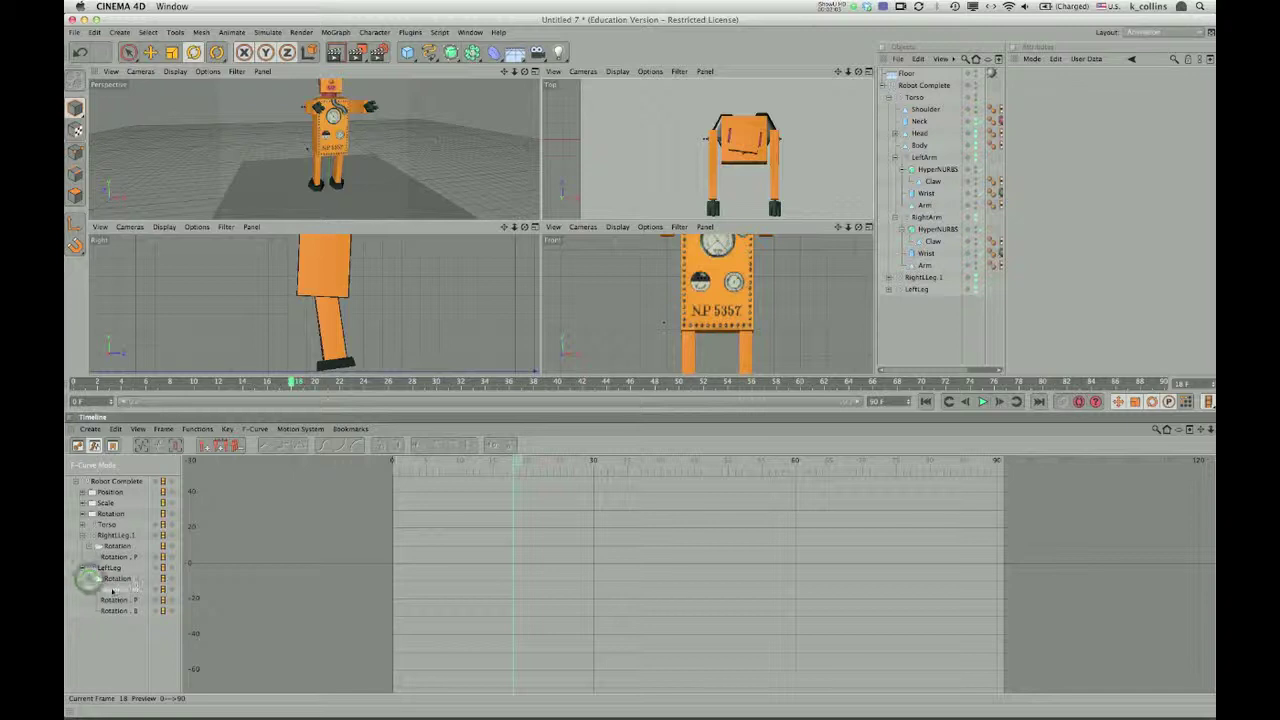
{"action": "left_click", "coordinate": [112, 590]}
{"action": "key", "text": "Delete"}
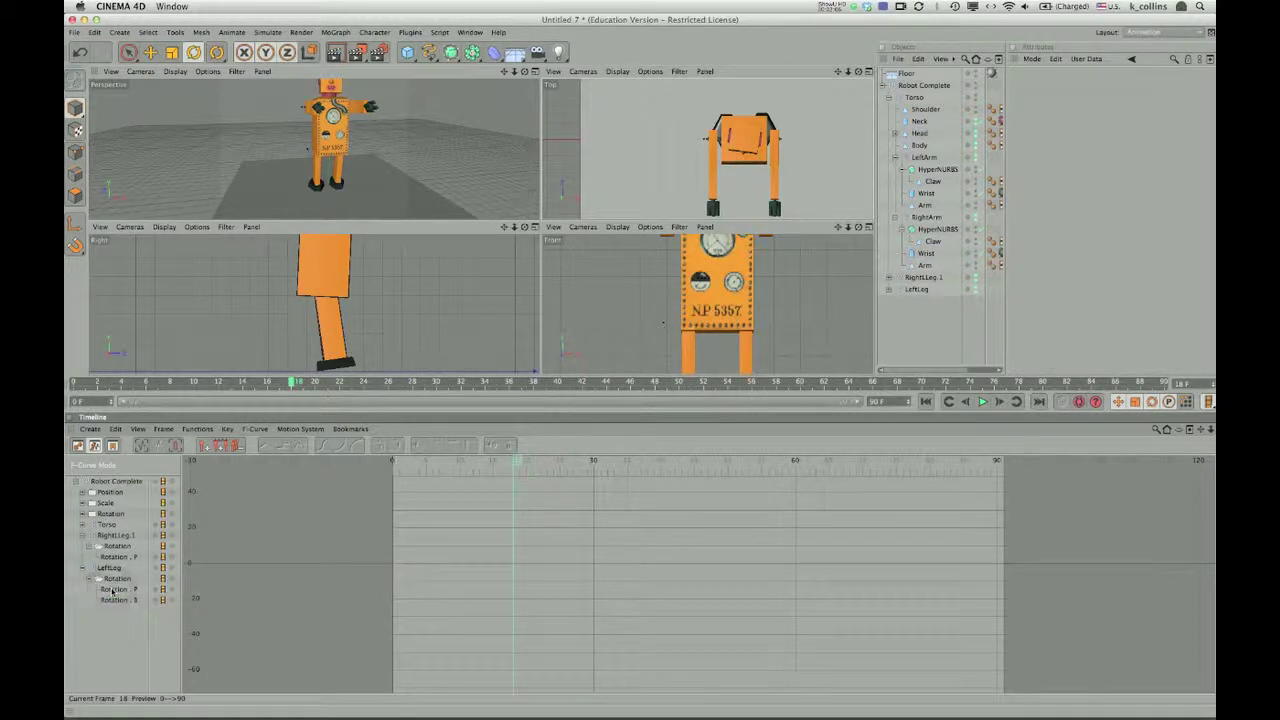
{"action": "left_click", "coordinate": [112, 600]}
{"action": "key", "text": "Delete"}
Step: Show both legs' Rotation P curves together and add a key on the left leg's curve at frame 10 with a value of about 1.2°
{"action": "left_click", "coordinate": [123, 590]}
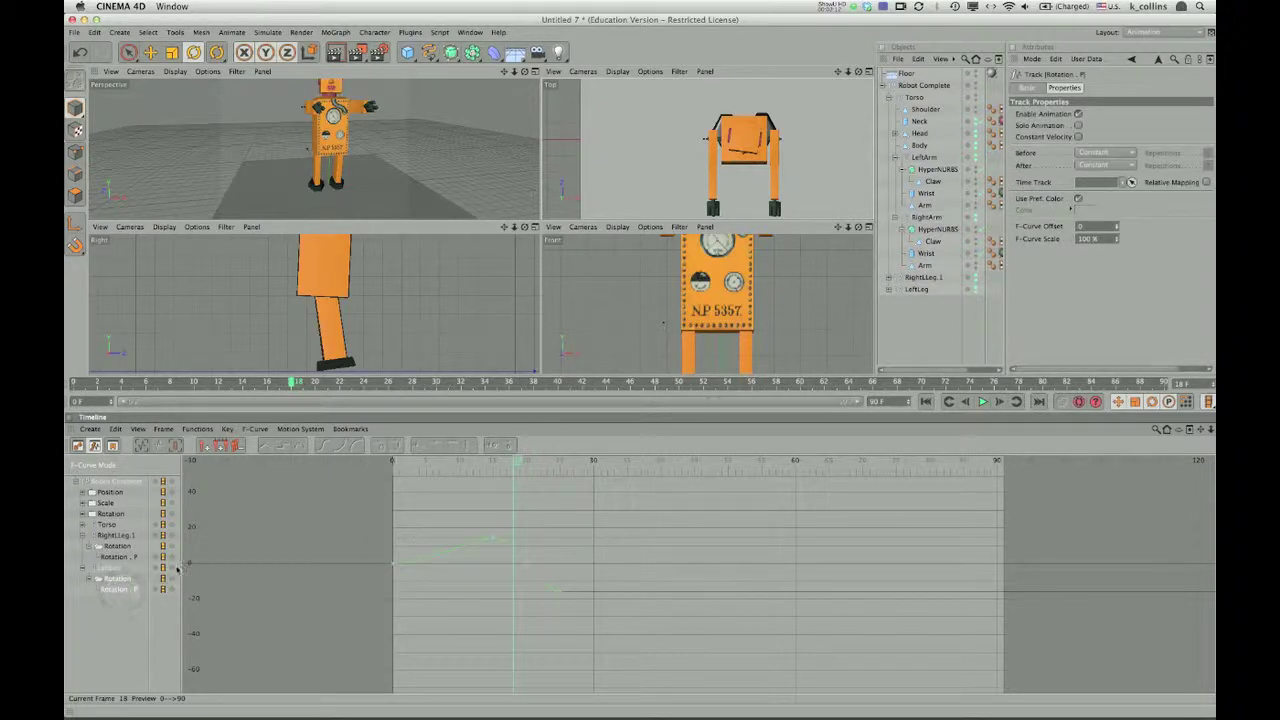
{"action": "left_click", "coordinate": [120, 558], "text": "shift"}
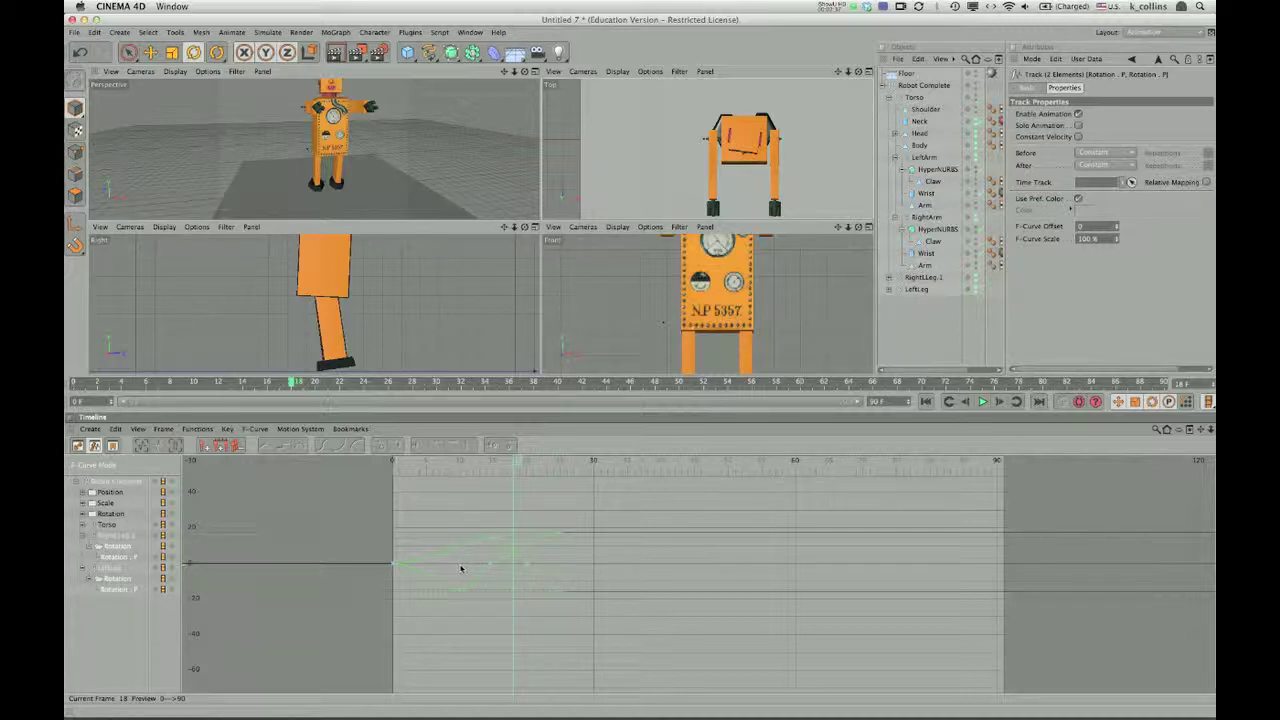
{"action": "left_click", "coordinate": [460, 566]}
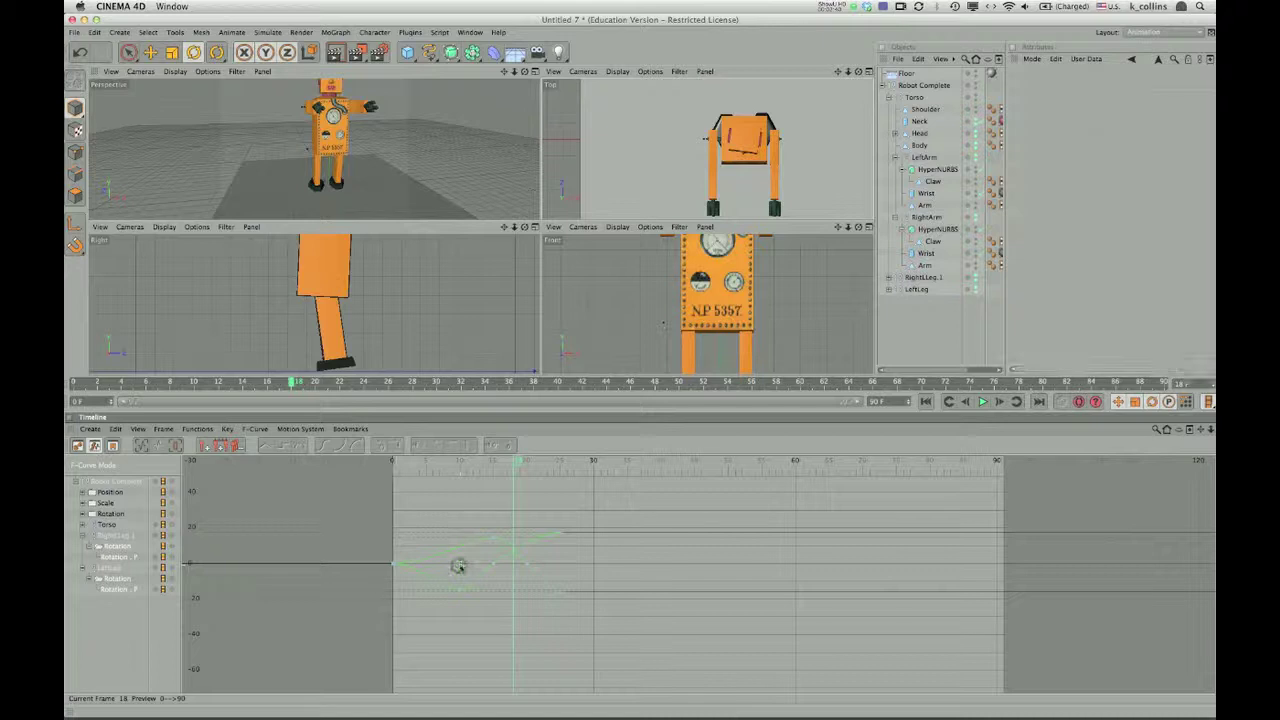
{"action": "left_click", "coordinate": [458, 547]}
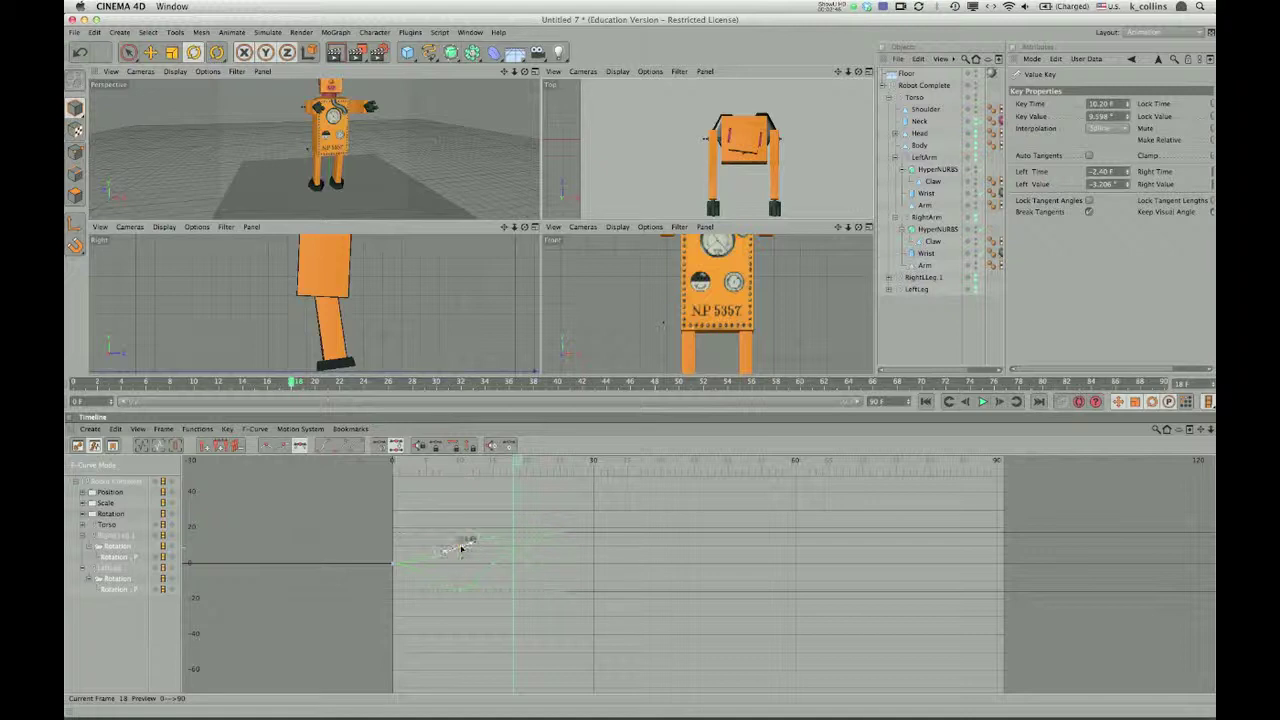
{"action": "mouse_move", "coordinate": [461, 548]}
{"action": "left_mouse_down"}
{"action": "mouse_move", "coordinate": [452, 542]}
{"action": "mouse_move", "coordinate": [466, 574]}
{"action": "mouse_move", "coordinate": [460, 563]}
{"action": "left_mouse_up"}
Step: Examine the robot's leg poses at frames 10, 15, 18 and 20 against both Rotation P curves
{"action": "mouse_move", "coordinate": [290, 385]}
{"action": "left_mouse_down"}
{"action": "mouse_move", "coordinate": [68, 390]}
{"action": "mouse_move", "coordinate": [196, 390]}
{"action": "left_mouse_up"}
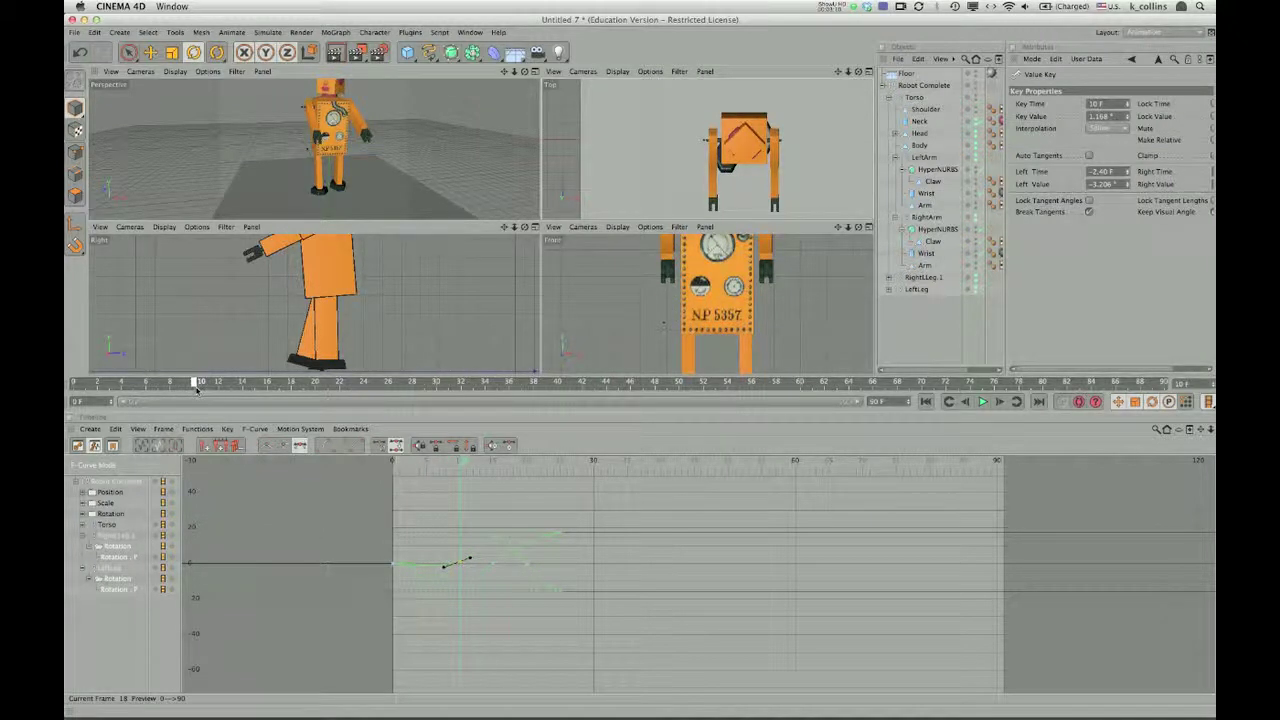
{"action": "left_click_drag", "start_coordinate": [200, 390], "coordinate": [252, 397]}
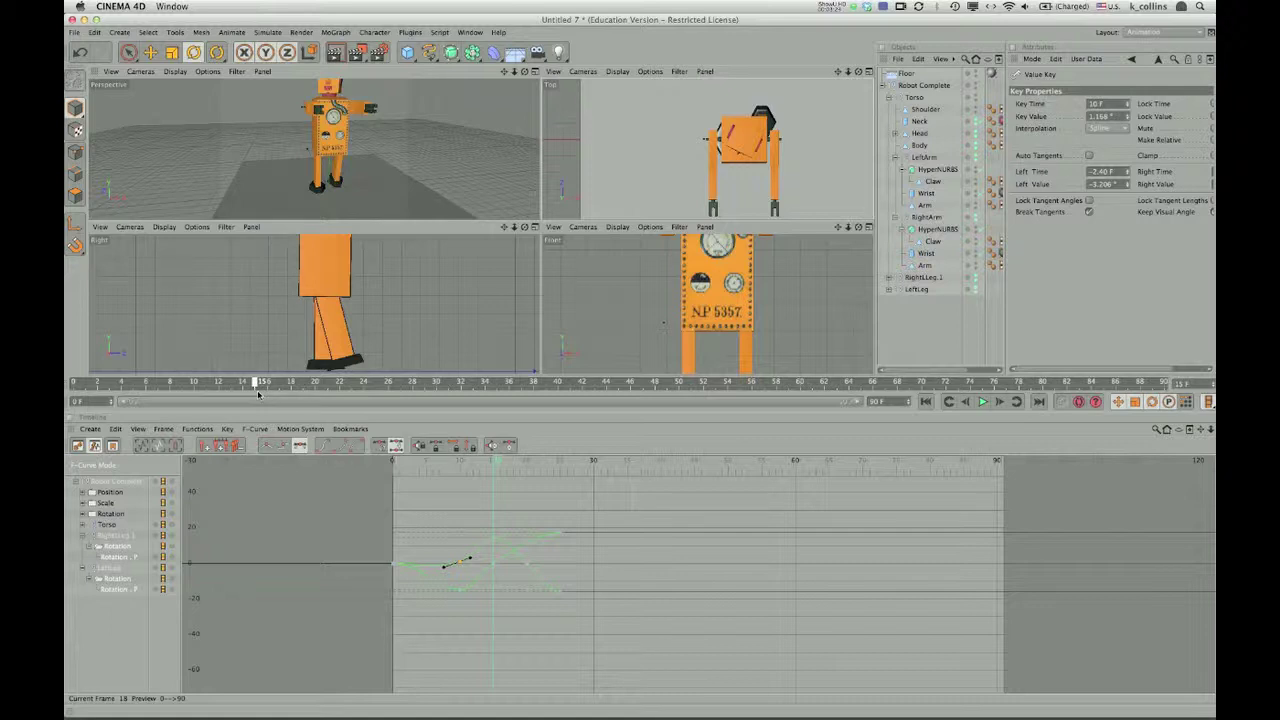
{"action": "left_click_drag", "start_coordinate": [263, 395], "coordinate": [292, 400]}
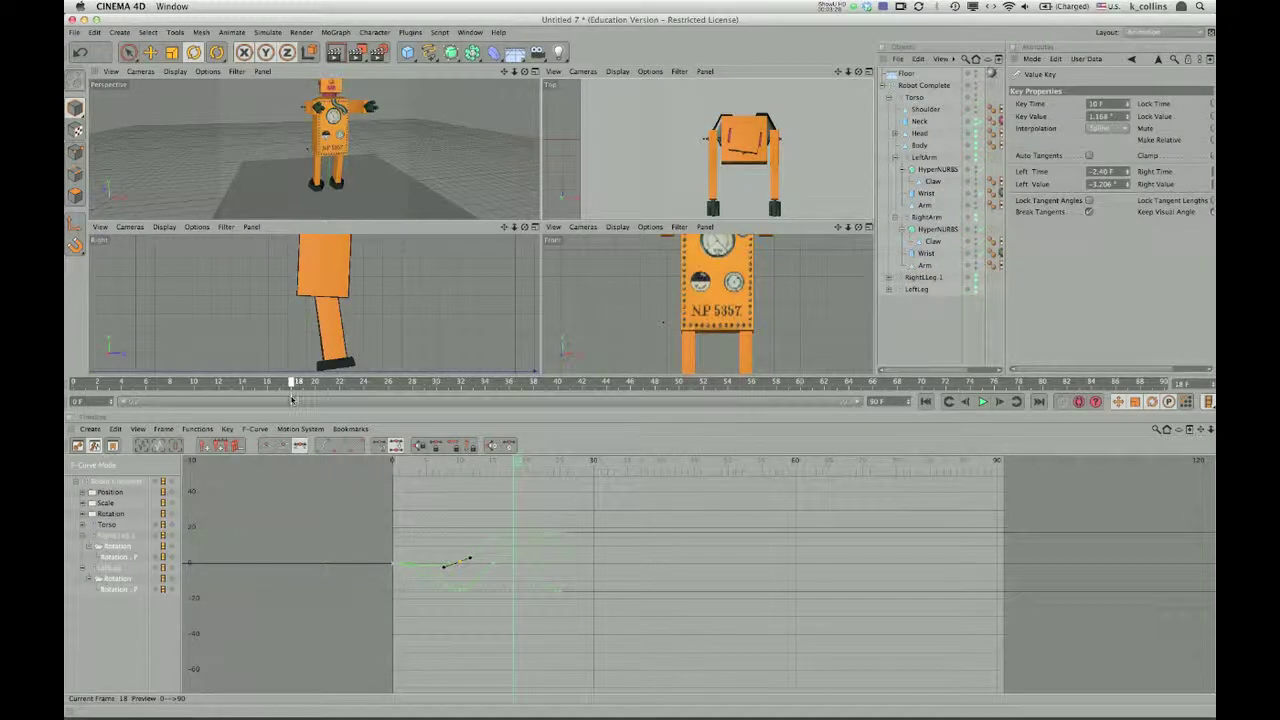
{"action": "left_click_drag", "start_coordinate": [290, 400], "coordinate": [254, 401]}
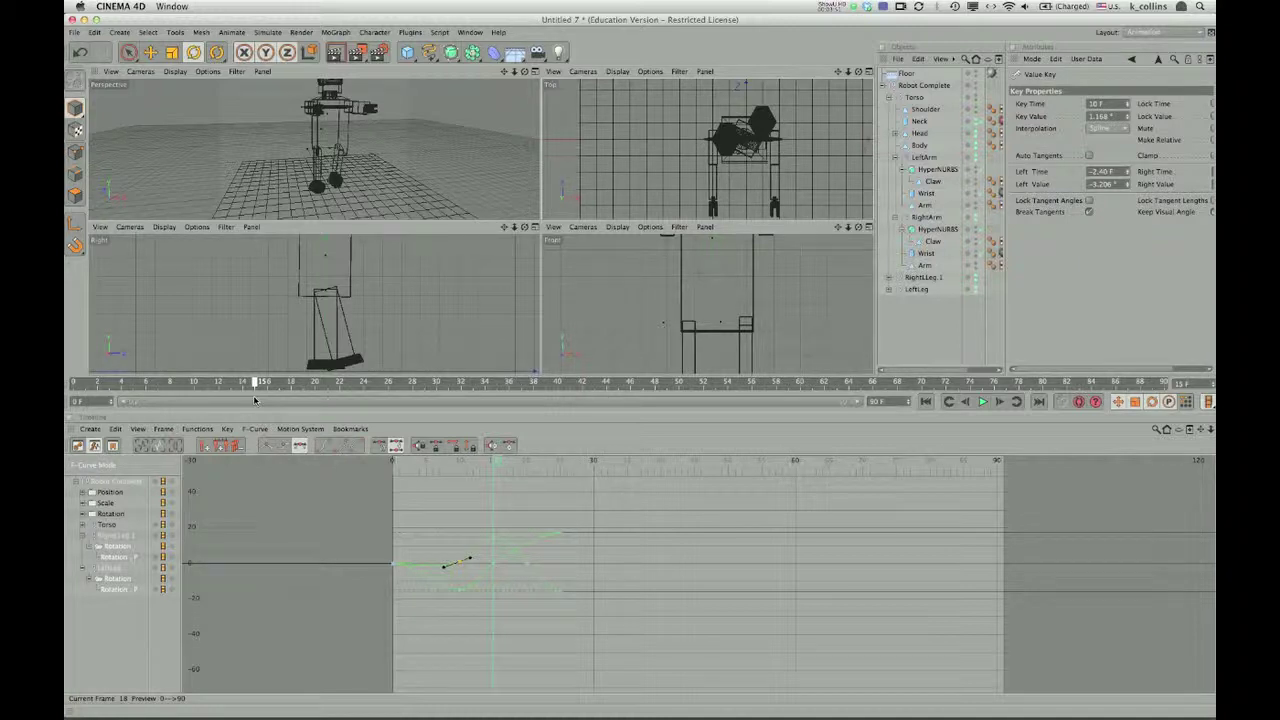
{"action": "left_click_drag", "start_coordinate": [254, 400], "coordinate": [313, 405]}
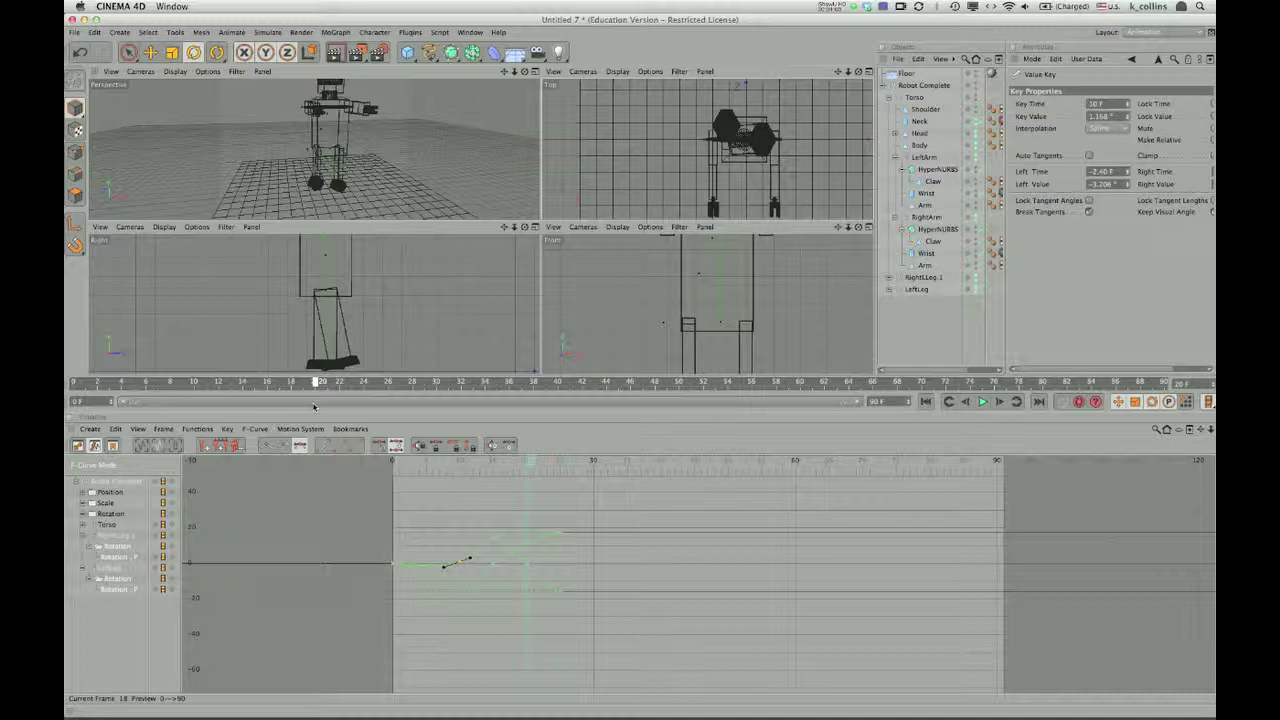
{"action": "left_click_drag", "start_coordinate": [314, 407], "coordinate": [314, 406]}
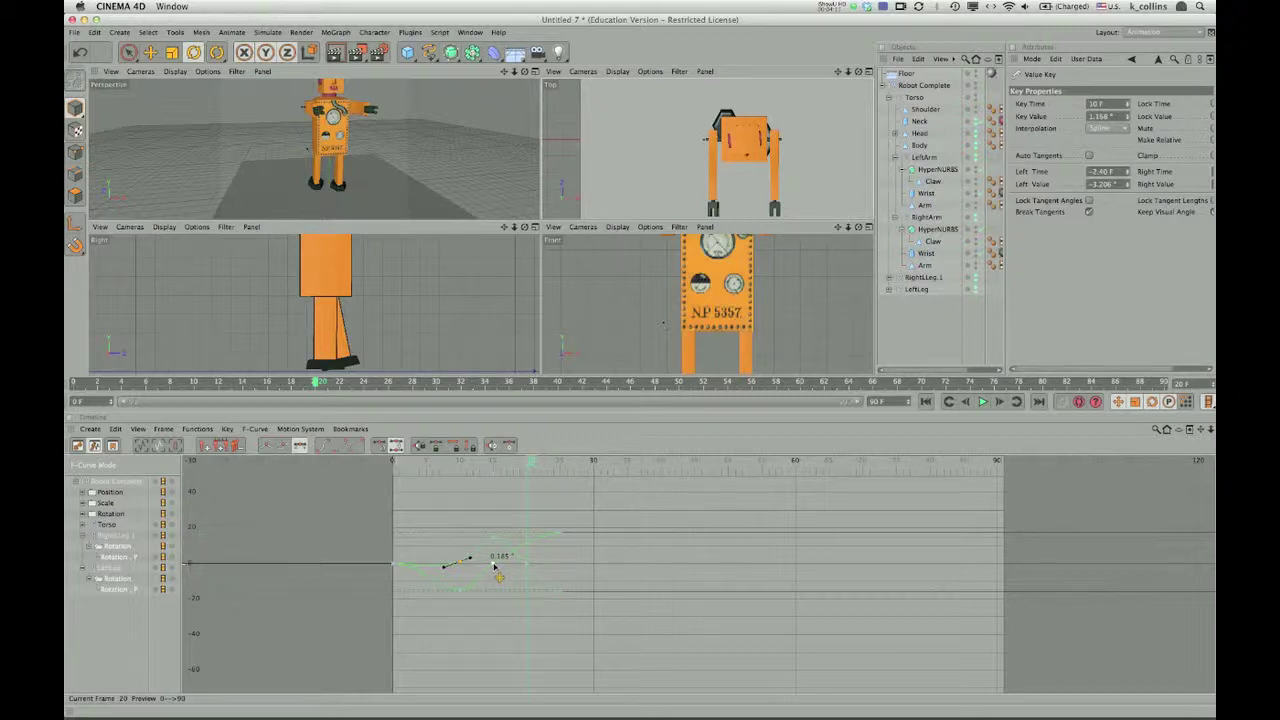
Step: Move the right leg's Rotation P key at frame 15 to frame 16 at about −15.3° and check the pose at frame 15
{"action": "left_click_drag", "start_coordinate": [493, 566], "coordinate": [503, 591]}
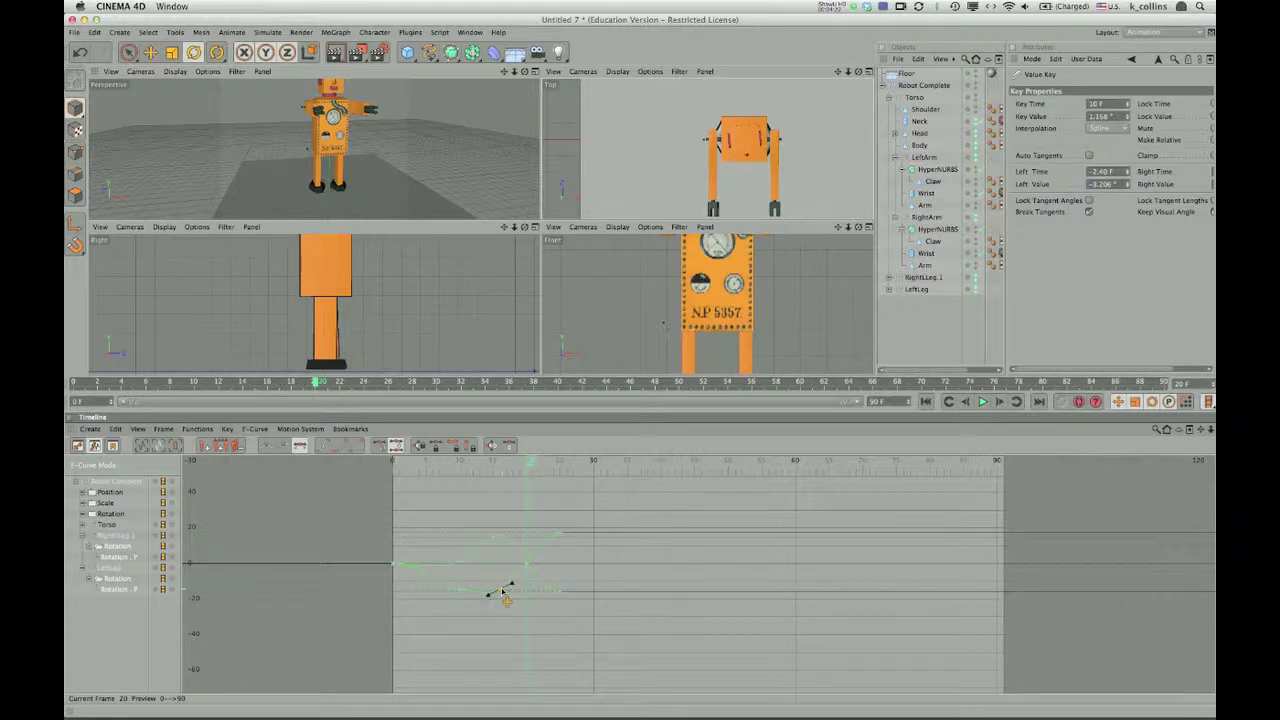
{"action": "left_click_drag", "start_coordinate": [502, 592], "coordinate": [502, 589]}
{"action": "left_click", "coordinate": [461, 590]}
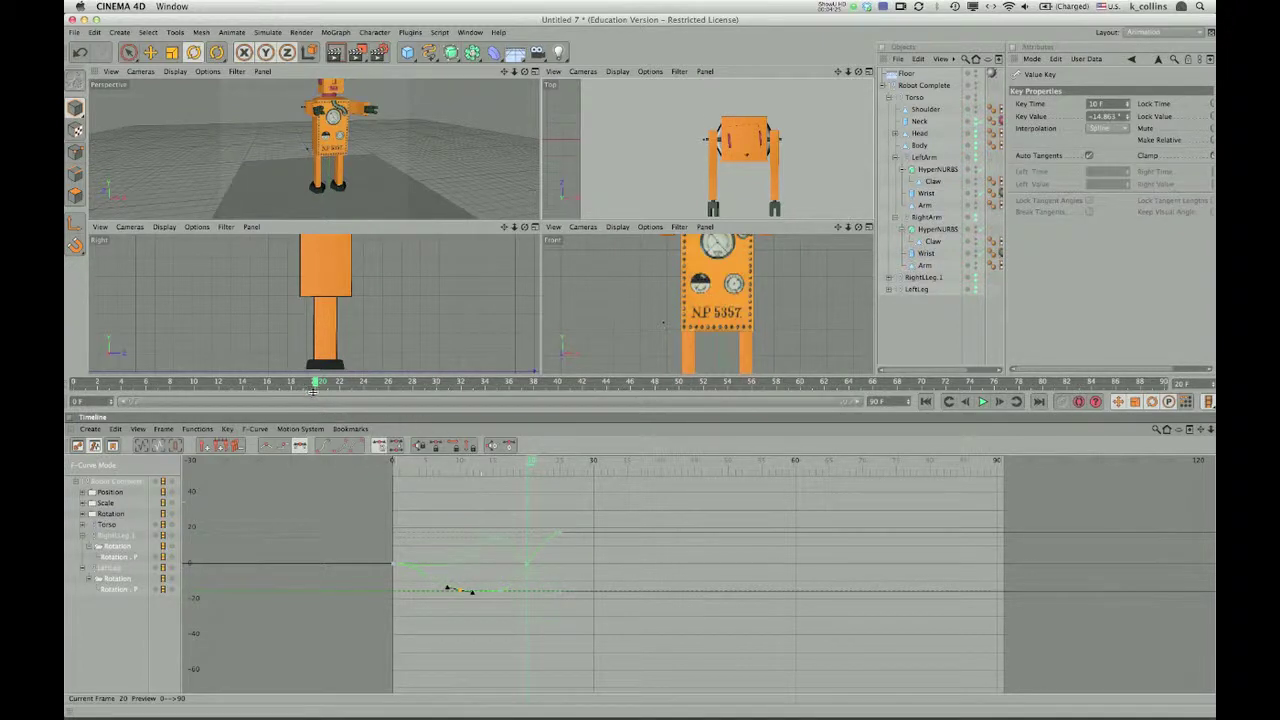
{"action": "mouse_move", "coordinate": [316, 388]}
{"action": "left_mouse_down"}
{"action": "mouse_move", "coordinate": [180, 391]}
{"action": "mouse_move", "coordinate": [290, 401]}
{"action": "mouse_move", "coordinate": [256, 398]}
{"action": "left_mouse_up"}
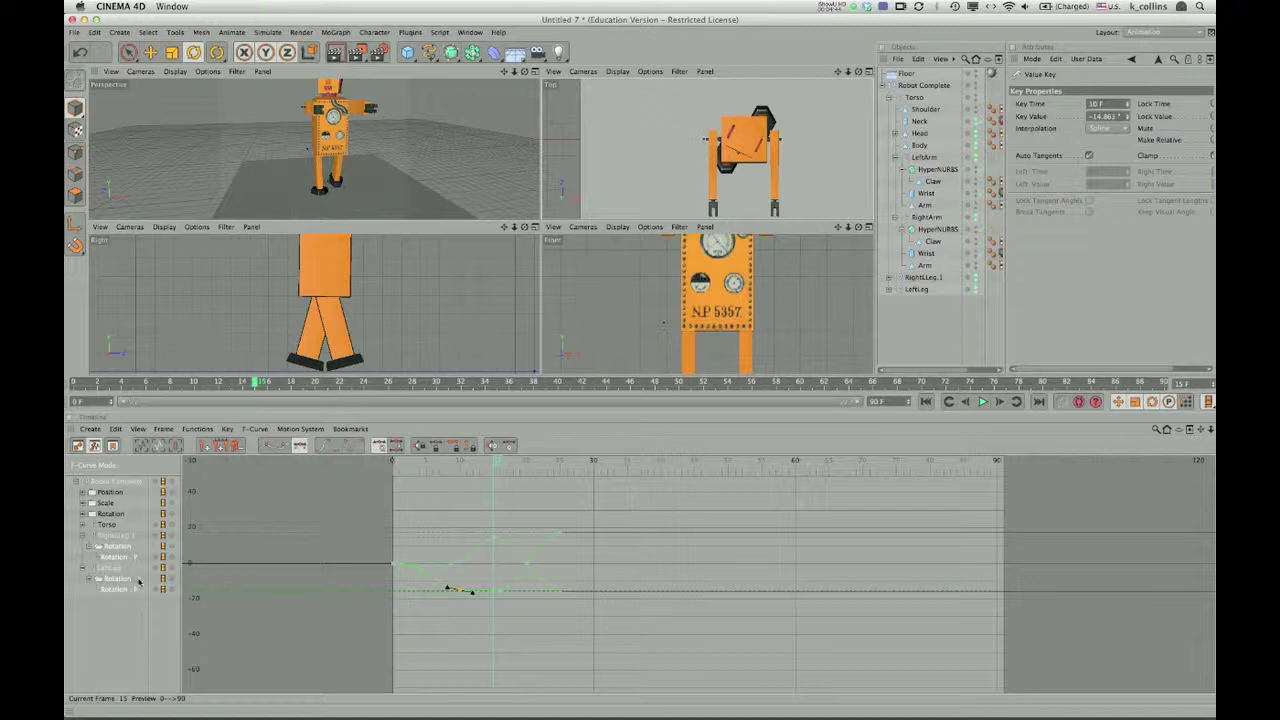
Step: Show only RightLLeg.1's Rotation P curve, add a key at frame 15 near 0°, and delete the stray key at frame 16
{"action": "left_click", "coordinate": [118, 558]}
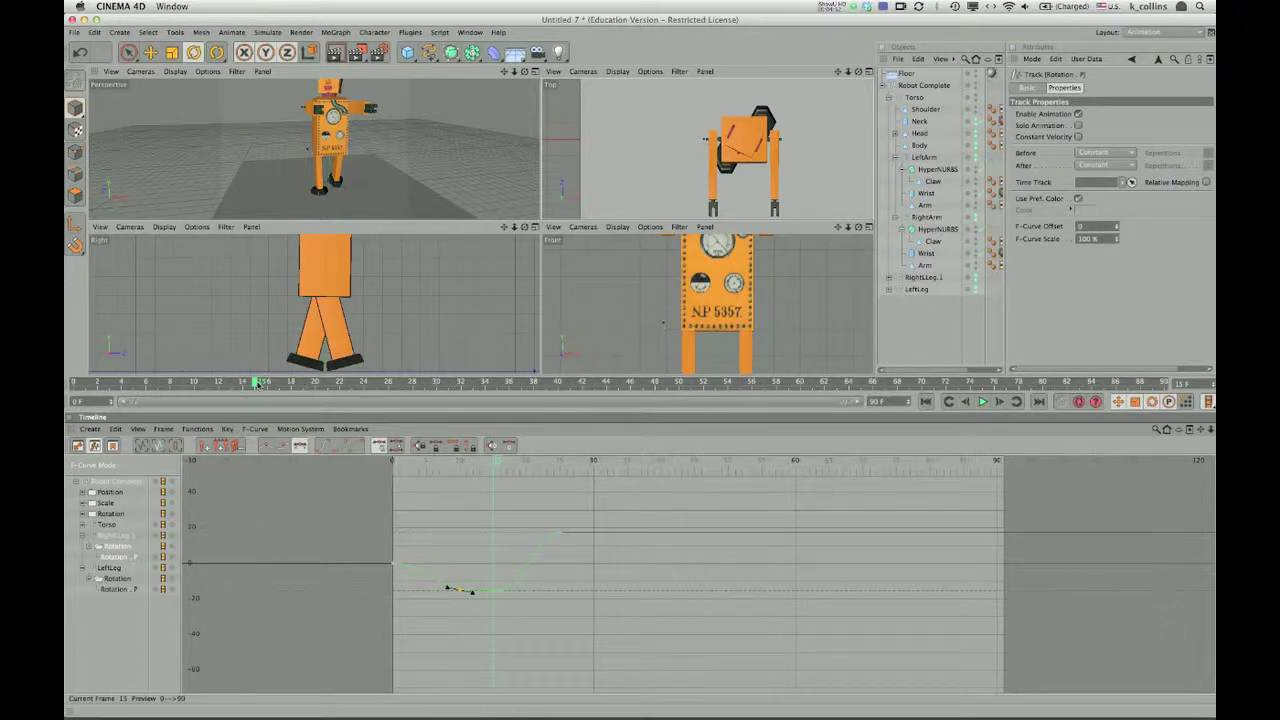
{"action": "mouse_move", "coordinate": [257, 385]}
{"action": "left_mouse_down"}
{"action": "mouse_move", "coordinate": [171, 386]}
{"action": "mouse_move", "coordinate": [261, 398]}
{"action": "left_mouse_up"}
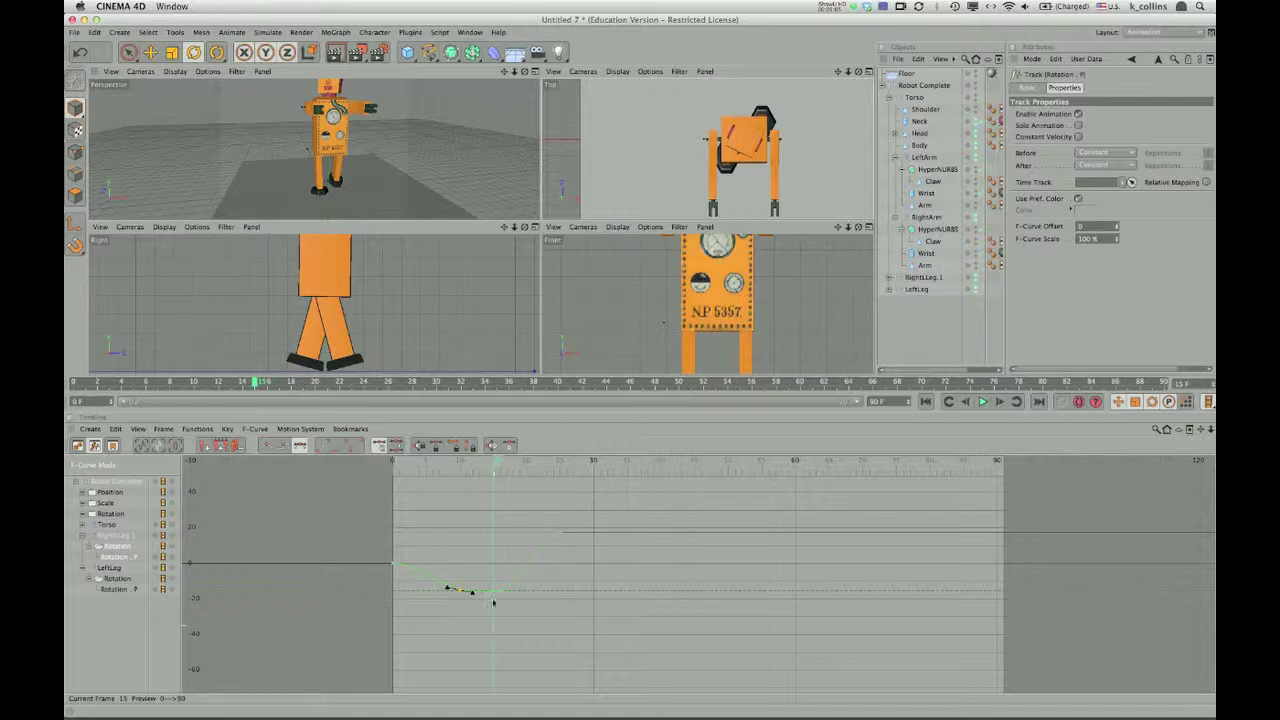
{"action": "mouse_move", "coordinate": [494, 594]}
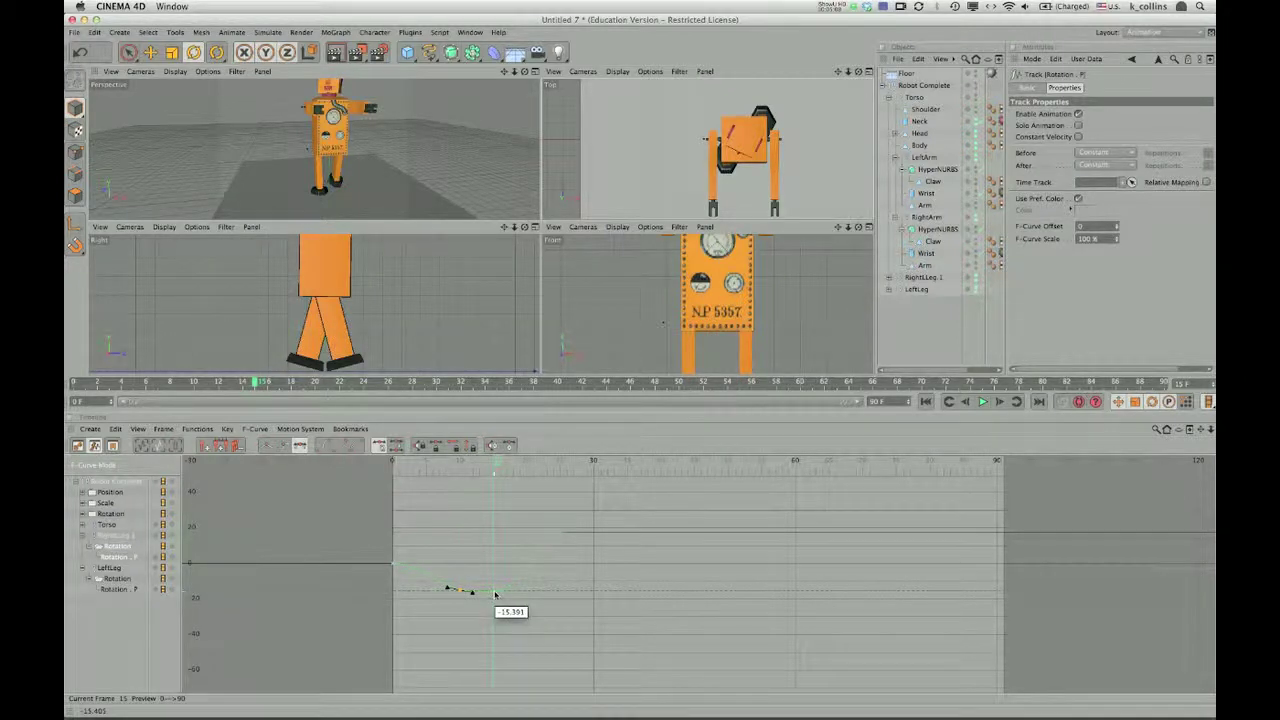
{"action": "left_click", "coordinate": [494, 594], "text": "ctrl"}
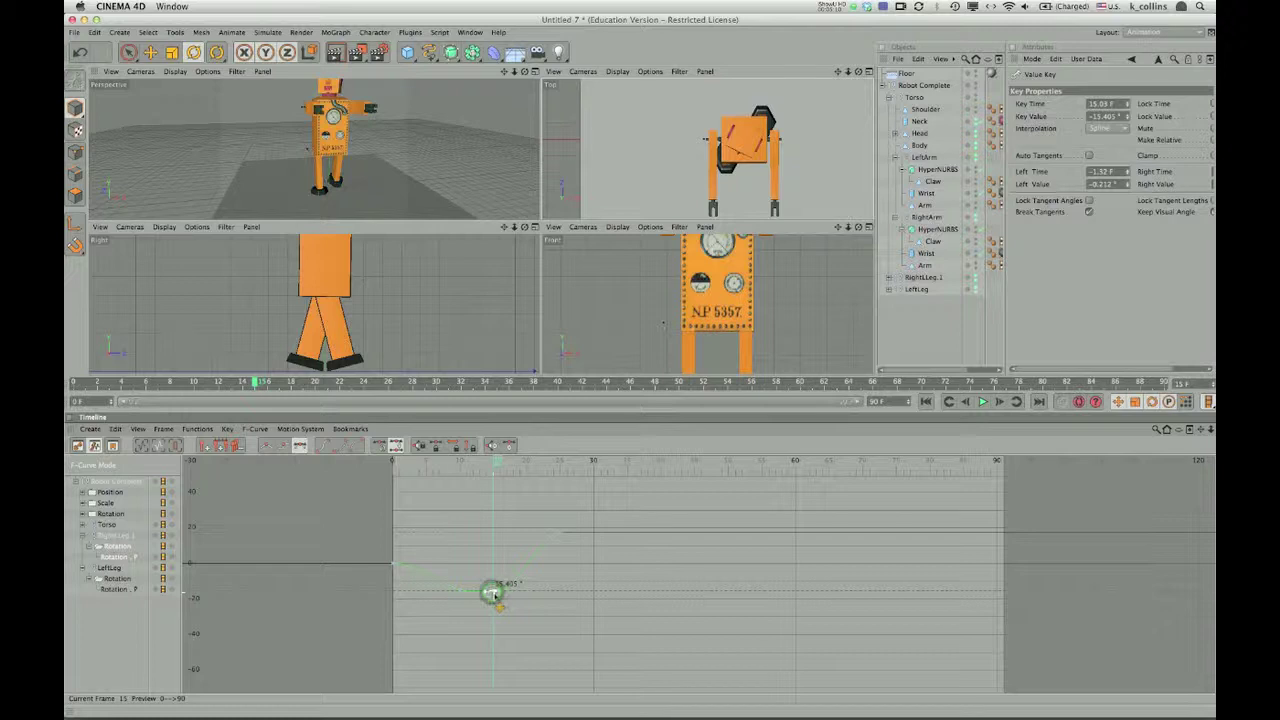
{"action": "left_click_drag", "start_coordinate": [494, 594], "coordinate": [493, 566]}
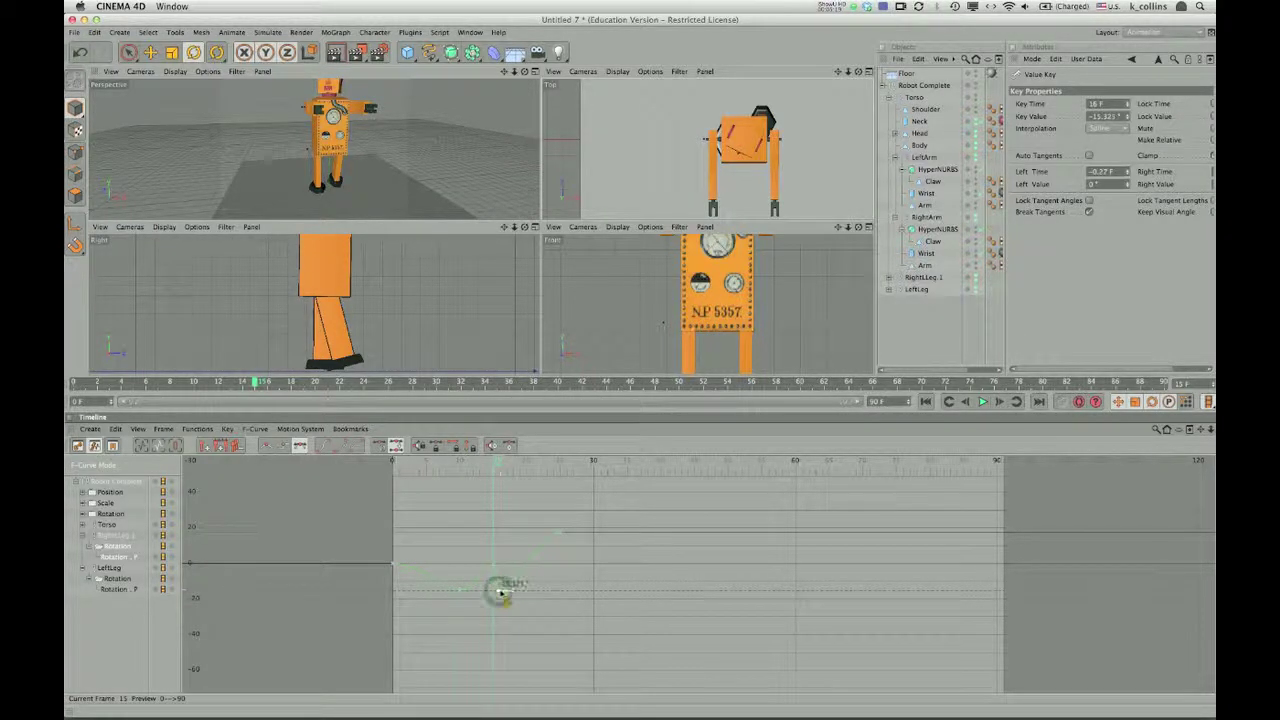
{"action": "left_click", "coordinate": [505, 600]}
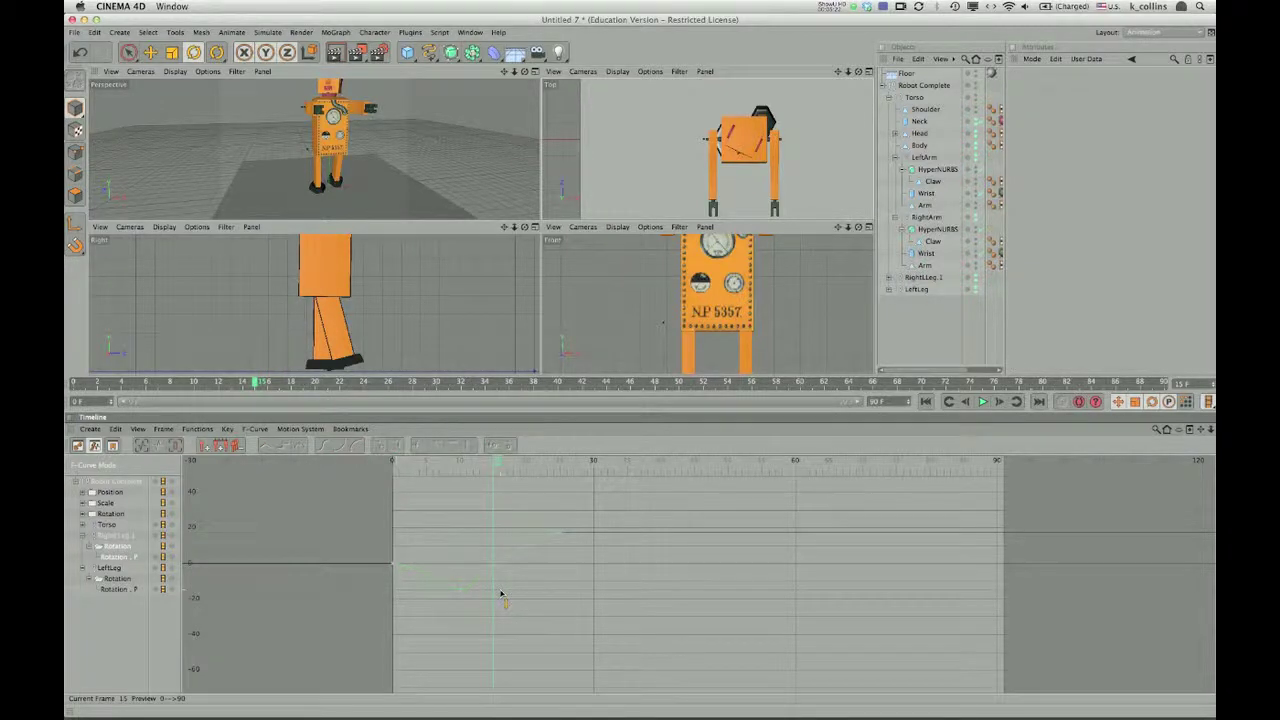
Step: Check the pose at frame 27, show both legs' Rotation P curves, and add keys on each at about frames 35 and 45
{"action": "mouse_move", "coordinate": [256, 381]}
{"action": "left_mouse_down"}
{"action": "mouse_move", "coordinate": [169, 374]}
{"action": "mouse_move", "coordinate": [406, 442]}
{"action": "left_mouse_up"}
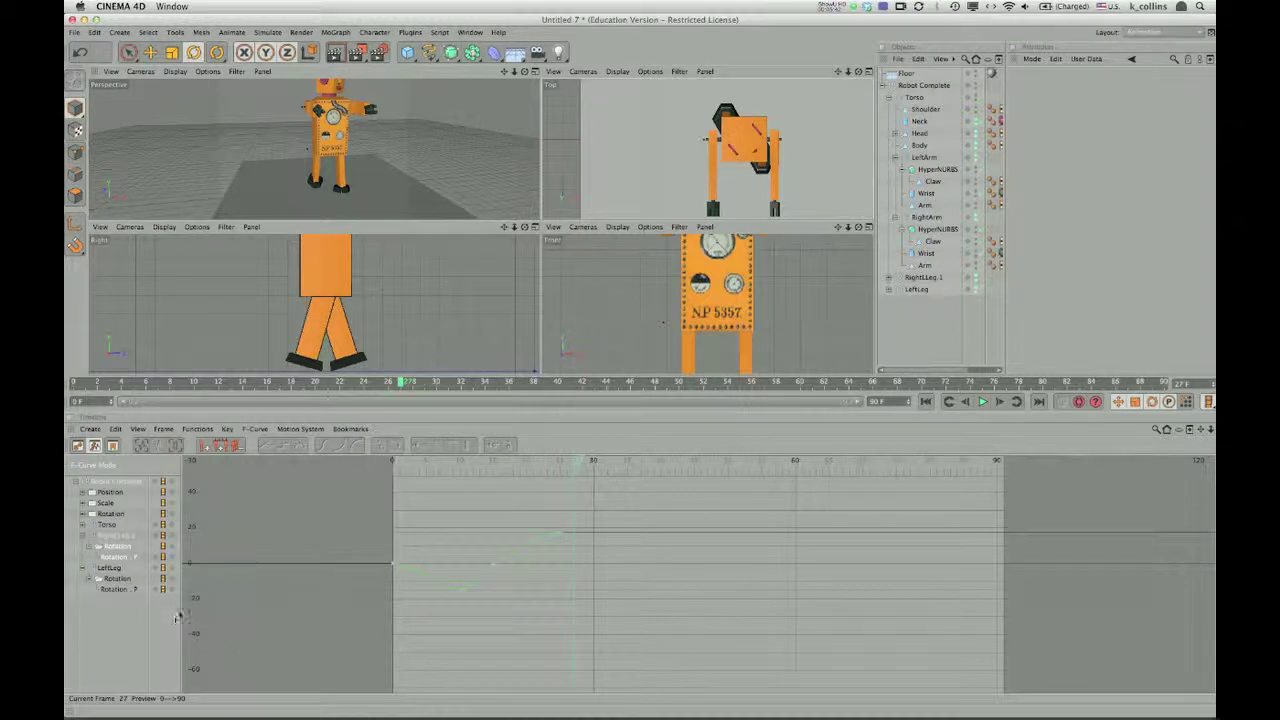
{"action": "left_click", "coordinate": [120, 590], "text": "shift"}
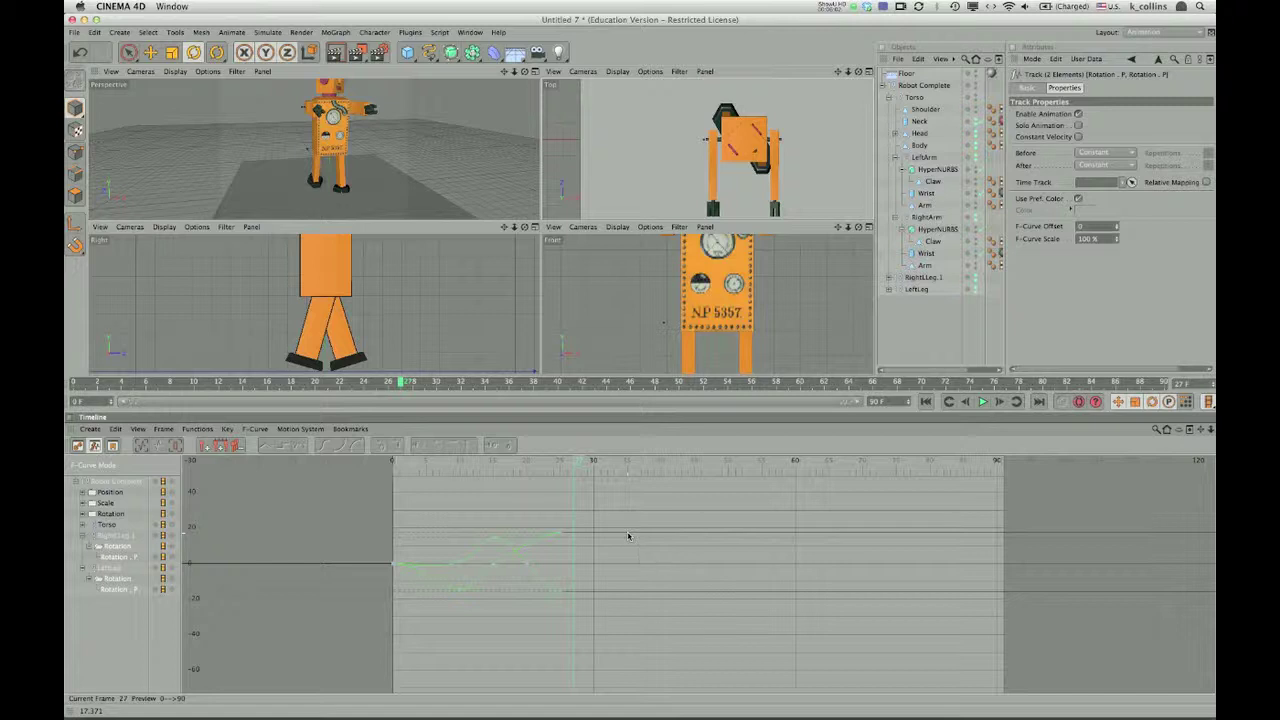
{"action": "left_click", "coordinate": [628, 535], "text": "ctrl"}
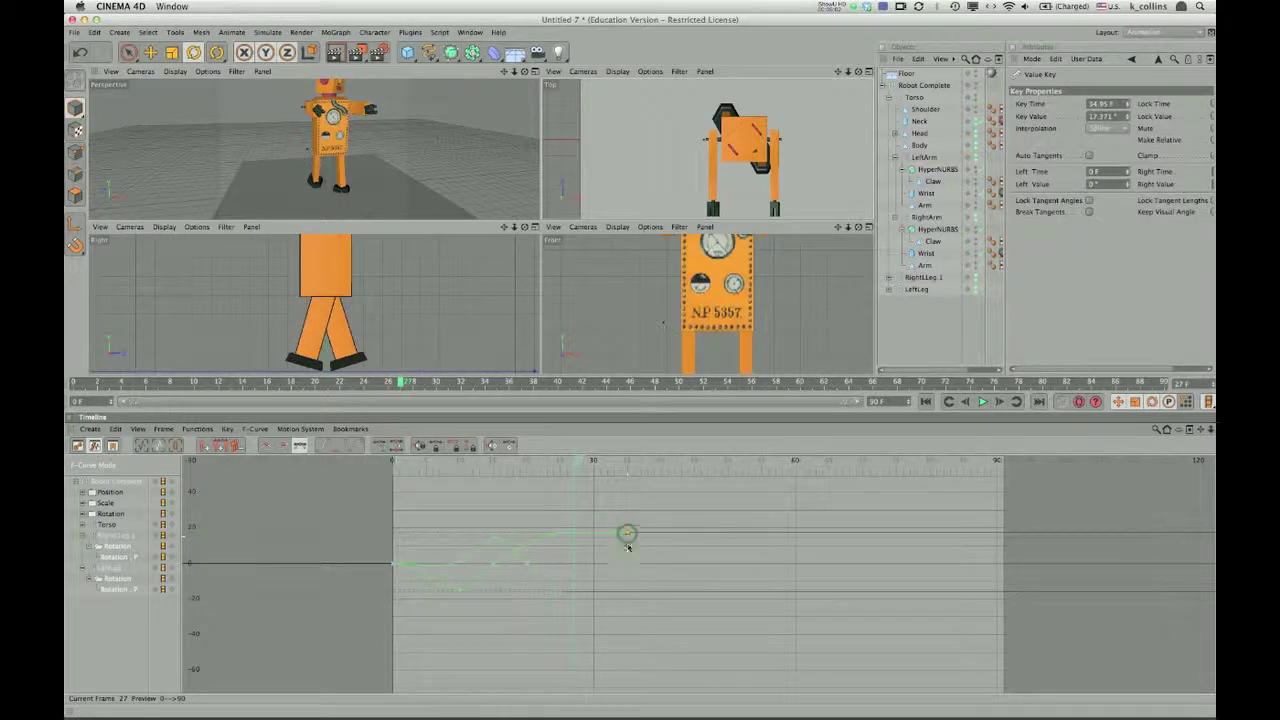
{"action": "left_click", "coordinate": [625, 594], "text": "ctrl"}
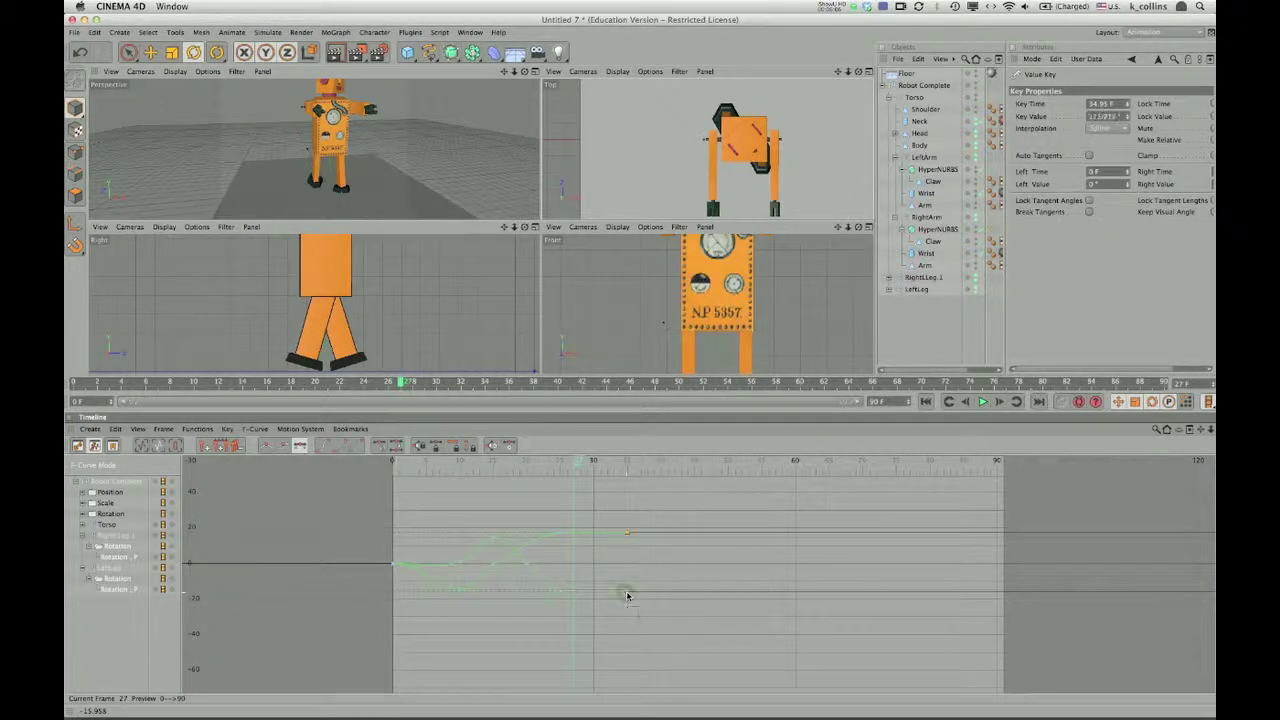
{"action": "left_click", "coordinate": [692, 592], "text": "ctrl"}
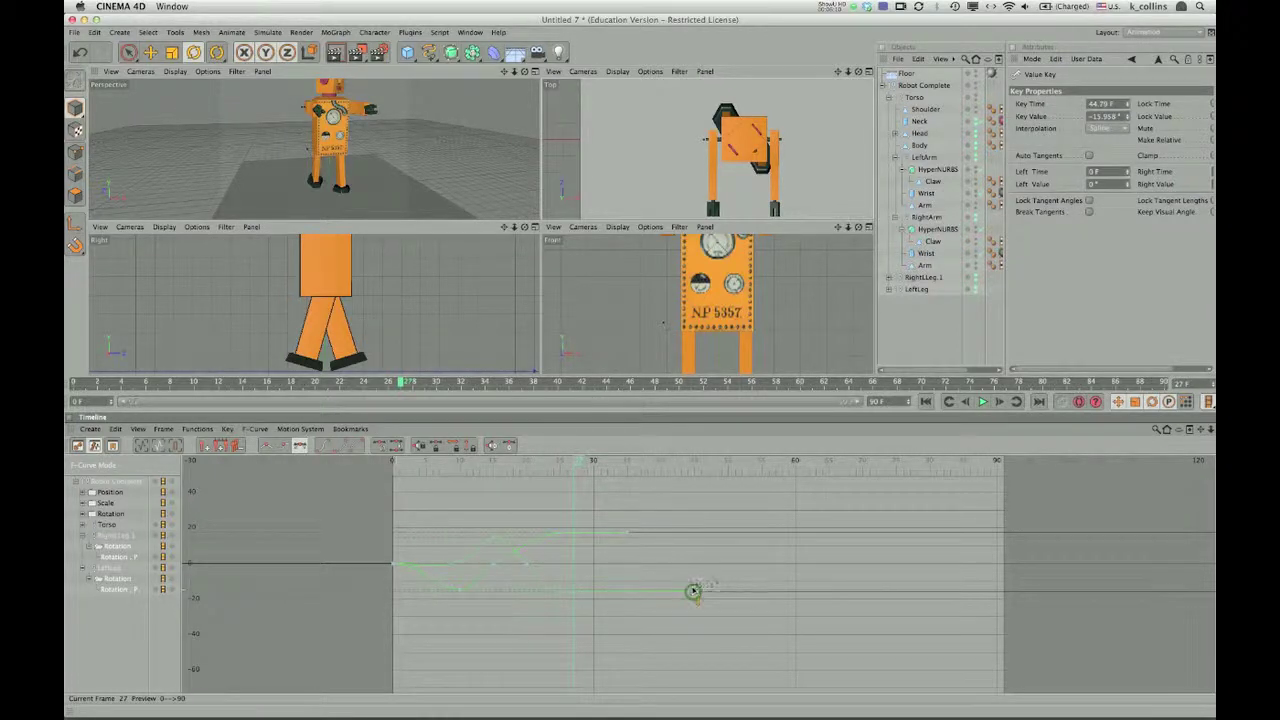
{"action": "left_click", "coordinate": [695, 534], "text": "ctrl"}
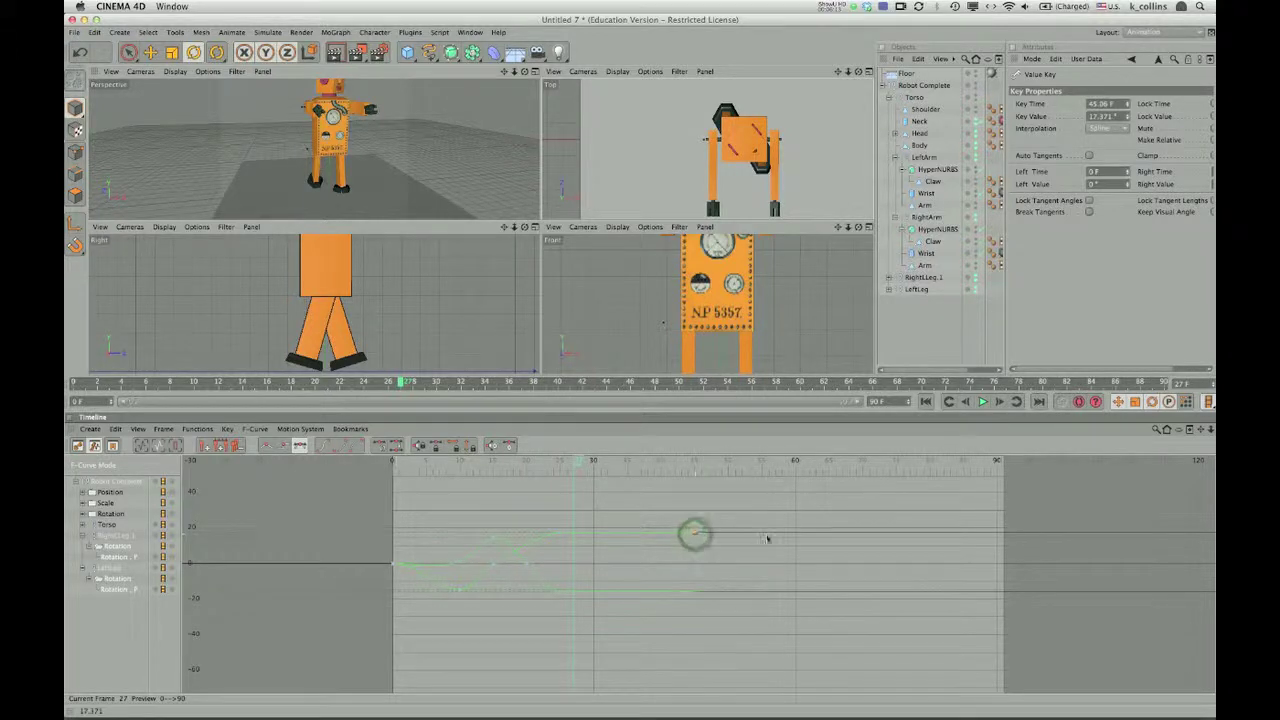
Step: Add keys on both legs' Rotation P curves at about frames 55 and 65, keeping 17.371° and −15.958°
{"action": "mouse_move", "coordinate": [766, 537]}
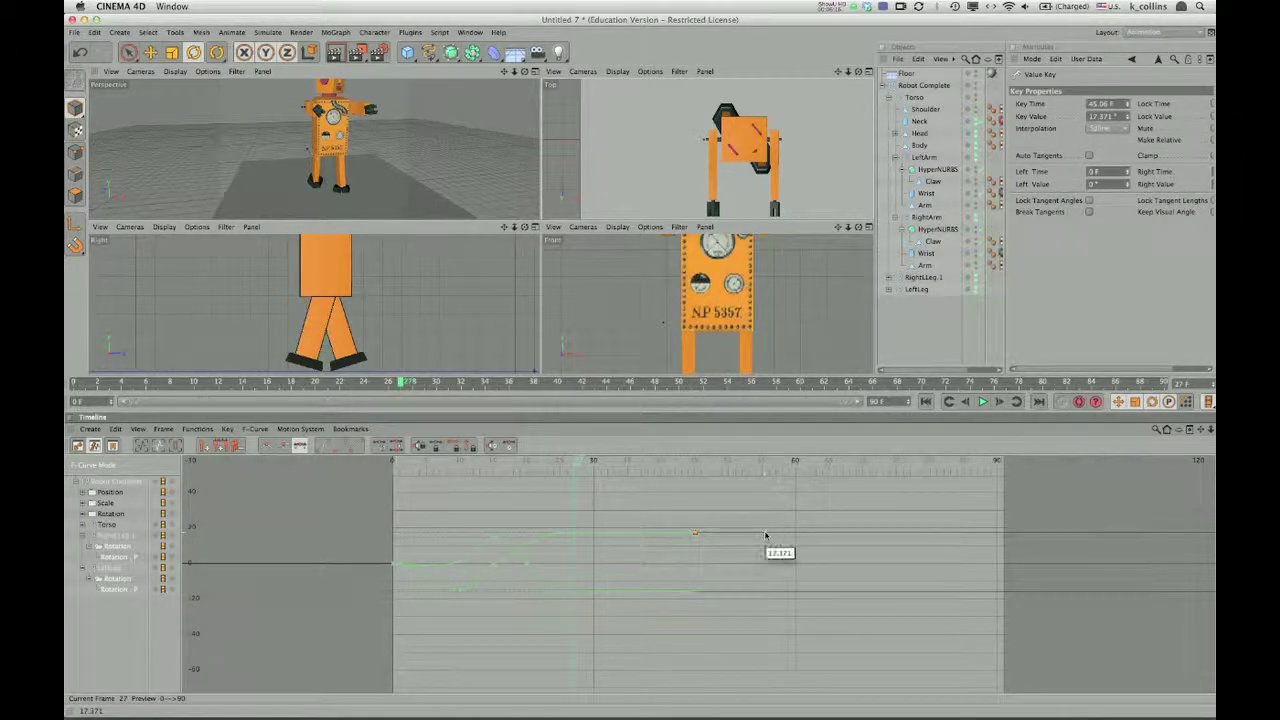
{"action": "left_click", "coordinate": [761, 534], "text": "ctrl"}
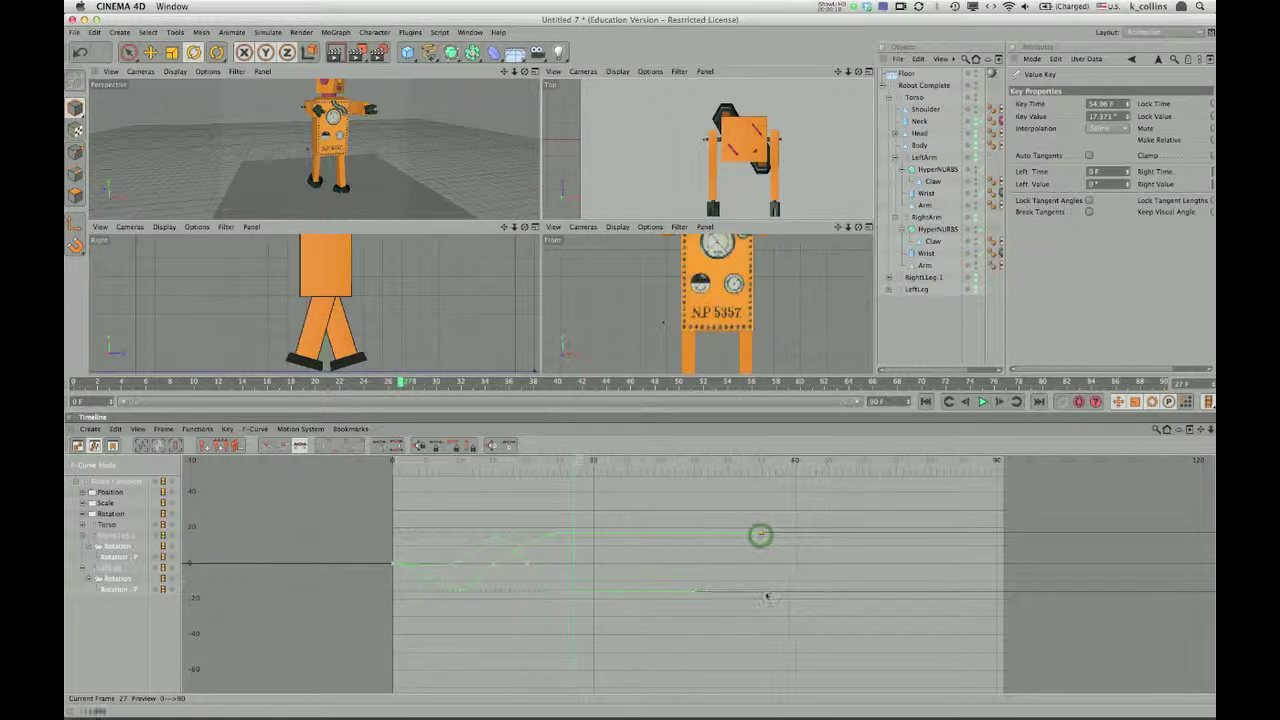
{"action": "left_click", "coordinate": [765, 592], "text": "ctrl"}
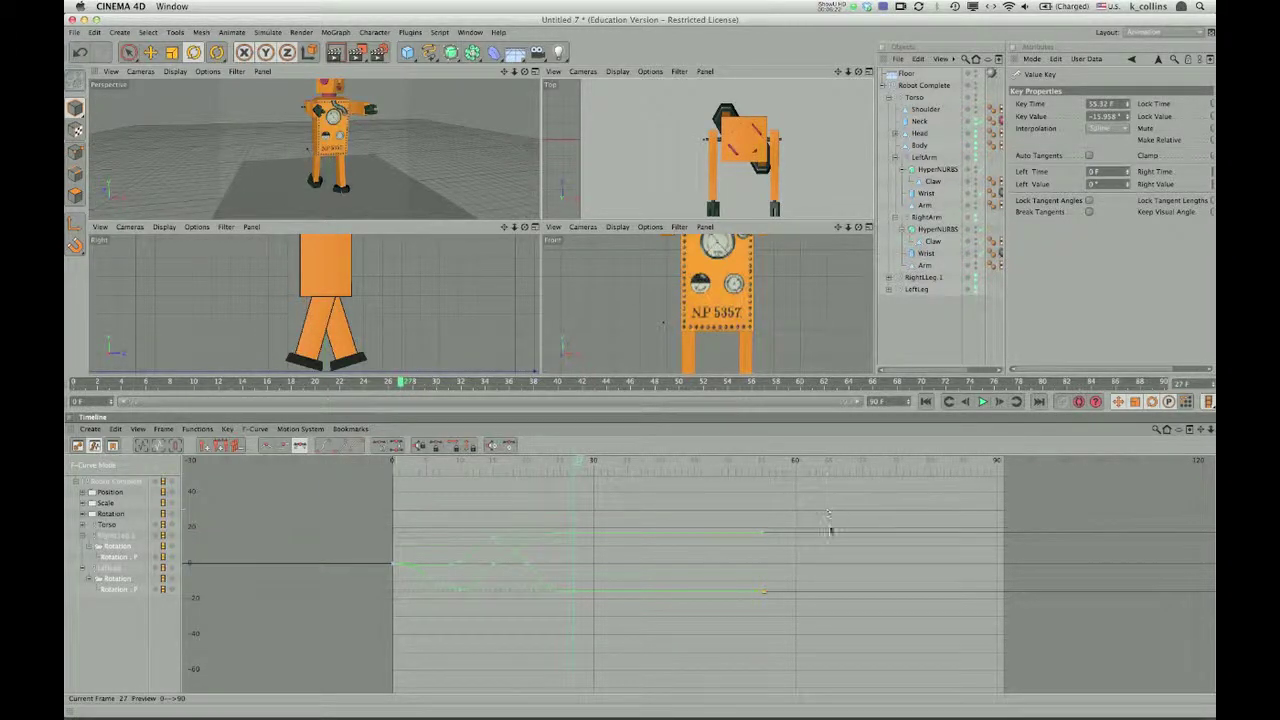
{"action": "left_click", "coordinate": [829, 534], "text": "ctrl"}
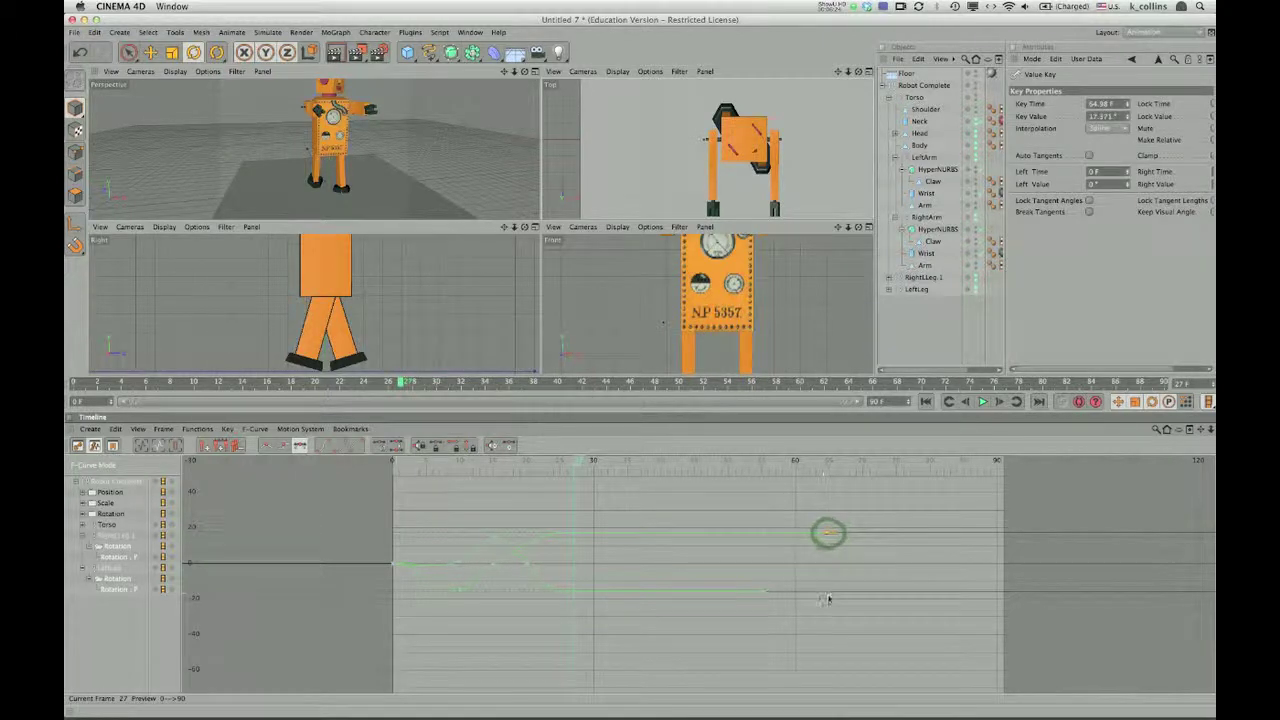
{"action": "left_click", "coordinate": [829, 593], "text": "ctrl"}
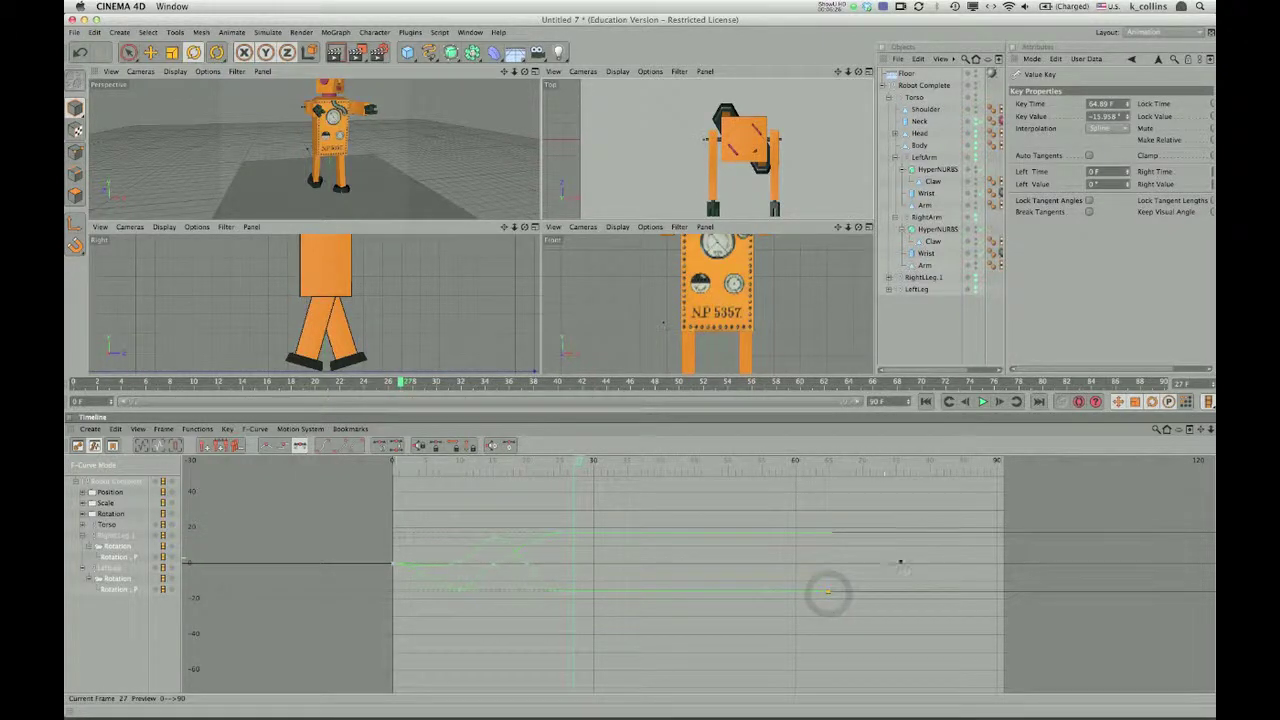
Step: Add keys on both legs' Rotation P curves at about frames 75 and 86, keeping the same held values
{"action": "left_click", "coordinate": [895, 536], "text": "ctrl"}
{"action": "left_click", "coordinate": [900, 594], "text": "ctrl"}
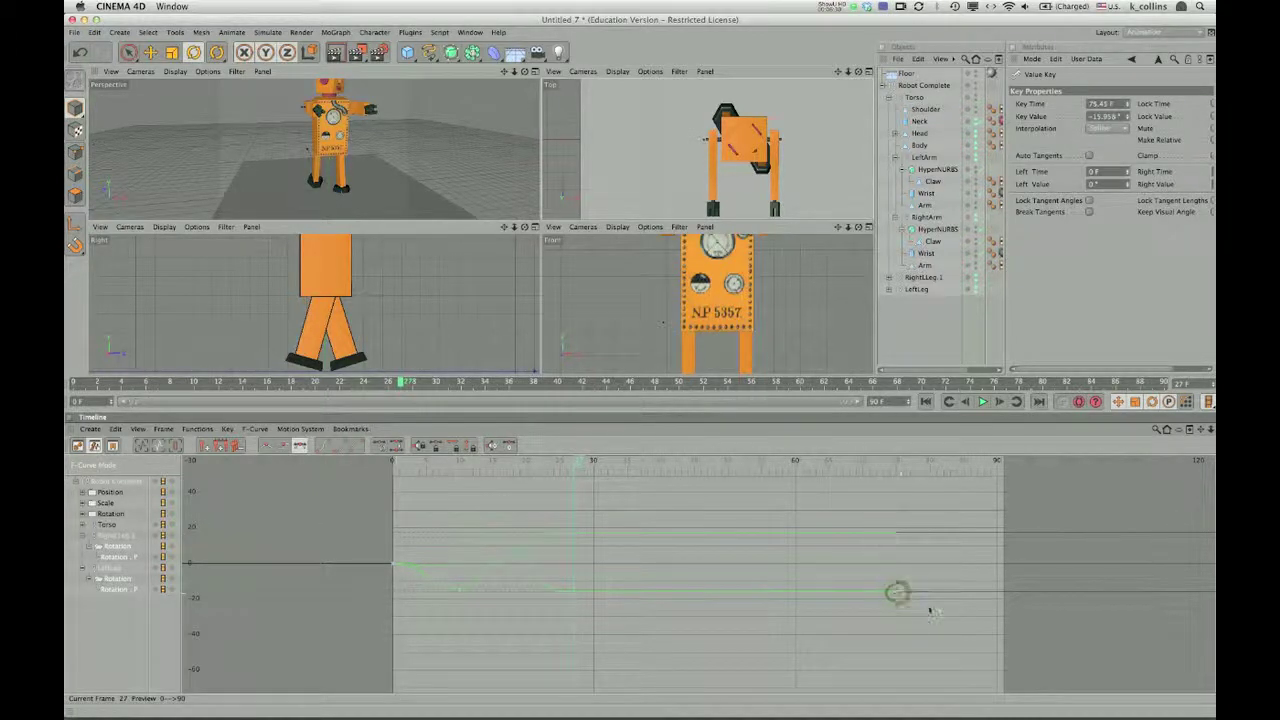
{"action": "left_click", "coordinate": [966, 533], "text": "ctrl"}
{"action": "left_click", "coordinate": [970, 594], "text": "ctrl"}
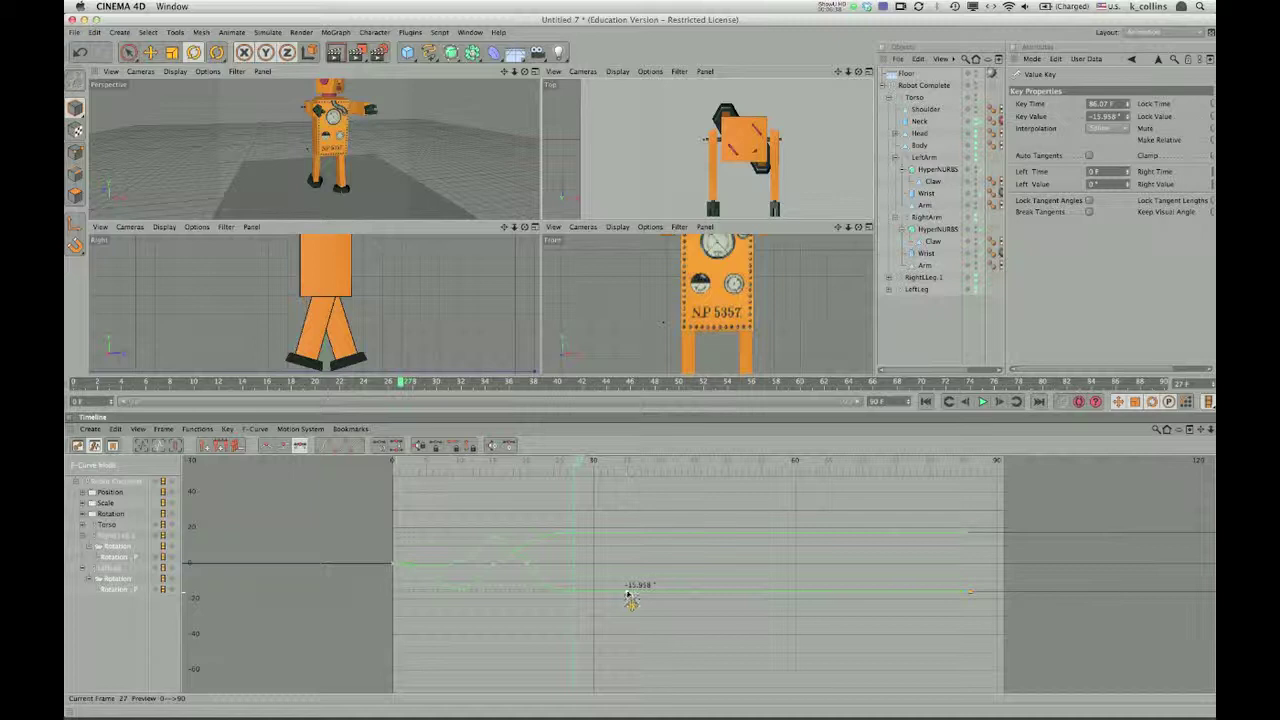
Step: Raise LeftLeg's Rotation P keys from frame 35 through 86, from about −2.8° at frame 35 down to about −8.9° at frame 86
{"action": "left_click", "coordinate": [625, 591], "text": "ctrl"}
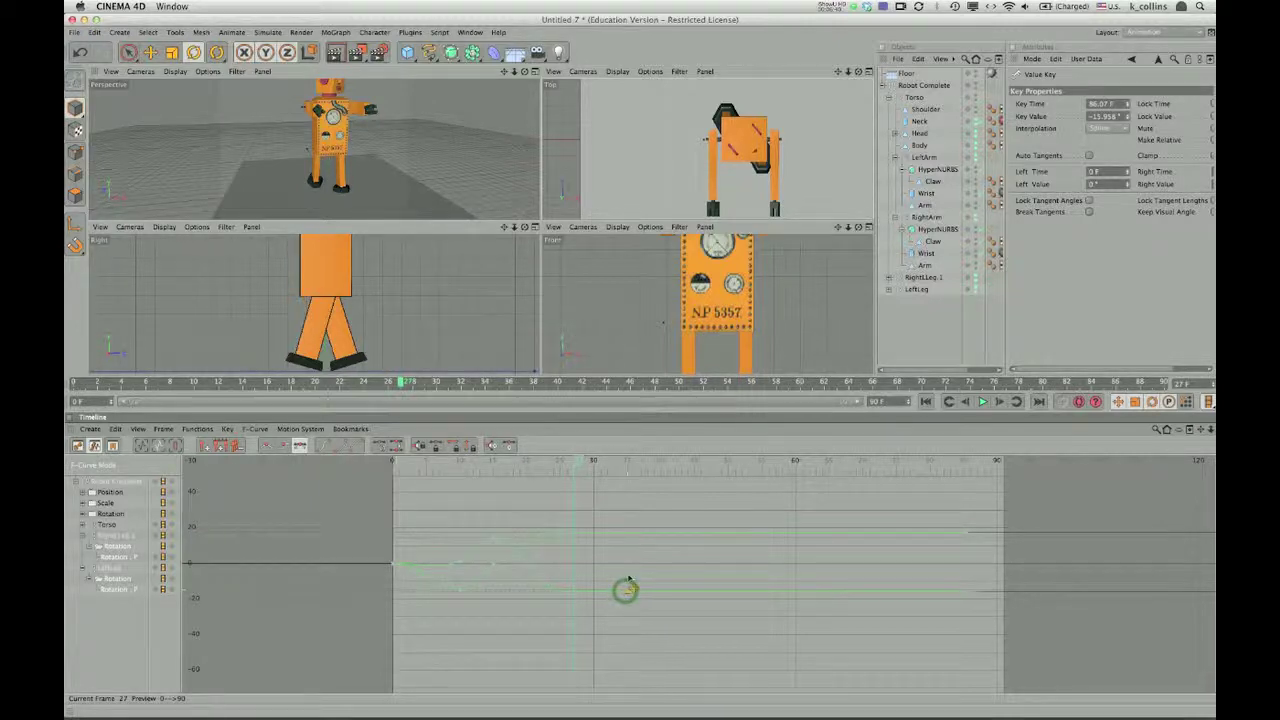
{"action": "left_click", "coordinate": [692, 590], "text": "ctrl"}
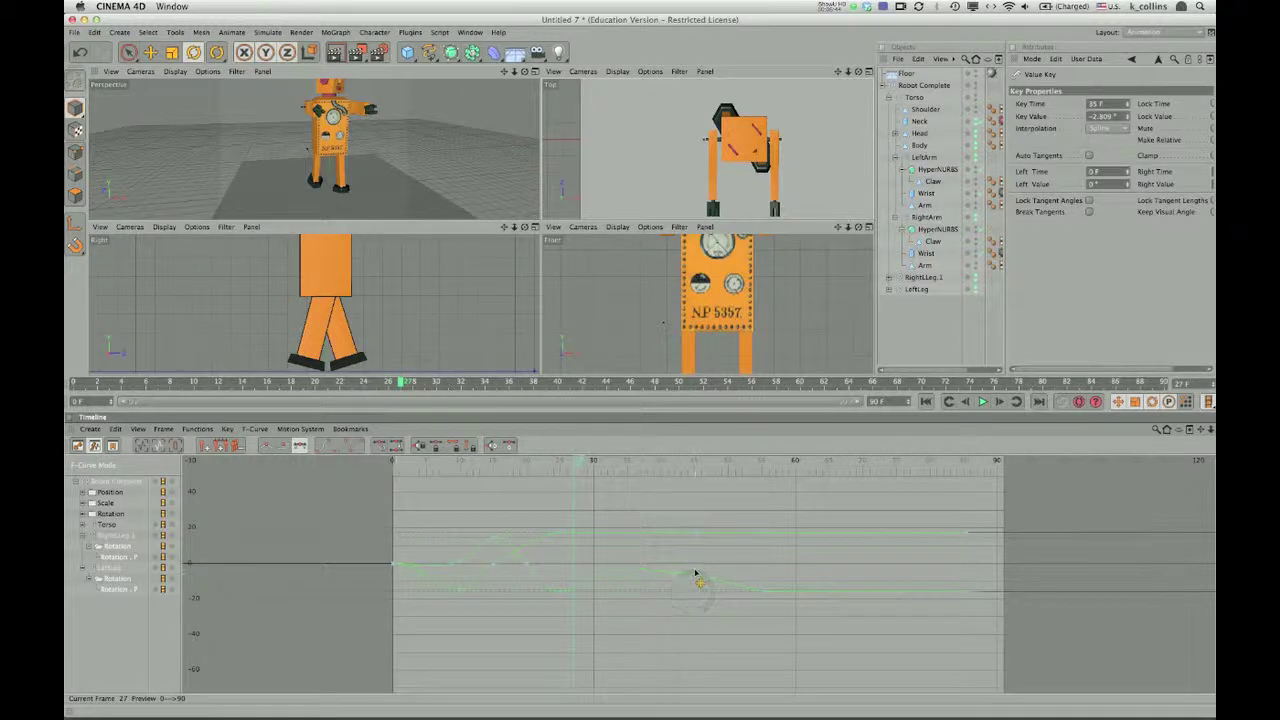
{"action": "left_click", "coordinate": [764, 590], "text": "ctrl"}
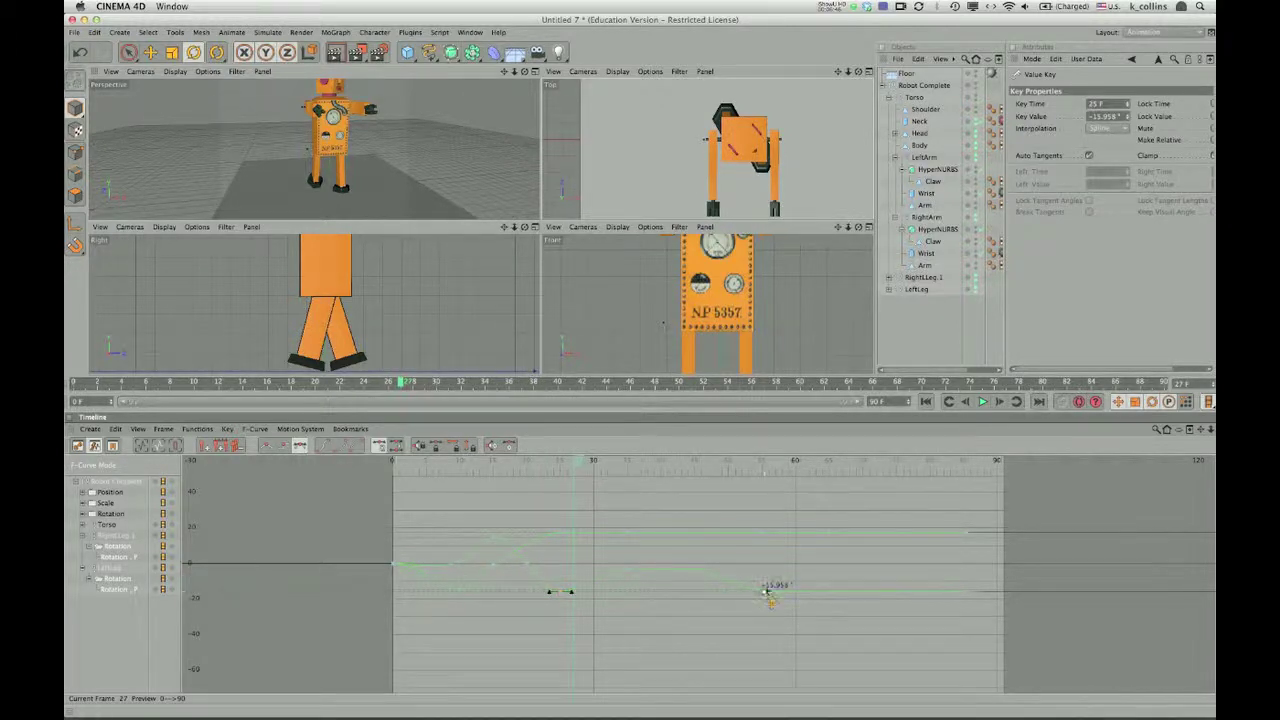
{"action": "left_click", "coordinate": [825, 588], "text": "ctrl"}
{"action": "left_click", "coordinate": [825, 590]}
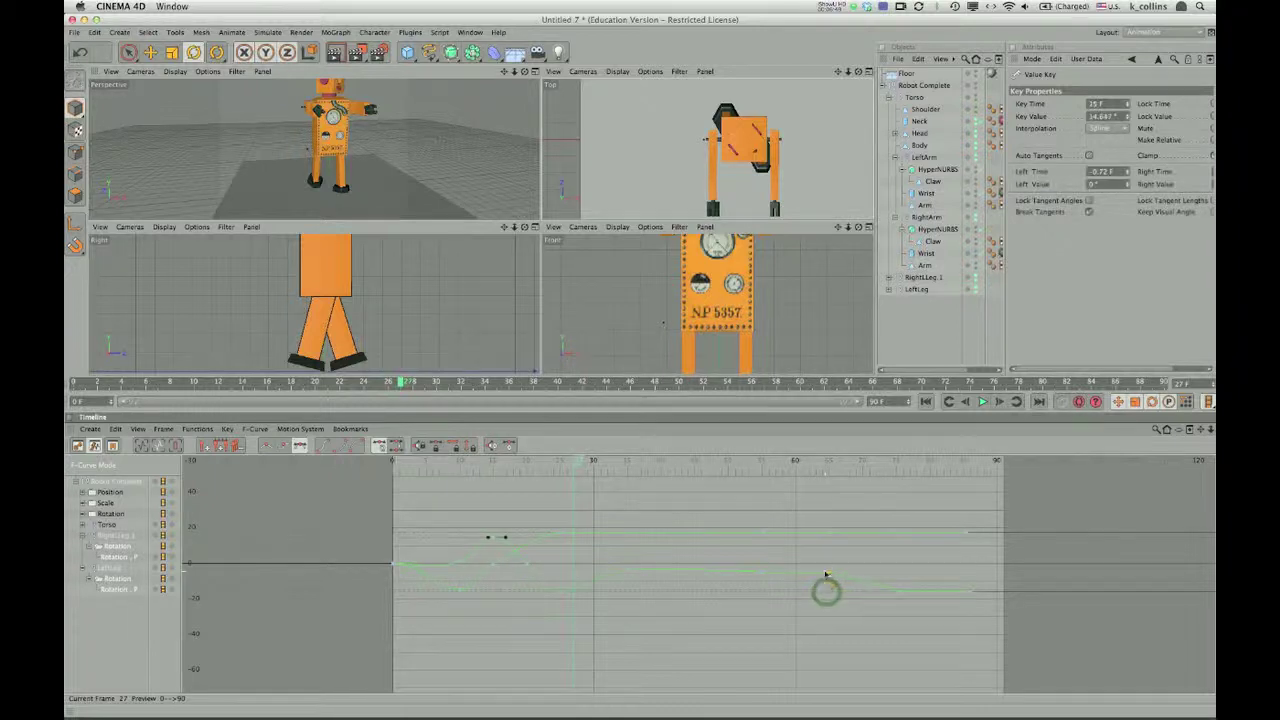
{"action": "left_click", "coordinate": [898, 592]}
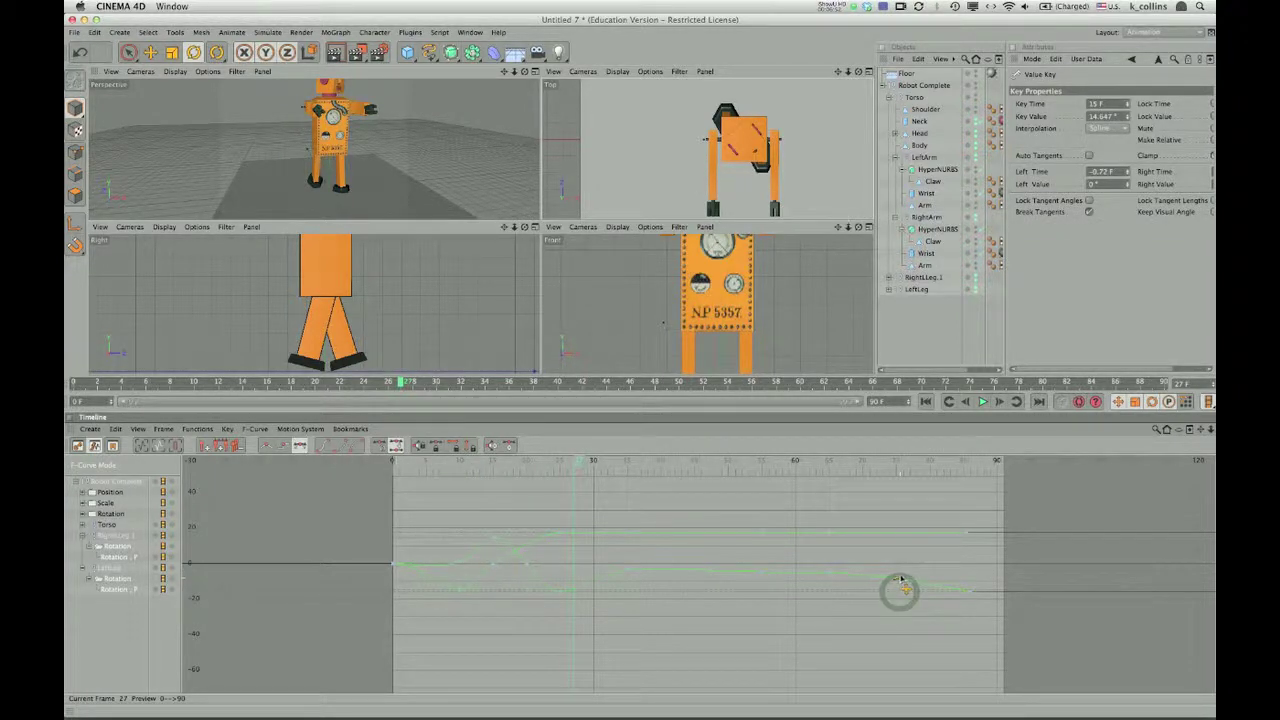
{"action": "left_click", "coordinate": [968, 589]}
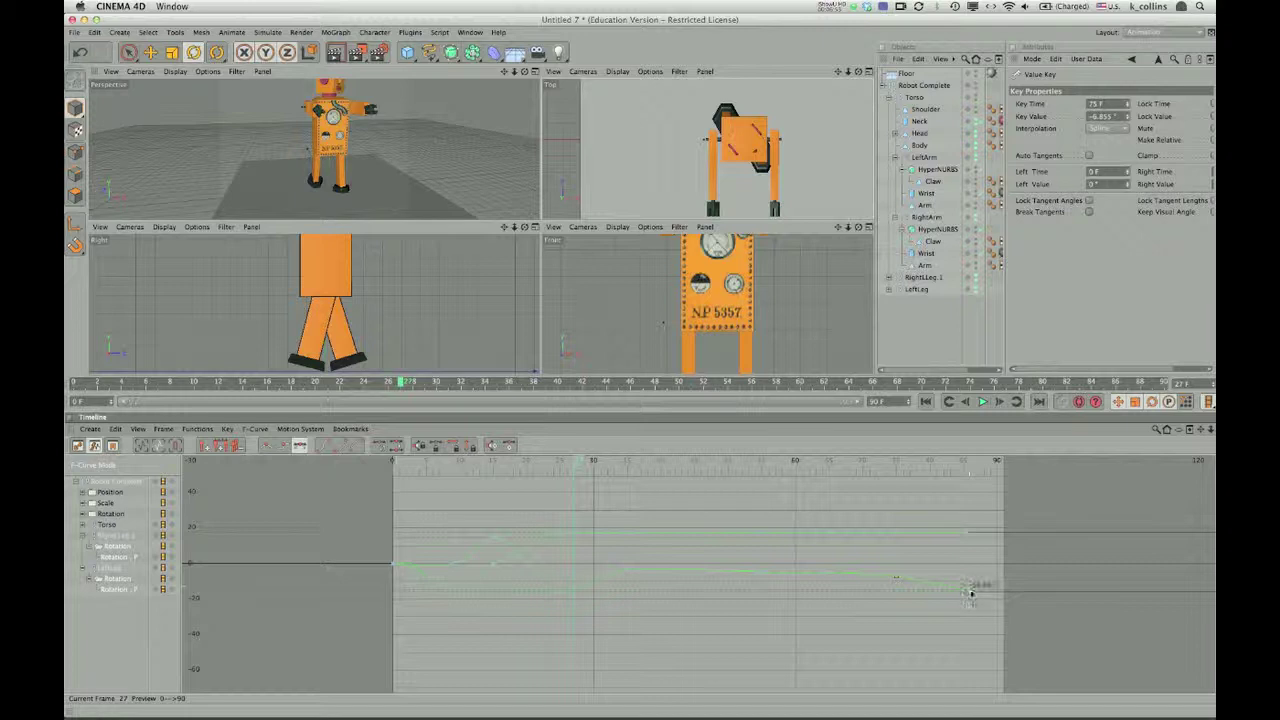
{"action": "left_click_drag", "start_coordinate": [969, 588], "coordinate": [970, 579]}
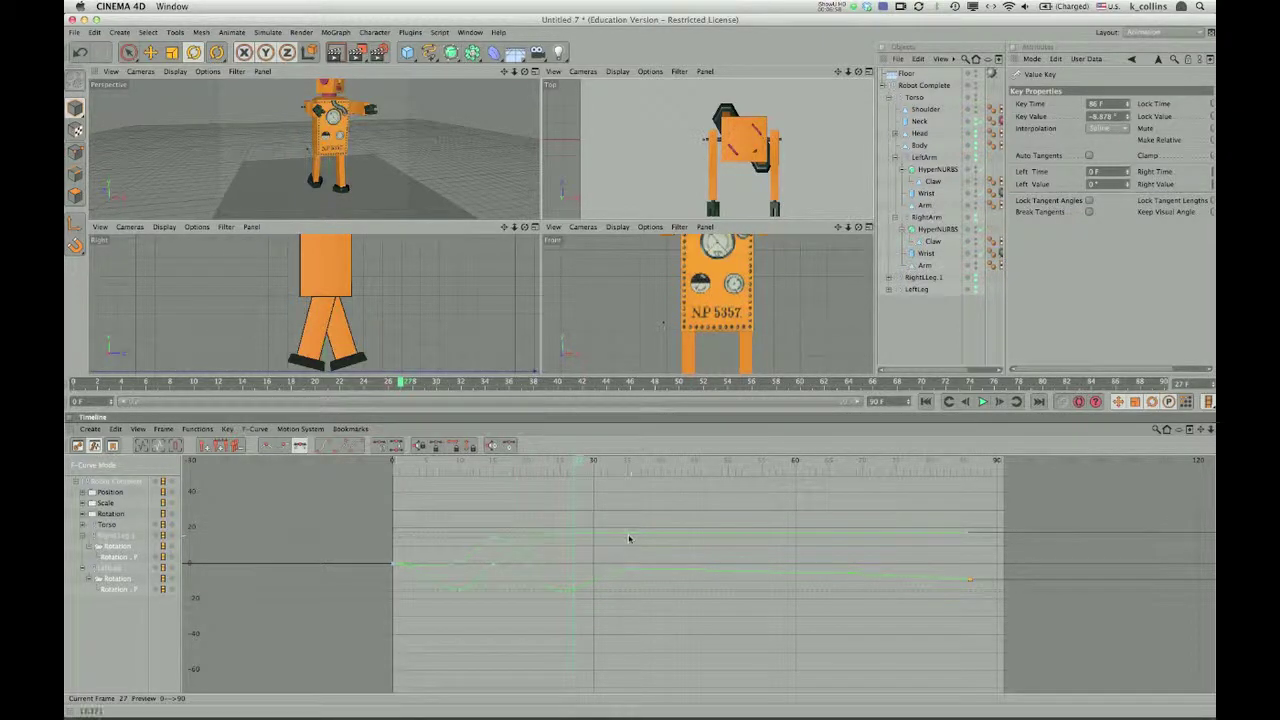
Step: Lower RightLeg's Rotation P keys at frames 35, 55 and 75 to about −16°, leaving the keys between them up
{"action": "left_click", "coordinate": [627, 533]}
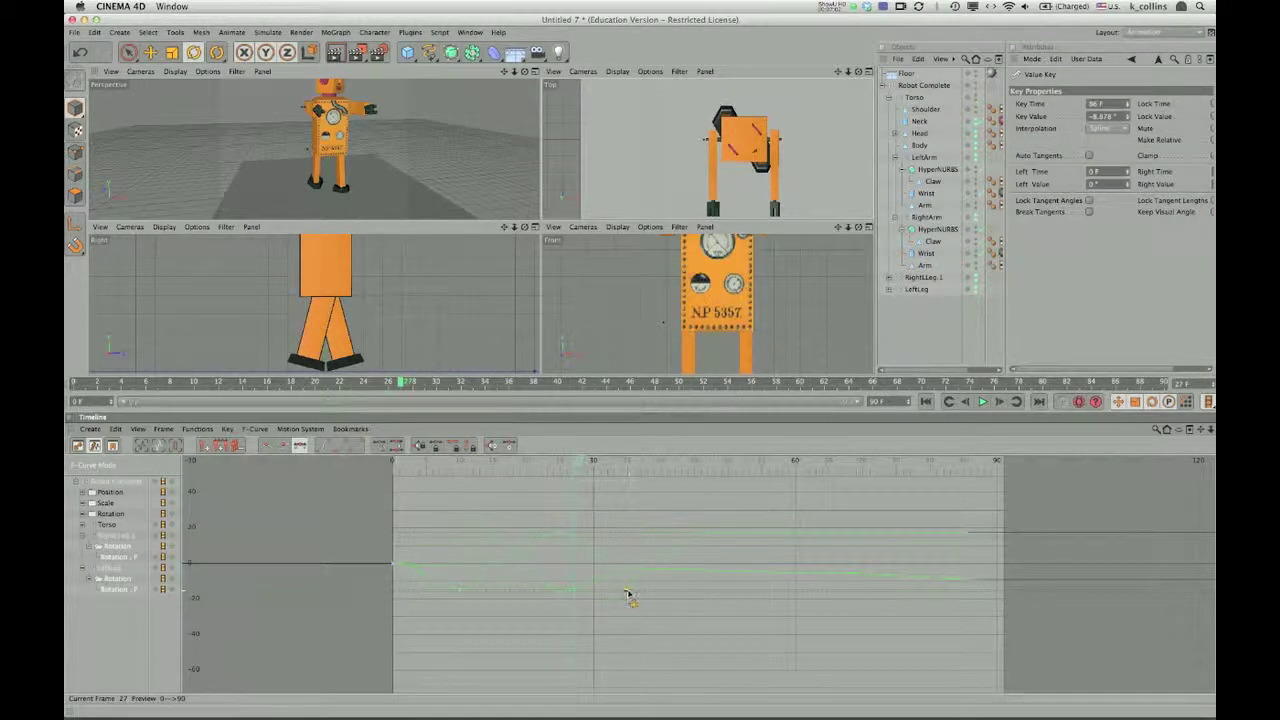
{"action": "left_click", "coordinate": [695, 538]}
{"action": "left_click", "coordinate": [760, 533]}
{"action": "left_click", "coordinate": [760, 596]}
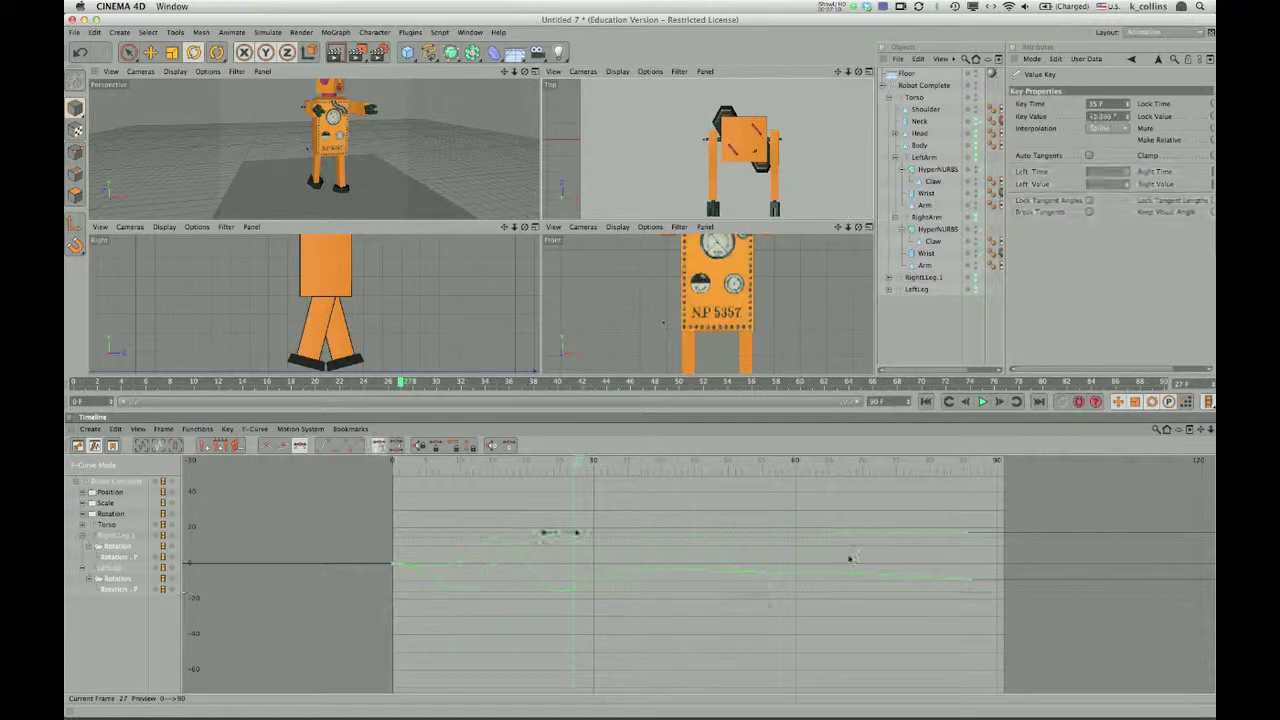
{"action": "left_click", "coordinate": [897, 537]}
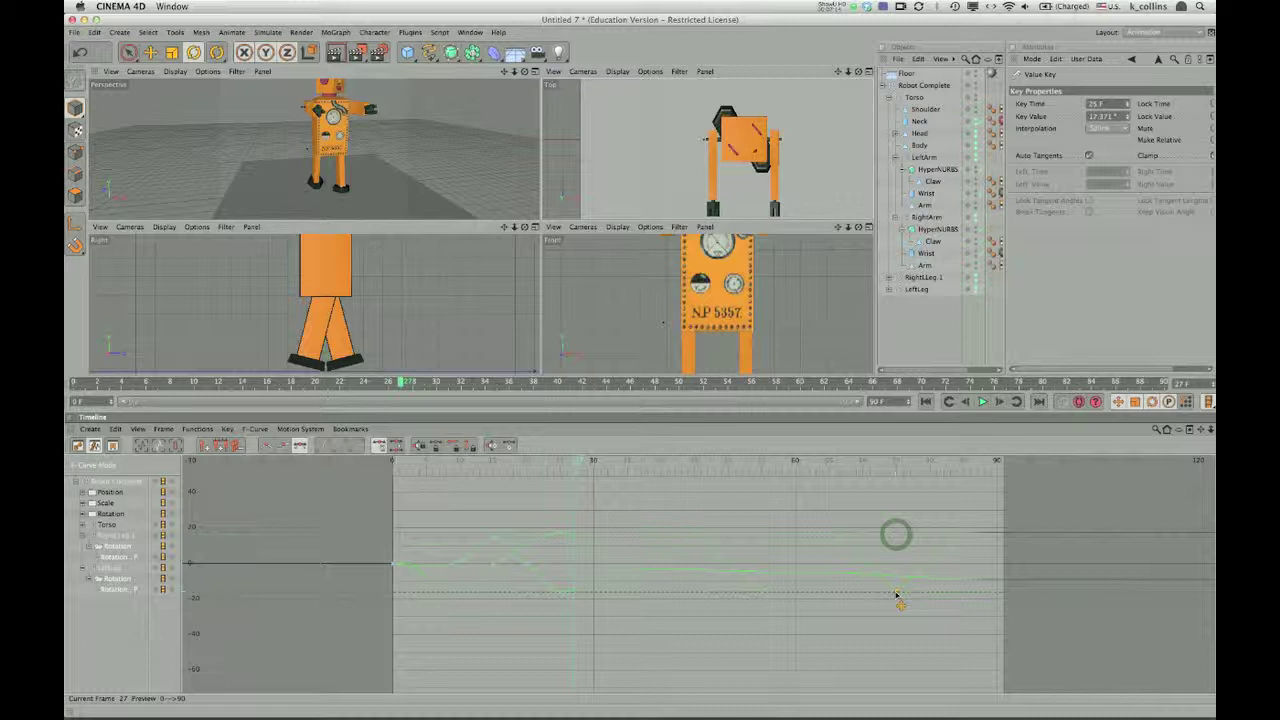
{"action": "left_click", "coordinate": [876, 592]}
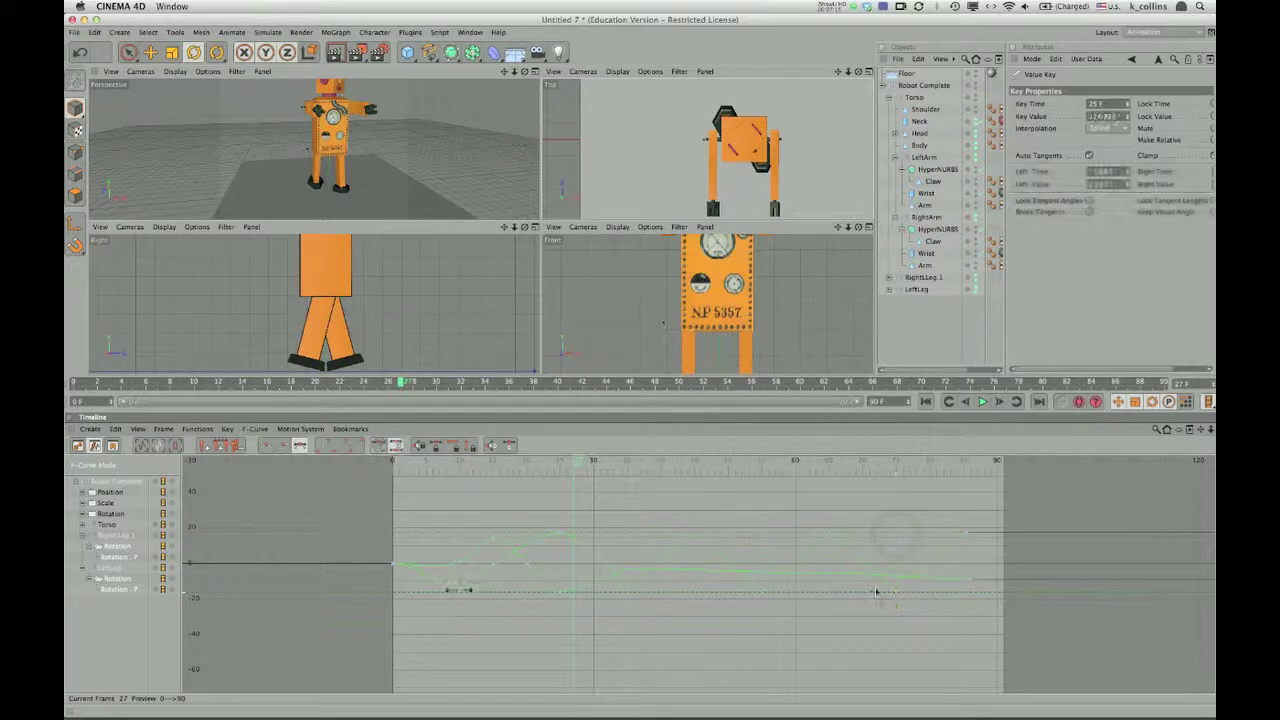
Step: Raise LeftLeg's Rotation P key at frame 35 to about 17° and lower its frame 45 key to about −20°
{"action": "left_click", "coordinate": [629, 567]}
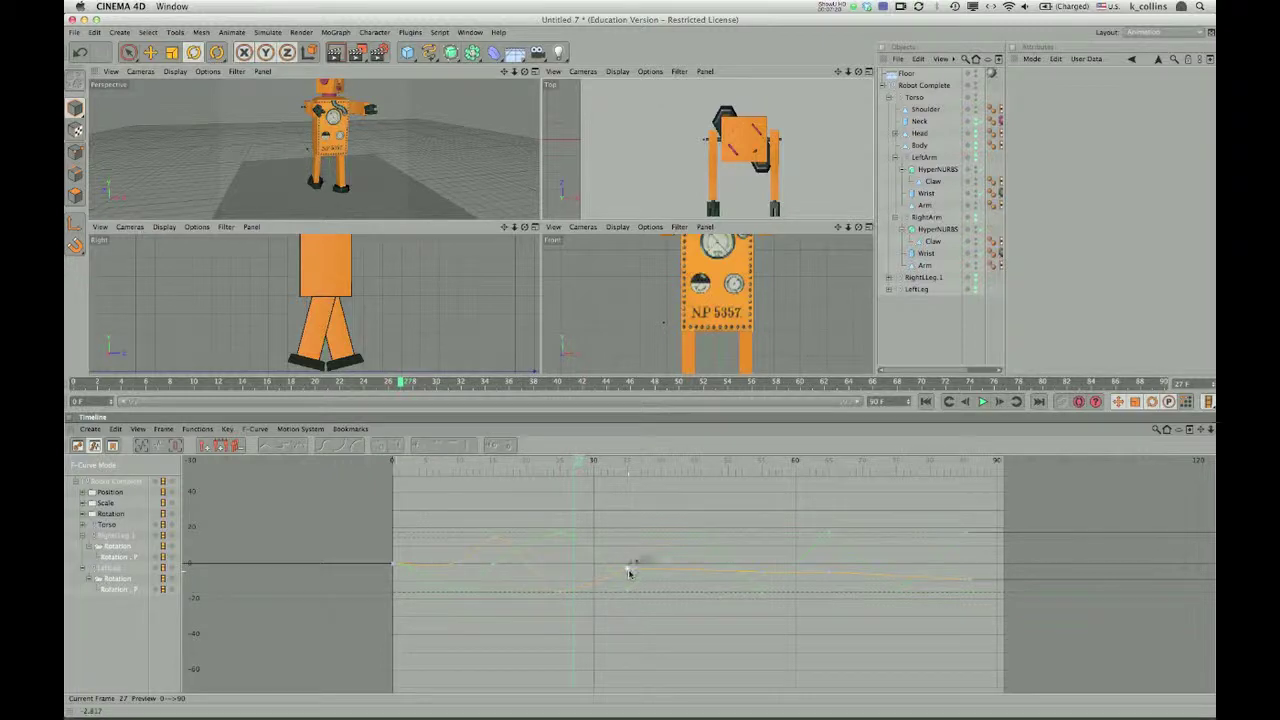
{"action": "left_click", "coordinate": [629, 568]}
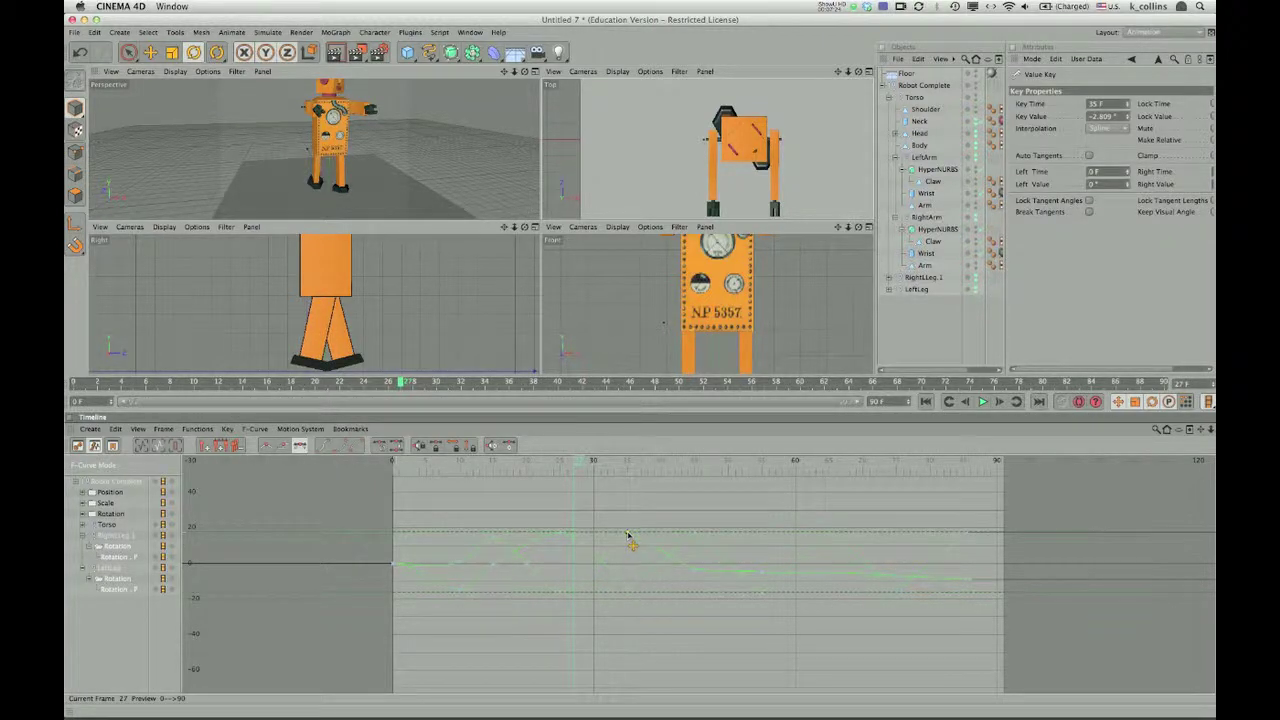
{"action": "left_click_drag", "start_coordinate": [706, 585], "coordinate": [699, 579]}
{"action": "left_click", "coordinate": [692, 572]}
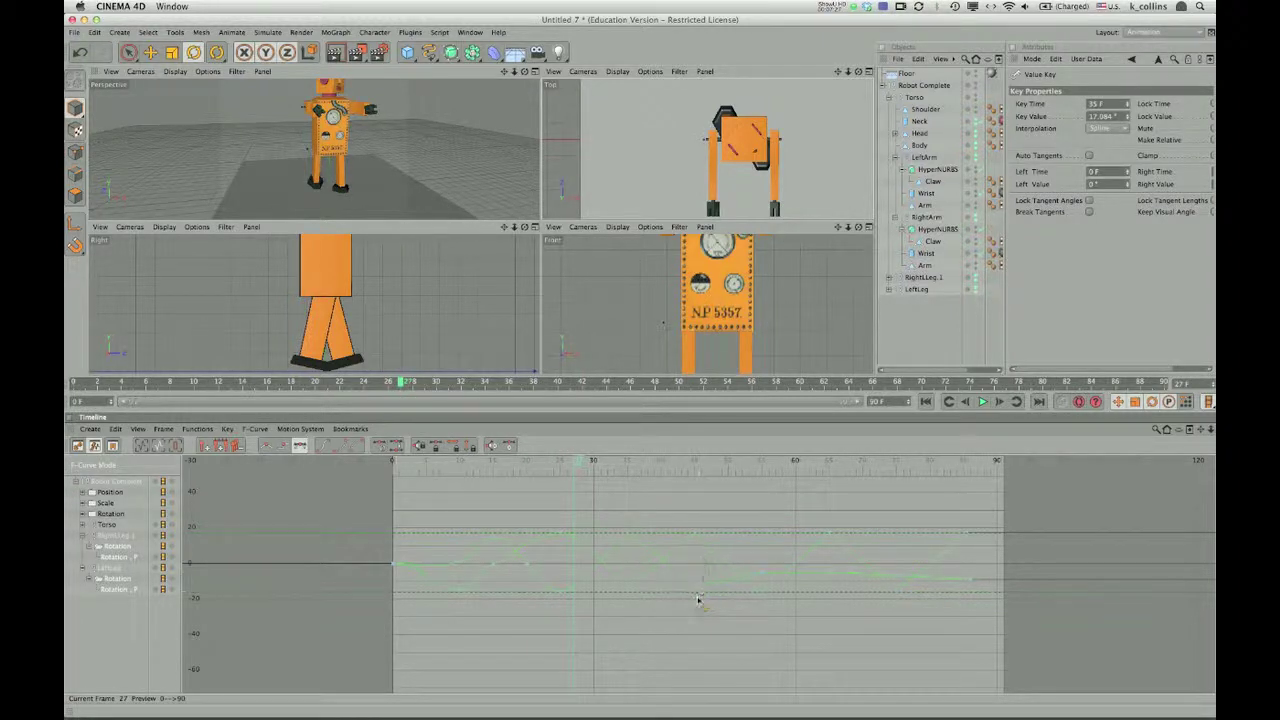
{"action": "left_click", "coordinate": [700, 605]}
Step: Raise LeftLeg's keys at frames 55 and 75 to about 17°, lower those at 65 and 86 to about −19°, and check the poses through frame 45
{"action": "left_click_drag", "start_coordinate": [761, 573], "coordinate": [762, 534]}
{"action": "key", "text": "super+z"}
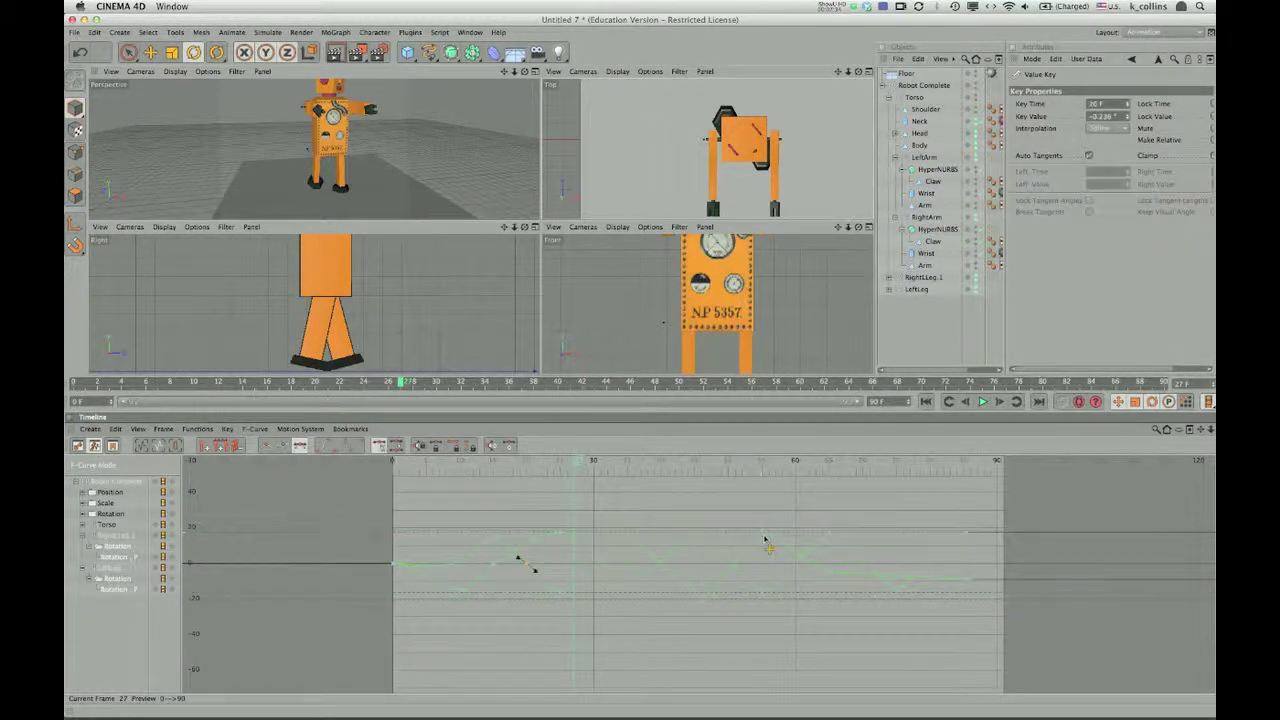
{"action": "left_click", "coordinate": [828, 576]}
{"action": "left_click", "coordinate": [829, 599]}
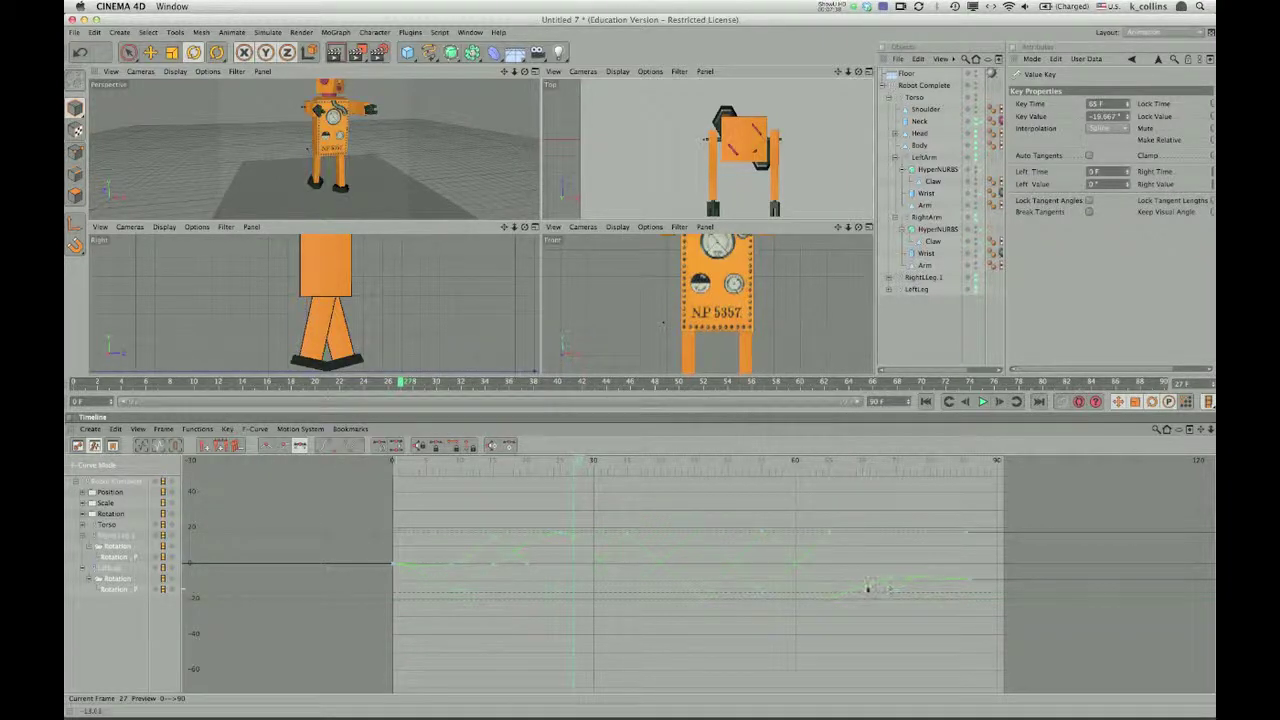
{"action": "left_click", "coordinate": [892, 575]}
{"action": "left_click", "coordinate": [969, 581]}
{"action": "left_click_drag", "start_coordinate": [969, 581], "coordinate": [967, 597]}
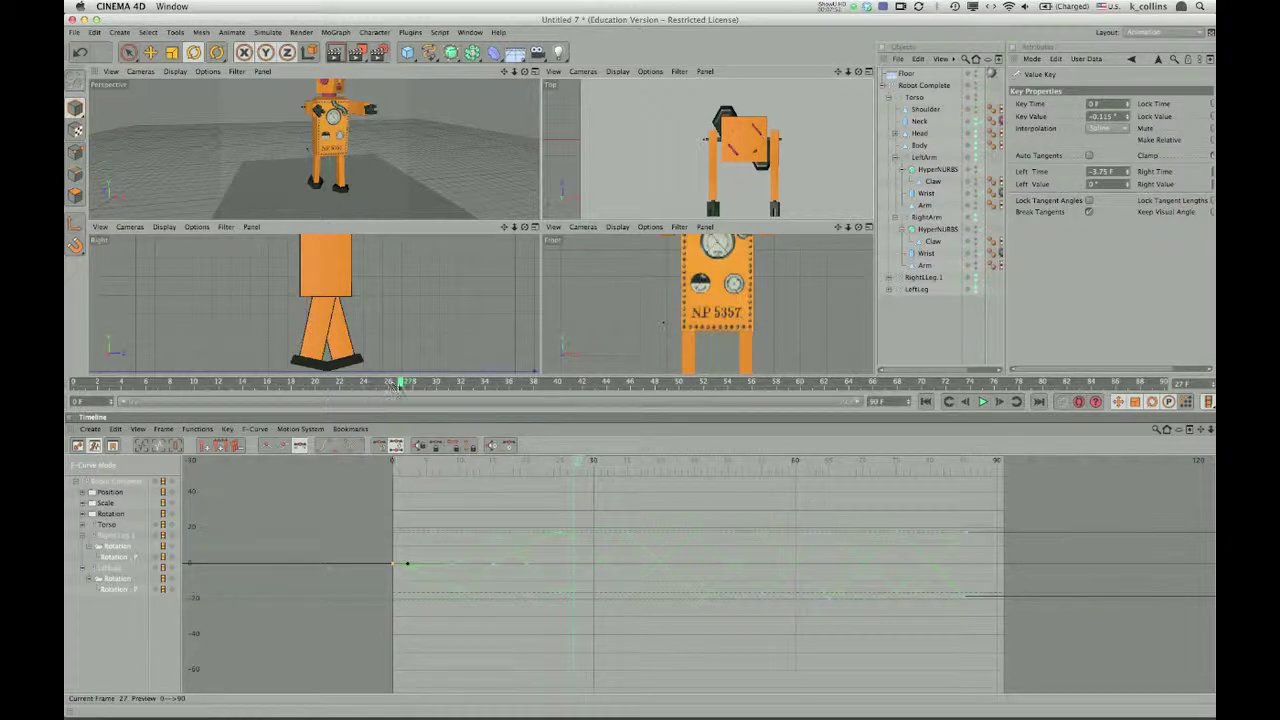
{"action": "left_click_drag", "start_coordinate": [400, 385], "coordinate": [290, 389]}
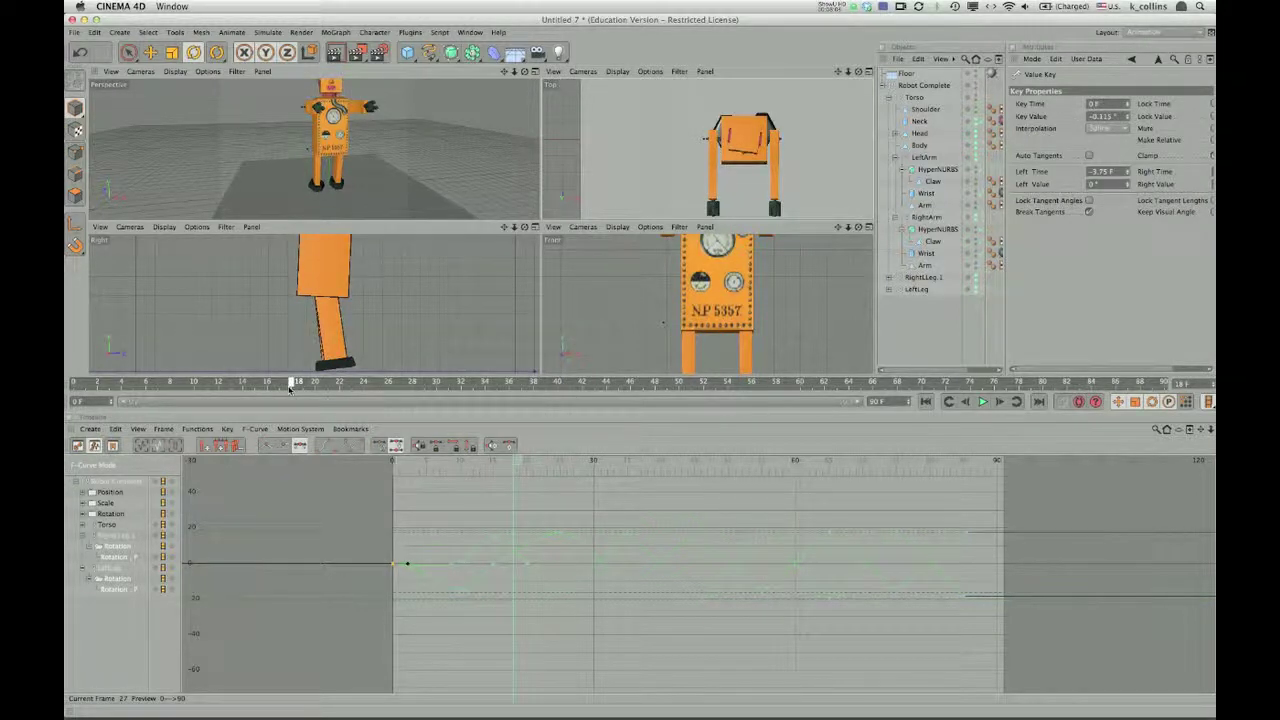
{"action": "mouse_move", "coordinate": [296, 390]}
{"action": "left_mouse_down"}
{"action": "mouse_move", "coordinate": [445, 394]}
{"action": "mouse_move", "coordinate": [600, 466]}
{"action": "mouse_move", "coordinate": [671, 466]}
{"action": "mouse_move", "coordinate": [622, 468]}
{"action": "left_mouse_up"}
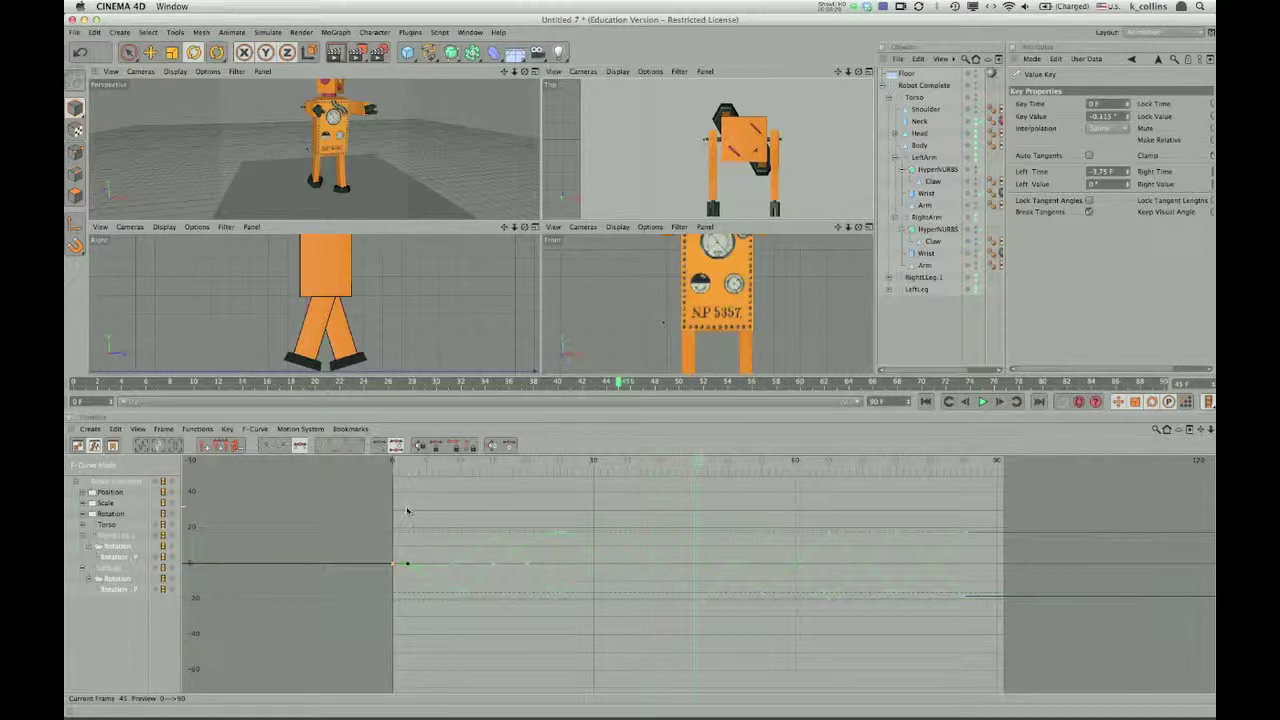
Step: Set all keys on both legs' Rotation P curves to linear interpolation, including those at frames 0 and 10
{"action": "left_click_drag", "start_coordinate": [400, 512], "coordinate": [998, 635]}
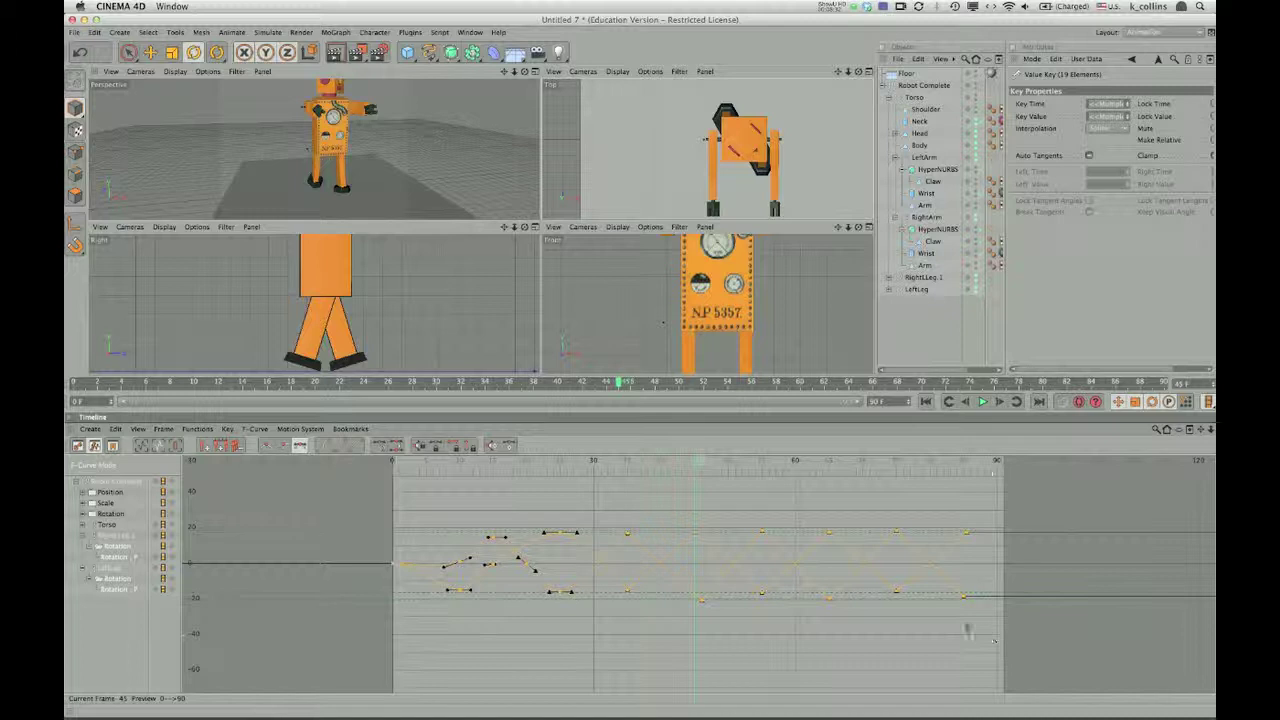
{"action": "left_click", "coordinate": [265, 447]}
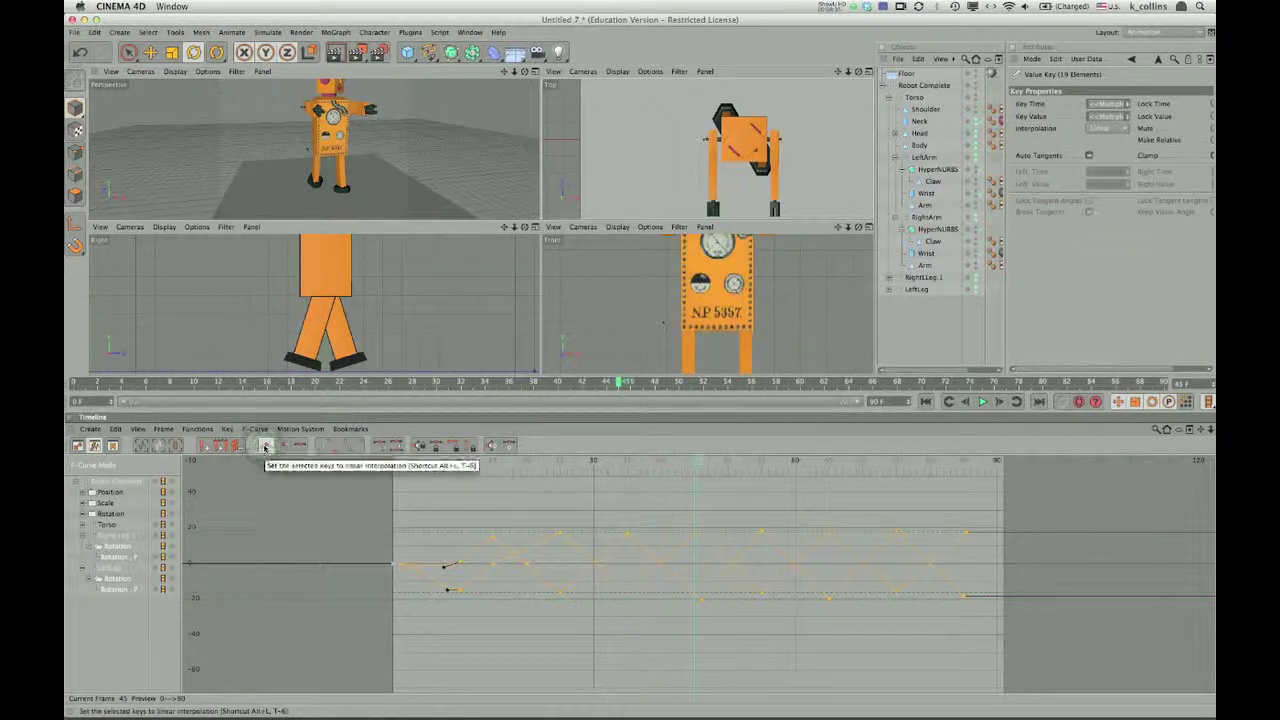
{"action": "left_click_drag", "start_coordinate": [440, 540], "coordinate": [472, 615]}
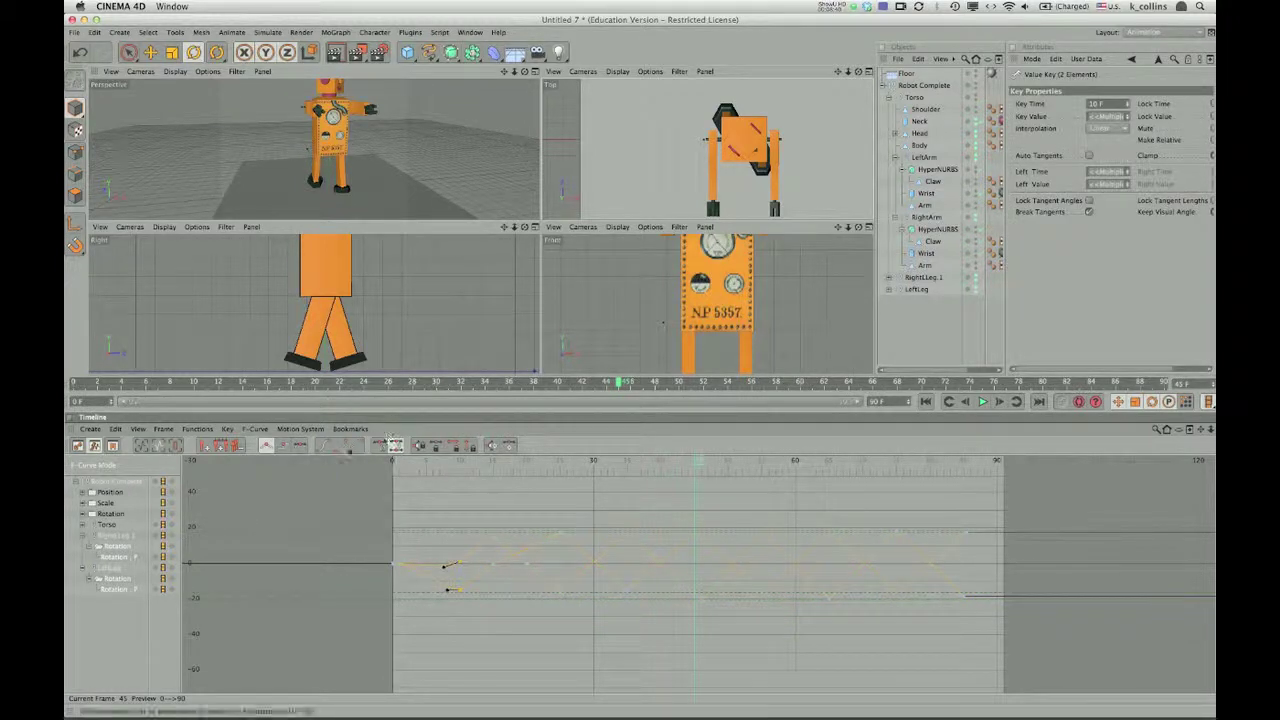
{"action": "left_click", "coordinate": [267, 448]}
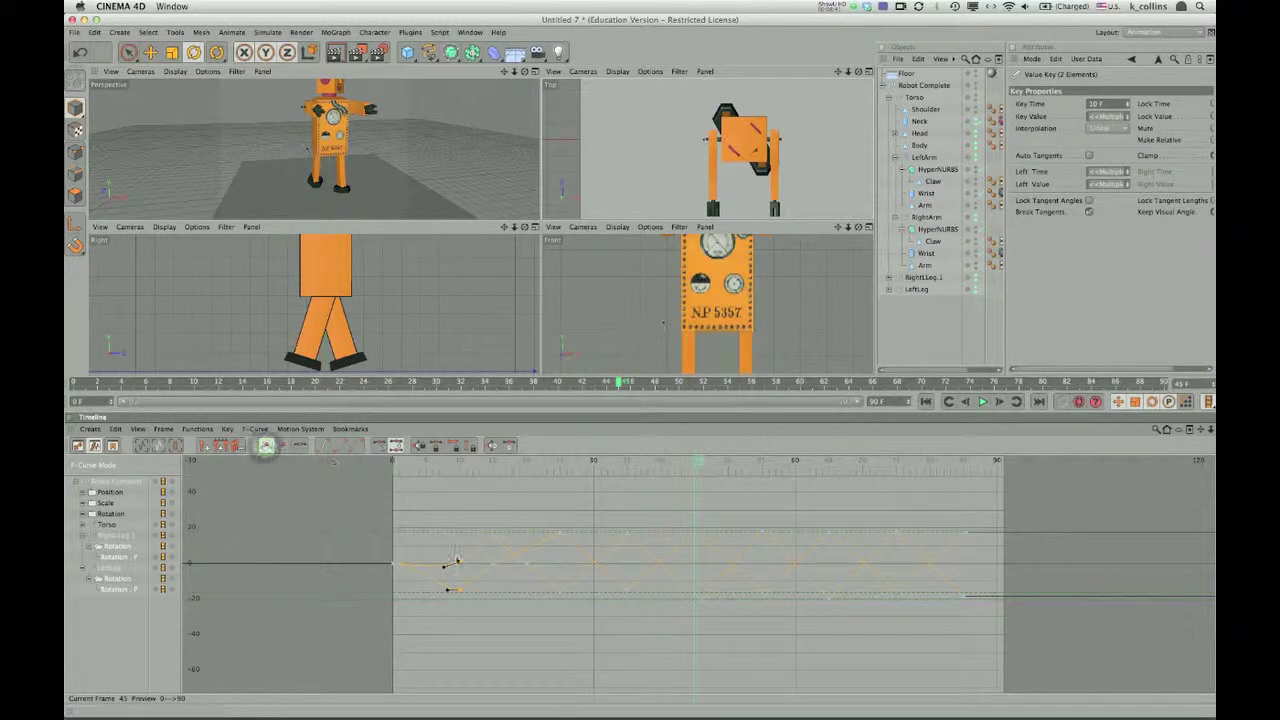
{"action": "left_click", "coordinate": [438, 532]}
{"action": "left_click_drag", "start_coordinate": [415, 538], "coordinate": [378, 594]}
{"action": "left_click", "coordinate": [267, 447]}
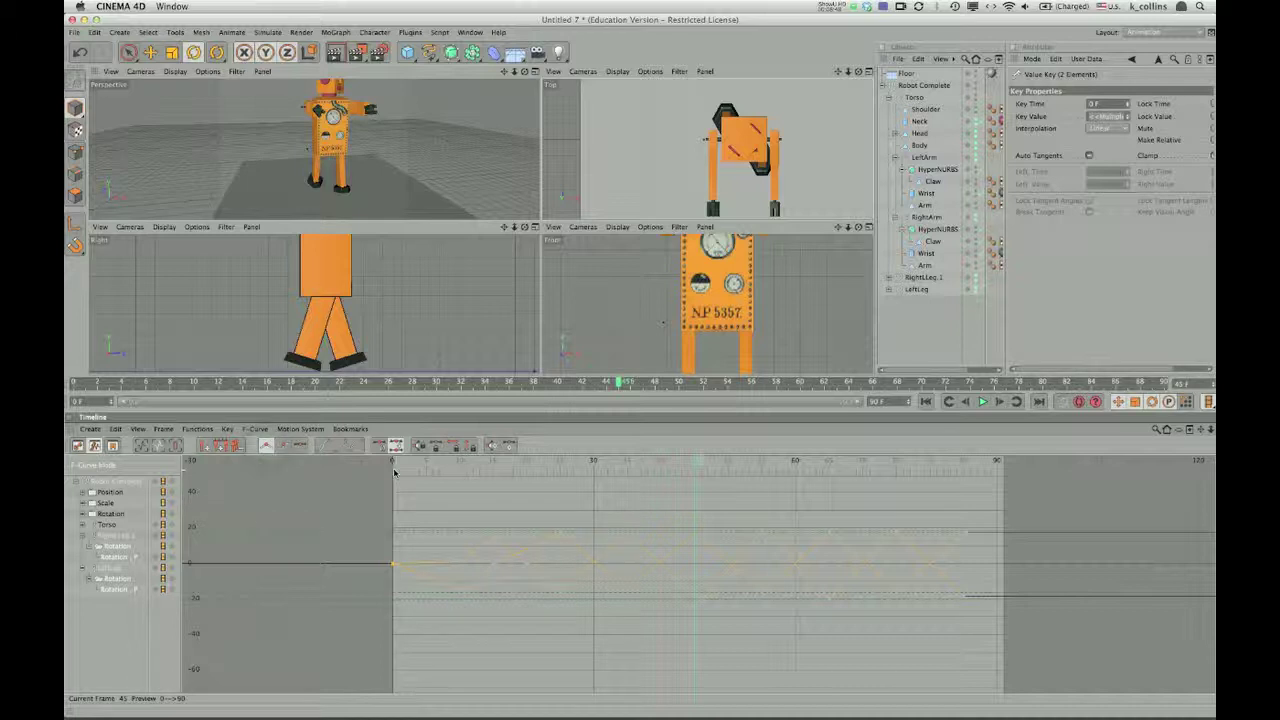
Step: Set the near-zero Rotation P key at frame 10 and both legs' keys at frame 0 to exactly 0°
{"action": "left_click", "coordinate": [493, 565]}
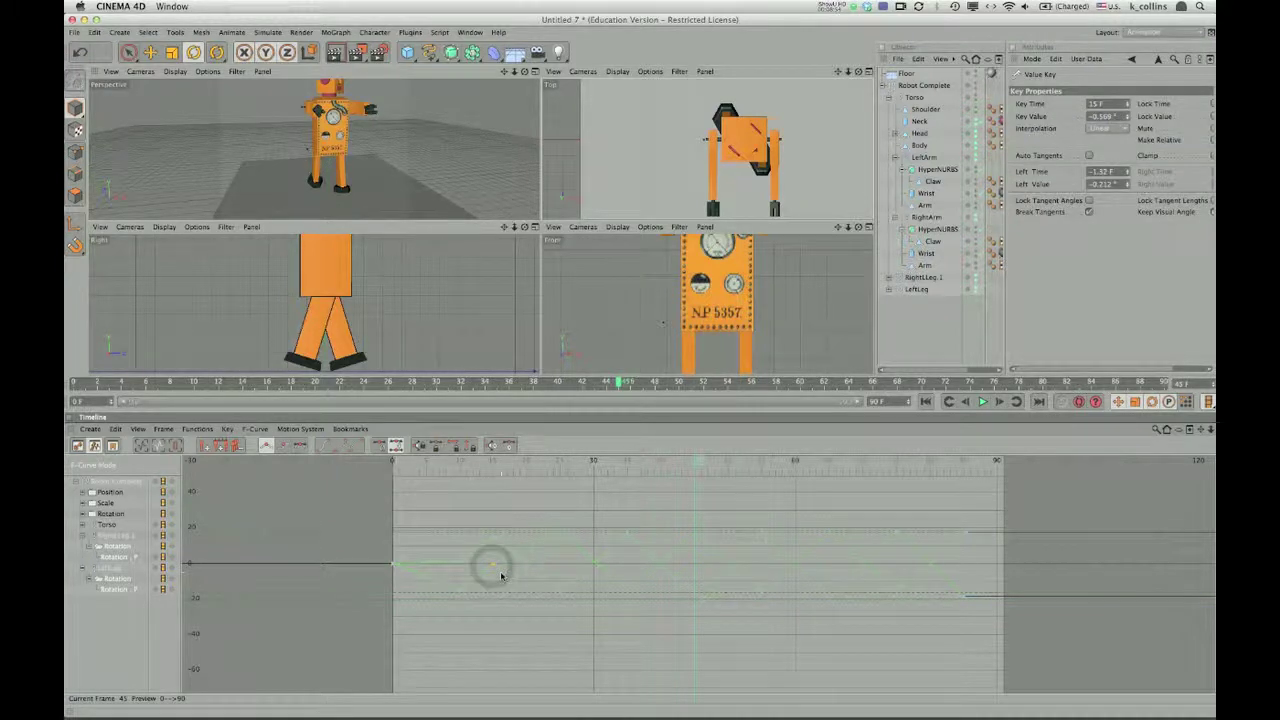
{"action": "left_click", "coordinate": [501, 576]}
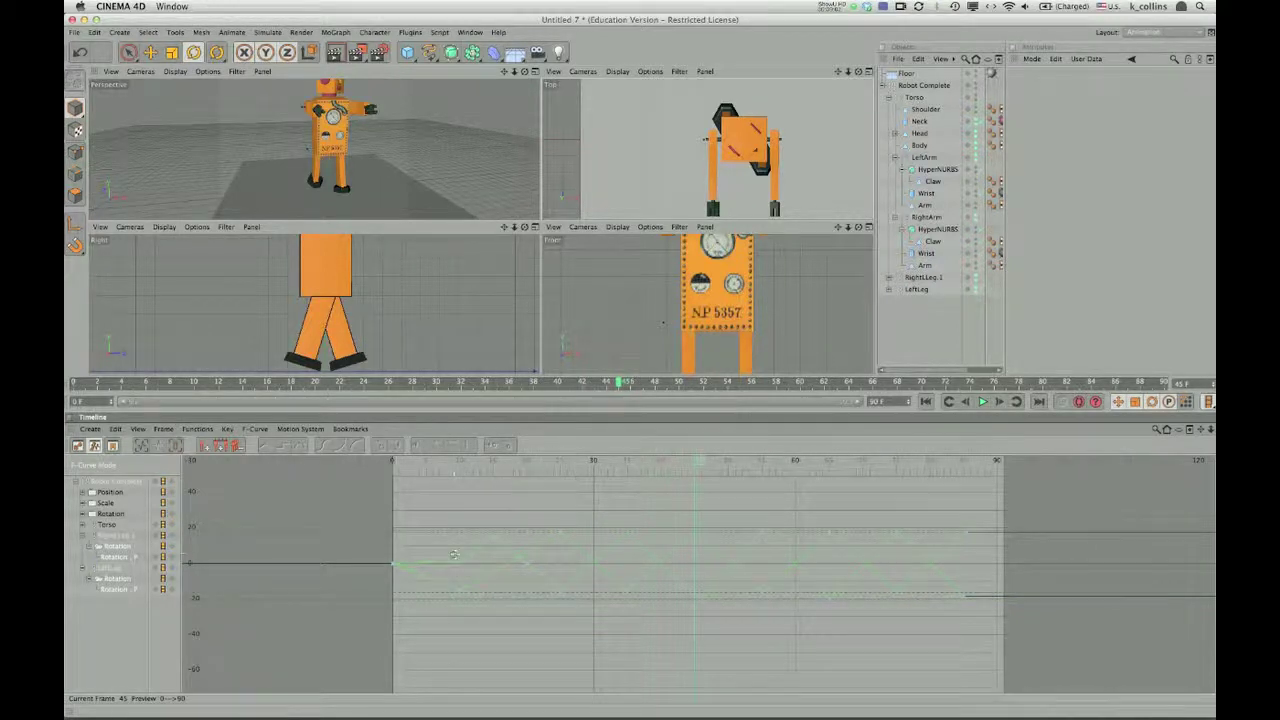
{"action": "left_click", "coordinate": [455, 556]}
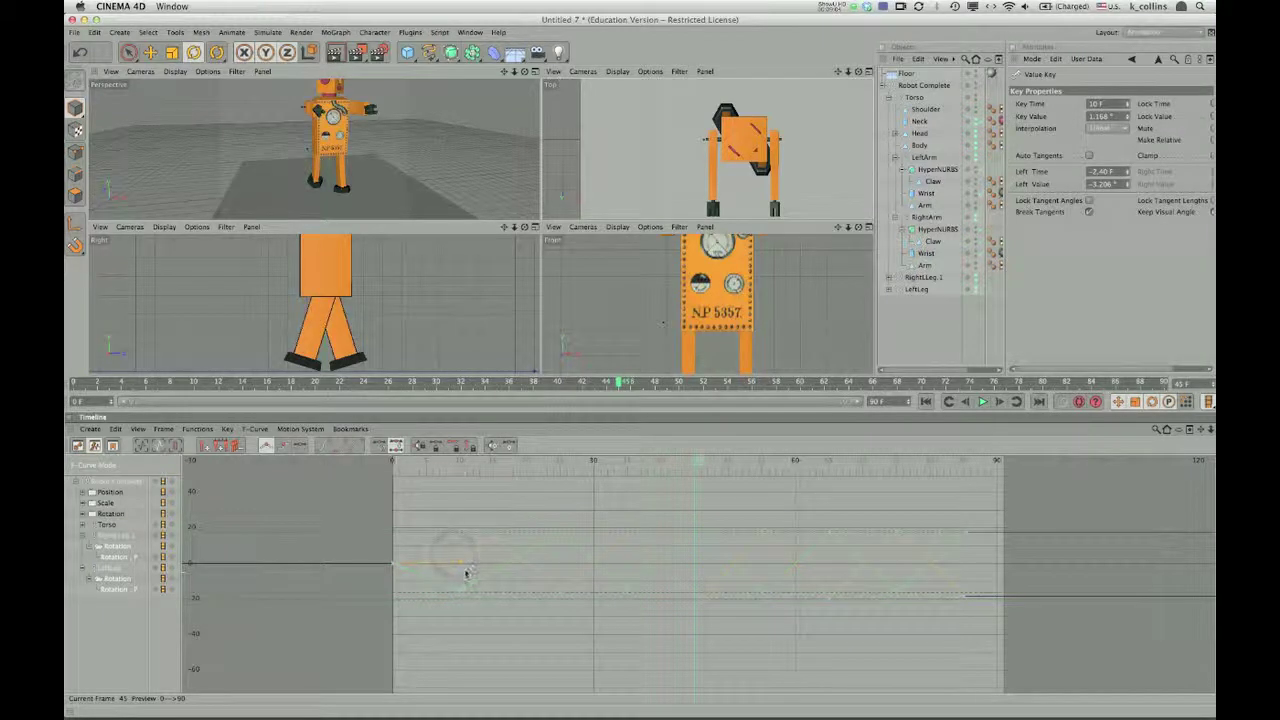
{"action": "left_click_drag", "start_coordinate": [1116, 117], "coordinate": [1083, 120]}
{"action": "type", "text": "0"}
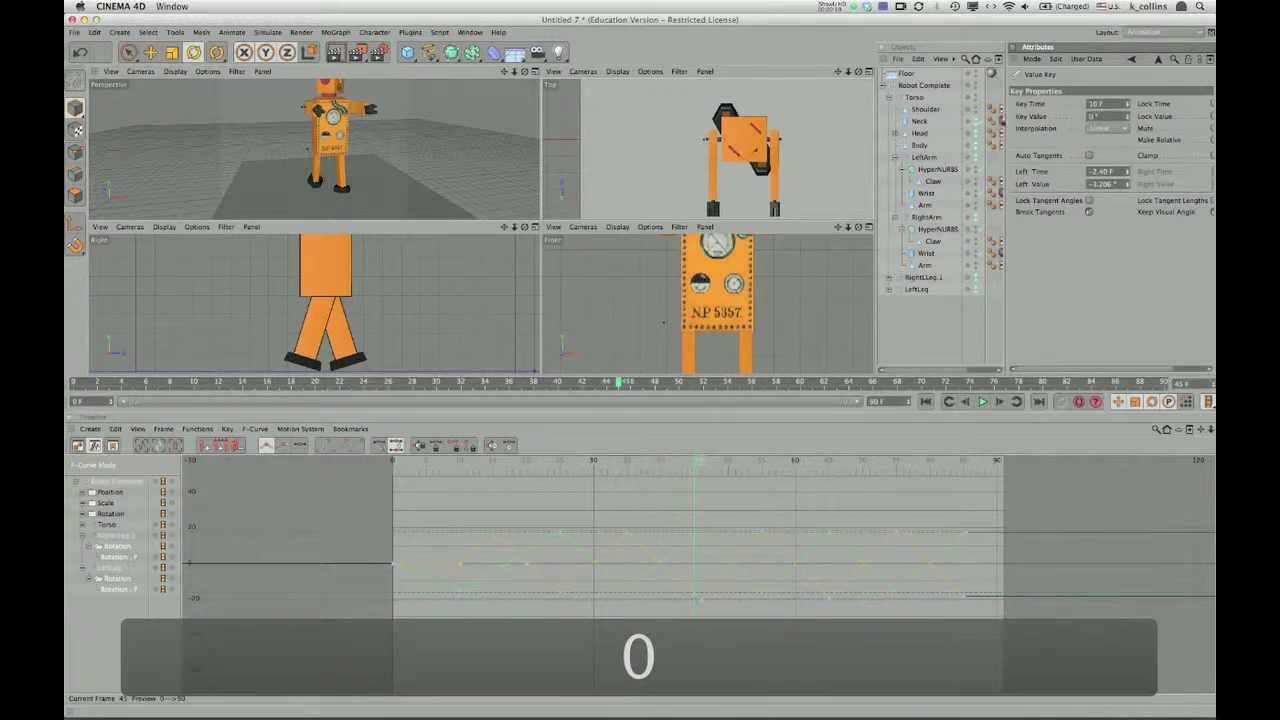
{"action": "left_click_drag", "start_coordinate": [406, 590], "coordinate": [386, 551]}
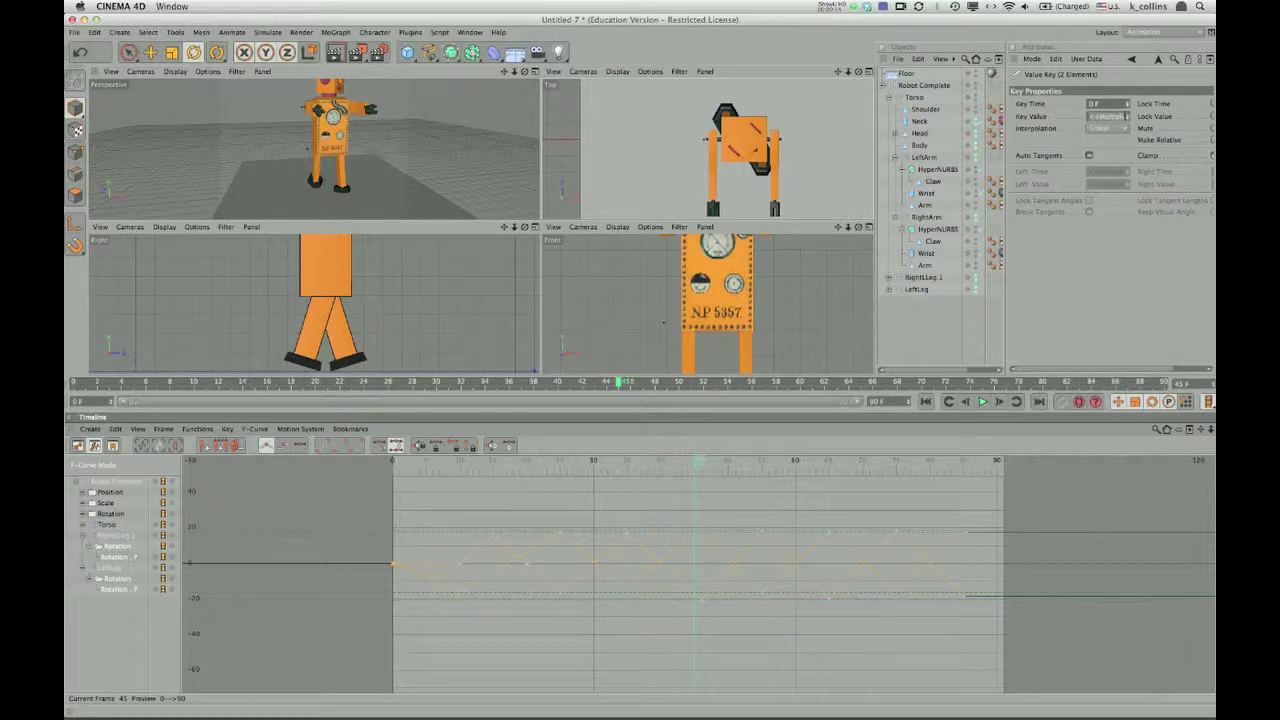
{"action": "left_click", "coordinate": [1108, 117]}
{"action": "type", "text": "0"}
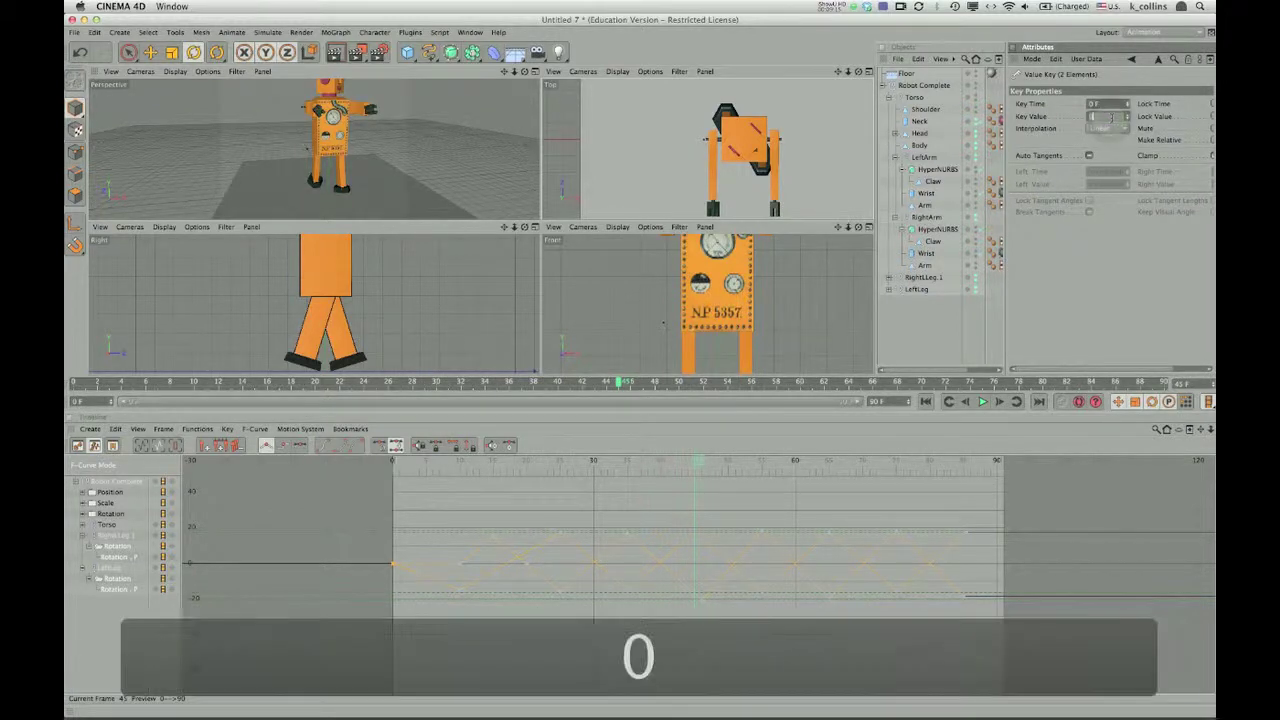
{"action": "key", "text": "Return"}
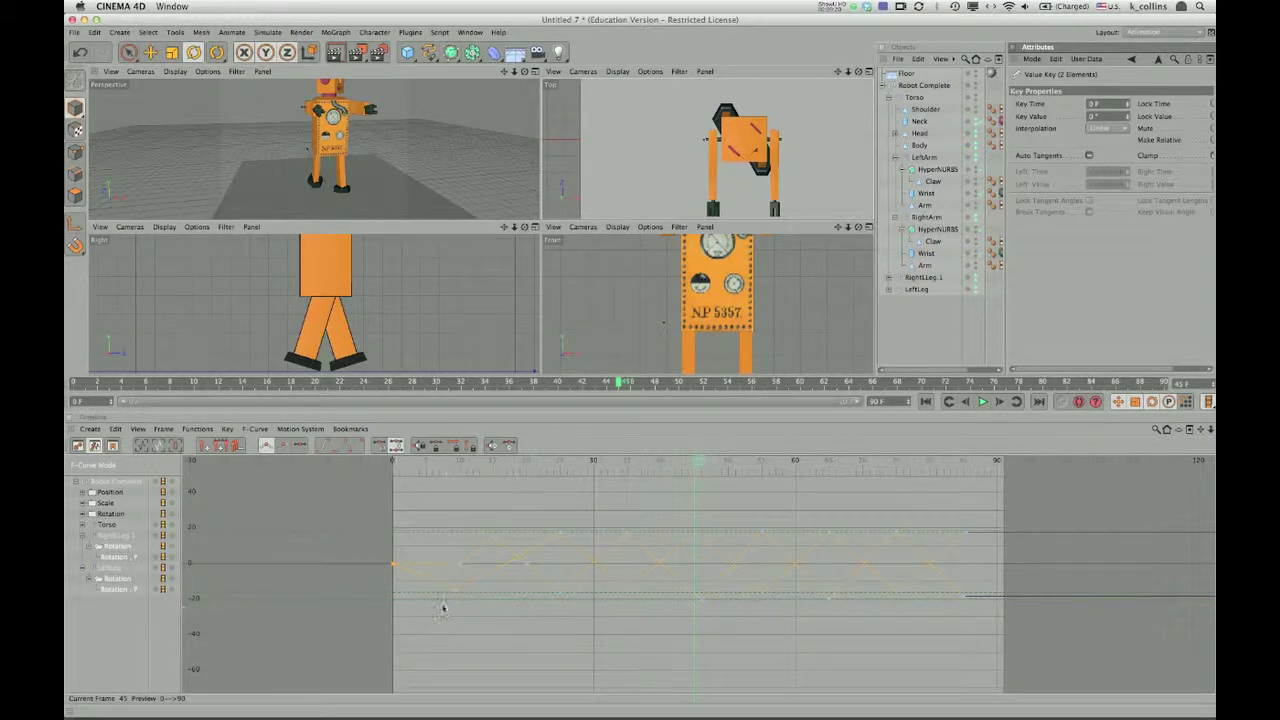
Step: Set all the low Rotation P keys on both legs' curves from frame 10 onward to −15°
{"action": "left_click_drag", "start_coordinate": [440, 607], "coordinate": [1001, 580]}
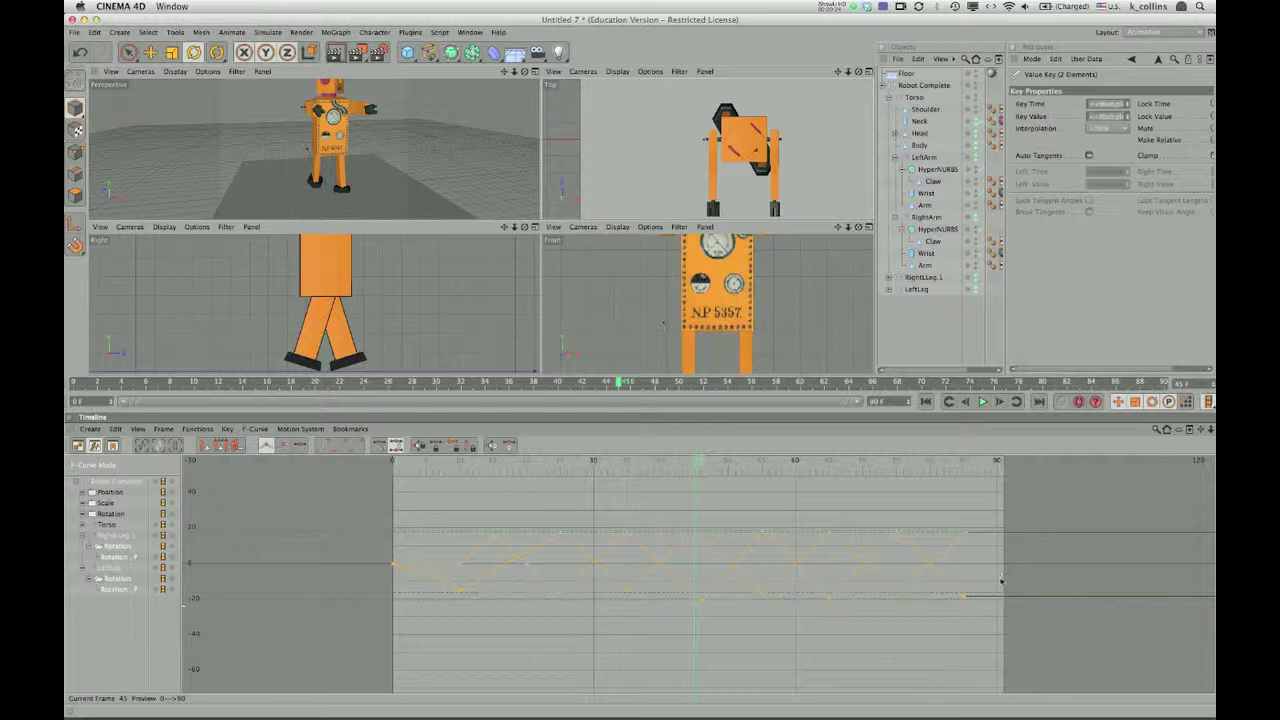
{"action": "left_click", "coordinate": [1107, 116]}
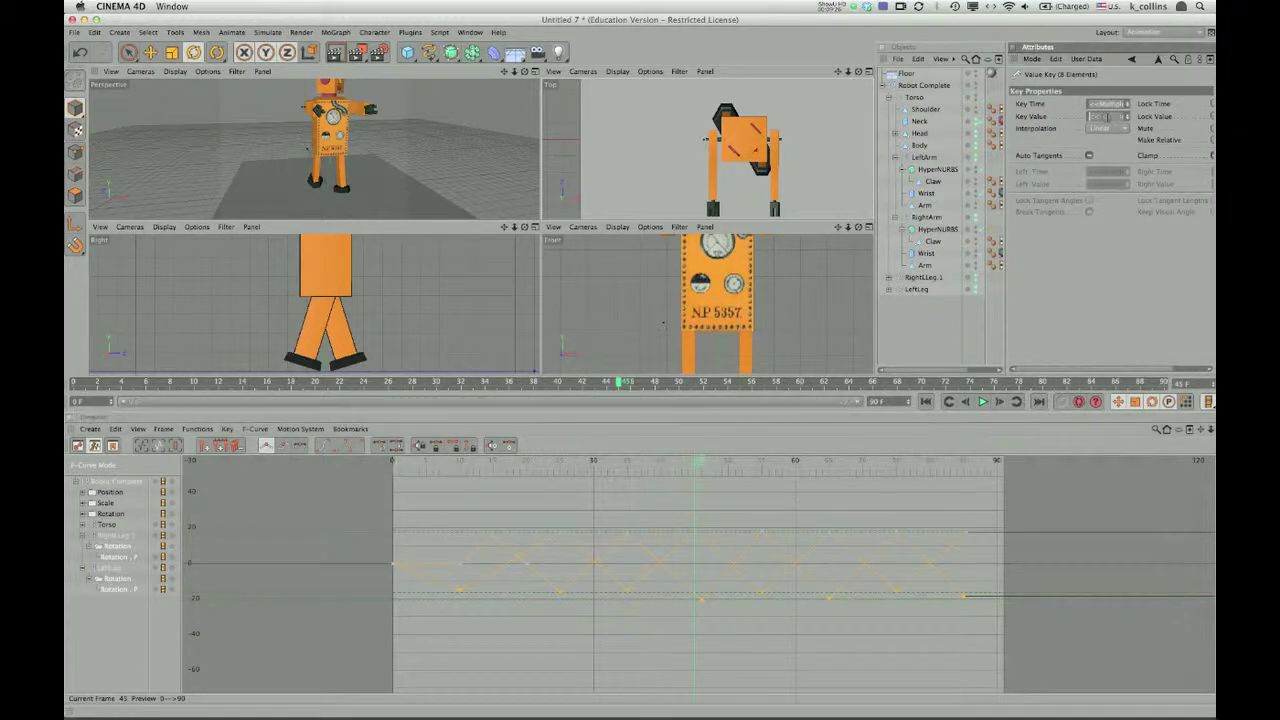
{"action": "type", "text": "-1"}
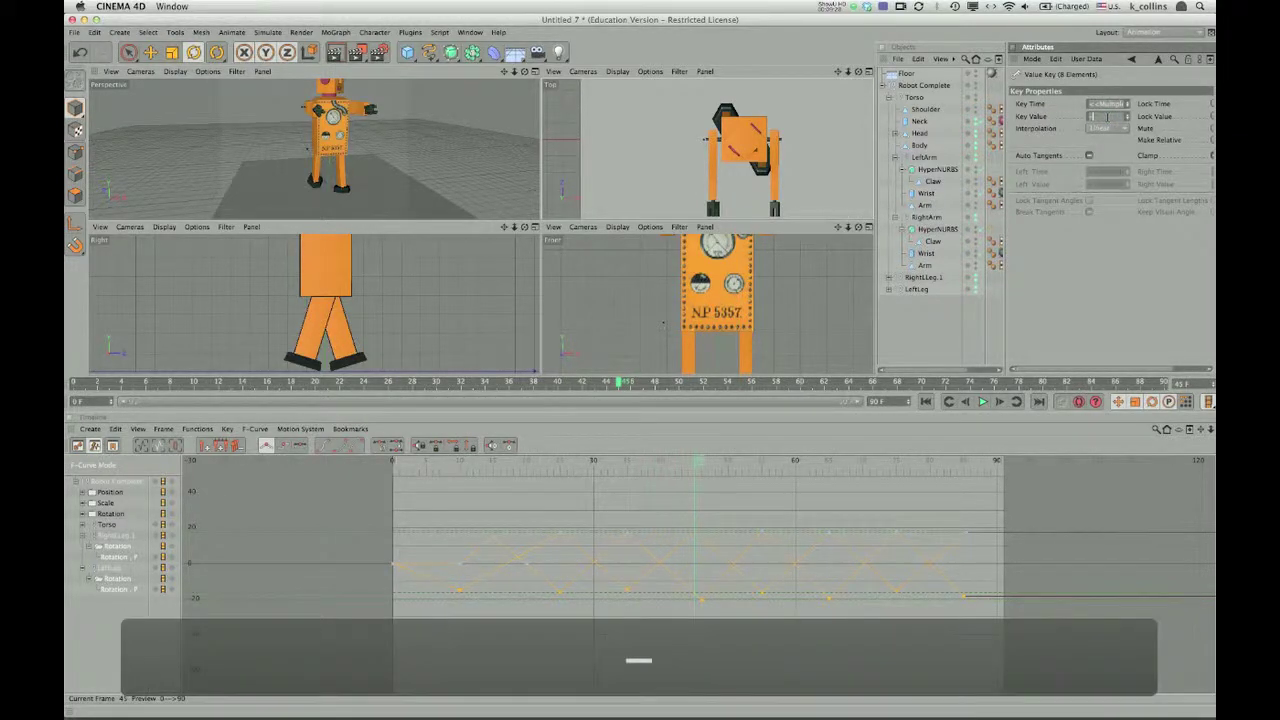
{"action": "type", "text": "5"}
{"action": "key", "text": "Return"}
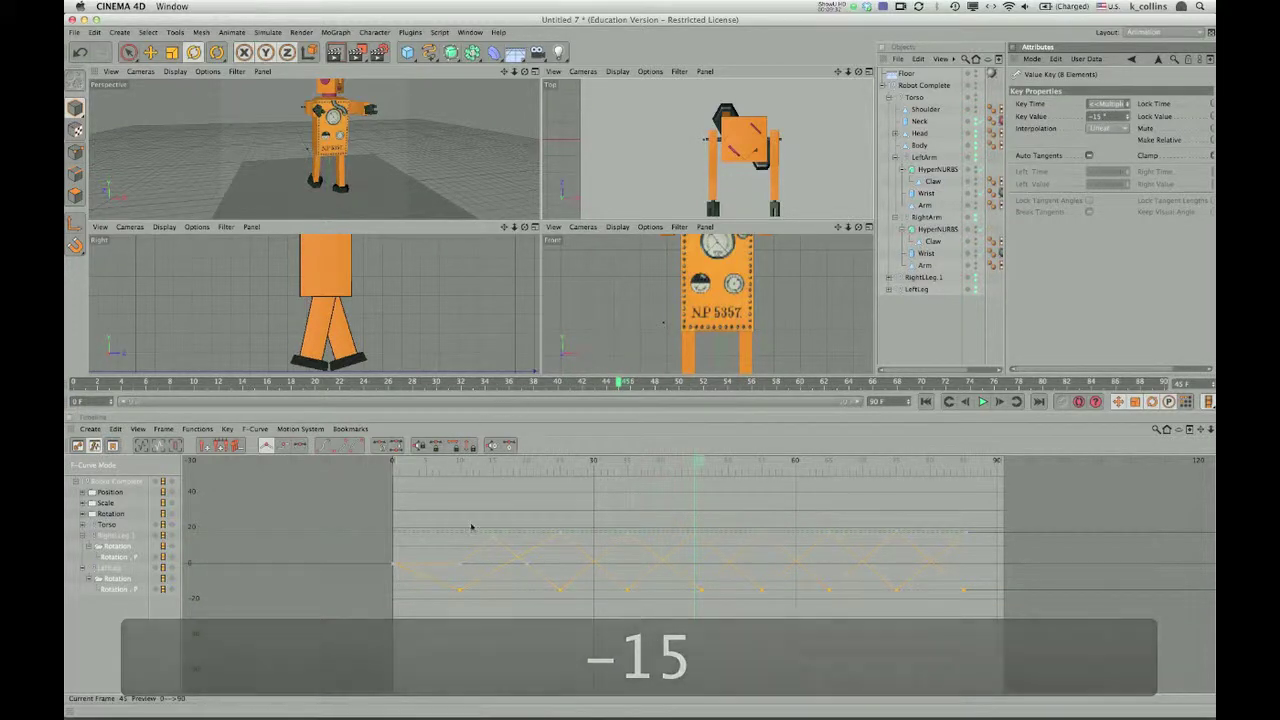
Step: Set all the high Rotation P keys on both legs' curves from frame 15 onward to 15° and deselect them
{"action": "left_click_drag", "start_coordinate": [455, 517], "coordinate": [995, 548]}
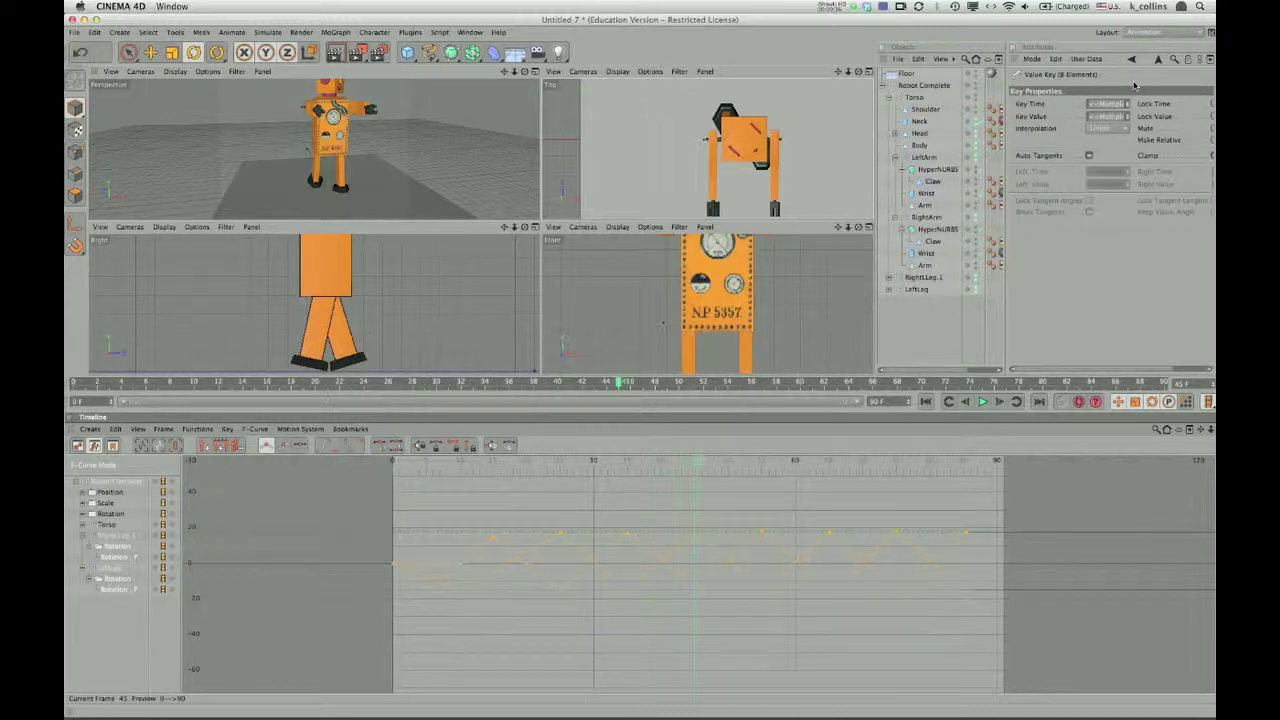
{"action": "double_click", "coordinate": [1110, 117]}
{"action": "type", "text": "1"}
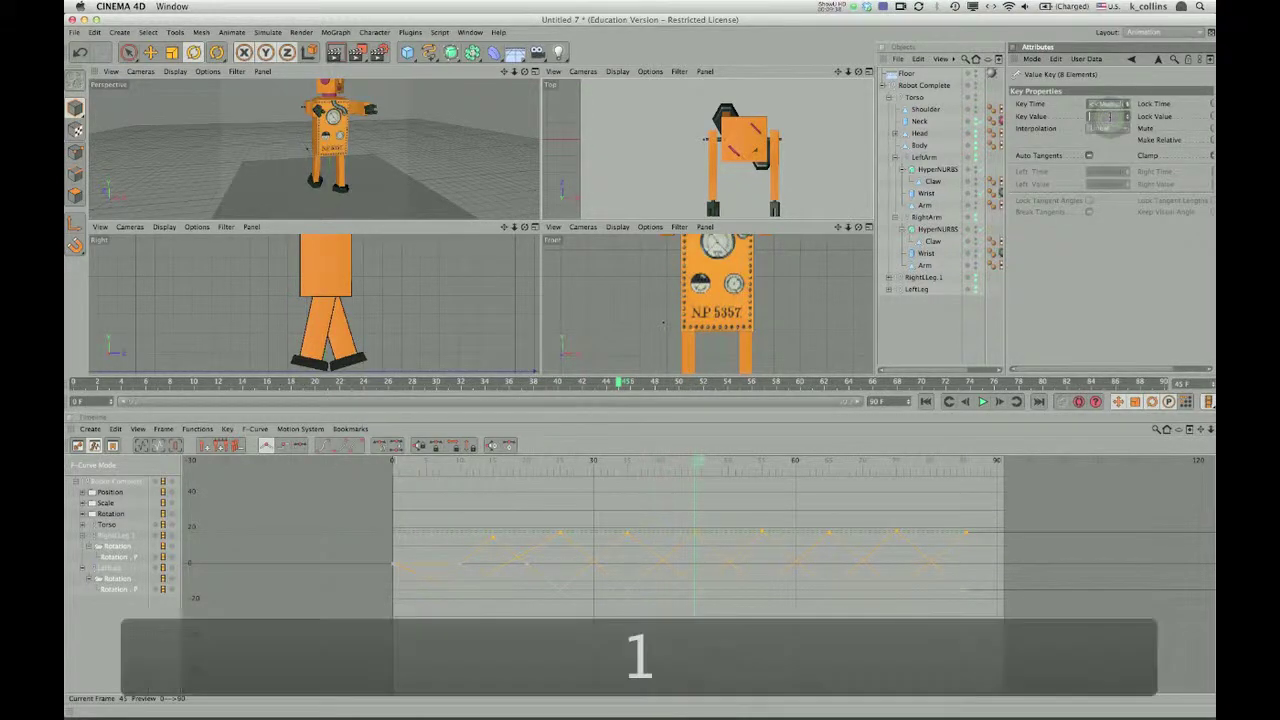
{"action": "type", "text": "5"}
{"action": "key", "text": "Return"}
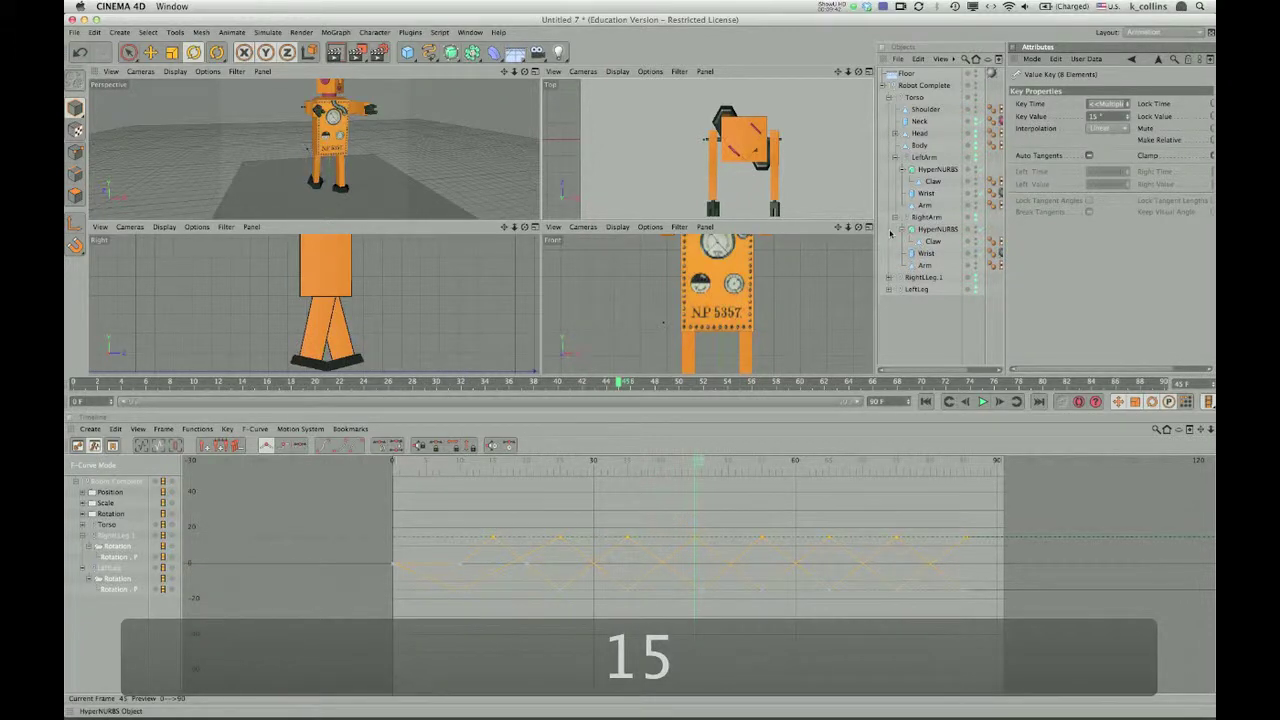
{"action": "left_click", "coordinate": [845, 619]}
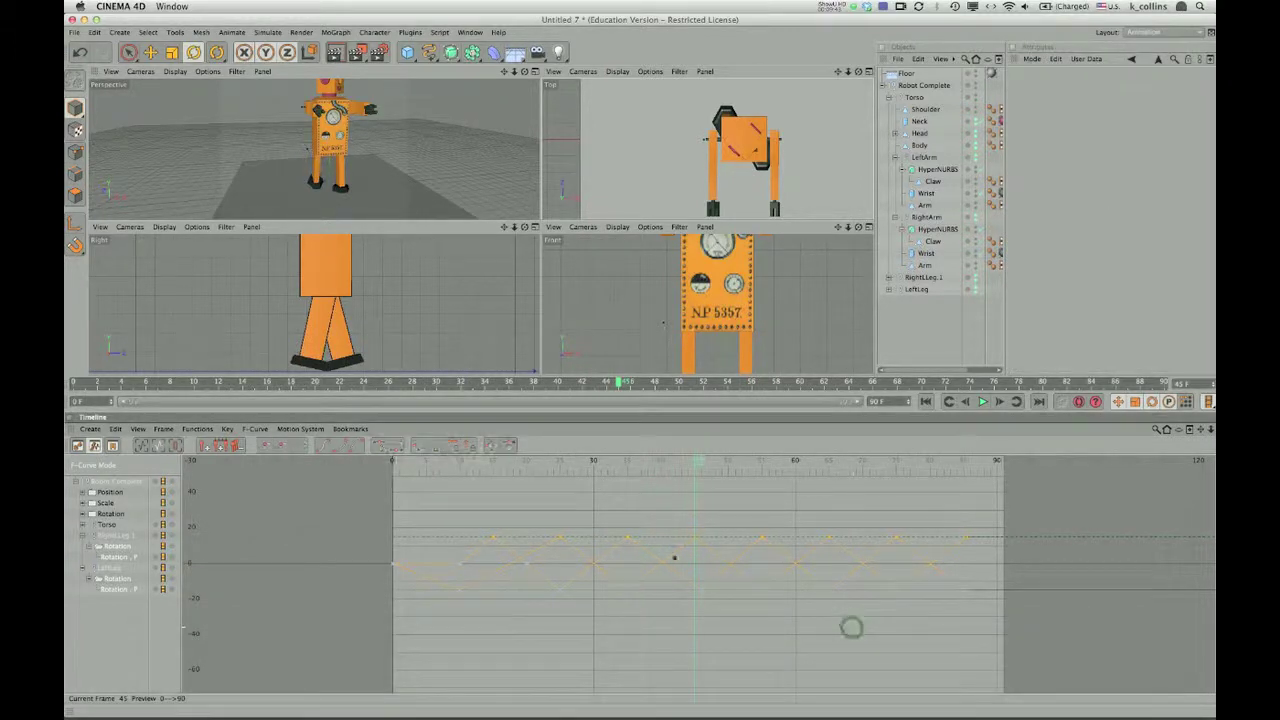
Step: Play the walk from frame 1 and scrub back to frame 27 to check the leg movement
{"action": "left_click", "coordinate": [85, 382]}
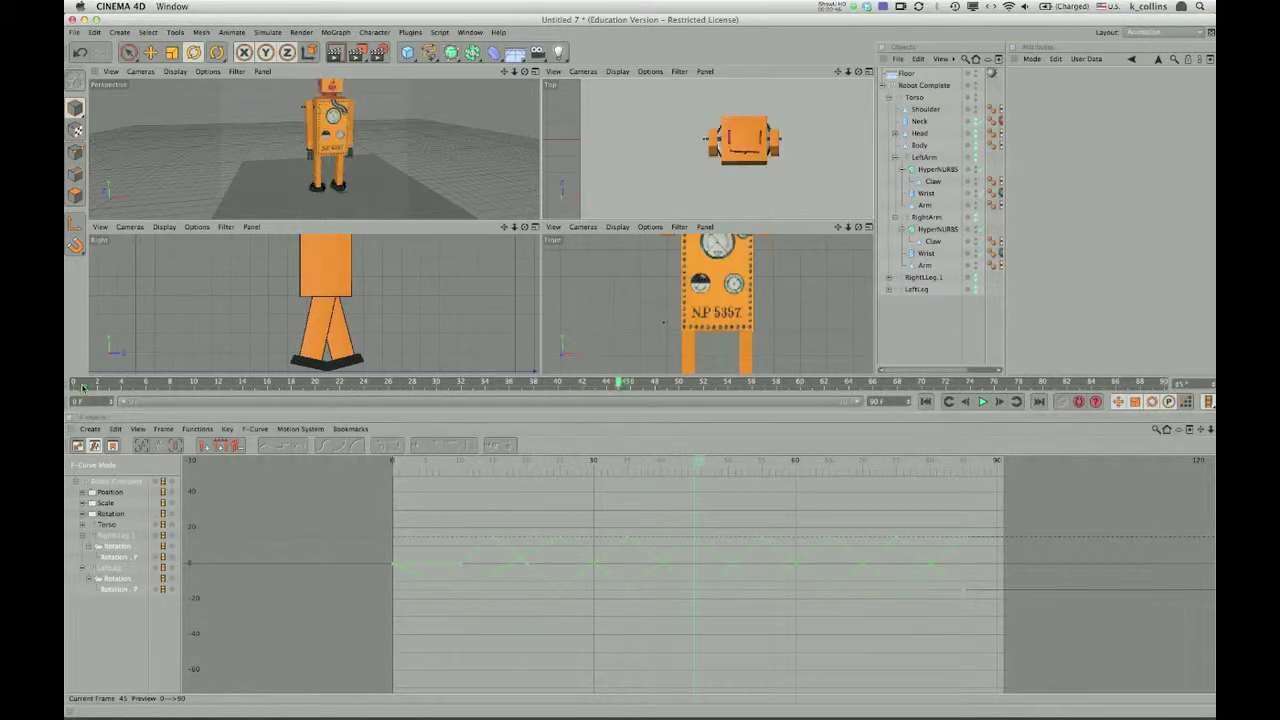
{"action": "key", "text": "F8"}
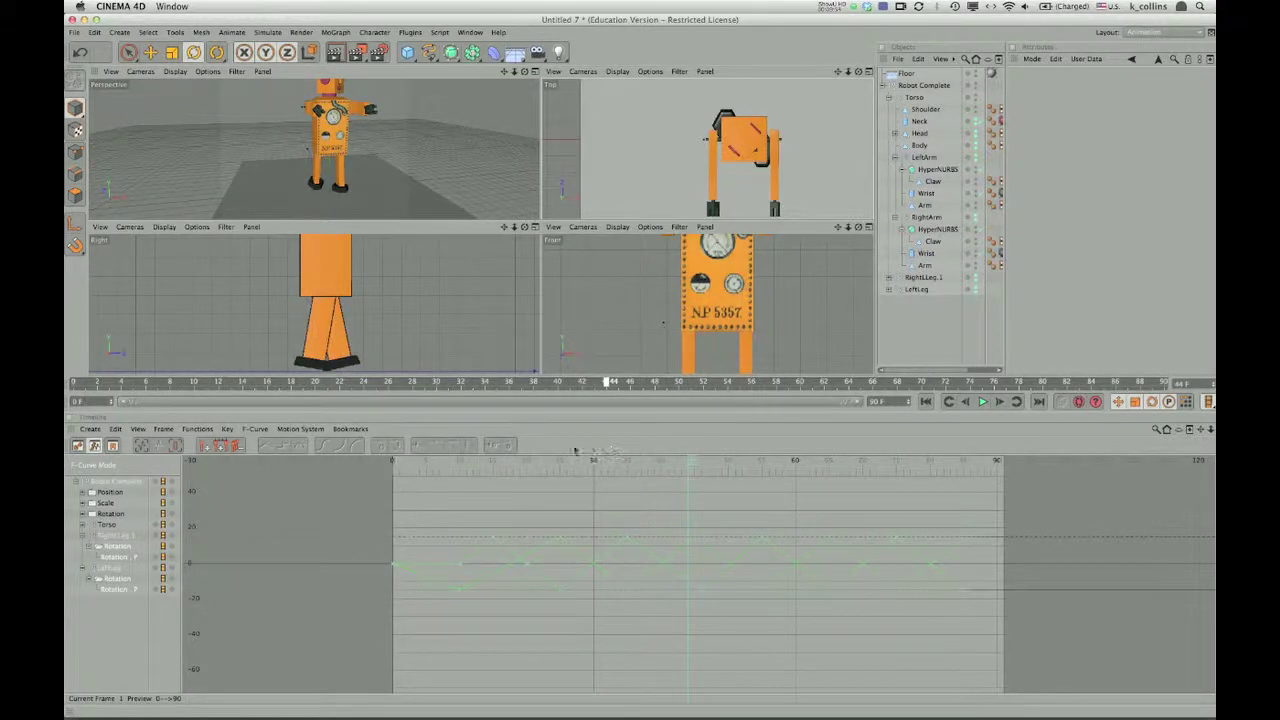
{"action": "left_click_drag", "start_coordinate": [398, 422], "coordinate": [398, 424]}
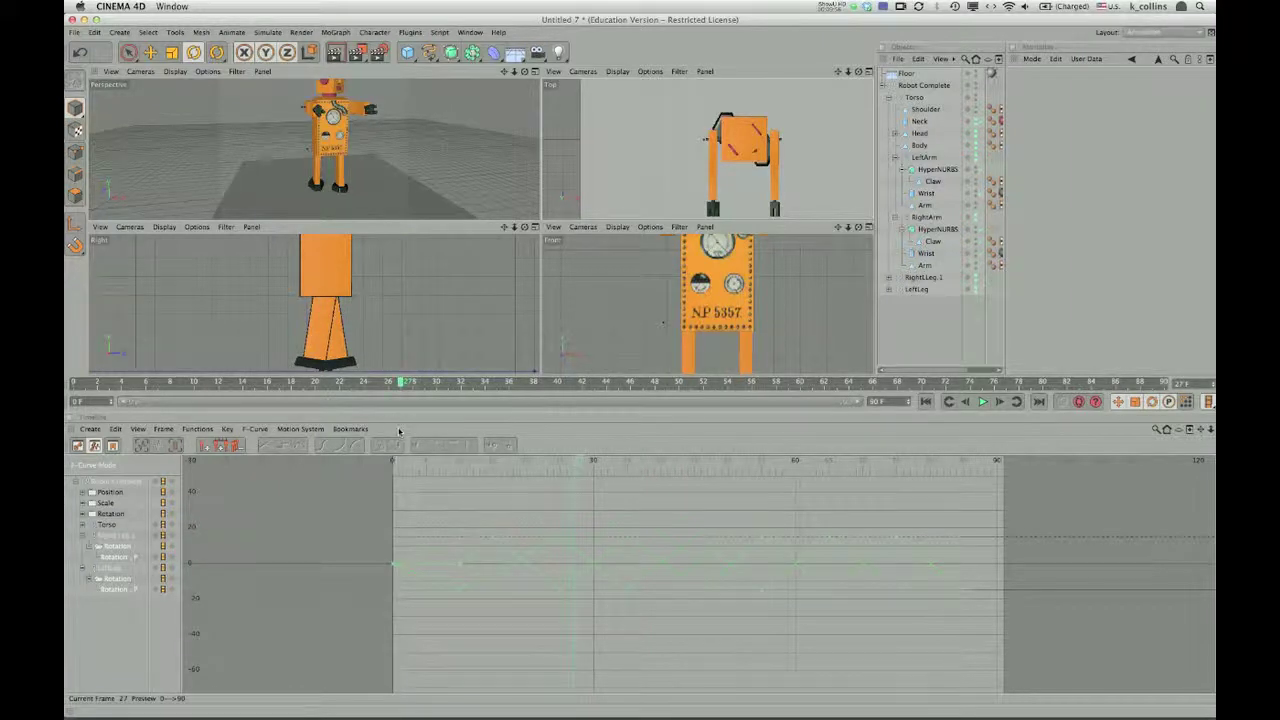
Step: Scrub to frame 30 and collapse both legs' track lists in the timeline
{"action": "mouse_move", "coordinate": [576, 467]}
{"action": "left_mouse_down"}
{"action": "mouse_move", "coordinate": [706, 481]}
{"action": "mouse_move", "coordinate": [551, 464]}
{"action": "mouse_move", "coordinate": [583, 470]}
{"action": "left_mouse_up"}
{"action": "left_click", "coordinate": [595, 468]}
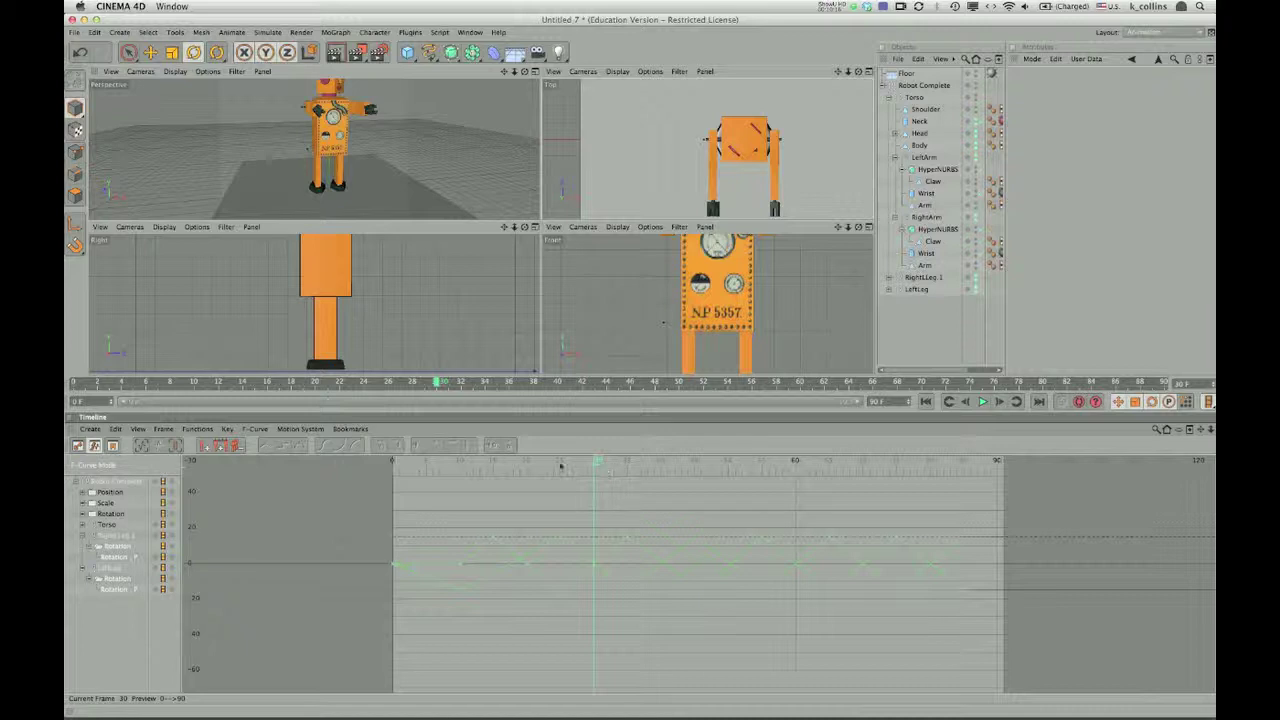
{"action": "left_click", "coordinate": [84, 537]}
{"action": "left_click", "coordinate": [83, 547]}
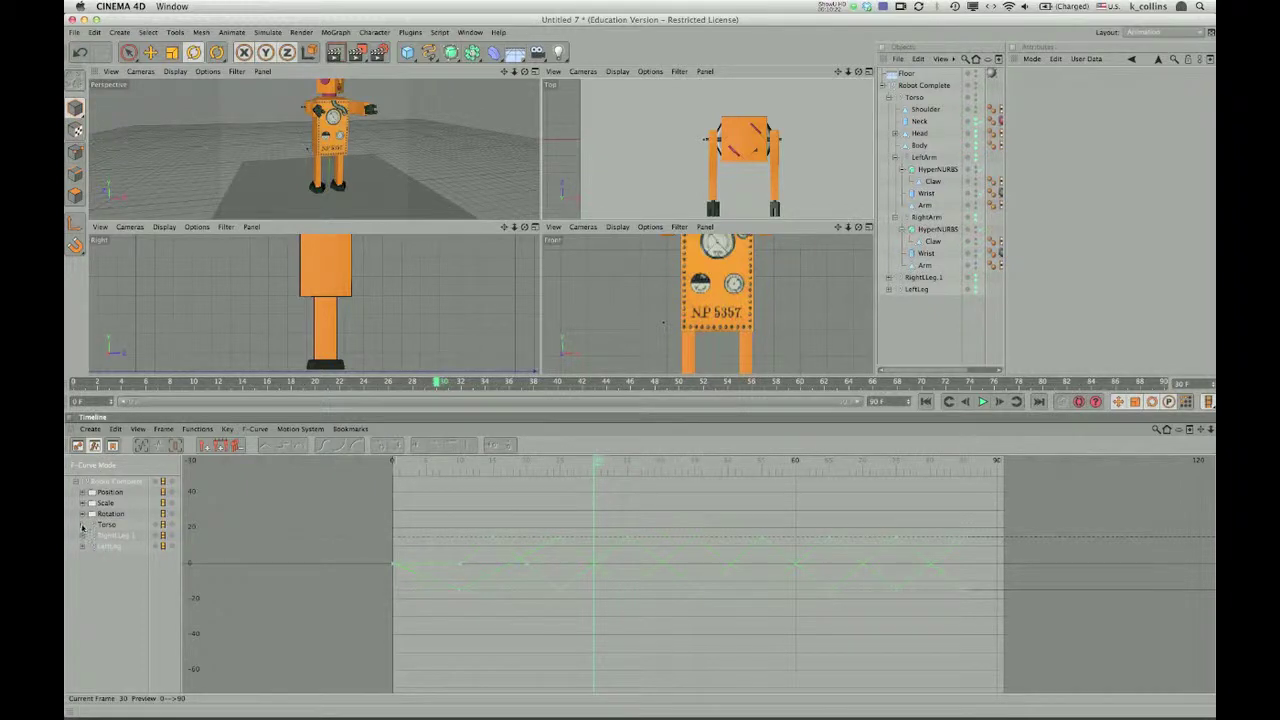
Step: Delete the Position and Scale tracks of the Head inside the Torso
{"action": "left_click", "coordinate": [83, 526]}
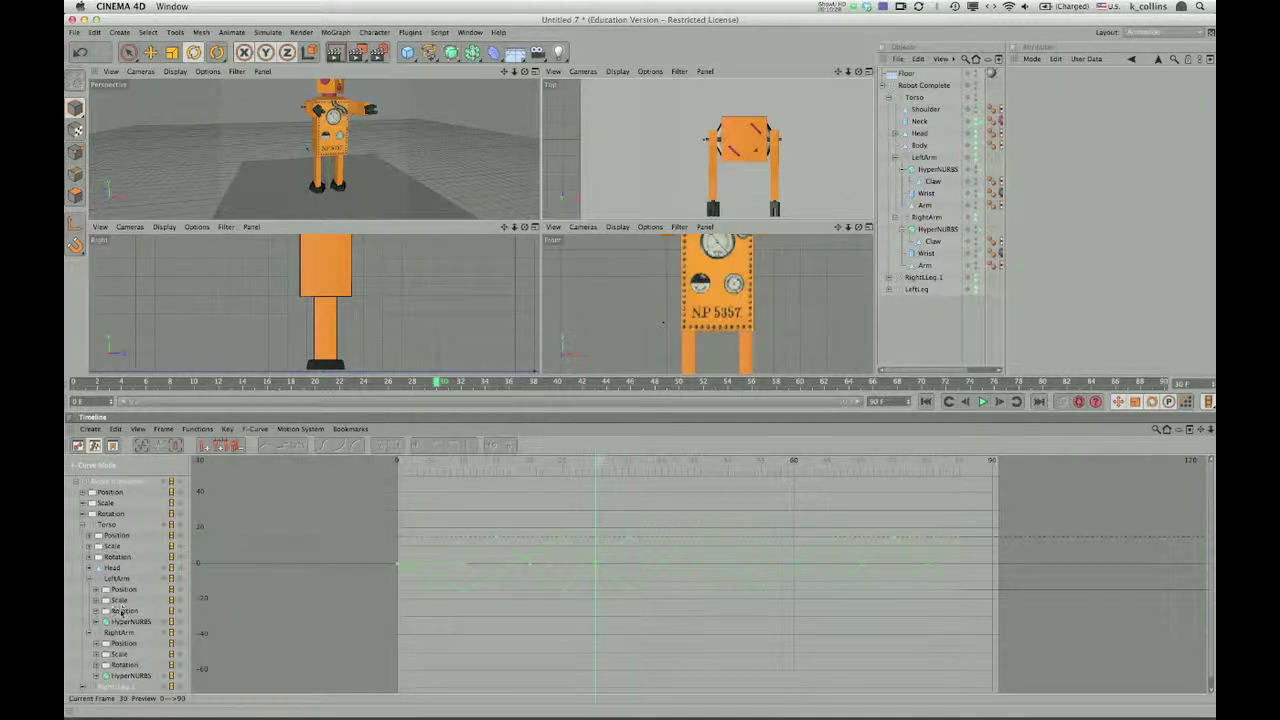
{"action": "left_click", "coordinate": [111, 569]}
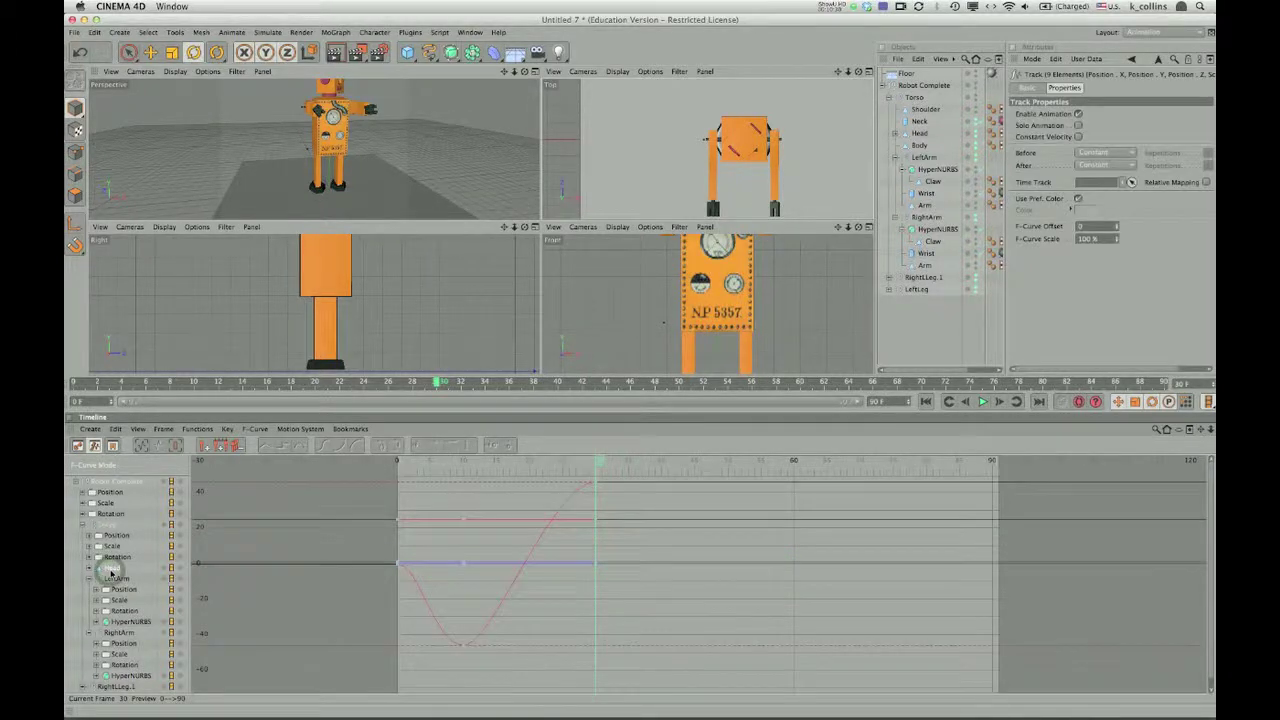
{"action": "left_click", "coordinate": [90, 568]}
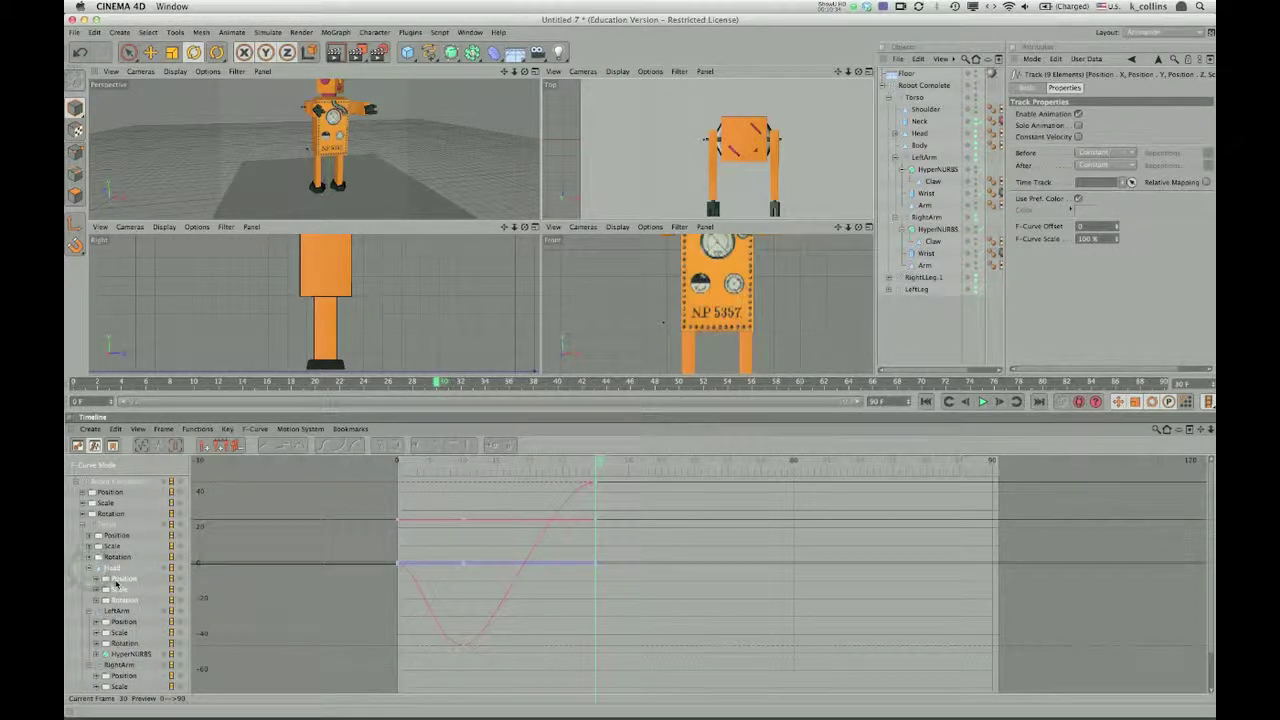
{"action": "left_click", "coordinate": [116, 580]}
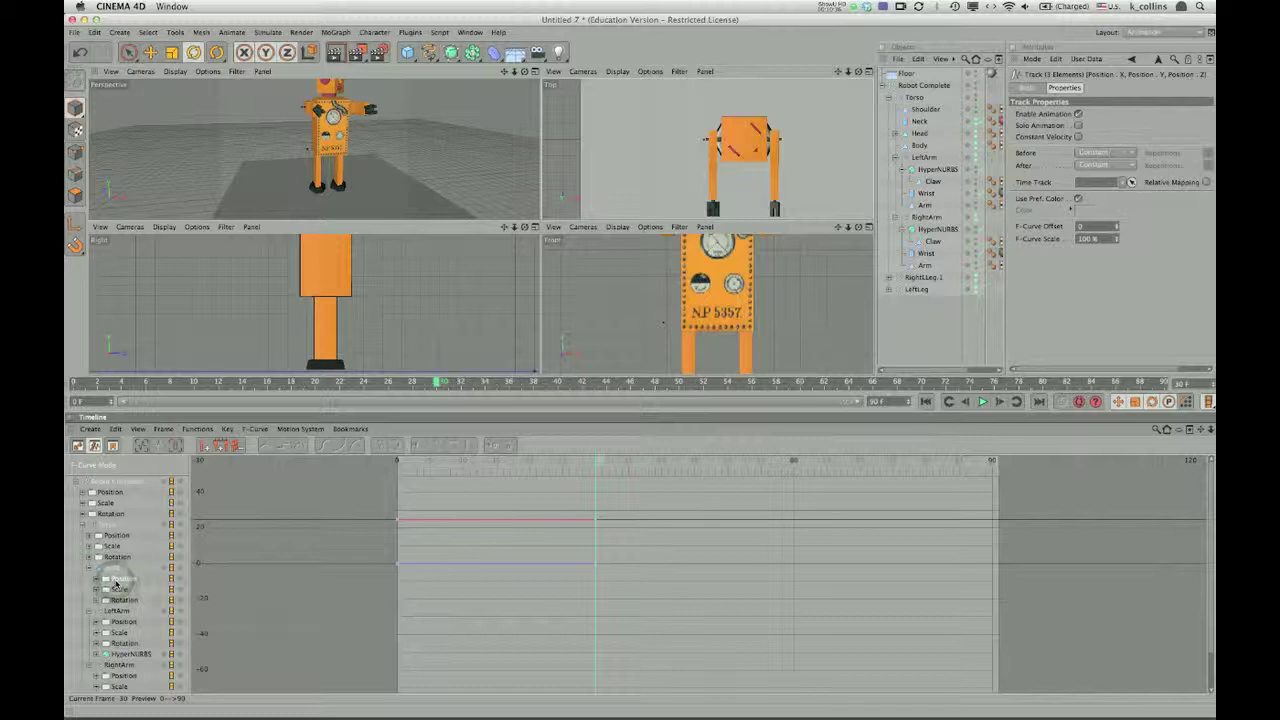
{"action": "key", "text": "Delete"}
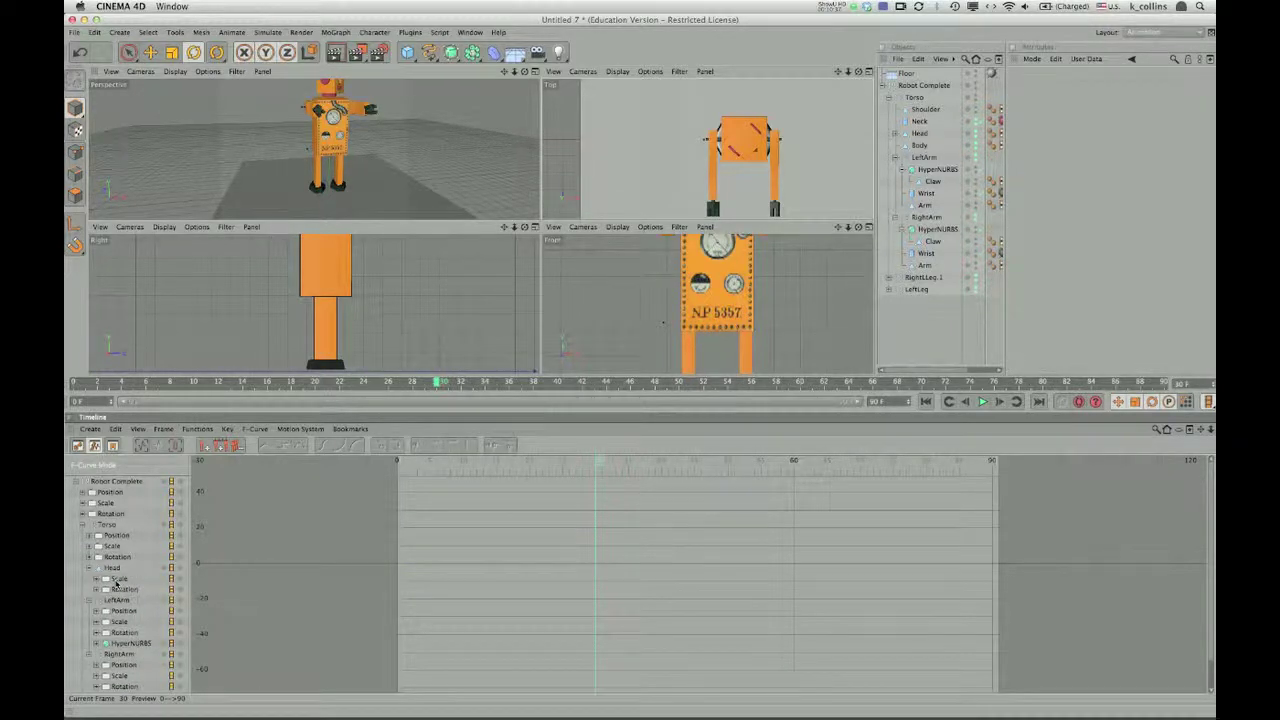
{"action": "left_click", "coordinate": [116, 580]}
{"action": "key", "text": "Delete"}
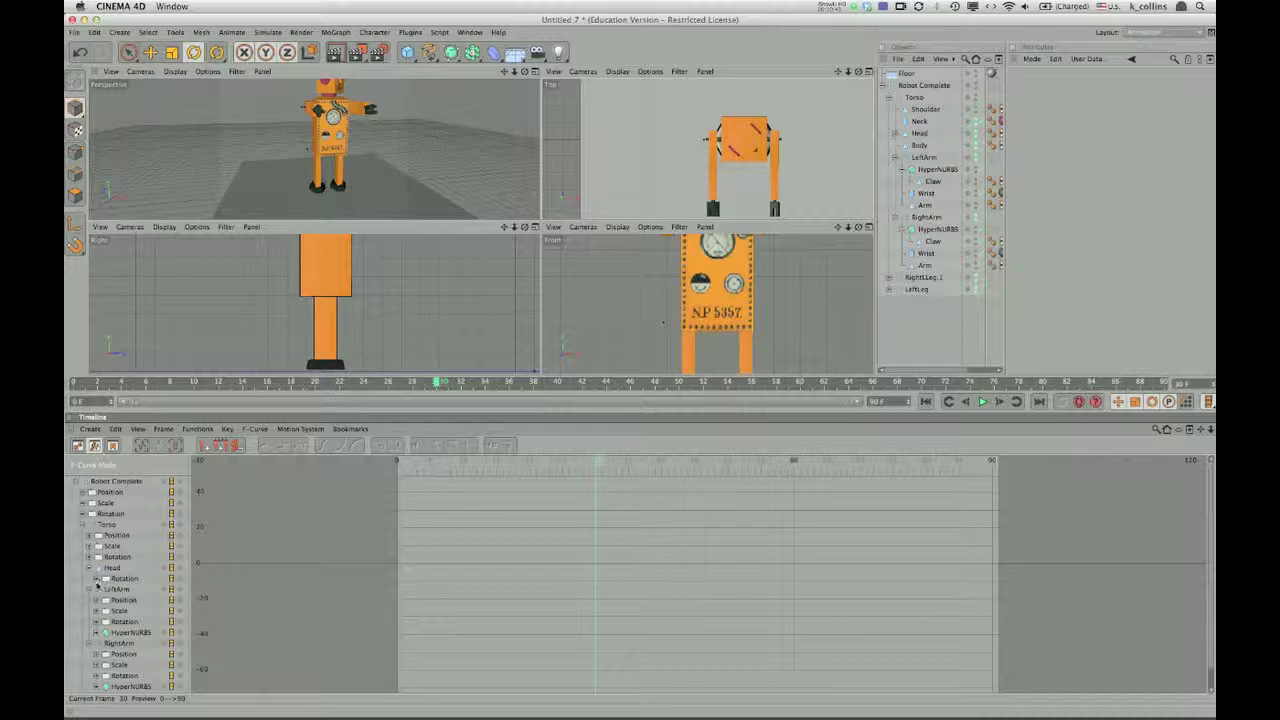
Step: Delete the Head's Rotation P and Rotation B tracks, keeping only Rotation H
{"action": "left_click", "coordinate": [116, 580]}
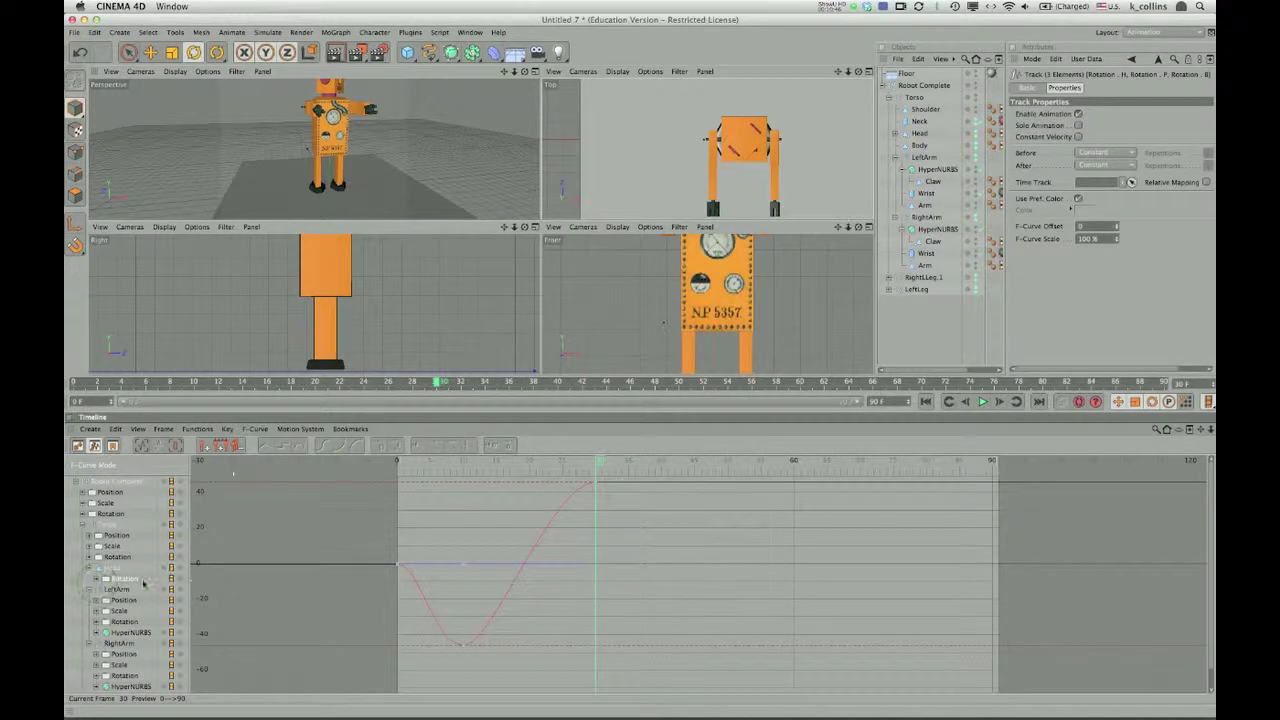
{"action": "left_click", "coordinate": [96, 579]}
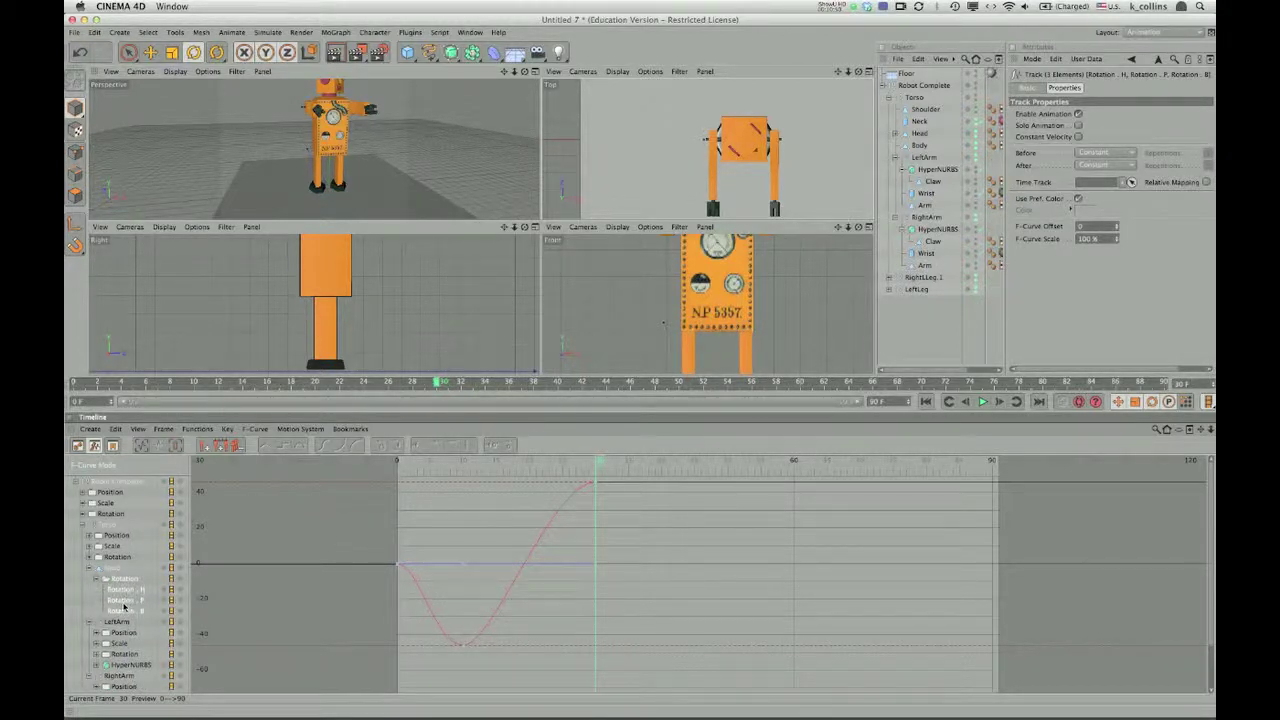
{"action": "left_click", "coordinate": [125, 601]}
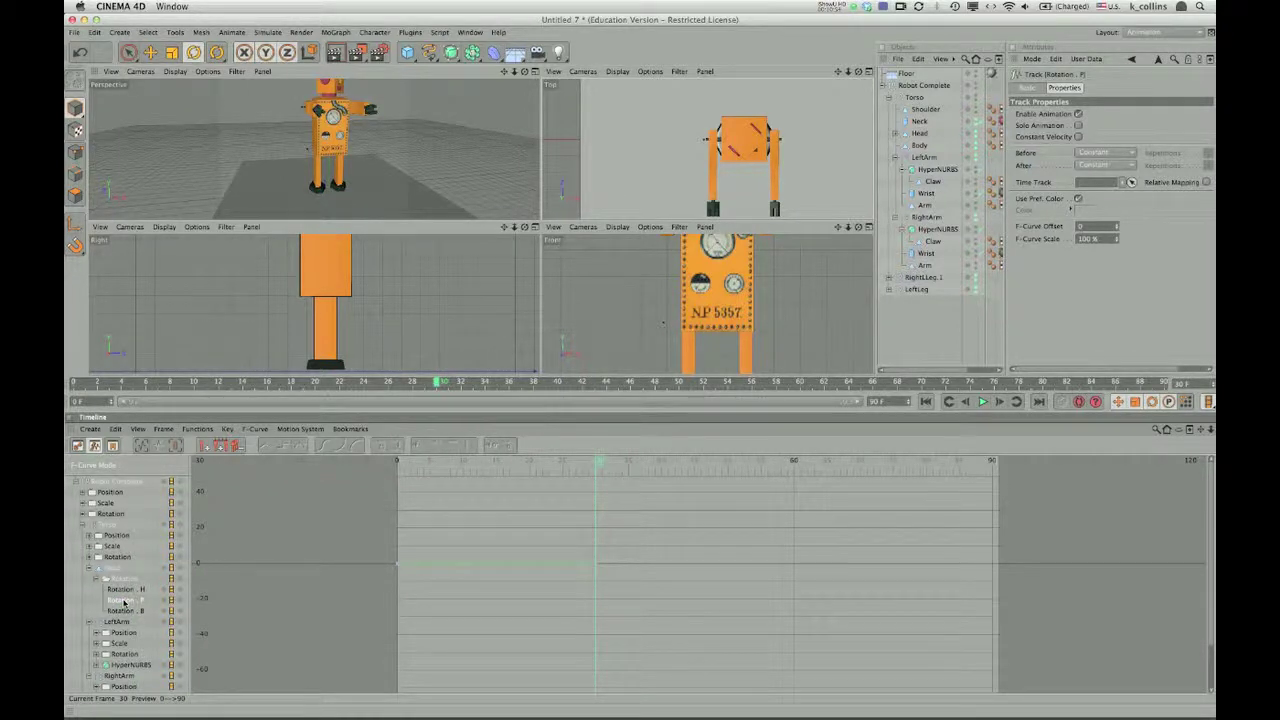
{"action": "key", "text": "Delete"}
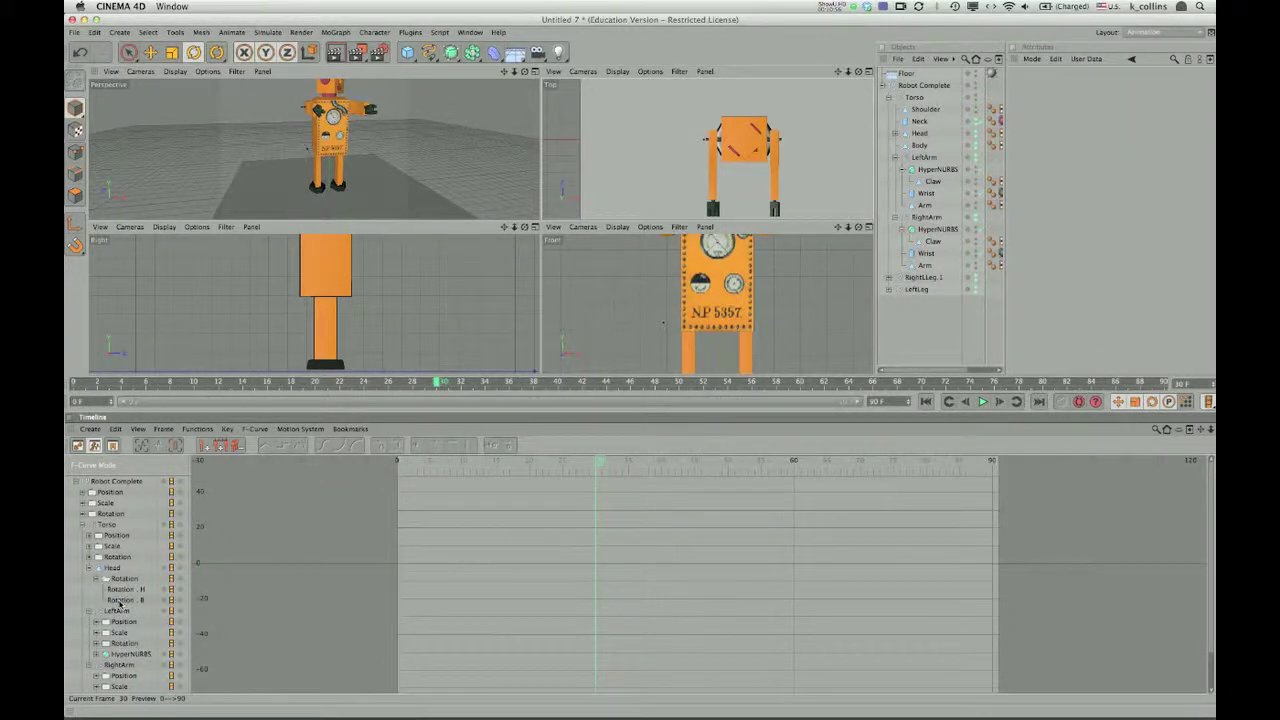
{"action": "left_click", "coordinate": [120, 600]}
{"action": "key", "text": "Delete"}
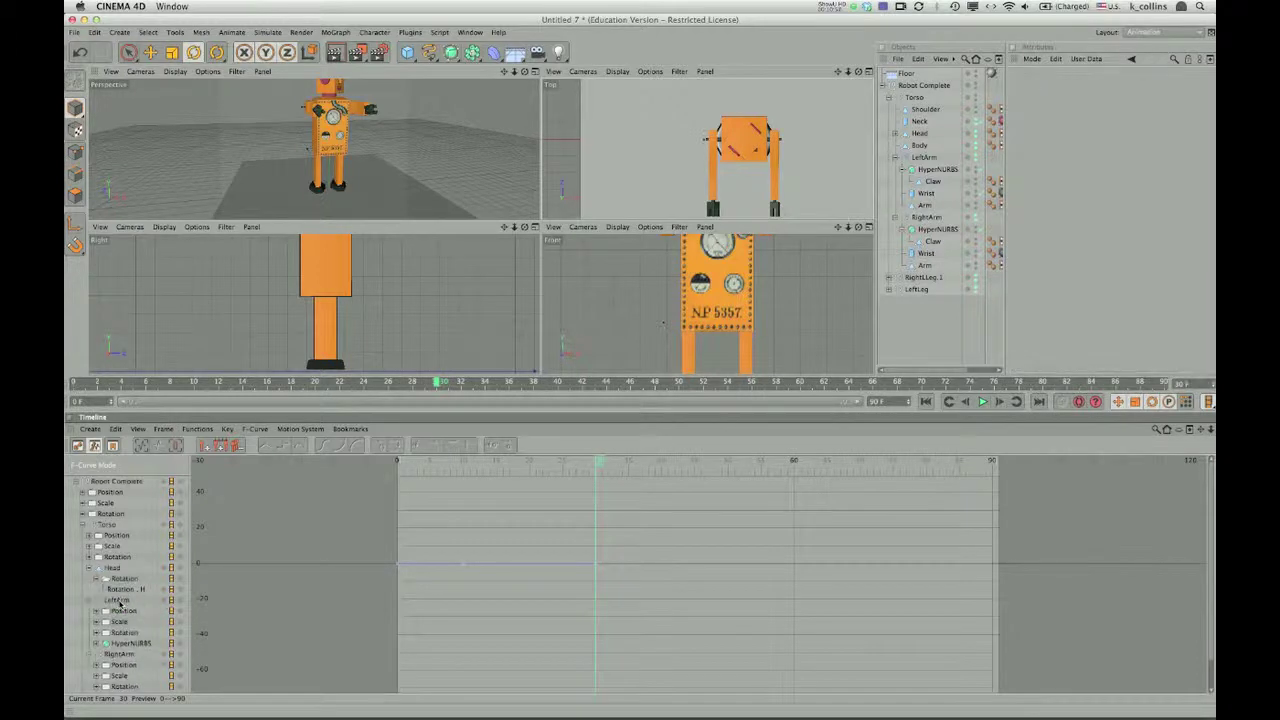
Step: Add a key at frame 40 on the Head's Rotation H curve, set its value to 0°, and scrub to frame 41 to check the head turn
{"action": "left_click", "coordinate": [124, 590]}
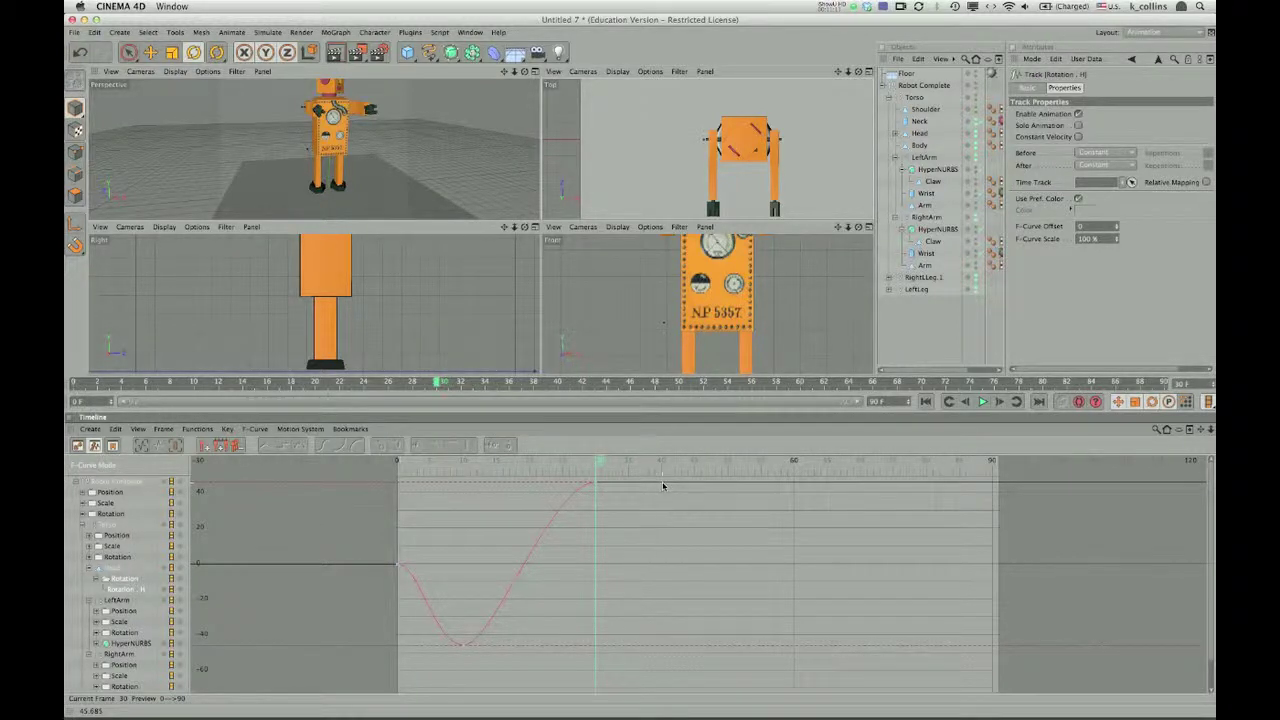
{"action": "left_click", "coordinate": [662, 484], "text": "ctrl"}
{"action": "left_click_drag", "start_coordinate": [662, 484], "coordinate": [662, 567]}
{"action": "left_click", "coordinate": [641, 555]}
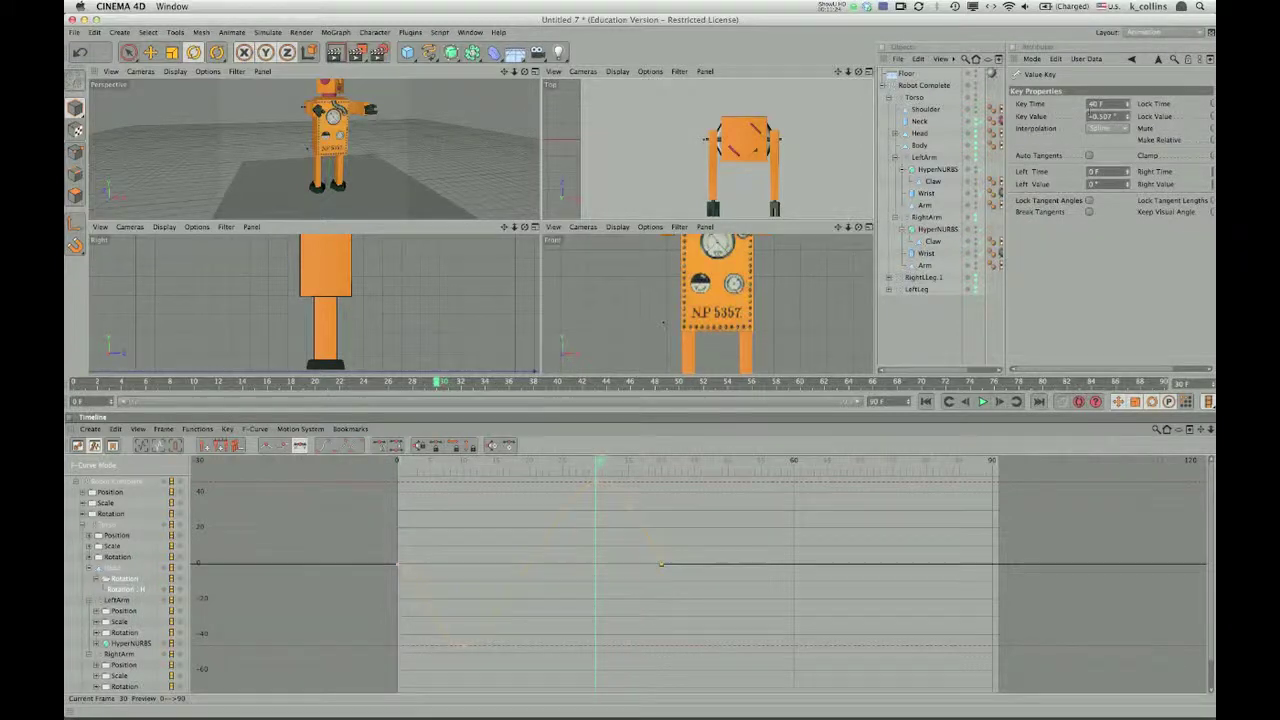
{"action": "double_click", "coordinate": [1105, 116]}
{"action": "type", "text": "0"}
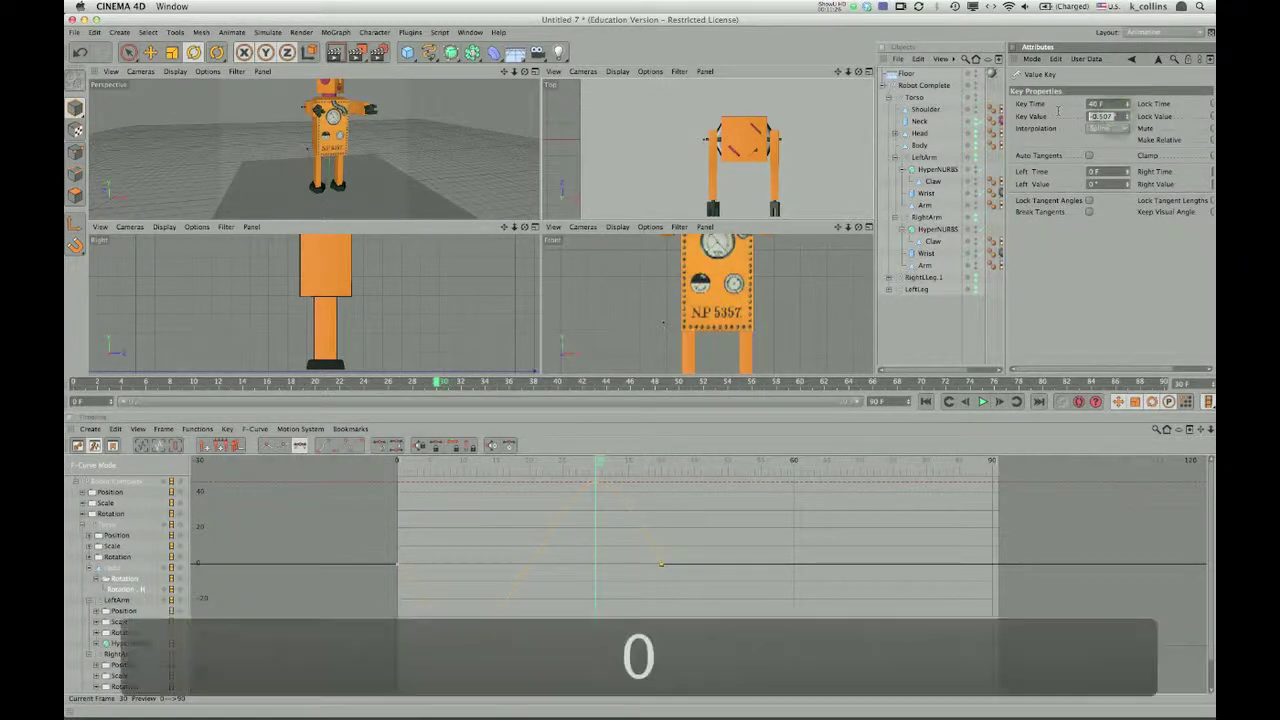
{"action": "key", "text": "Return"}
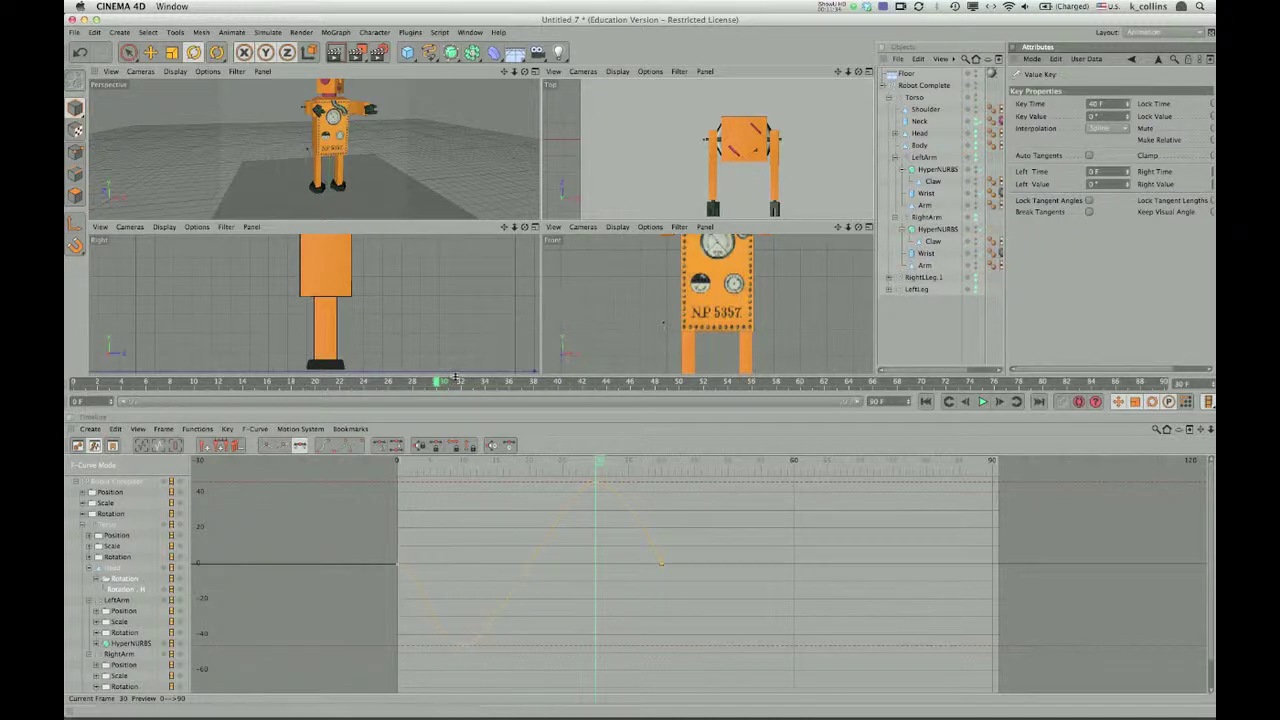
{"action": "left_click_drag", "start_coordinate": [438, 386], "coordinate": [566, 390]}
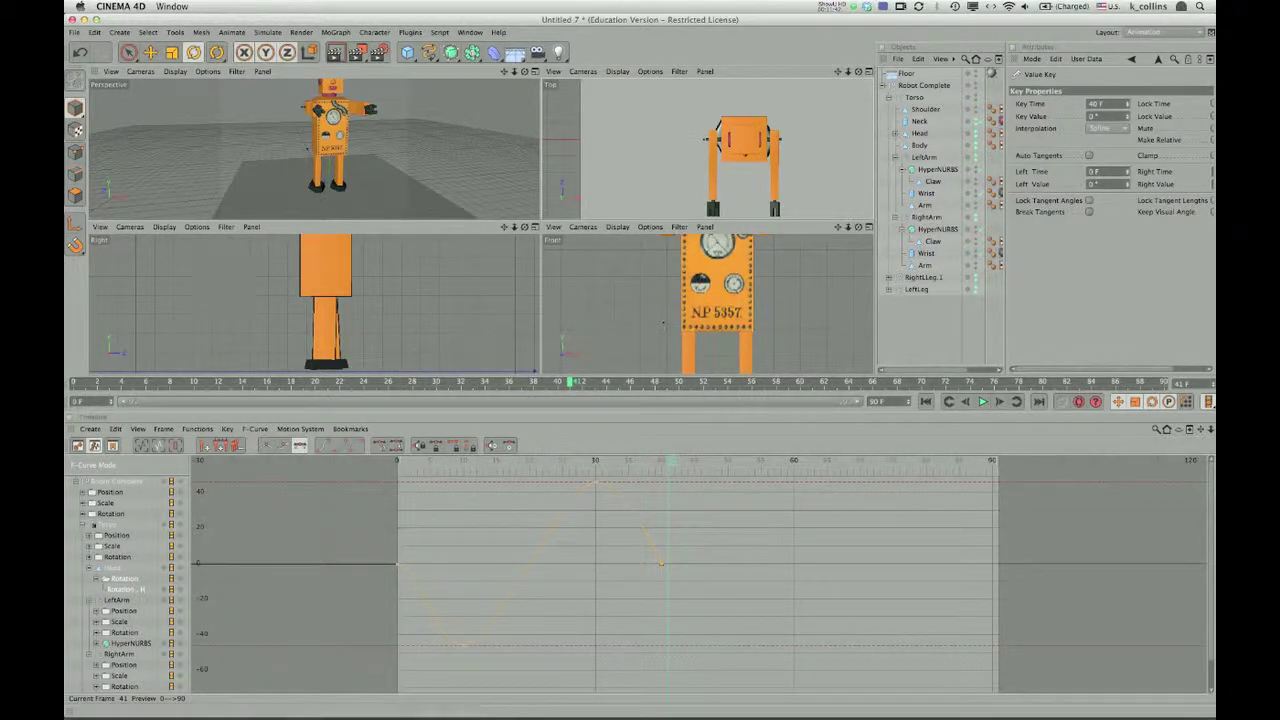
Step: Collapse the Head's tracks and look through the Torso's own Position, Scale and Rotation tracks, leaving them collapsed
{"action": "left_click", "coordinate": [89, 568]}
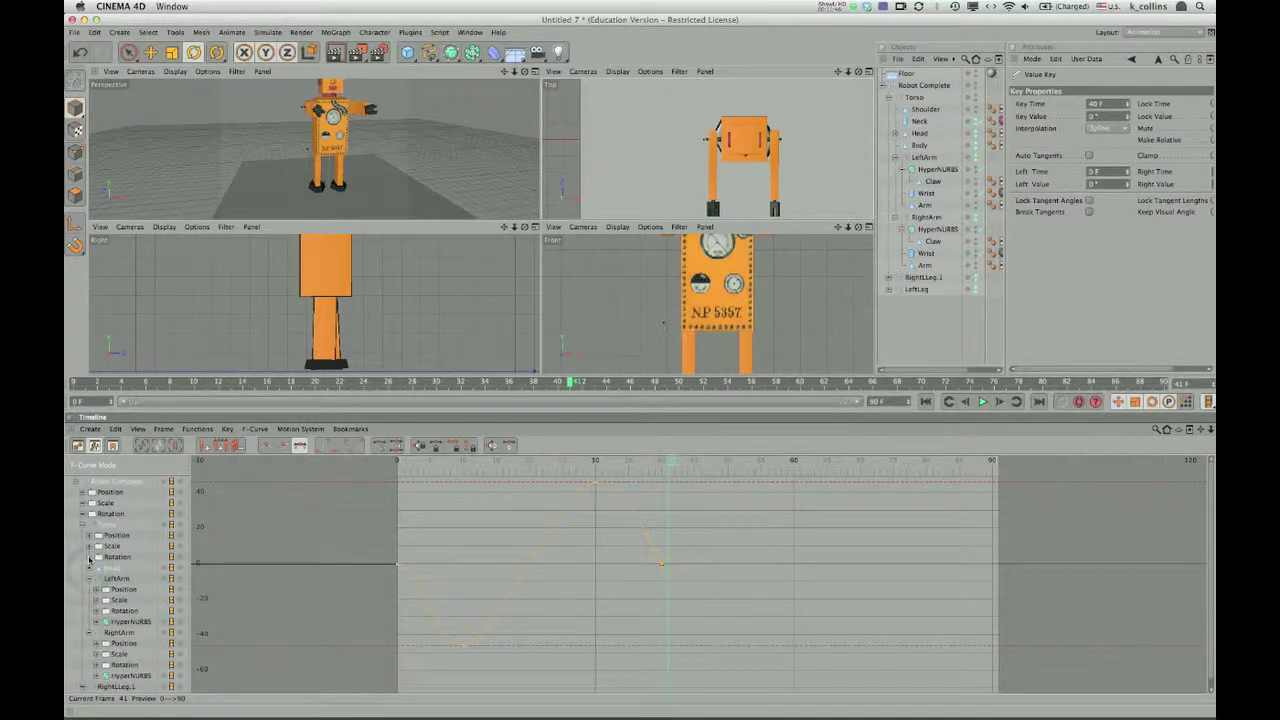
{"action": "left_click", "coordinate": [89, 547]}
{"action": "left_click", "coordinate": [89, 536]}
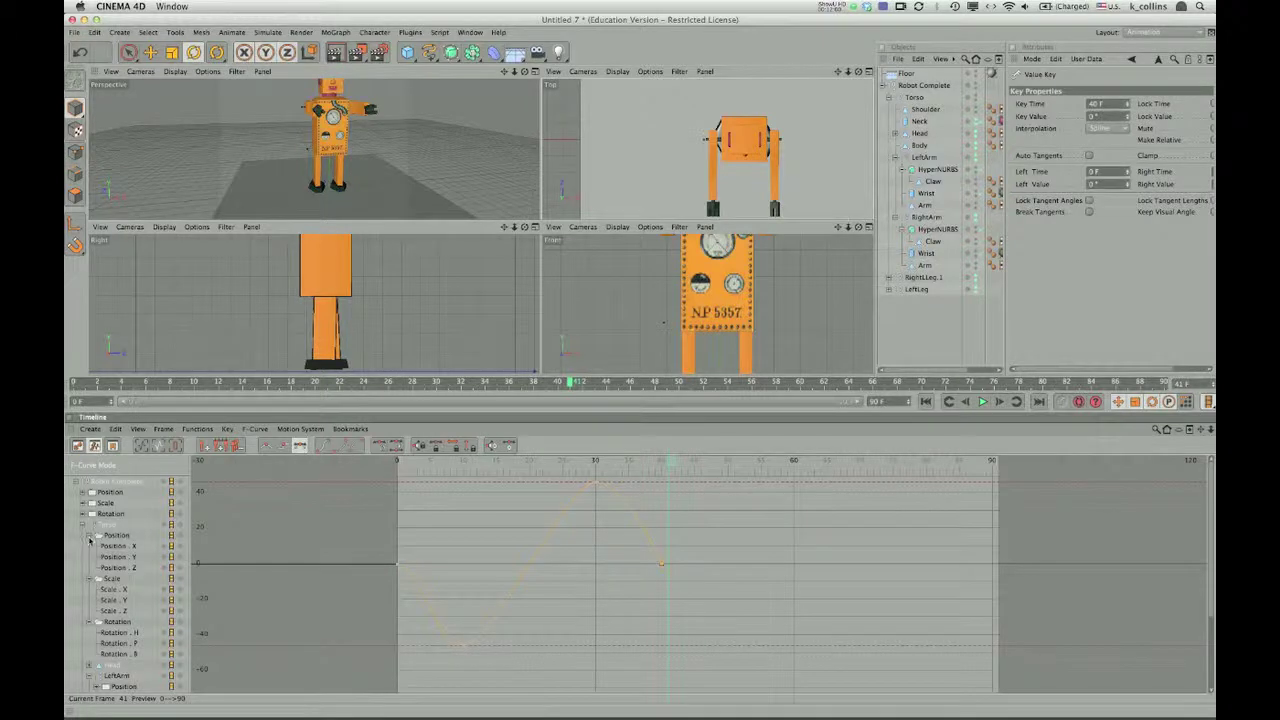
{"action": "left_click", "coordinate": [90, 535]}
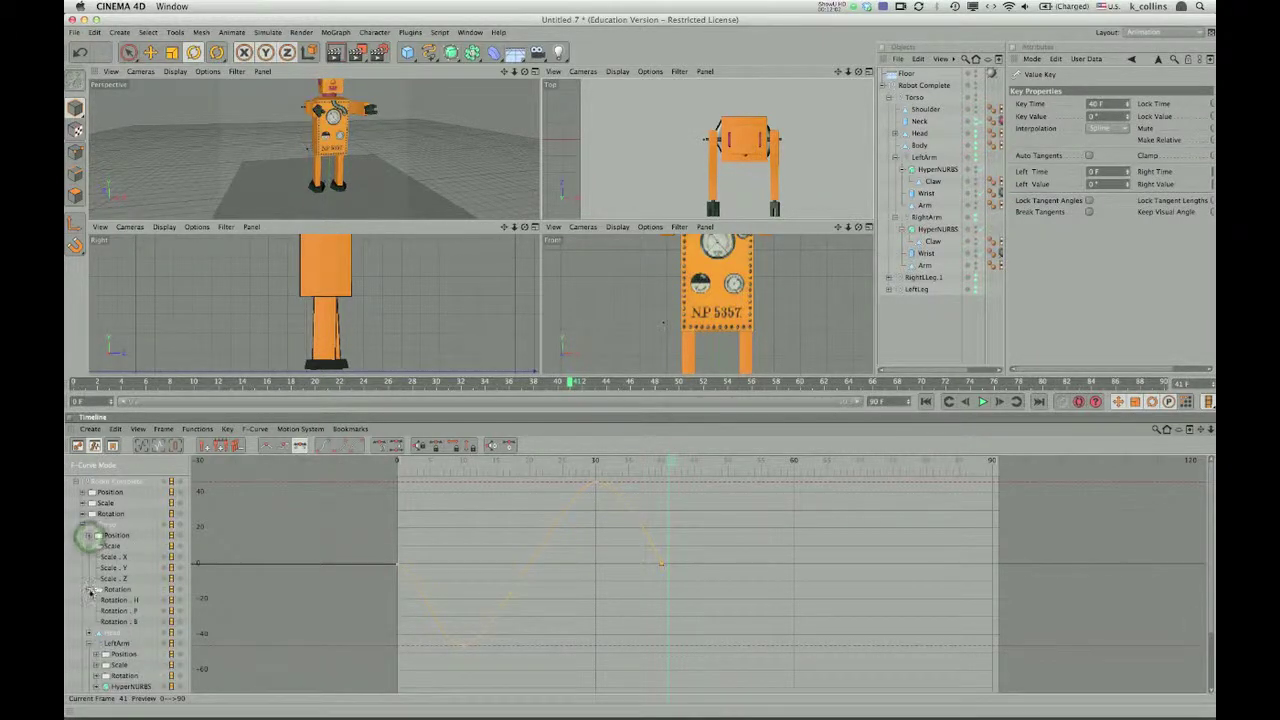
{"action": "left_click", "coordinate": [89, 589]}
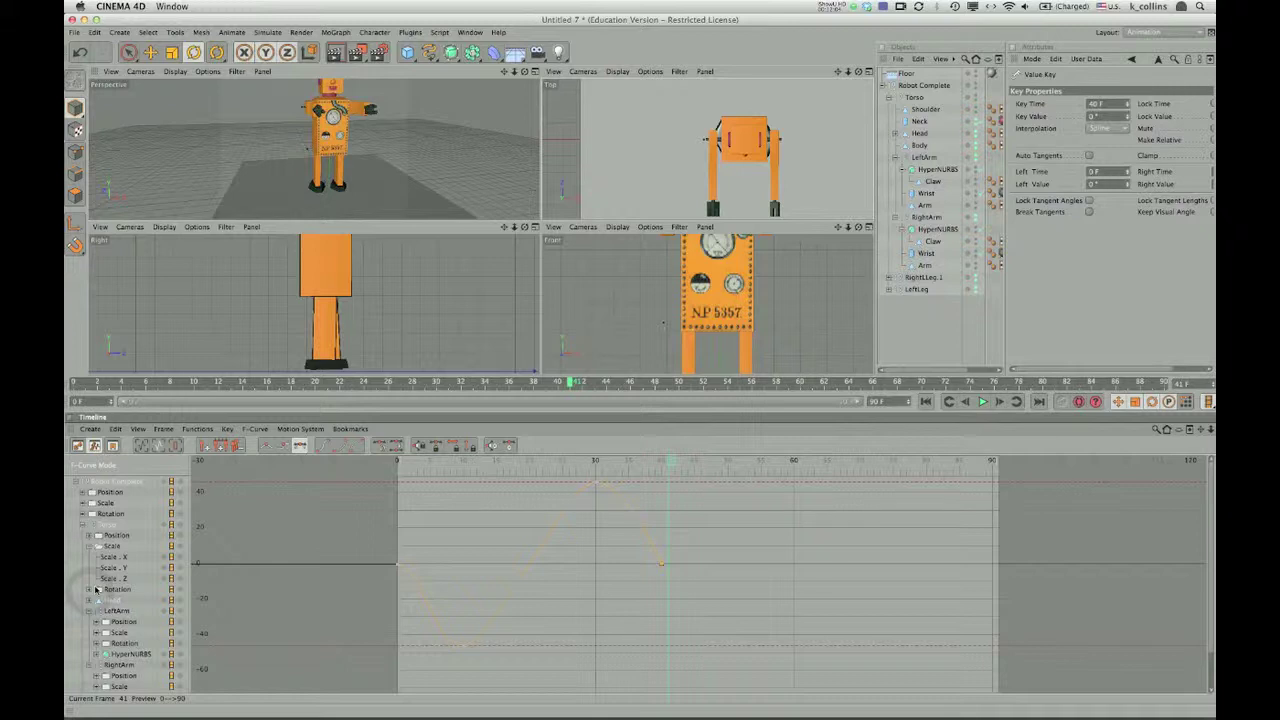
{"action": "left_click", "coordinate": [90, 546]}
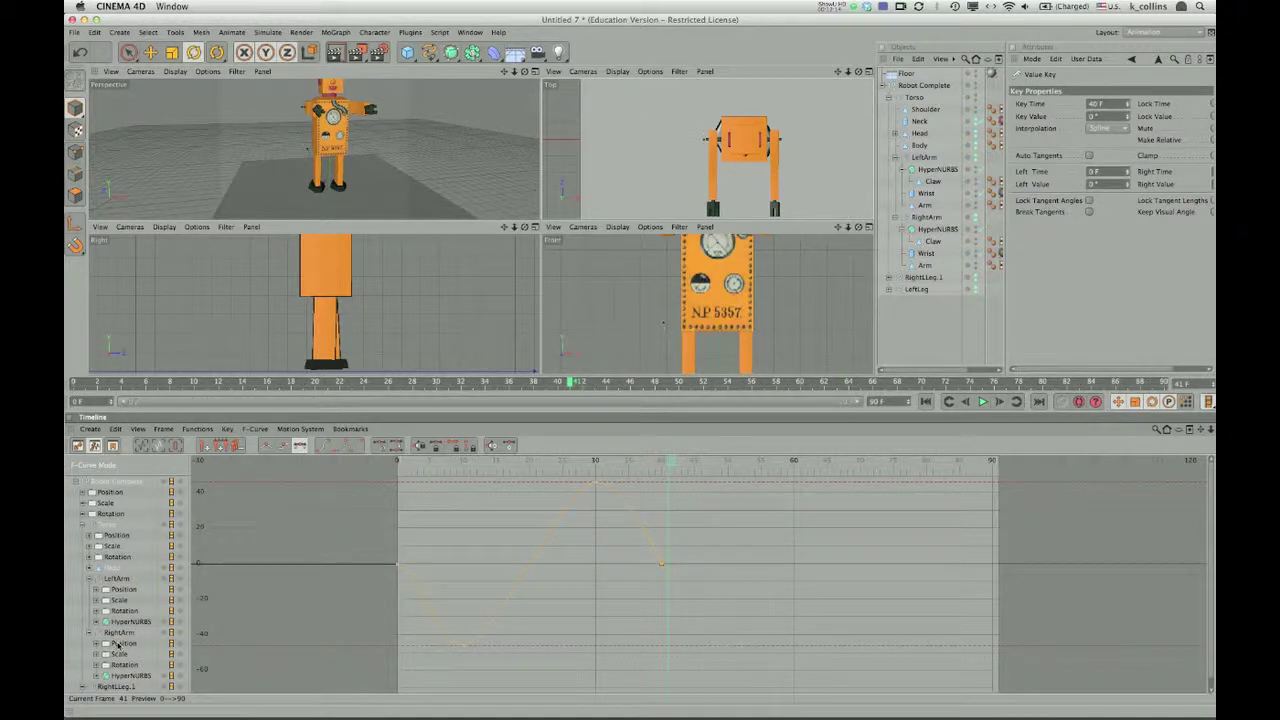
Step: Collapse the RightArm and LeftArm track lists in the timeline
{"action": "scroll", "coordinate": [118, 644], "scroll_direction": "down", "scroll_amount": 2}
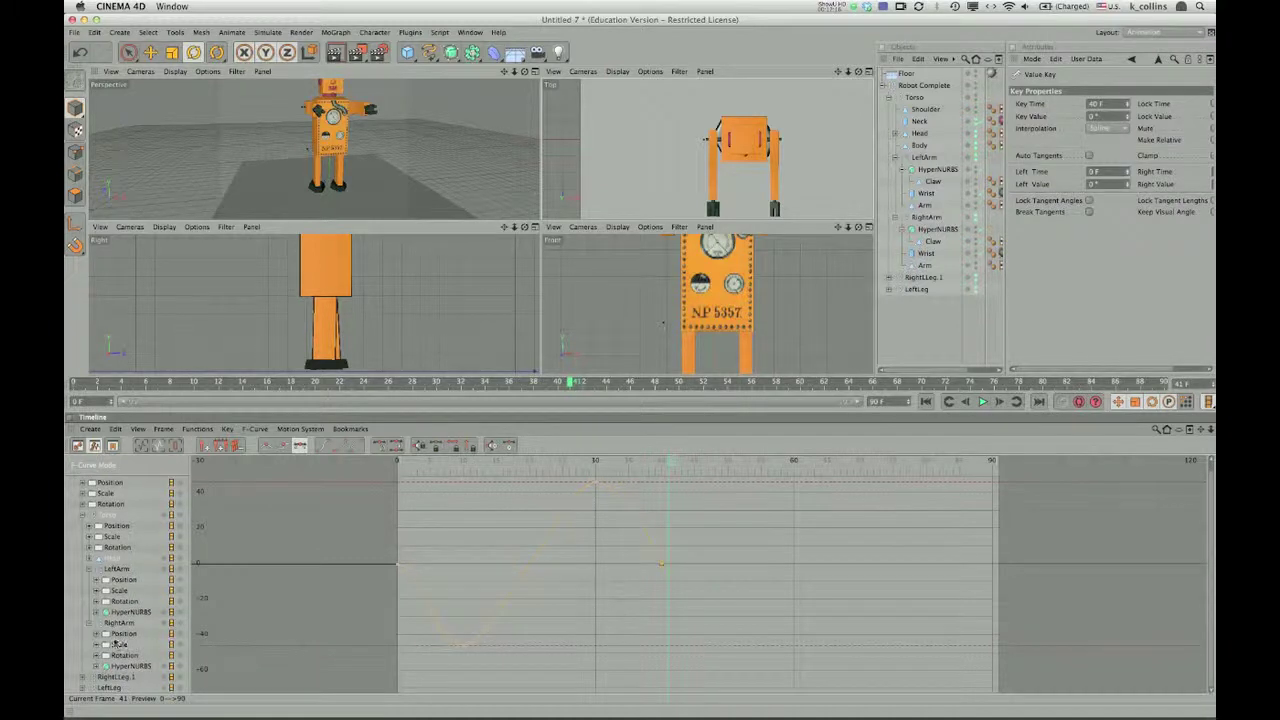
{"action": "left_click", "coordinate": [89, 623]}
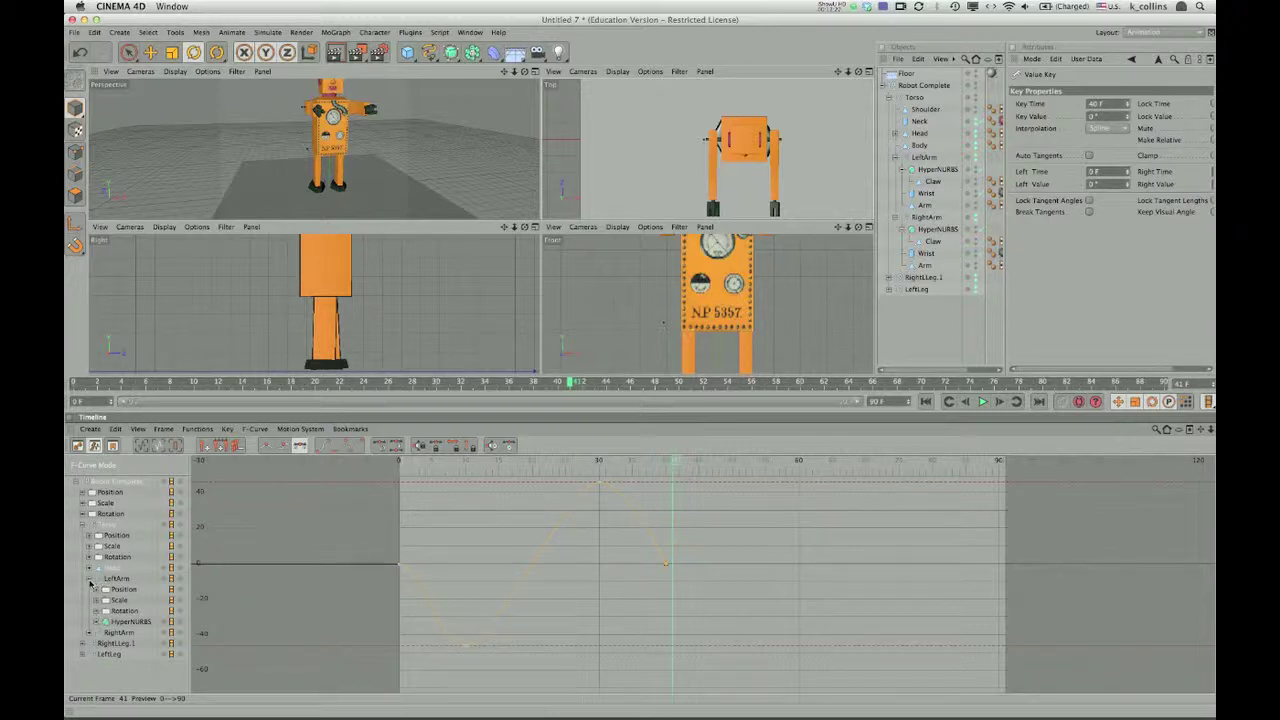
{"action": "left_click", "coordinate": [82, 646]}
{"action": "left_click", "coordinate": [82, 644]}
{"action": "left_click", "coordinate": [89, 579]}
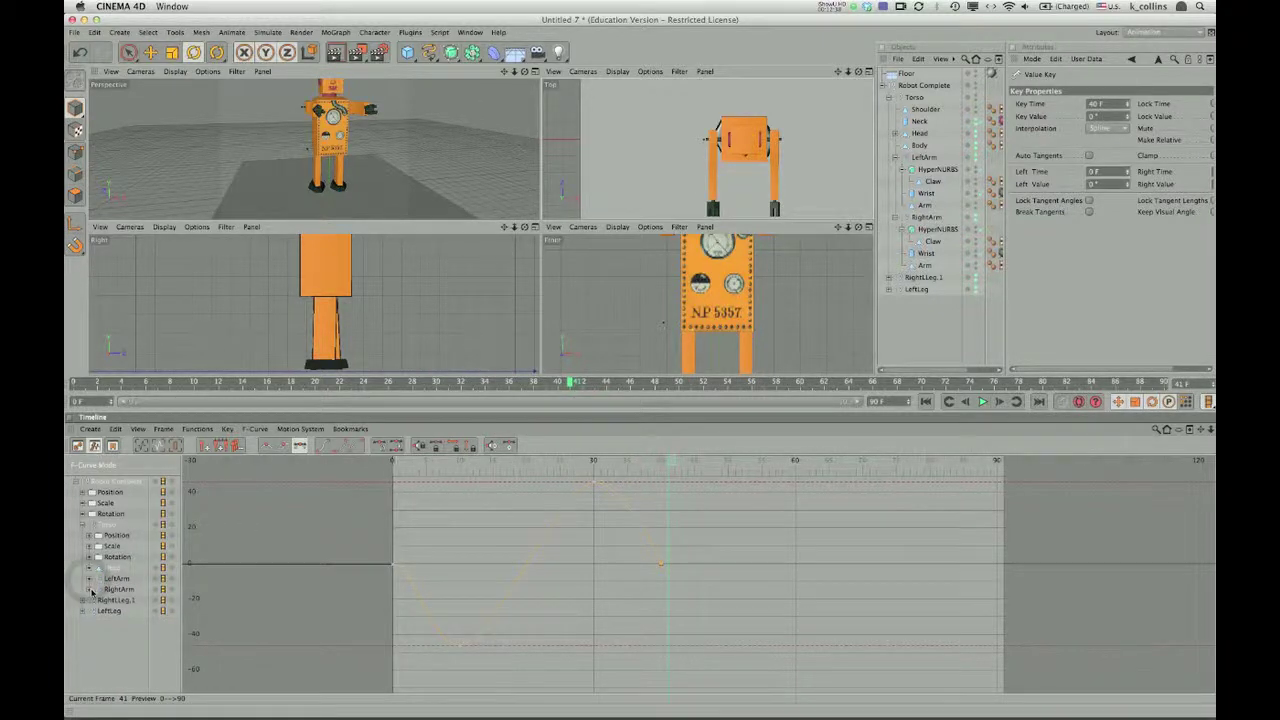
Step: Delete the Position and Scale tracks of the Claw inside the RightArm's HyperNURBS
{"action": "left_click", "coordinate": [91, 589]}
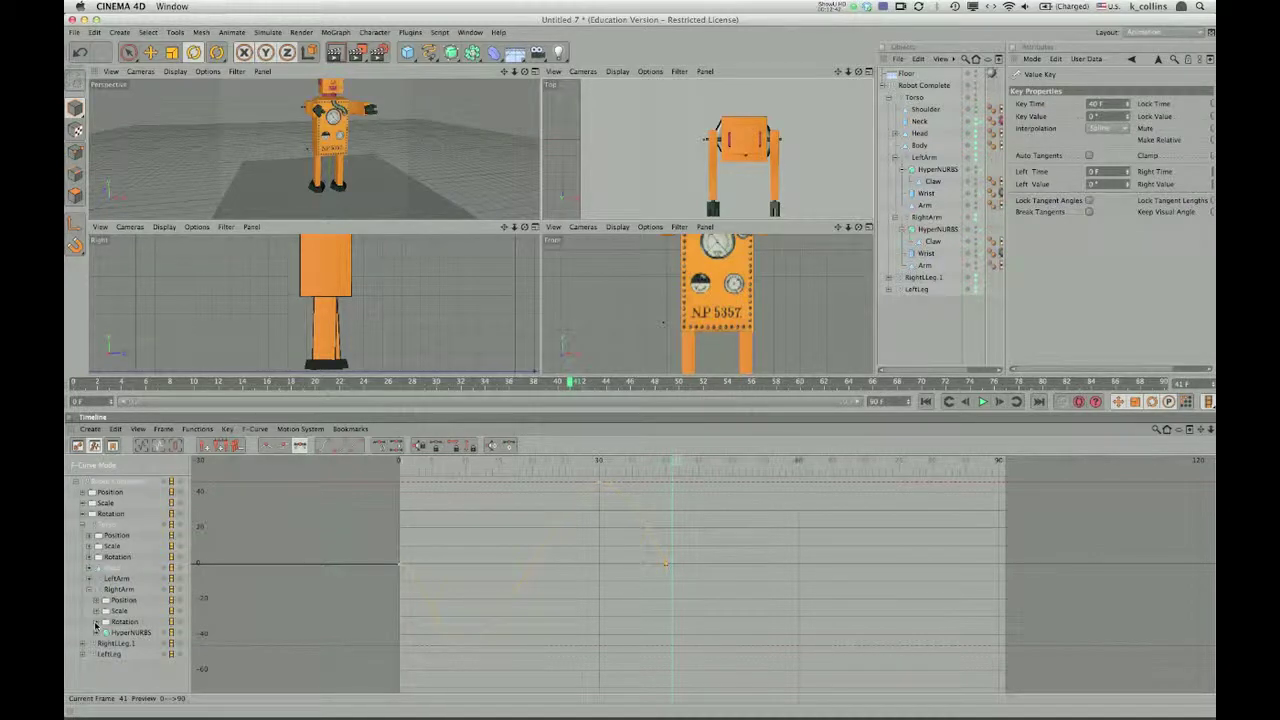
{"action": "left_click", "coordinate": [96, 633]}
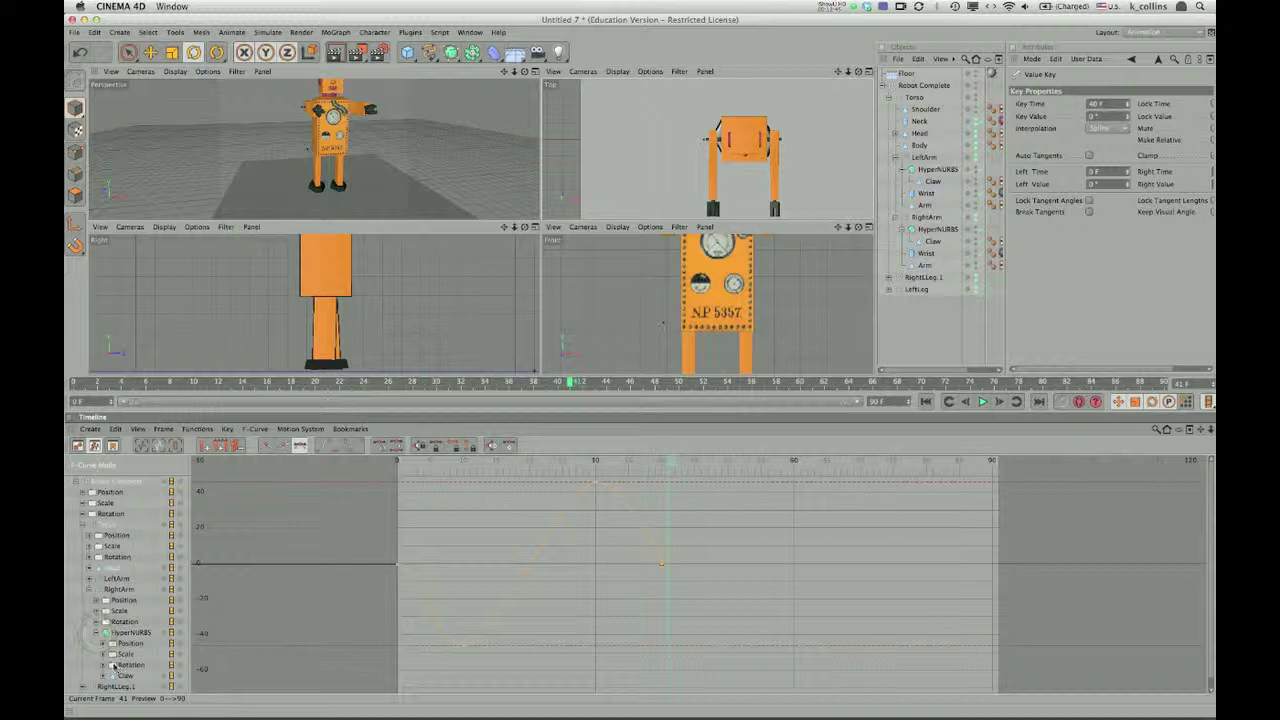
{"action": "left_click", "coordinate": [103, 665]}
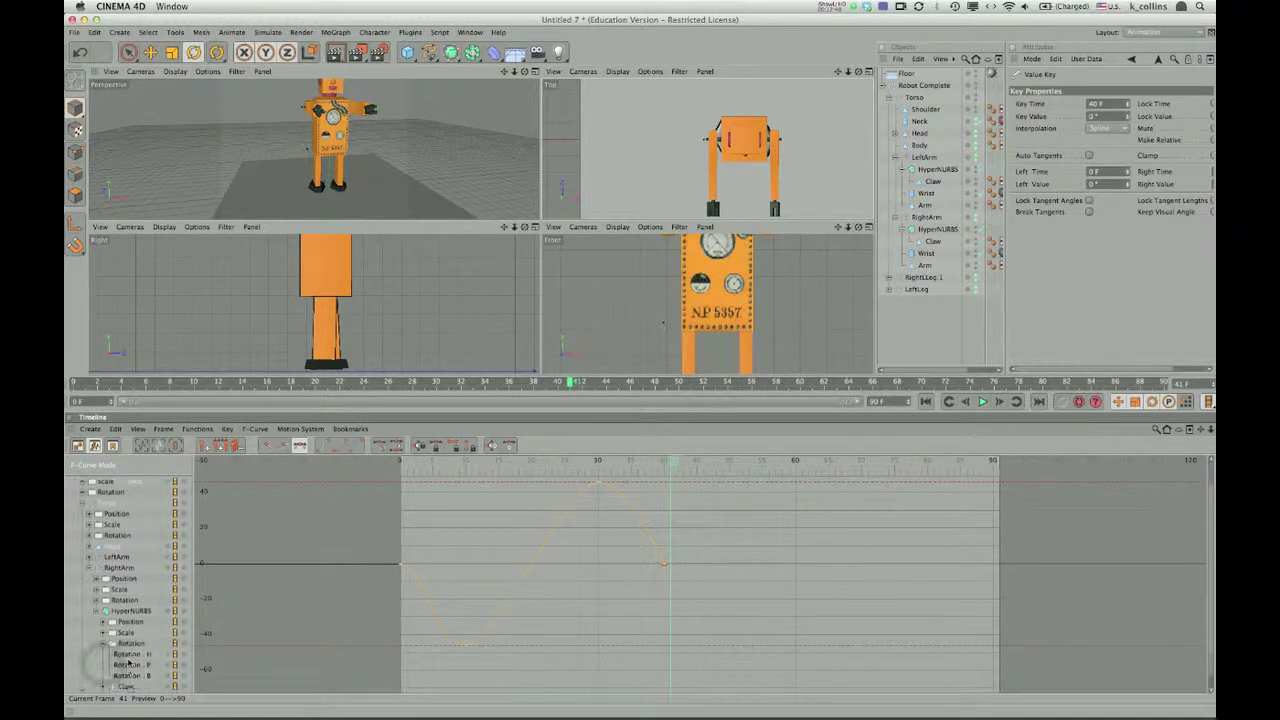
{"action": "scroll", "coordinate": [129, 663], "scroll_direction": "down", "scroll_amount": 1}
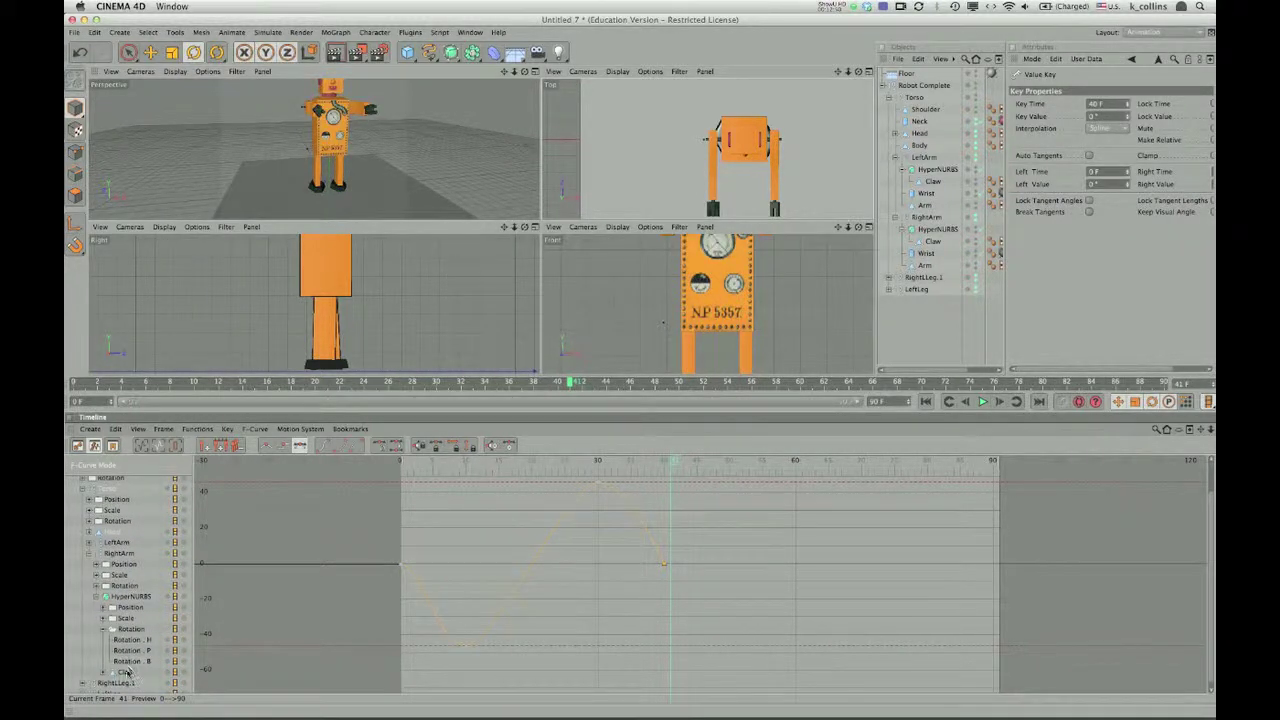
{"action": "scroll", "coordinate": [96, 676], "scroll_direction": "down", "scroll_amount": 1}
{"action": "left_click", "coordinate": [103, 666]}
{"action": "scroll", "coordinate": [128, 657], "scroll_direction": "down", "scroll_amount": 1}
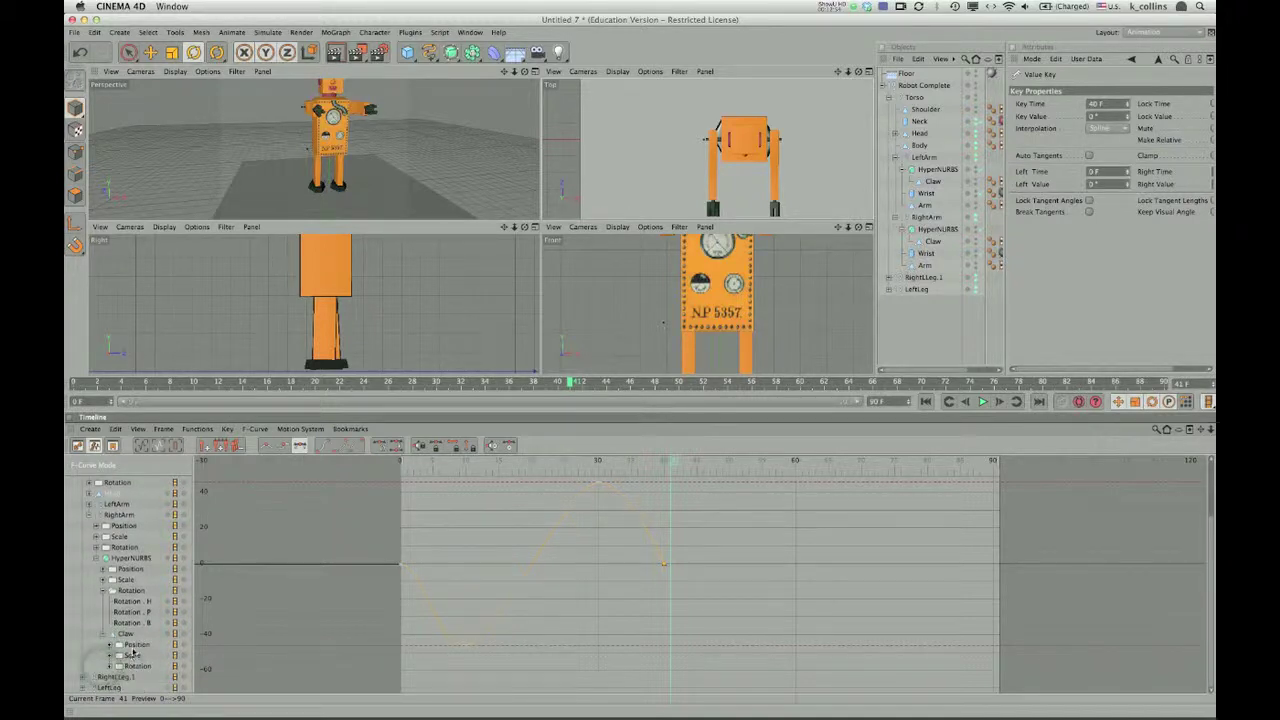
{"action": "left_click", "coordinate": [134, 646]}
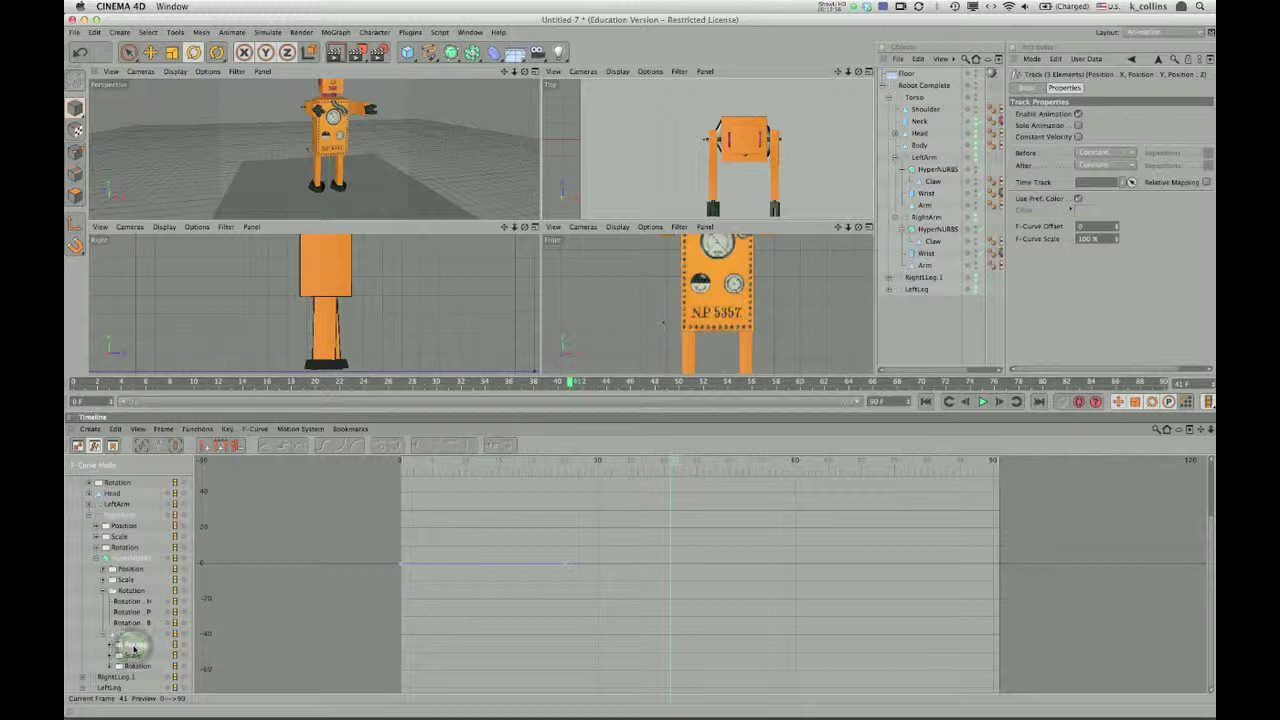
{"action": "key", "text": "Delete"}
{"action": "left_click", "coordinate": [138, 658]}
{"action": "key", "text": "Delete"}
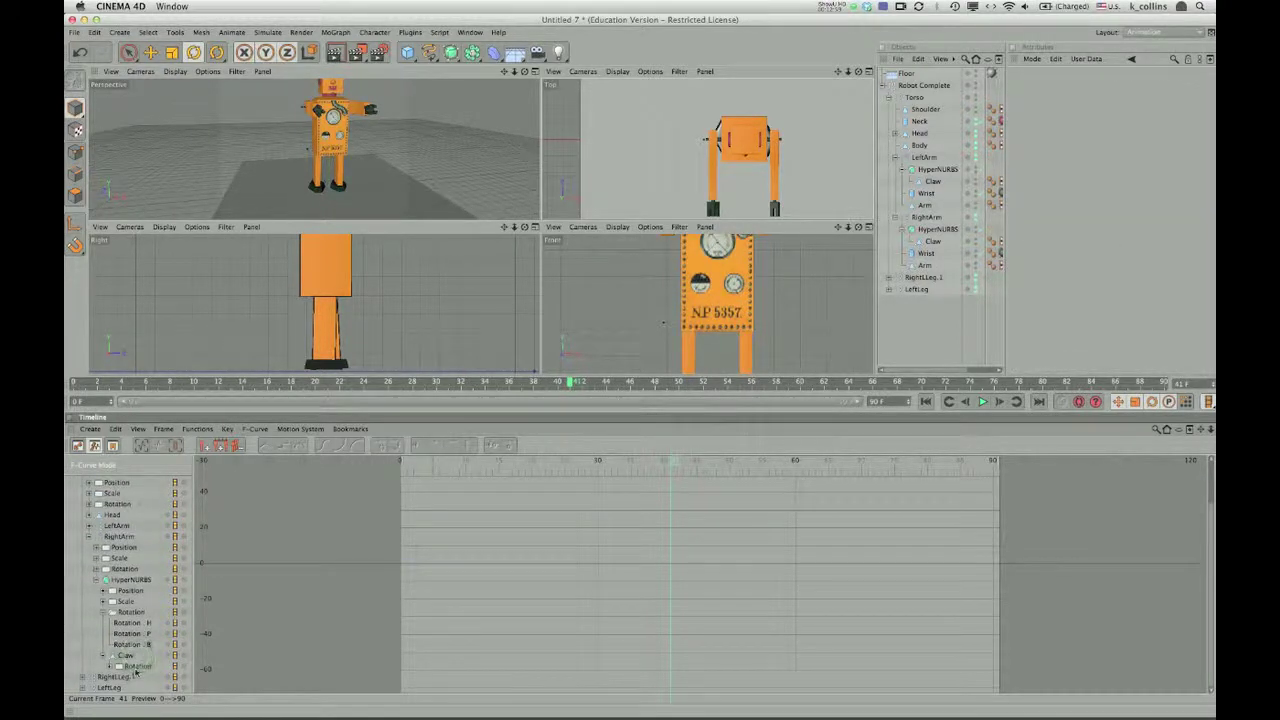
Step: Examine the rotation curves of the RightArm's Claw and the HyperNURBS's individual Rotation H, P and B tracks
{"action": "left_click", "coordinate": [137, 666]}
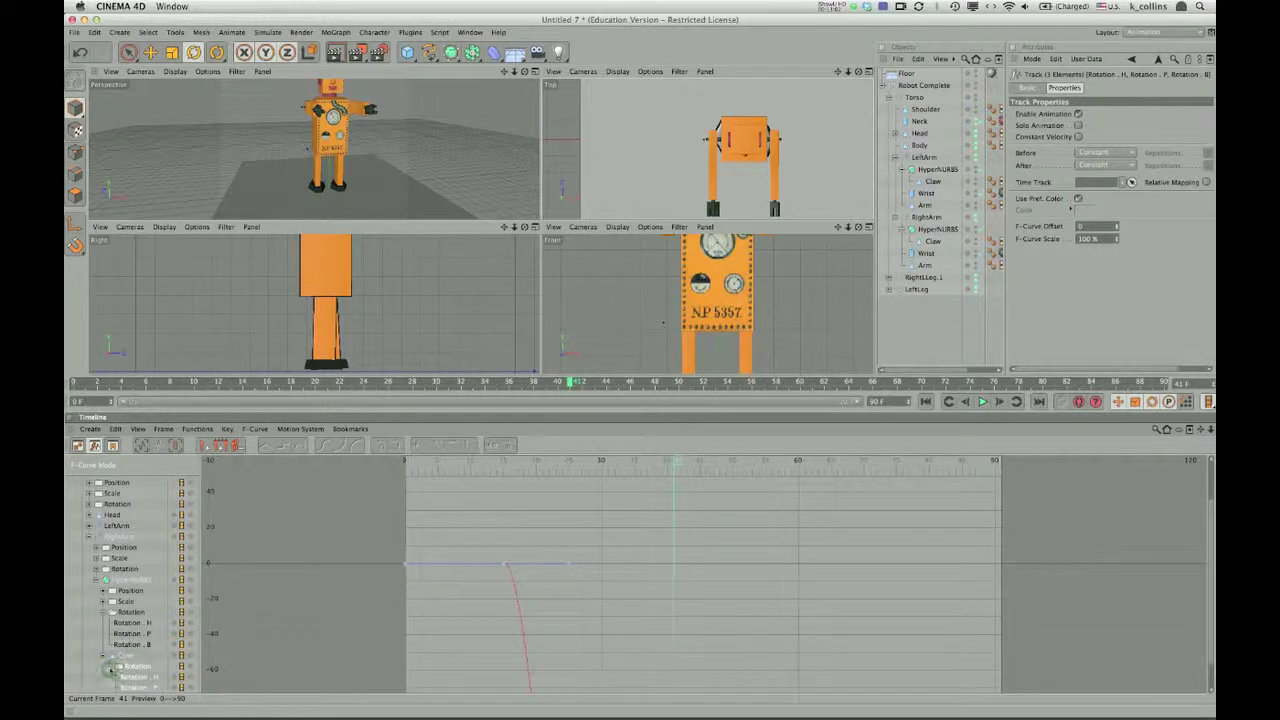
{"action": "scroll", "coordinate": [371, 584], "scroll_direction": "down", "scroll_amount": 3}
{"action": "scroll", "coordinate": [371, 584], "scroll_direction": "down", "scroll_amount": 2}
{"action": "scroll", "coordinate": [371, 584], "scroll_direction": "up", "scroll_amount": 5}
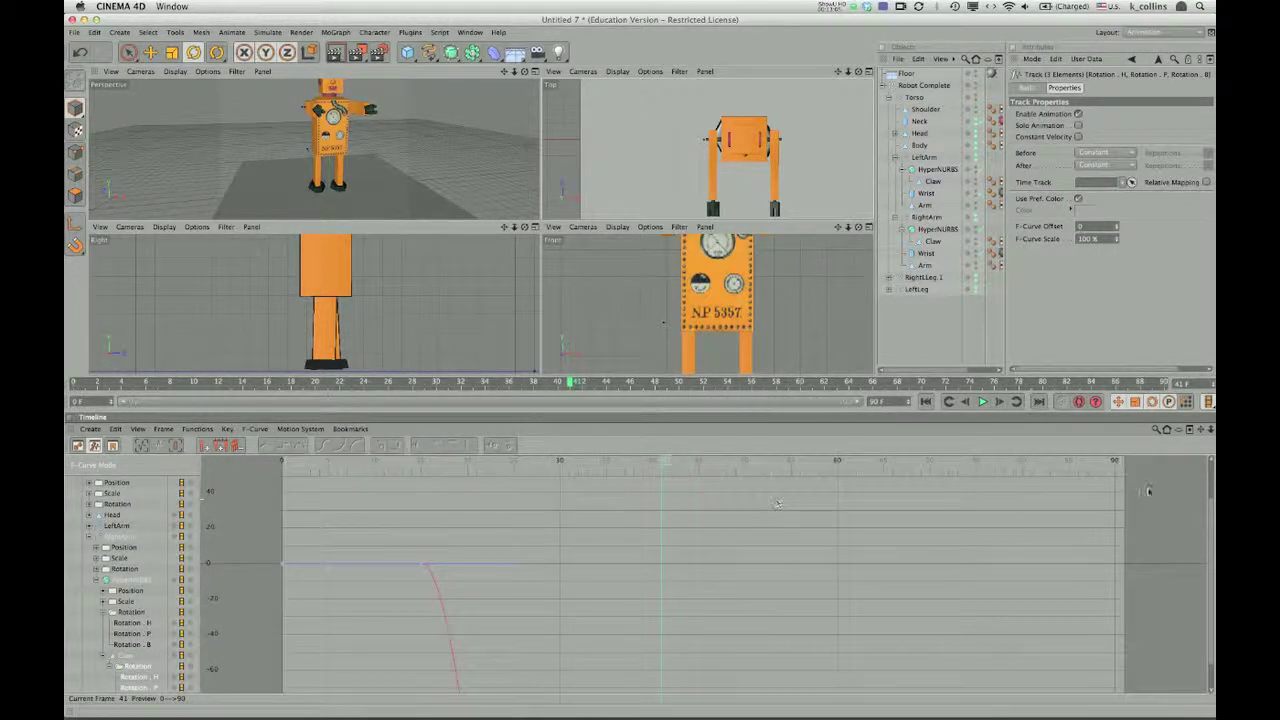
{"action": "mouse_move", "coordinate": [1211, 547]}
{"action": "left_mouse_down"}
{"action": "mouse_move", "coordinate": [1211, 573]}
{"action": "mouse_move", "coordinate": [1209, 522]}
{"action": "left_mouse_up"}
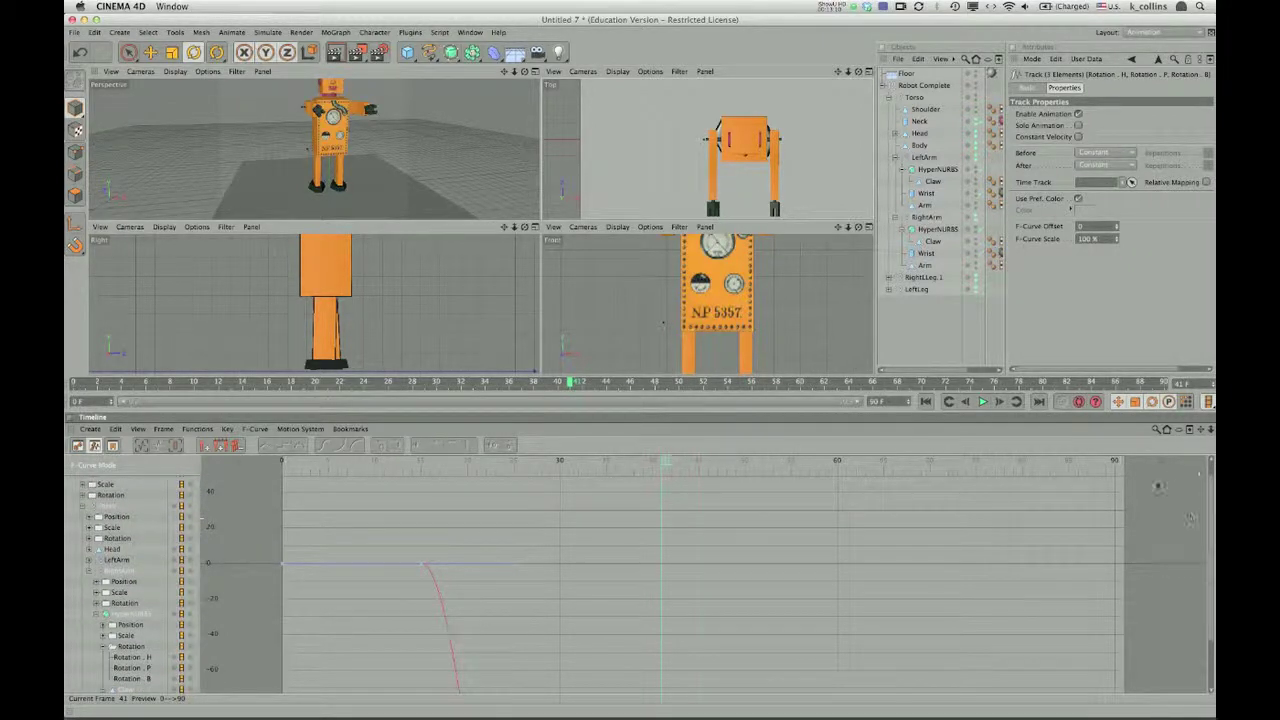
{"action": "left_click_drag", "start_coordinate": [1211, 430], "coordinate": [842, 585]}
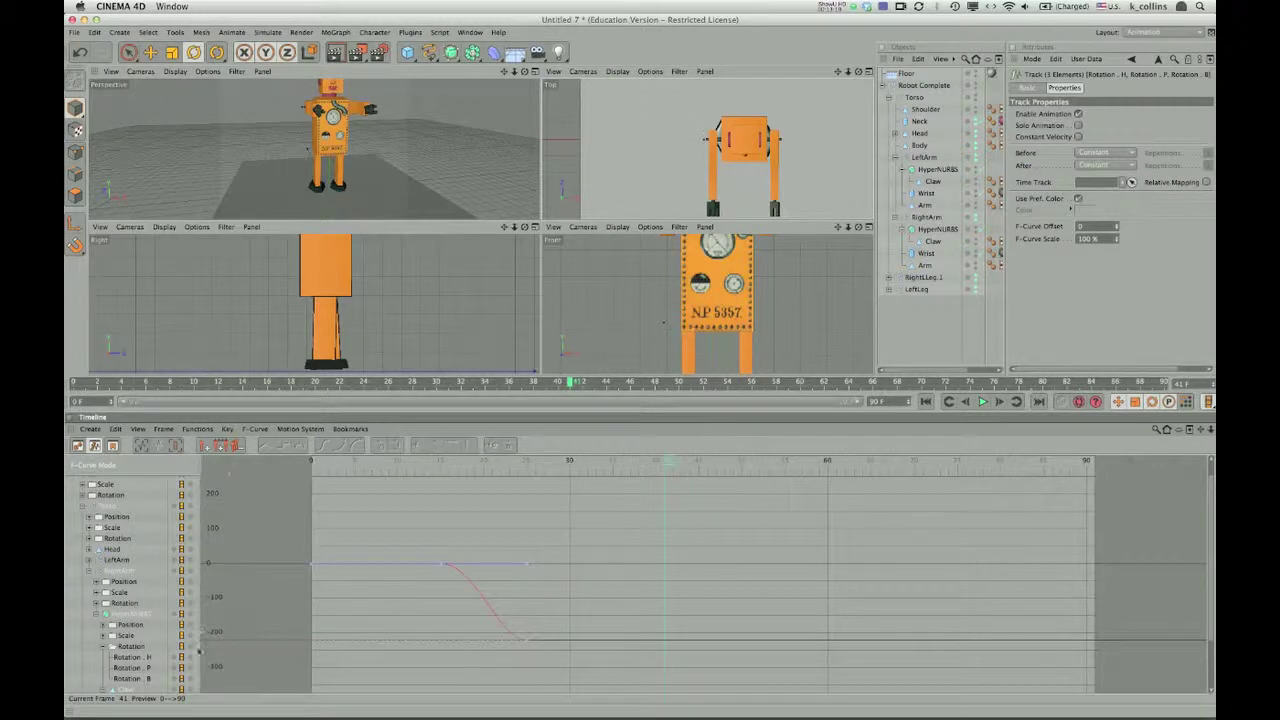
{"action": "left_click", "coordinate": [125, 660]}
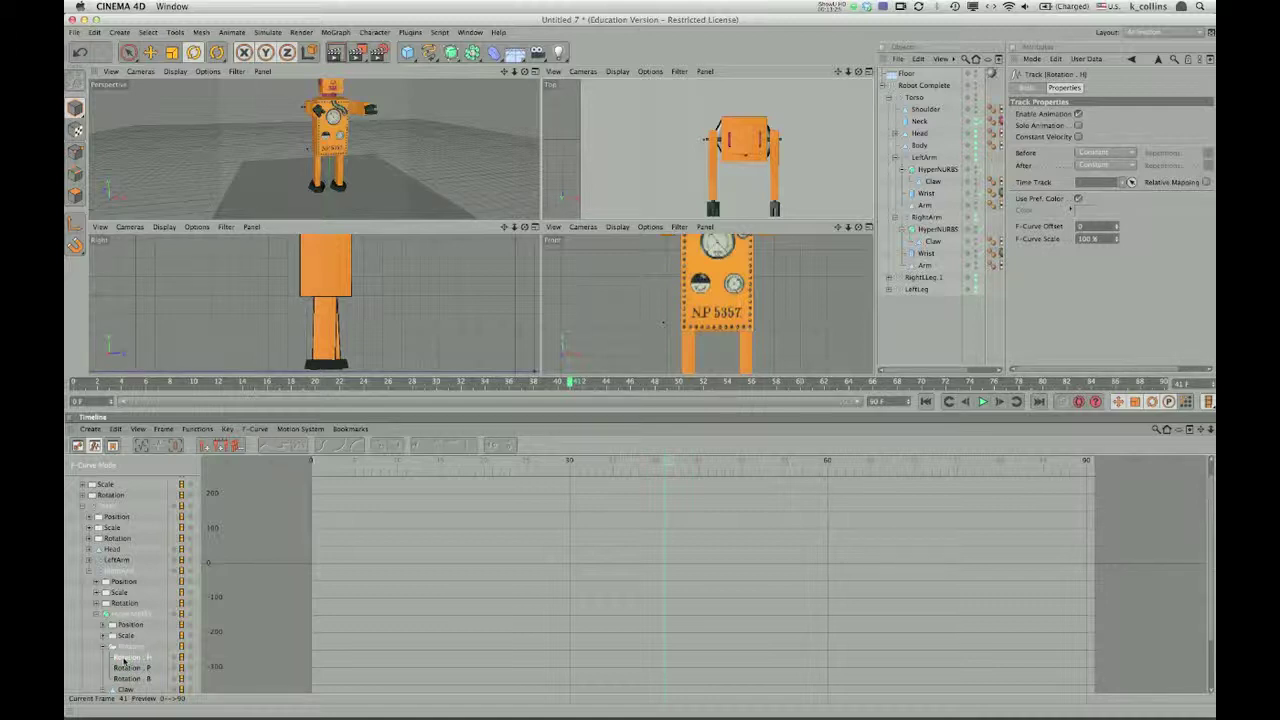
{"action": "left_click", "coordinate": [126, 668]}
{"action": "left_click", "coordinate": [130, 679]}
{"action": "scroll", "coordinate": [419, 511], "scroll_direction": "down", "scroll_amount": 2}
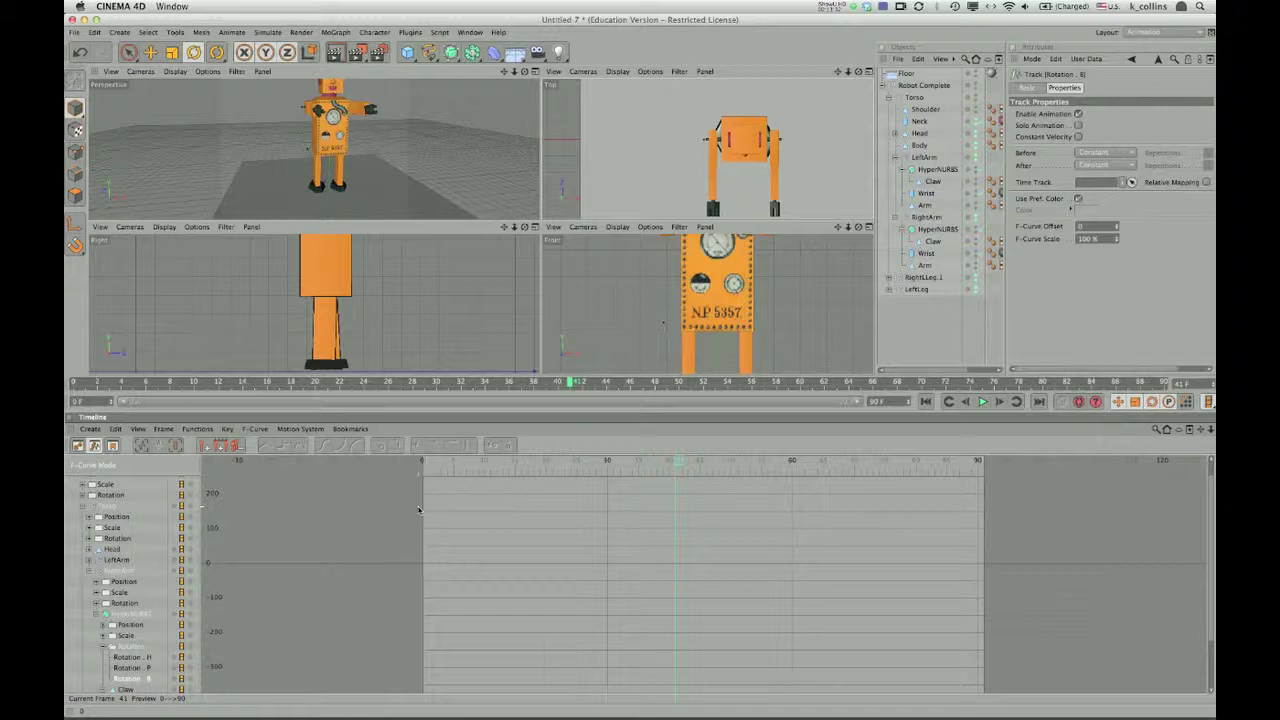
{"action": "scroll", "coordinate": [419, 510], "scroll_direction": "up", "scroll_amount": 3}
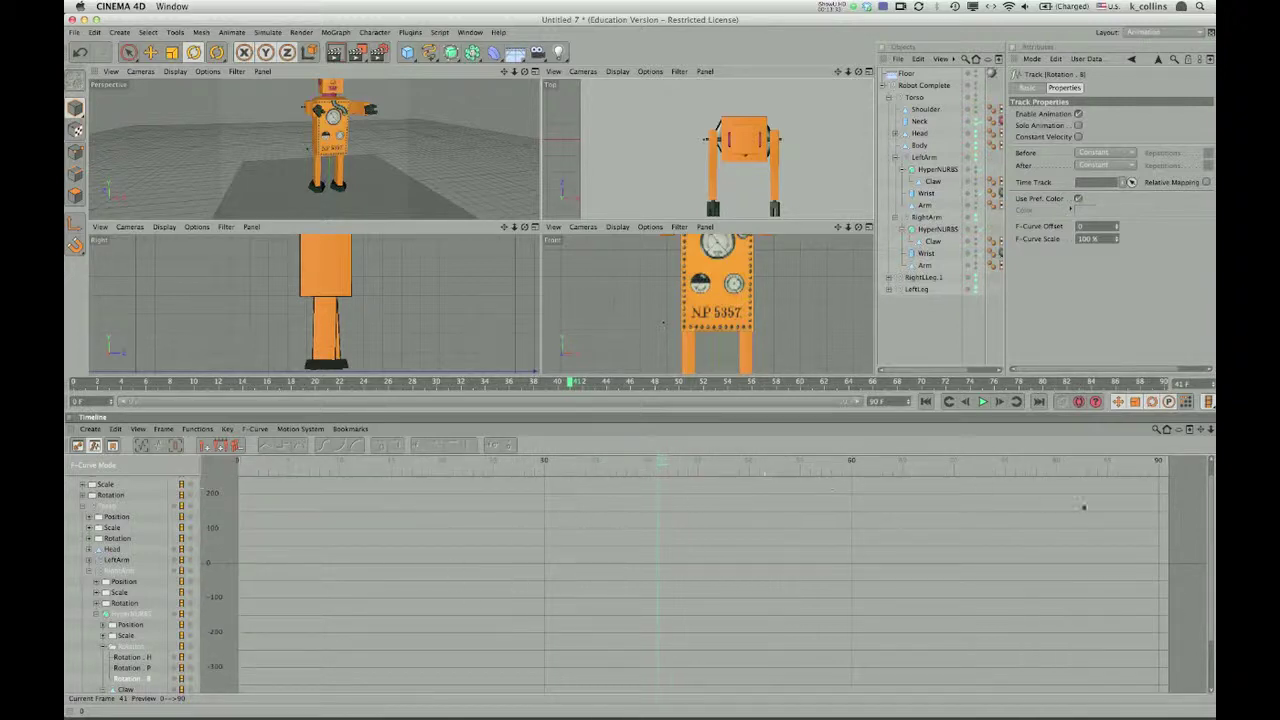
{"action": "scroll", "coordinate": [1212, 563], "scroll_direction": "down", "scroll_amount": 3}
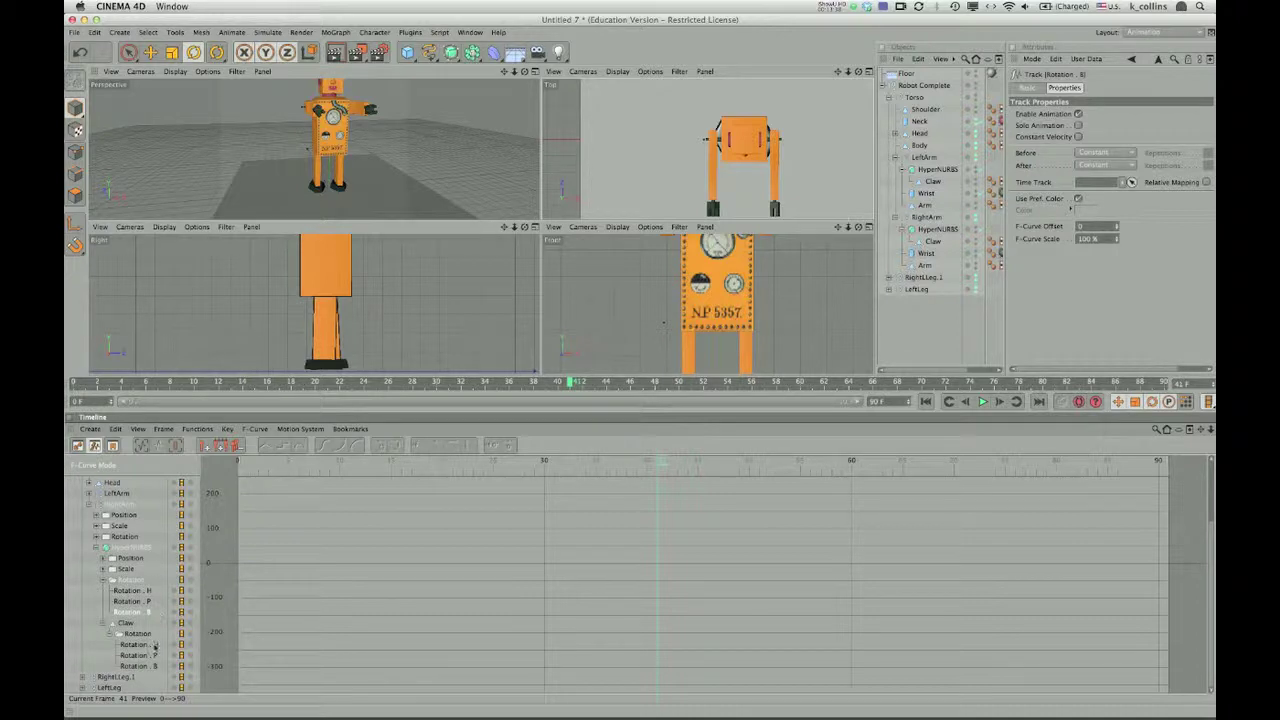
Step: Delete the Rotation P and Rotation B tracks of the RightArm's Claw, keeping Rotation H
{"action": "left_click", "coordinate": [140, 644]}
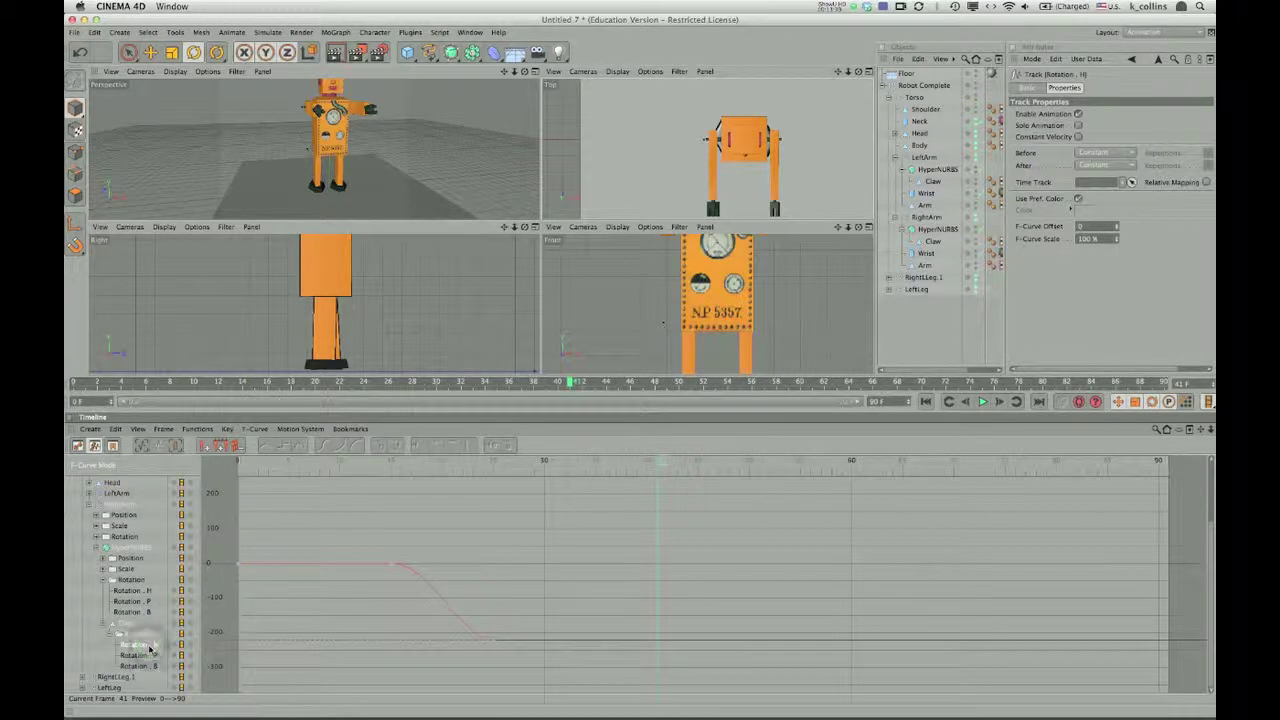
{"action": "left_click", "coordinate": [142, 655]}
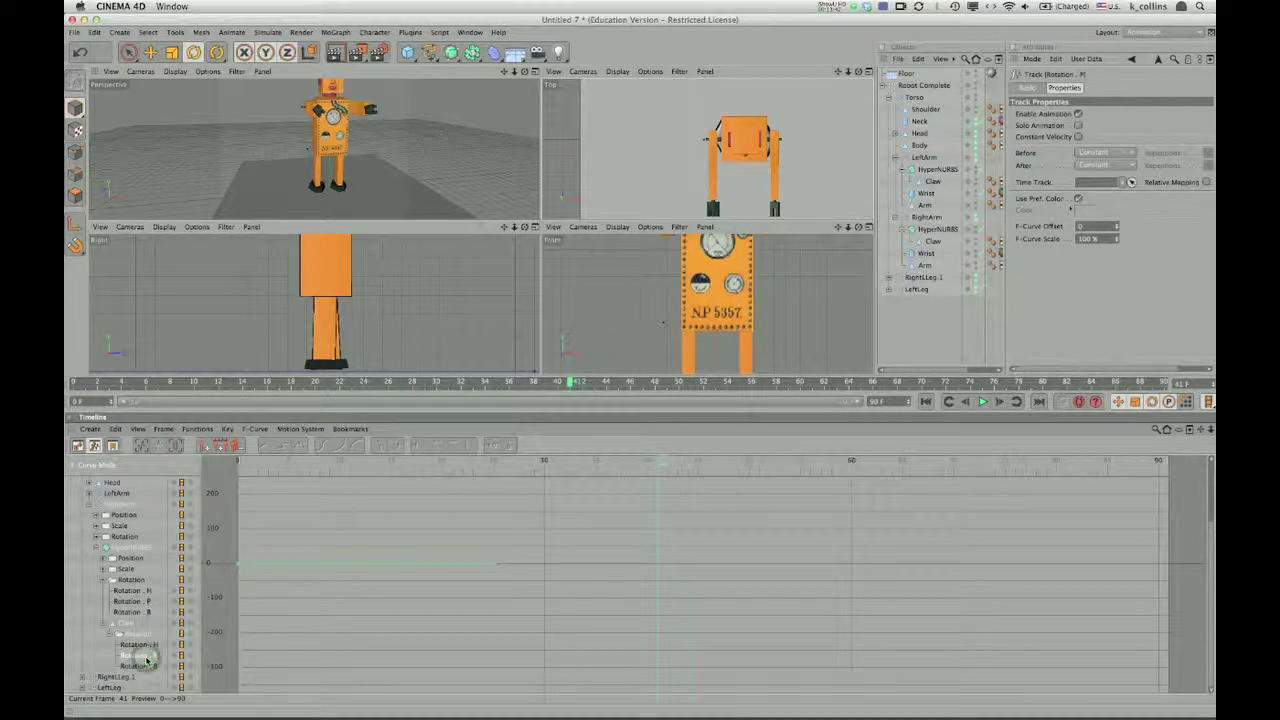
{"action": "key", "text": "Delete"}
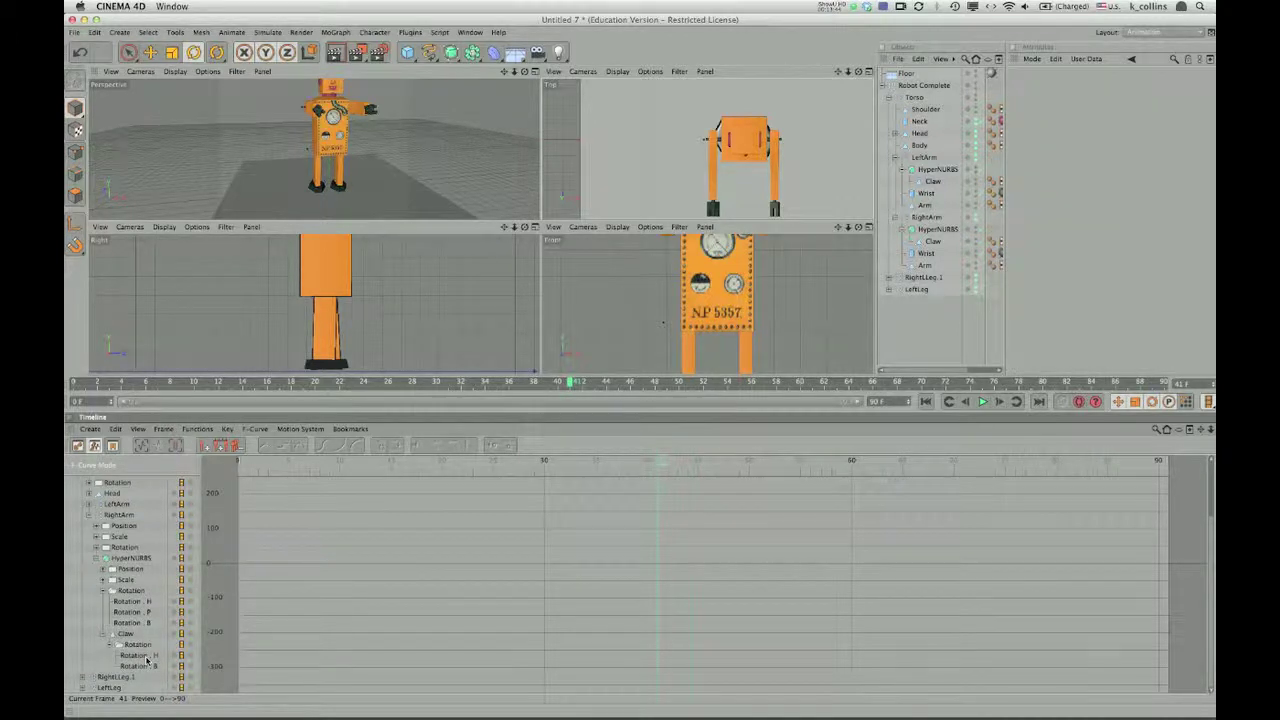
{"action": "left_click", "coordinate": [147, 665]}
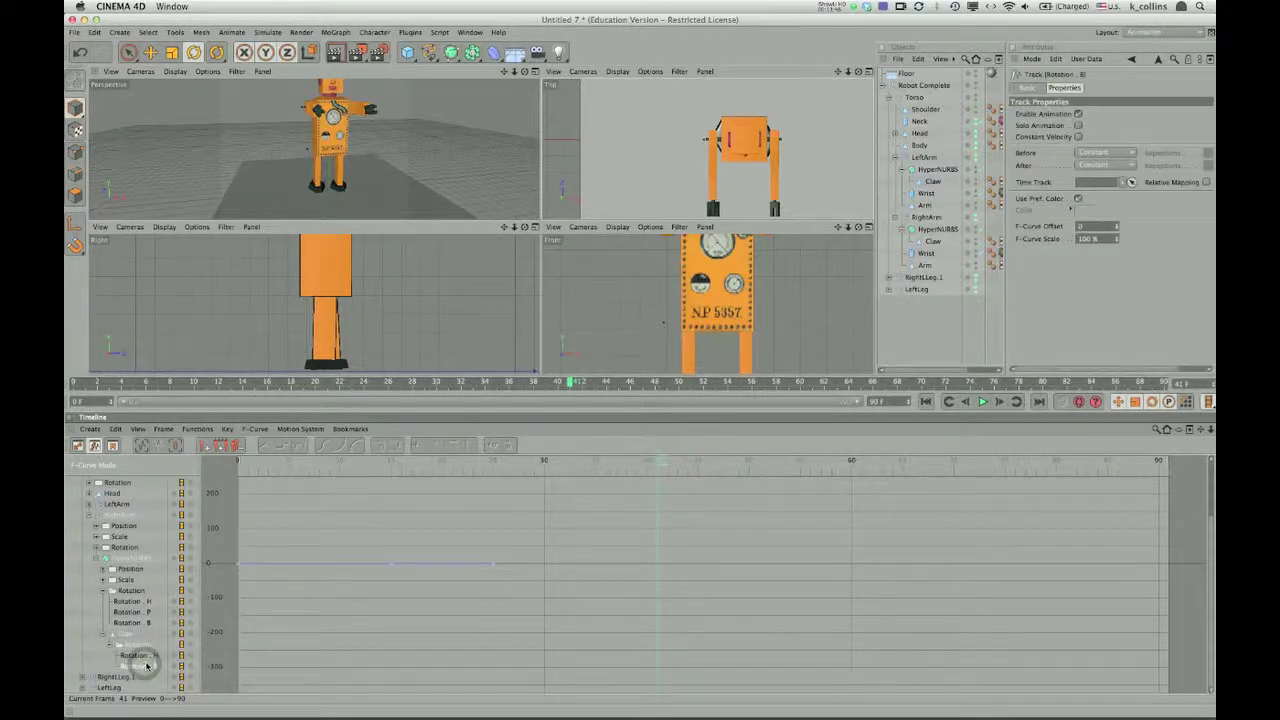
{"action": "key", "text": "Delete"}
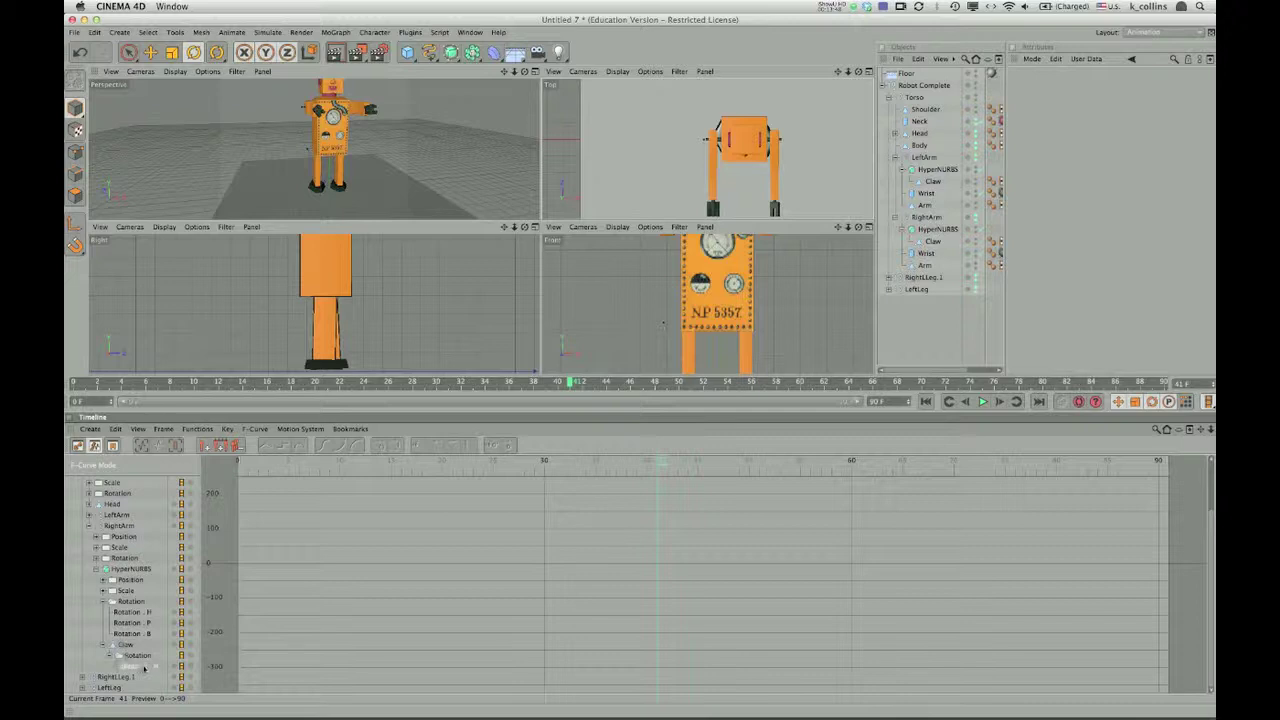
Step: Set the key at frame 25 on the Claw's Rotation H curve to -360°
{"action": "left_click", "coordinate": [142, 665]}
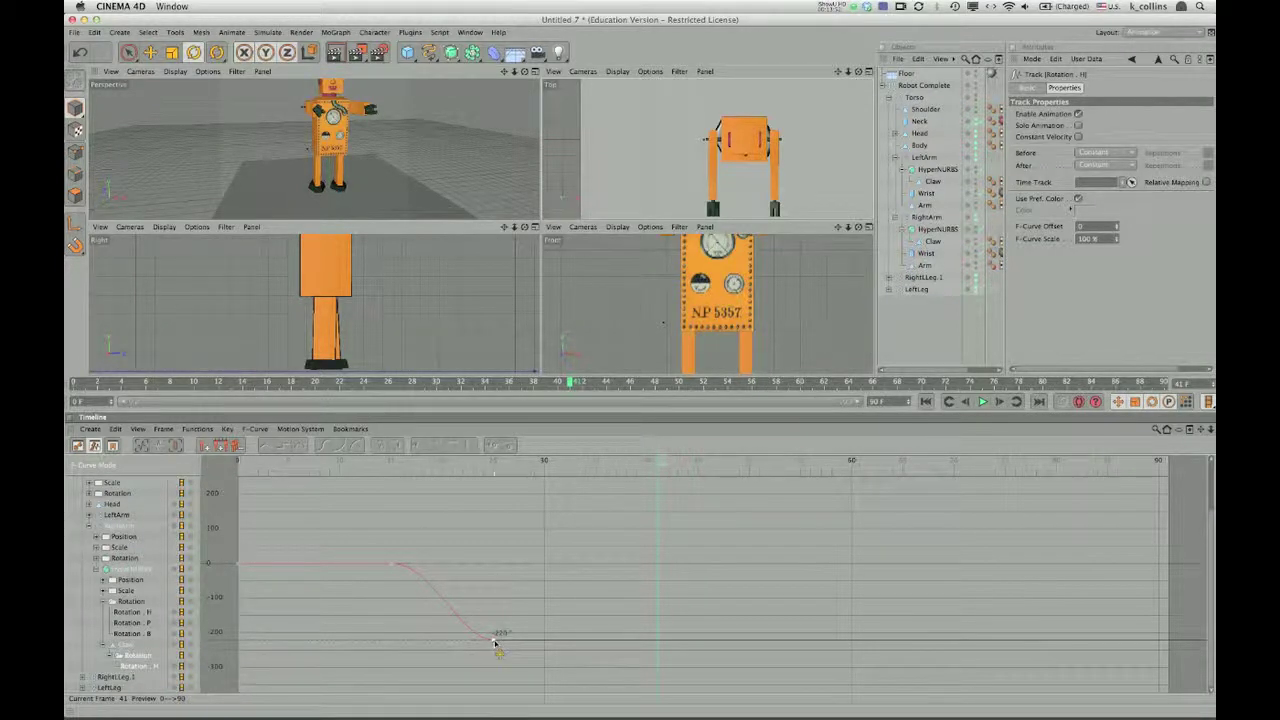
{"action": "left_click_drag", "start_coordinate": [489, 641], "coordinate": [501, 697]}
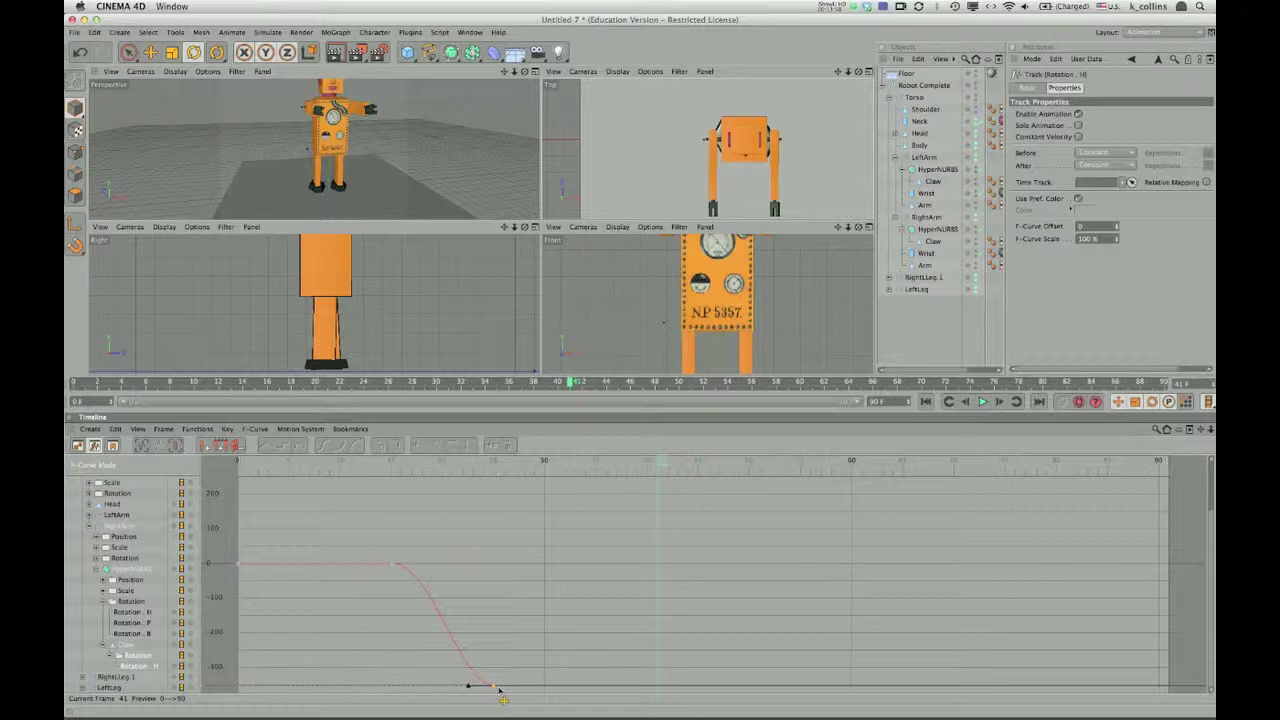
{"action": "left_click", "coordinate": [499, 689]}
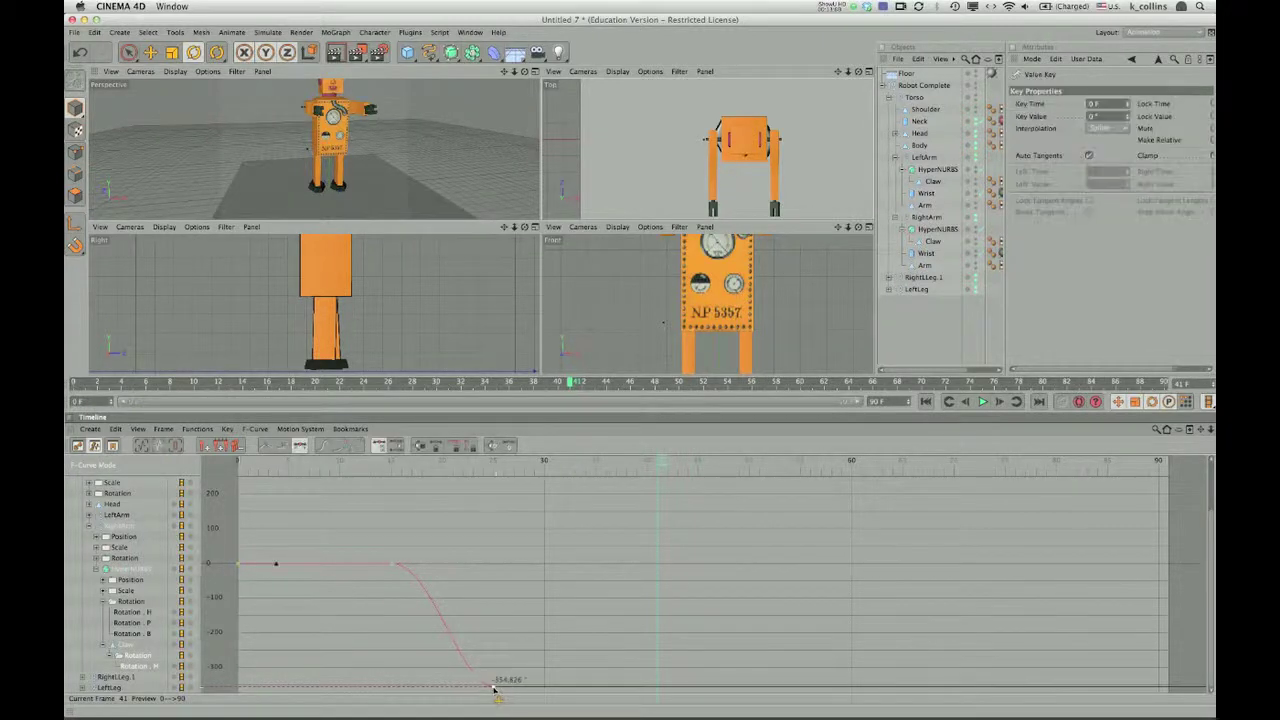
{"action": "left_click", "coordinate": [493, 688]}
{"action": "left_click", "coordinate": [1104, 116]}
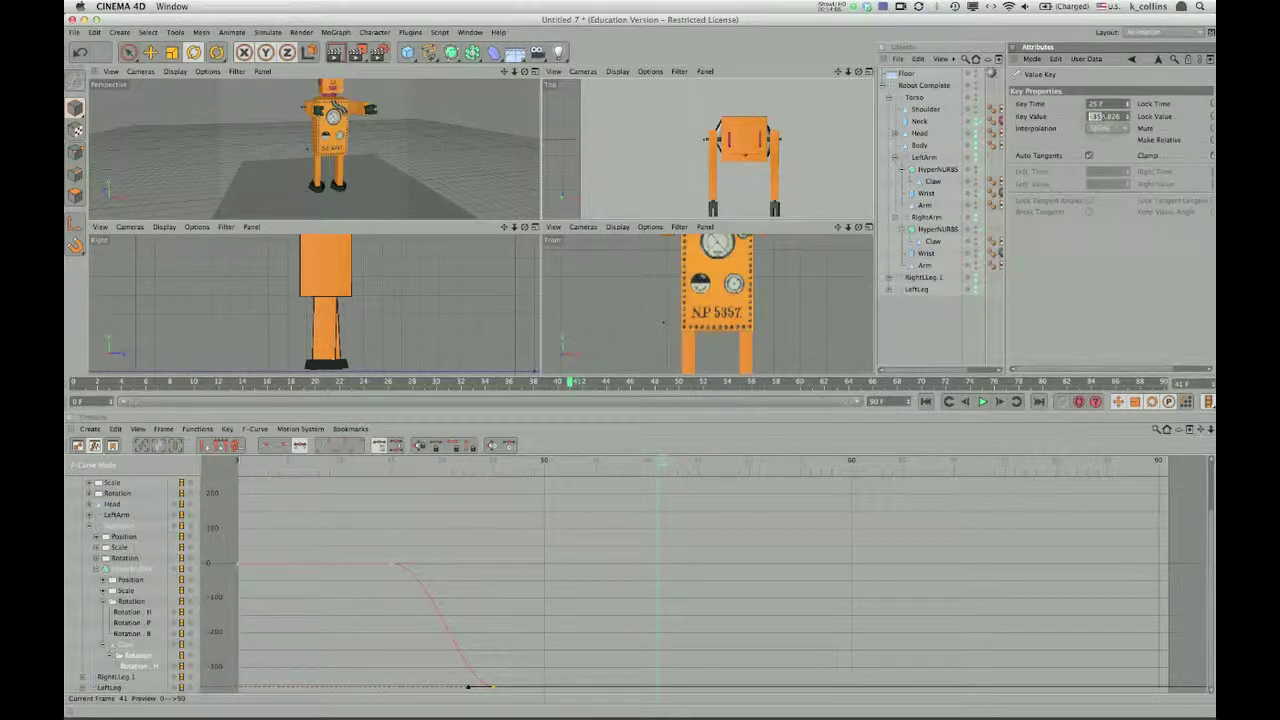
{"action": "left_click", "coordinate": [1104, 117]}
{"action": "double_click", "coordinate": [1106, 117]}
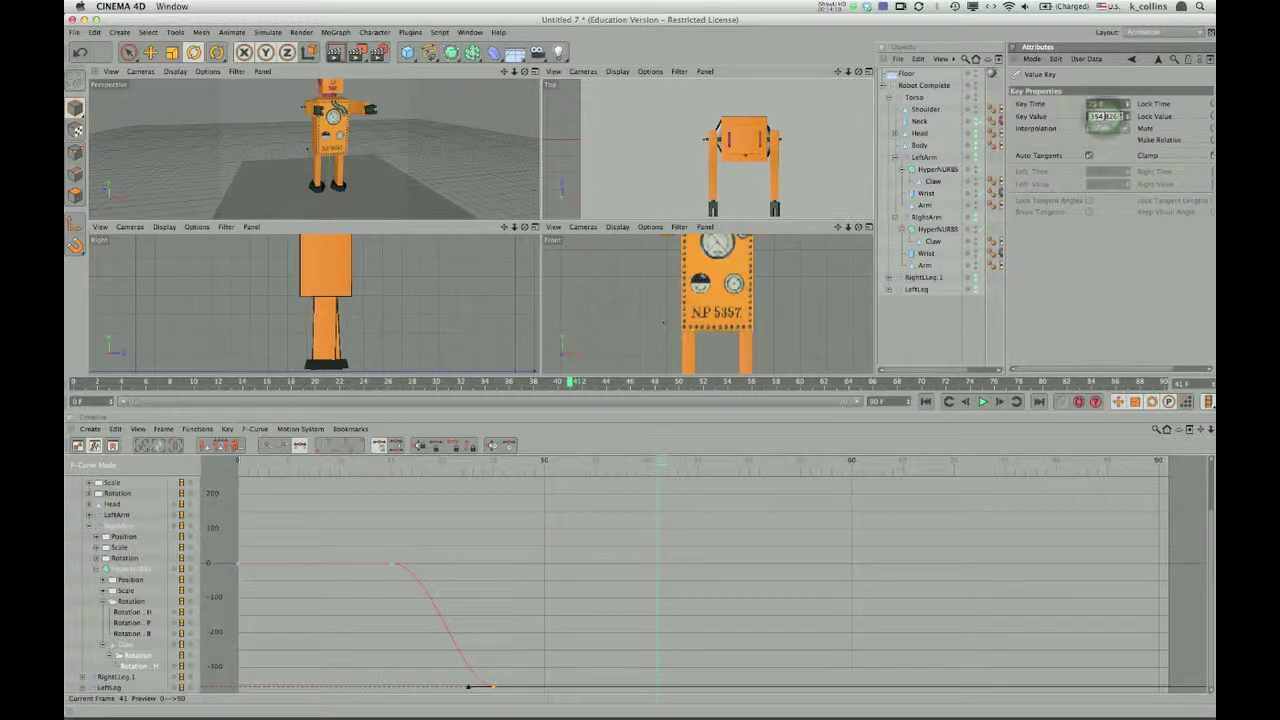
{"action": "type", "text": "360"}
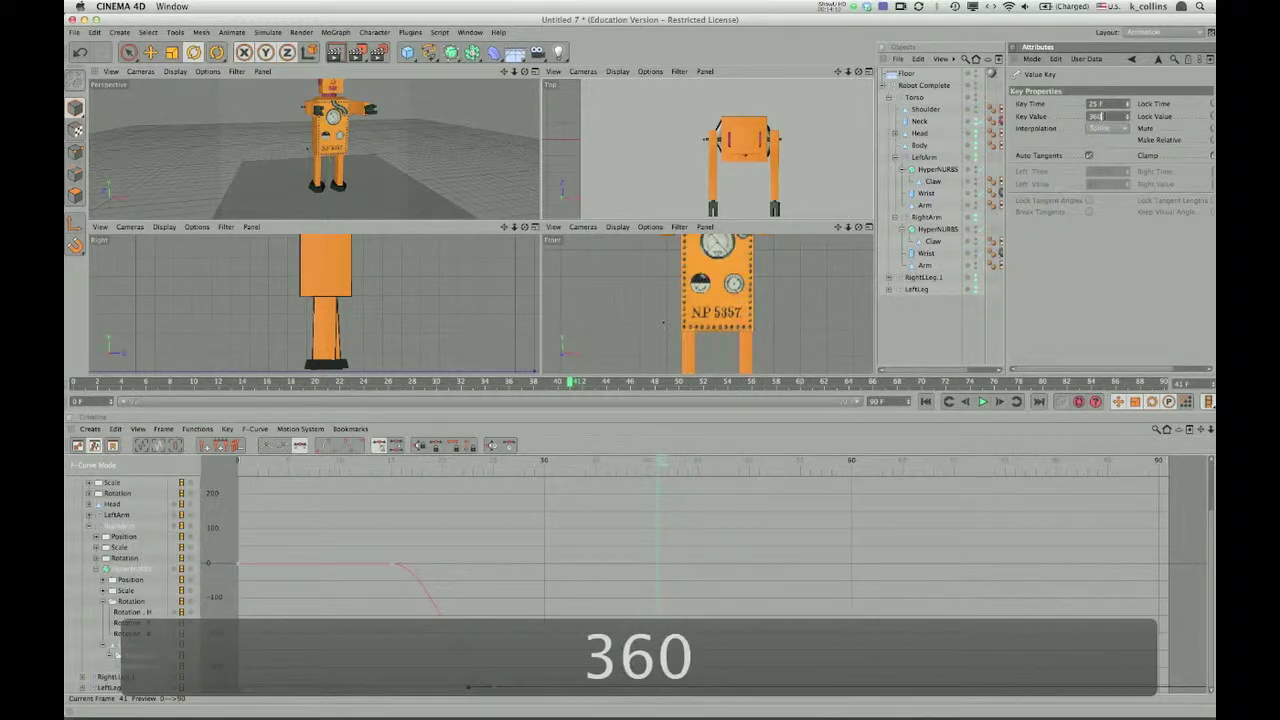
{"action": "key", "text": "Return"}
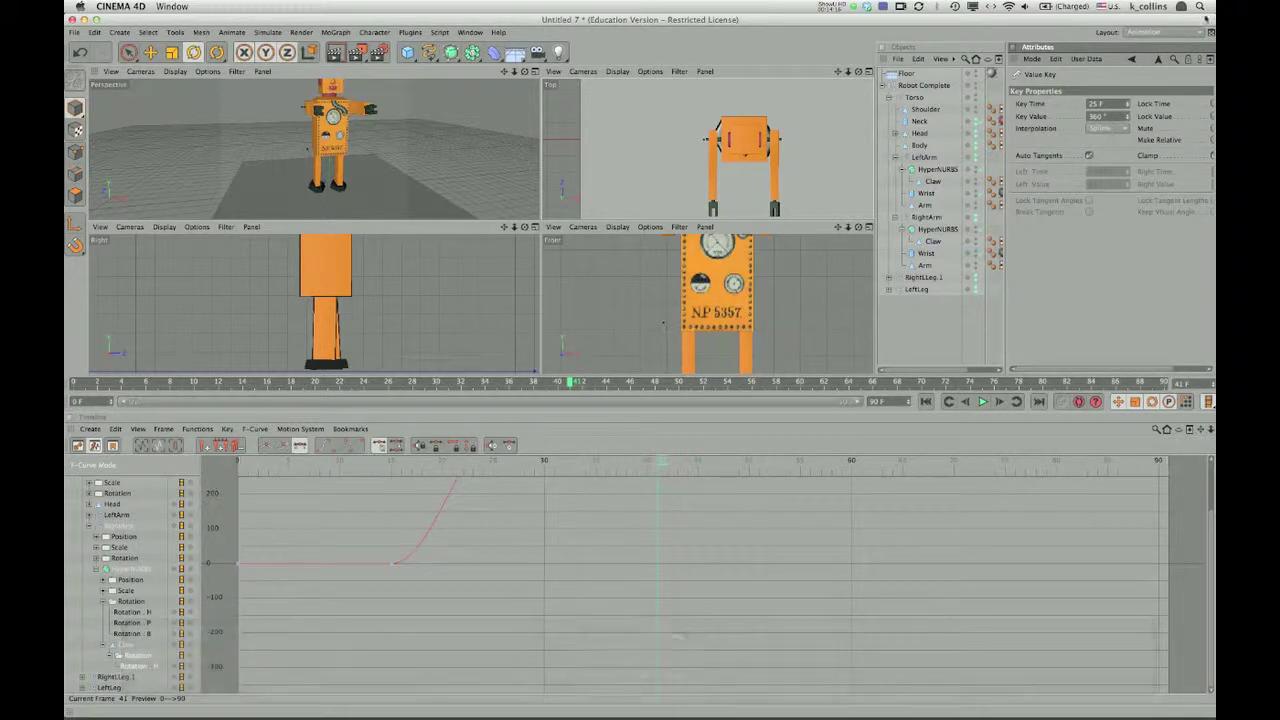
{"action": "left_click", "coordinate": [1090, 117]}
{"action": "type", "text": "-"}
{"action": "key", "text": "Return"}
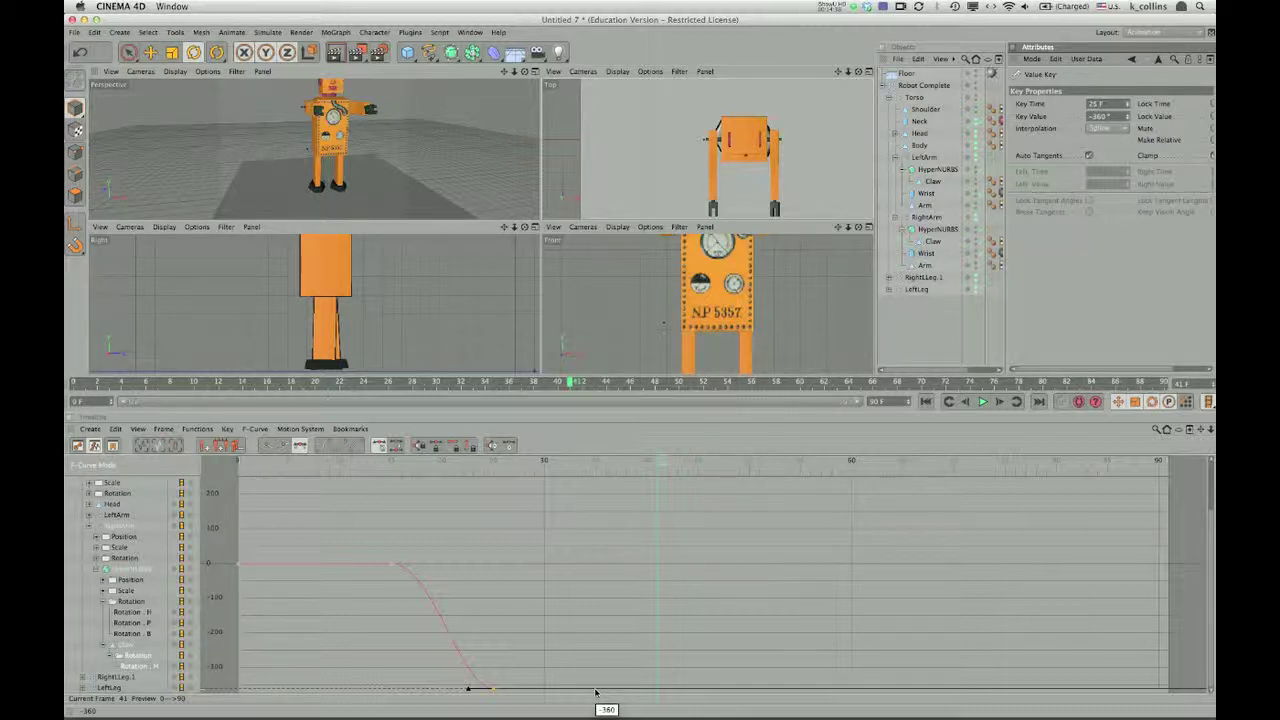
Step: Add a key at about frame 35 on the Claw's Rotation H curve and set its value to 360°
{"action": "left_click", "coordinate": [595, 690], "text": "ctrl"}
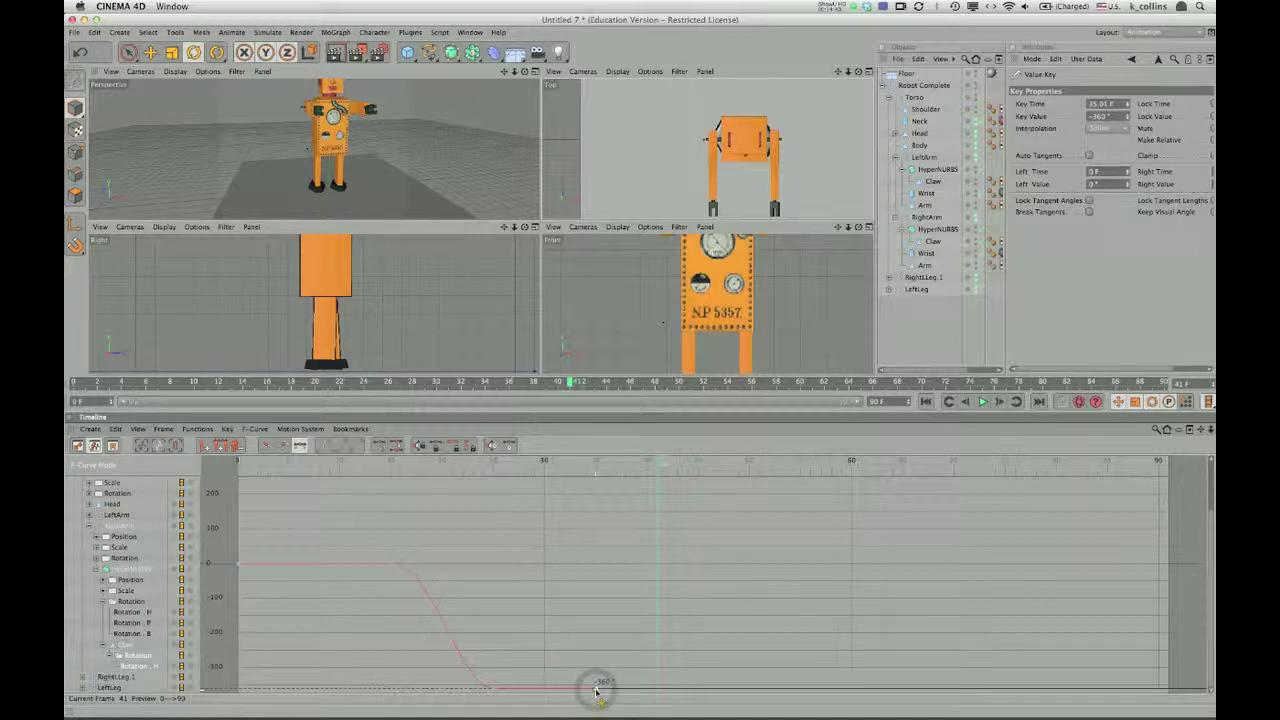
{"action": "left_click", "coordinate": [597, 690]}
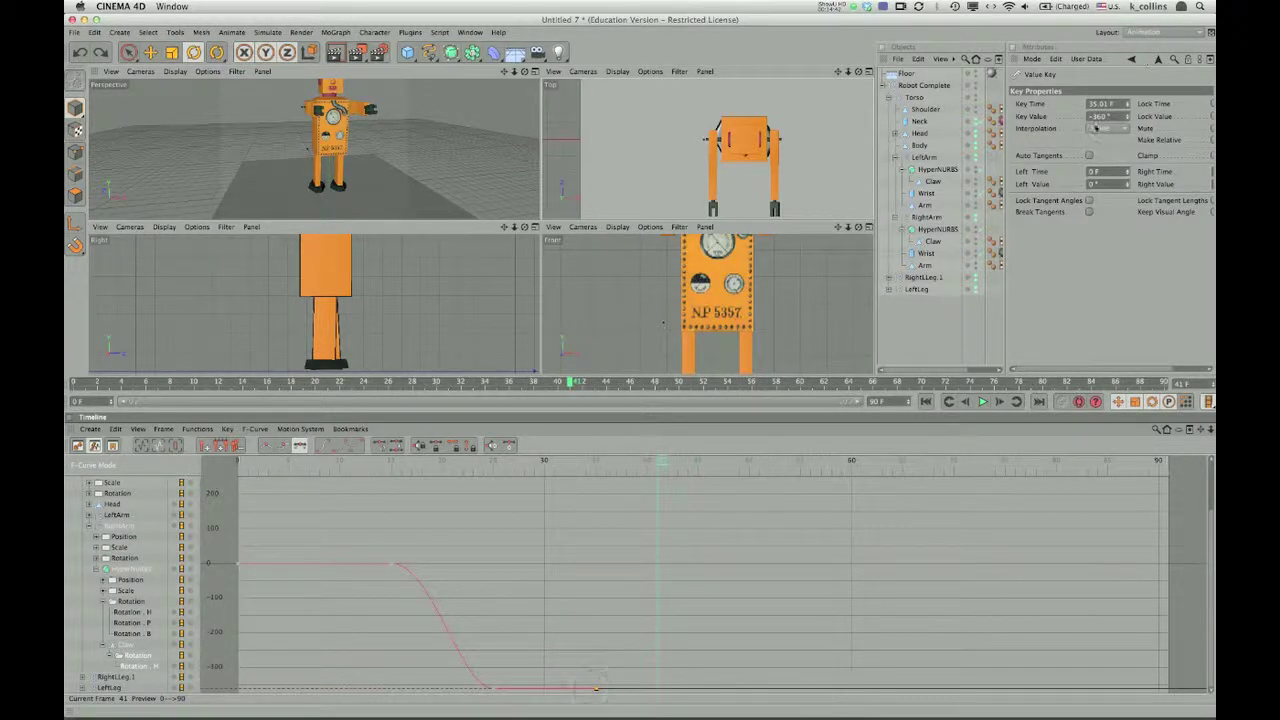
{"action": "left_click", "coordinate": [1094, 117]}
{"action": "key", "text": "BackSpace"}
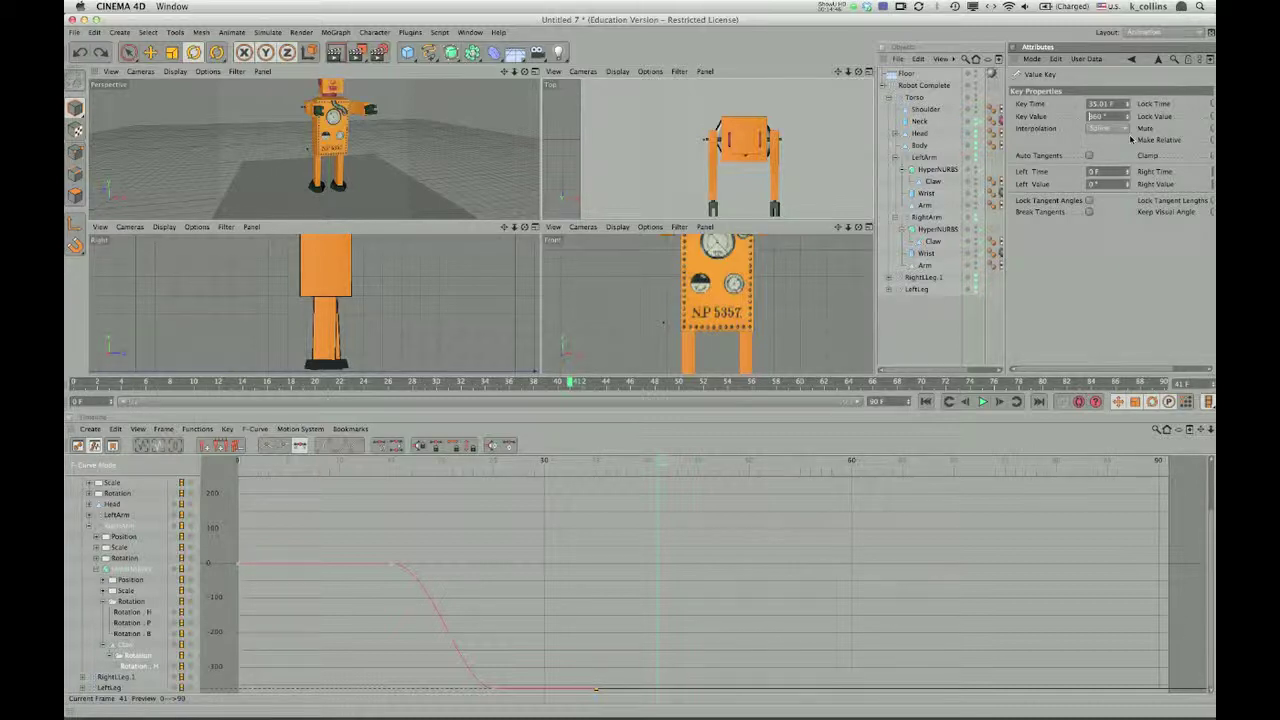
{"action": "key", "text": "Return"}
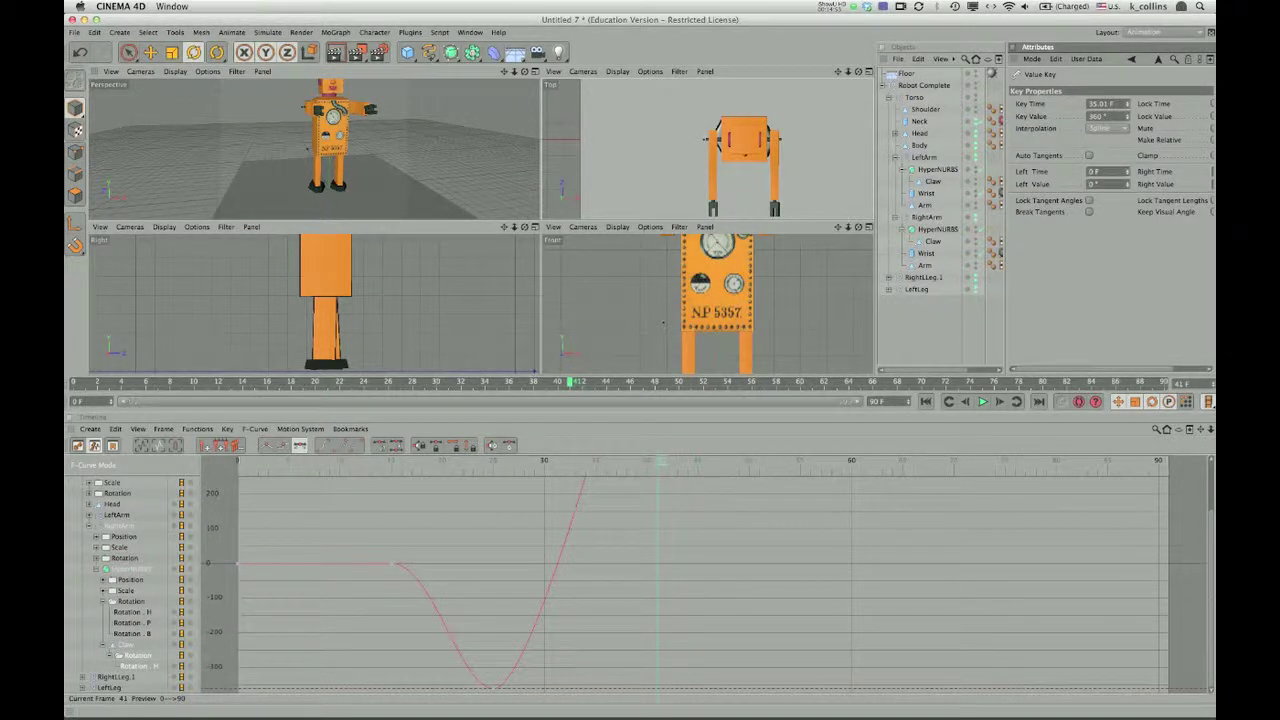
Step: Duplicate the Claw's Rotation H keys at frames 25 and 35 to about frames 45 and 55
{"action": "left_click_drag", "start_coordinate": [1211, 568], "coordinate": [1195, 491]}
{"action": "left_click_drag", "start_coordinate": [1211, 430], "coordinate": [1194, 458]}
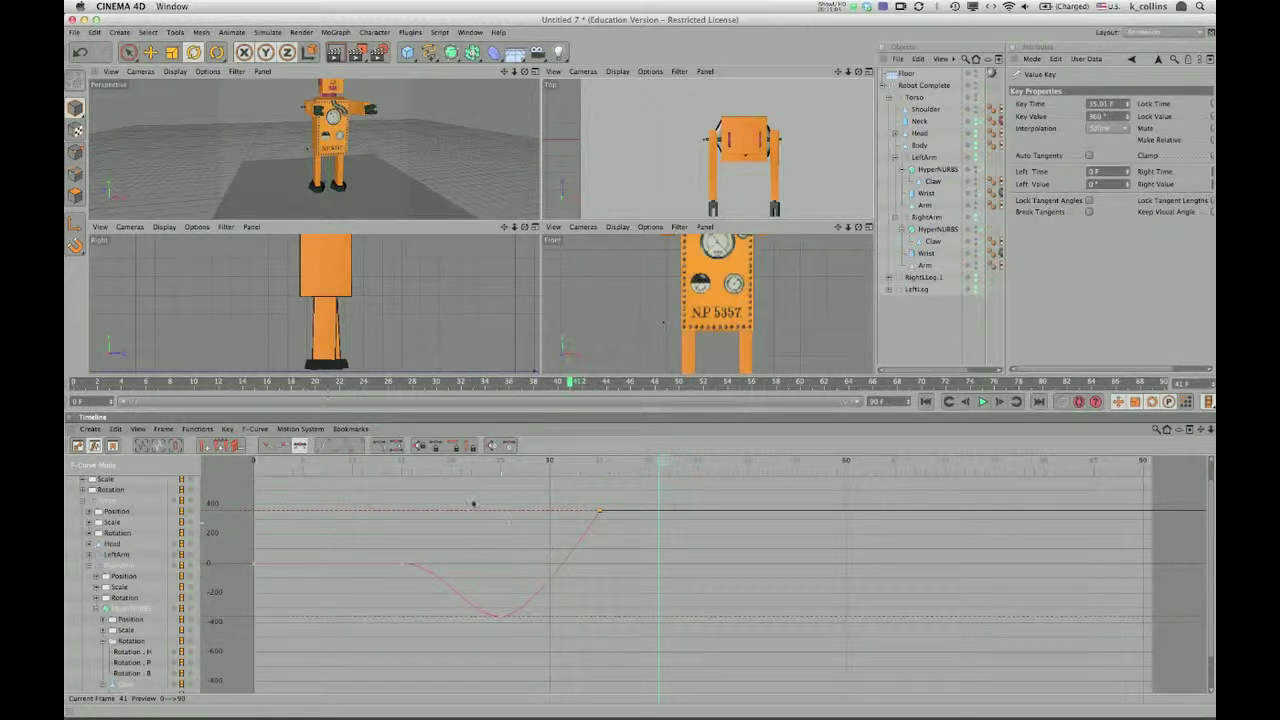
{"action": "left_click_drag", "start_coordinate": [471, 491], "coordinate": [638, 645]}
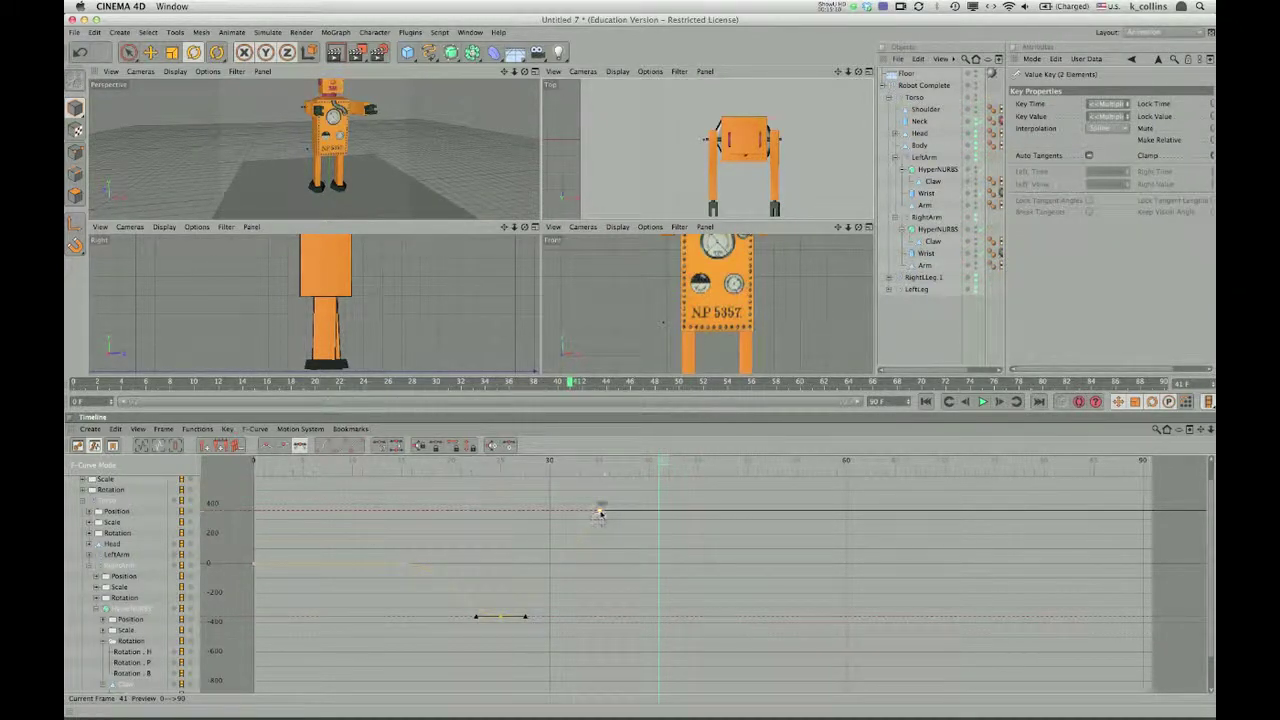
{"action": "left_click_drag", "start_coordinate": [601, 513], "coordinate": [797, 516], "text": "ctrl"}
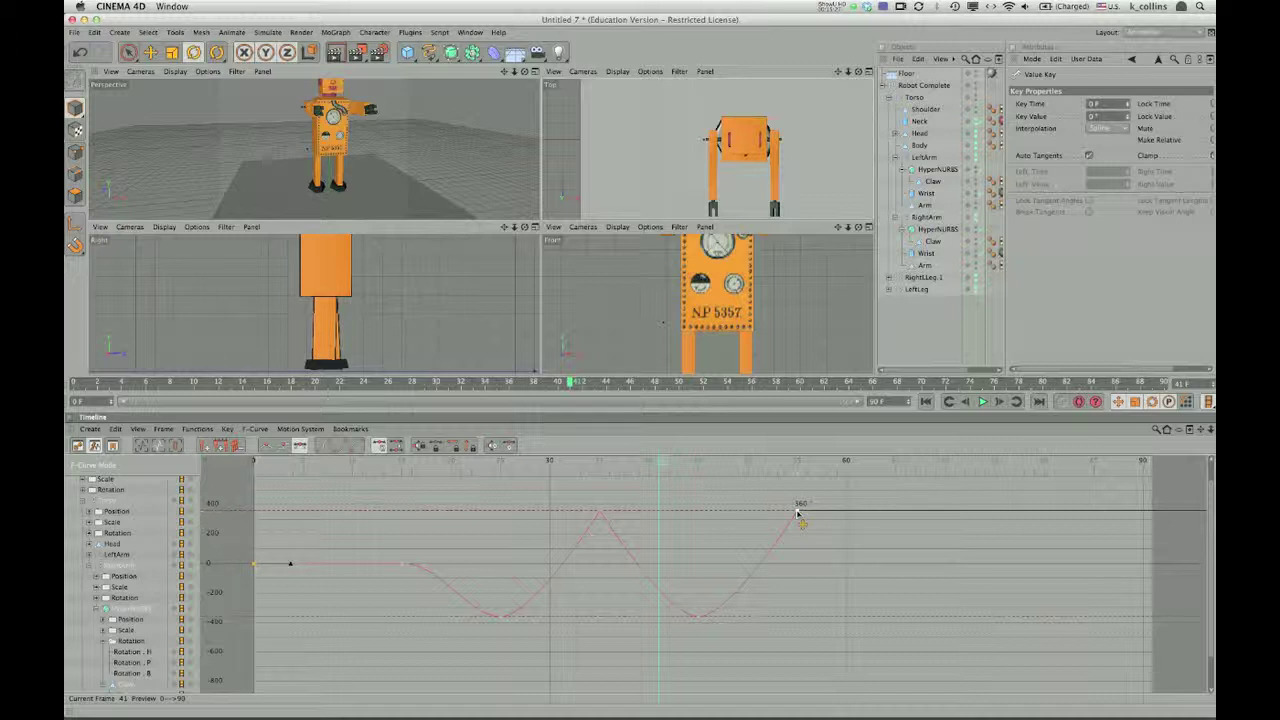
Step: Duplicate the Claw's low and high Rotation H keys further along the curve, to about frames 65, 75, 85 and 95
{"action": "left_click_drag", "start_coordinate": [478, 497], "coordinate": [843, 630]}
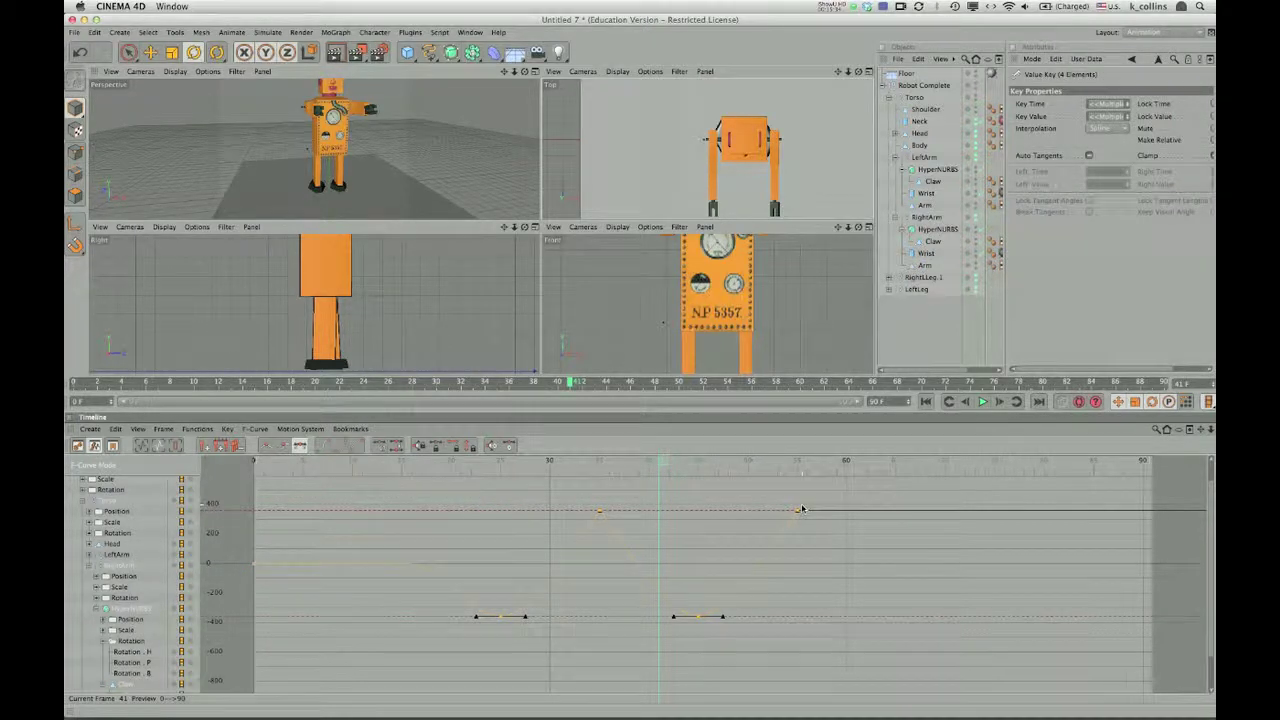
{"action": "left_click_drag", "start_coordinate": [839, 519], "coordinate": [992, 510]}
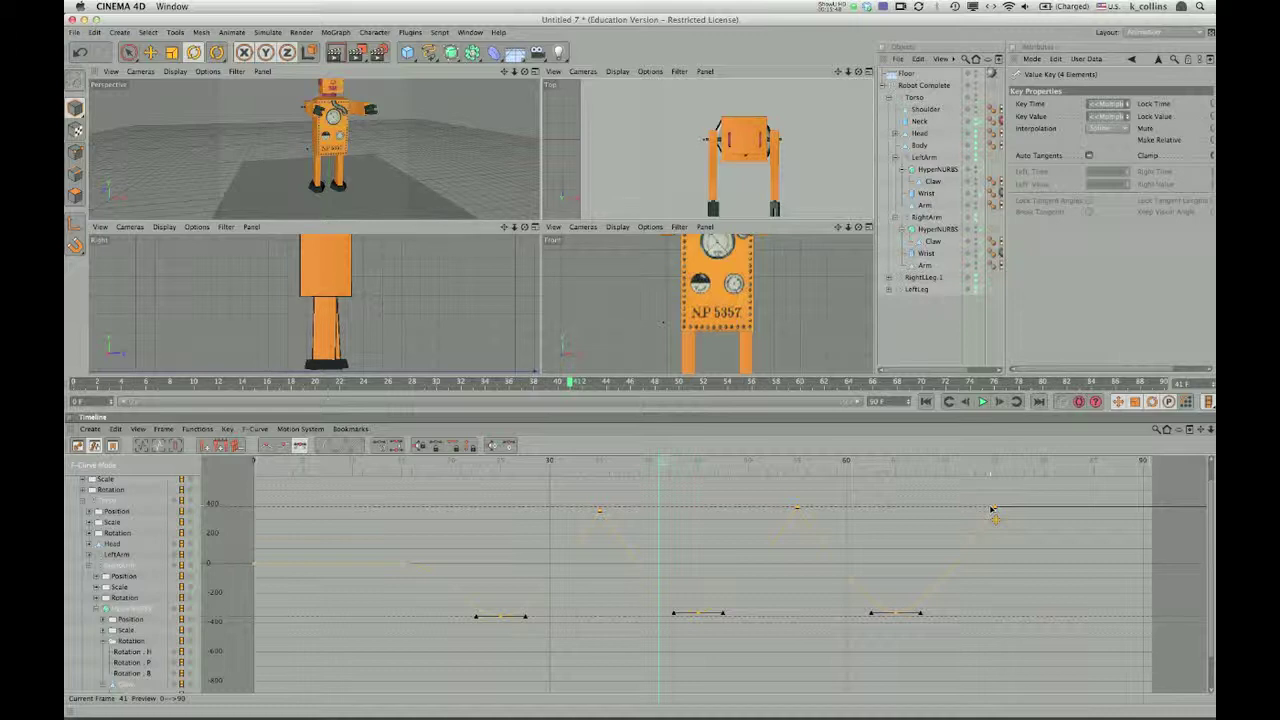
{"action": "left_click_drag", "start_coordinate": [993, 510], "coordinate": [1133, 507], "text": "ctrl"}
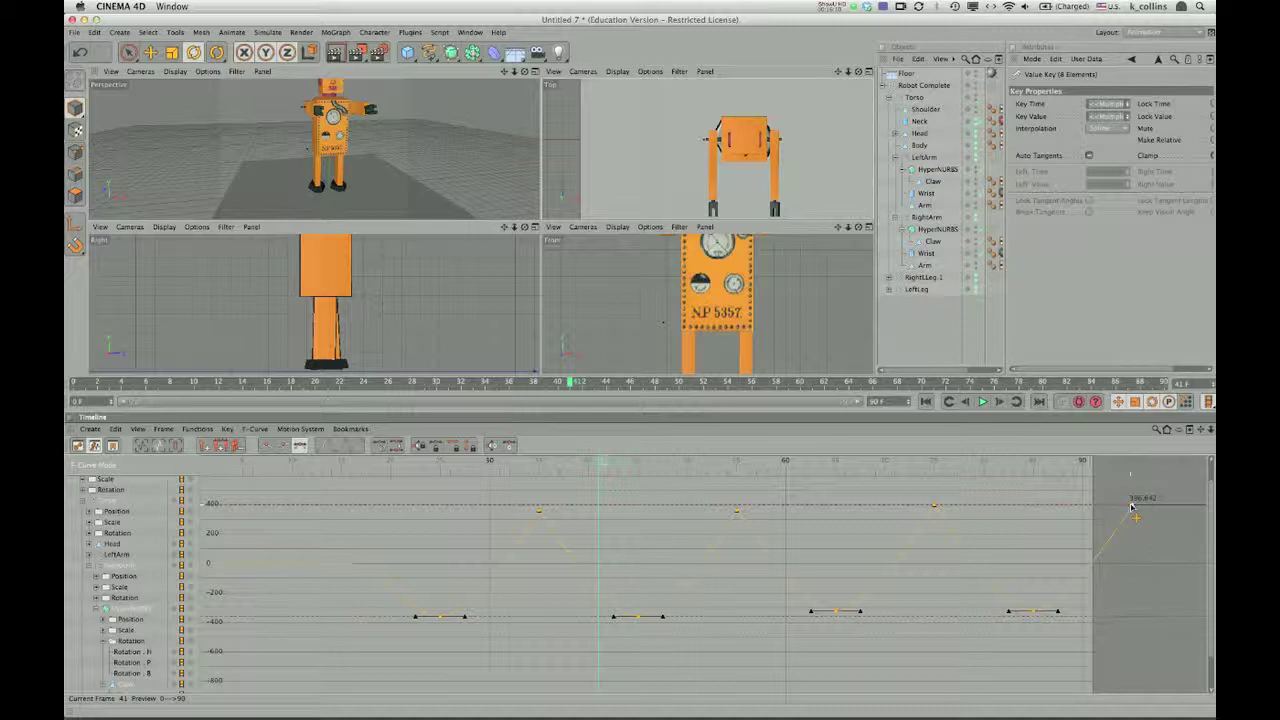
{"action": "left_click_drag", "start_coordinate": [1131, 507], "coordinate": [1131, 505], "text": "ctrl"}
Step: Select the four upper keys of the Claw's Rotation H curve and set their value to 360°
{"action": "left_click_drag", "start_coordinate": [503, 492], "coordinate": [1160, 519]}
{"action": "left_click", "coordinate": [1113, 116]}
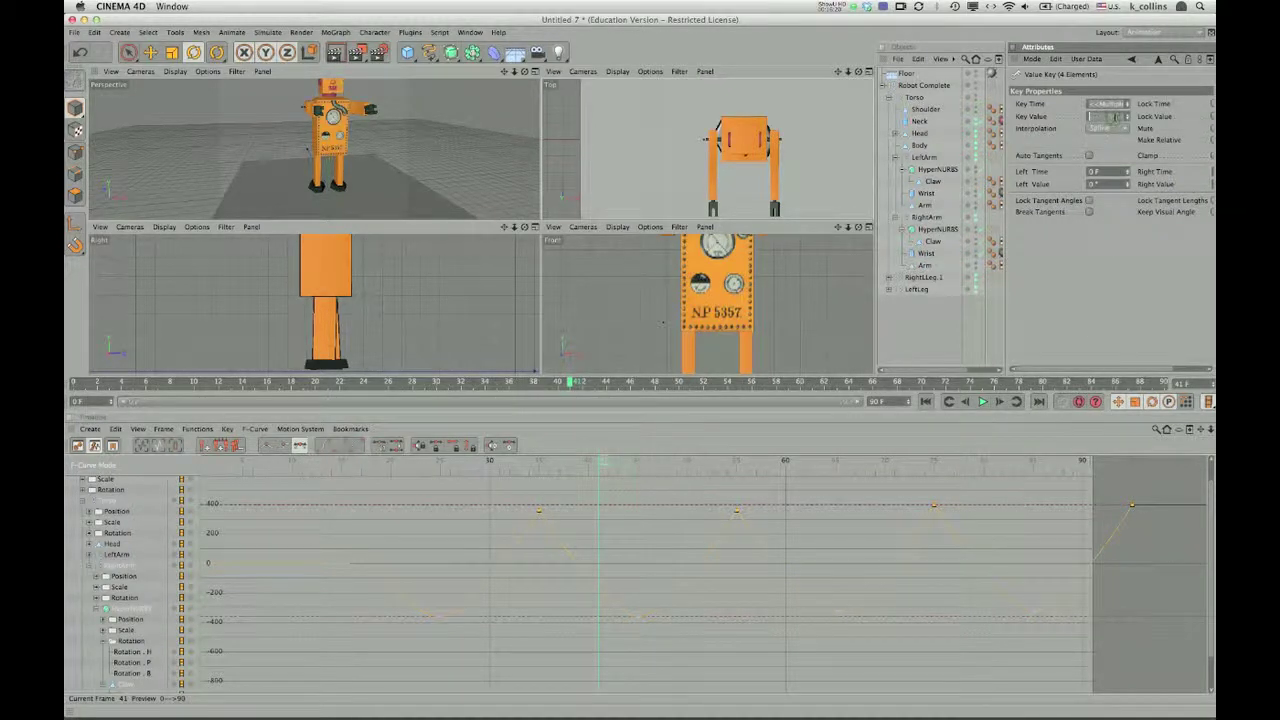
{"action": "type", "text": "360"}
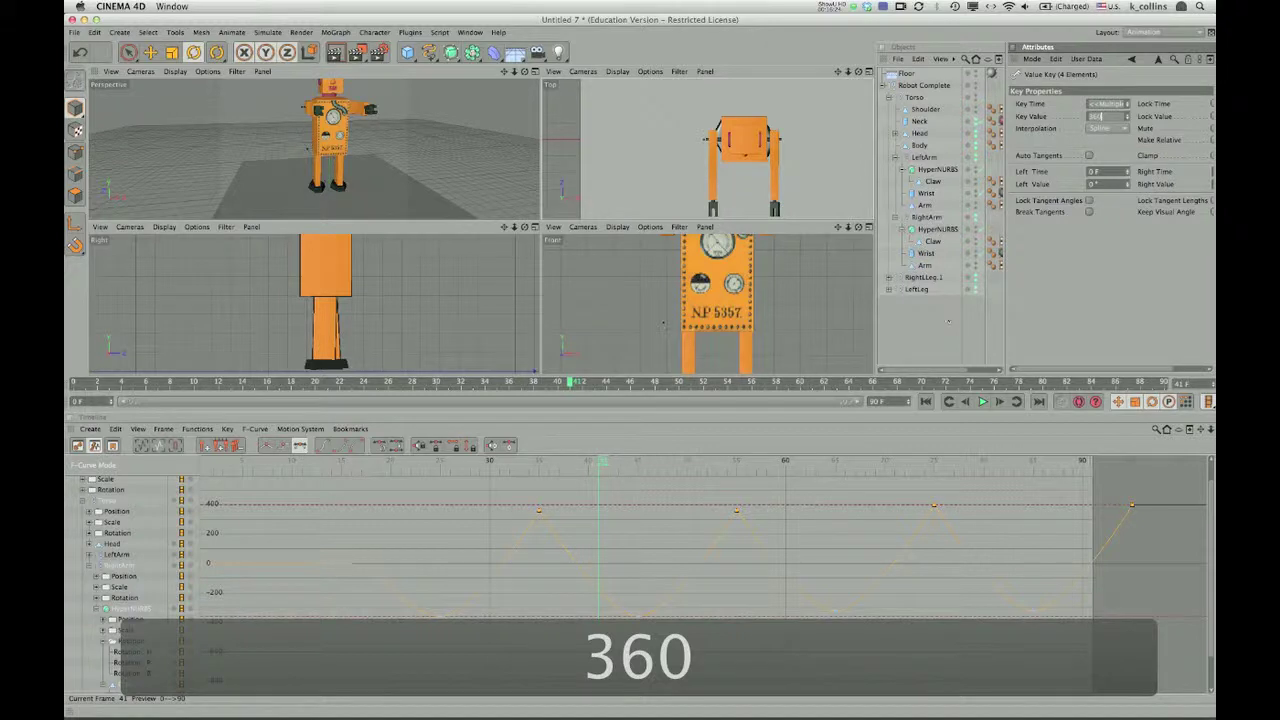
{"action": "left_click", "coordinate": [820, 672]}
Step: Set the four lower keys of the right Claw's Rotation H curve to -360° and scrub the animation to frame 54
{"action": "left_click_drag", "start_coordinate": [388, 604], "coordinate": [1087, 649]}
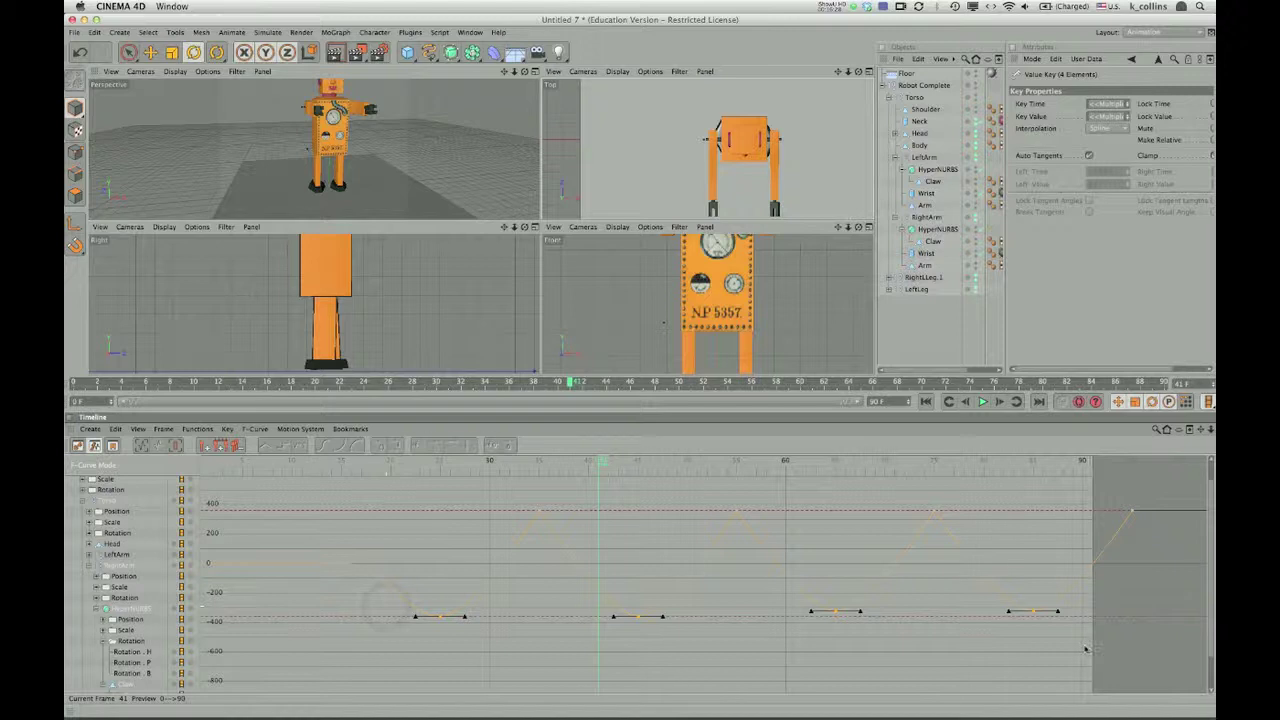
{"action": "left_click", "coordinate": [1101, 116]}
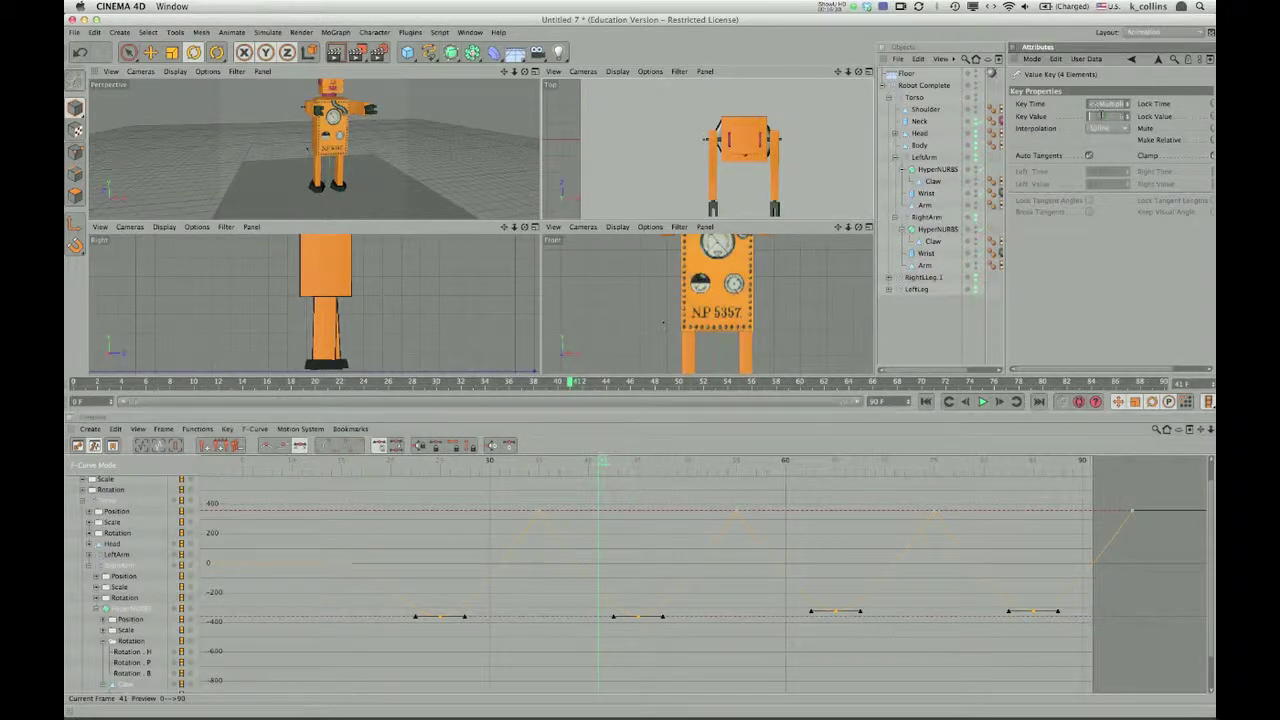
{"action": "type", "text": "-360"}
{"action": "key", "text": "Return"}
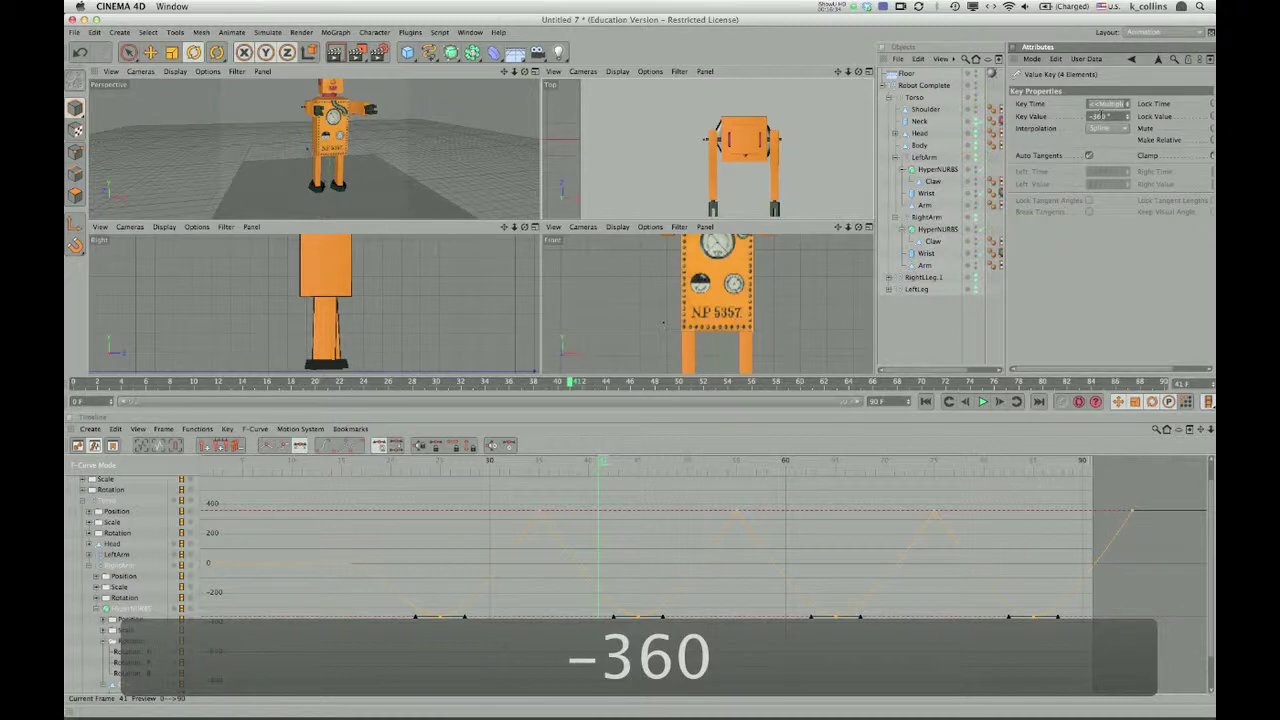
{"action": "left_click", "coordinate": [1018, 645]}
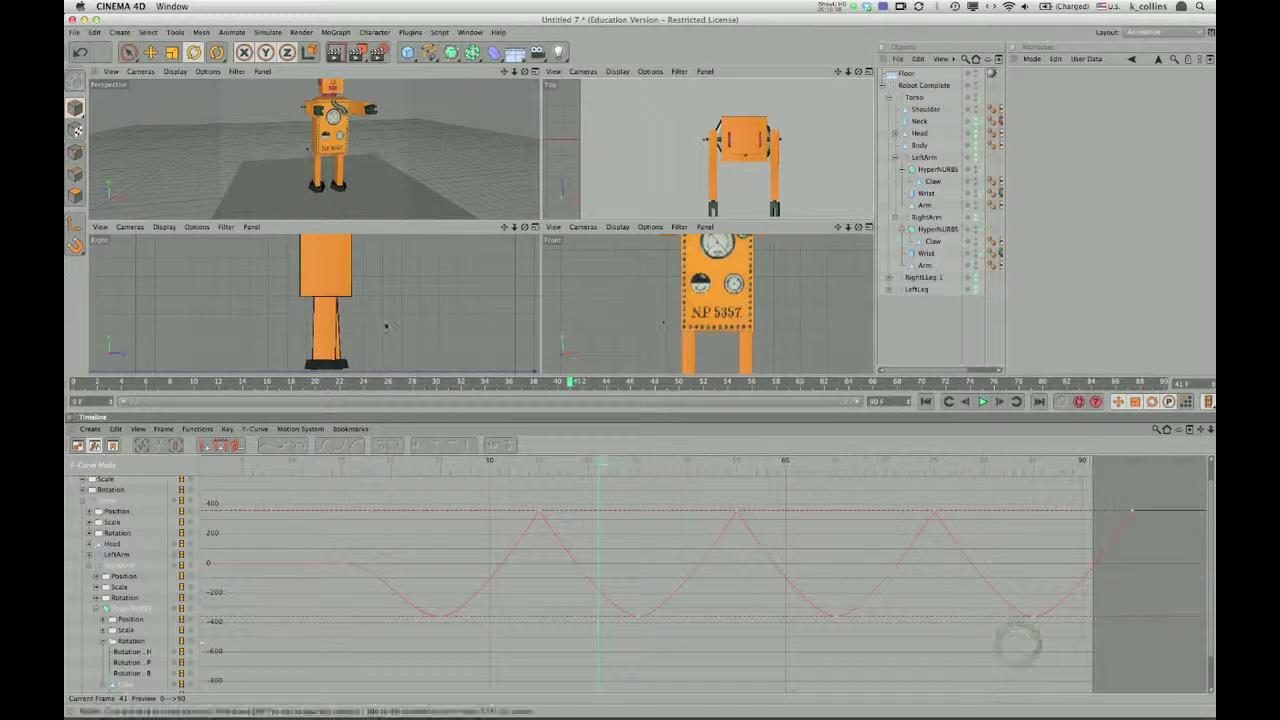
{"action": "left_click_drag", "start_coordinate": [574, 383], "coordinate": [730, 399]}
{"action": "mouse_move", "coordinate": [838, 406]}
{"action": "left_mouse_down"}
{"action": "mouse_move", "coordinate": [624, 402]}
{"action": "mouse_move", "coordinate": [791, 402]}
{"action": "mouse_move", "coordinate": [728, 381]}
{"action": "left_mouse_up"}
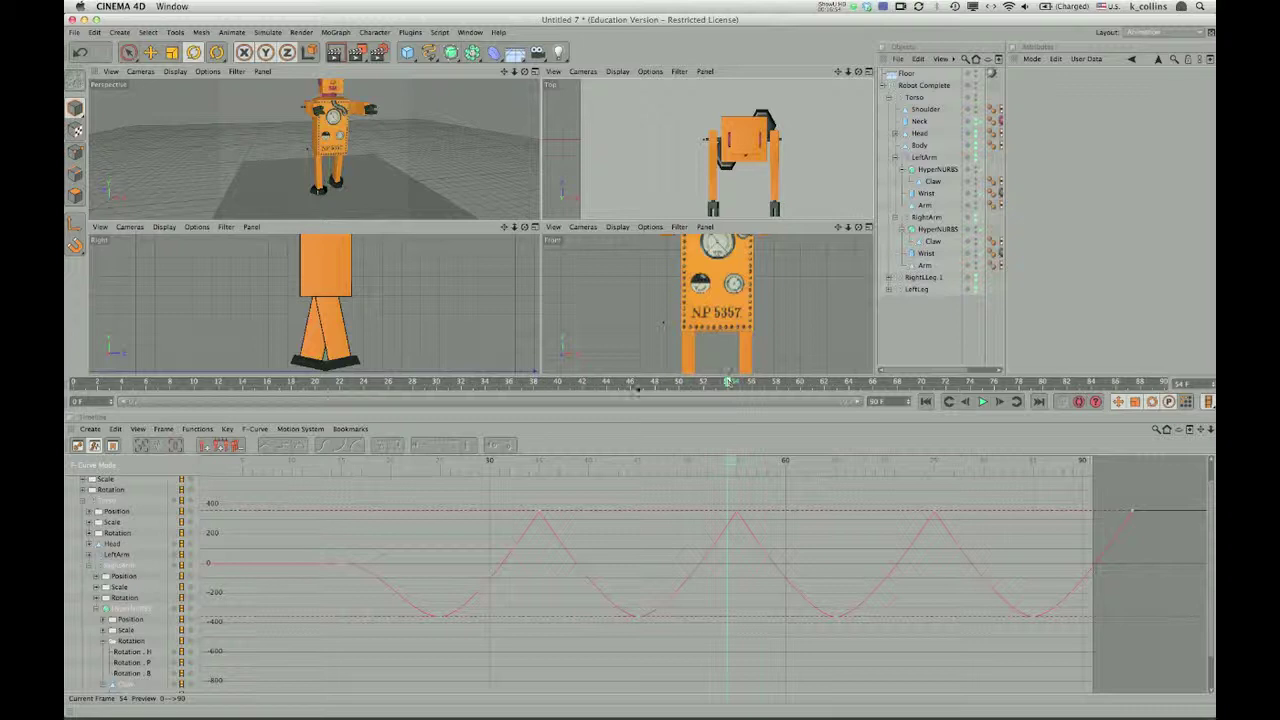
Step: Delete the Position and Scale tracks of the Claw inside the LeftArm's HyperNURBS
{"action": "left_click", "coordinate": [99, 611]}
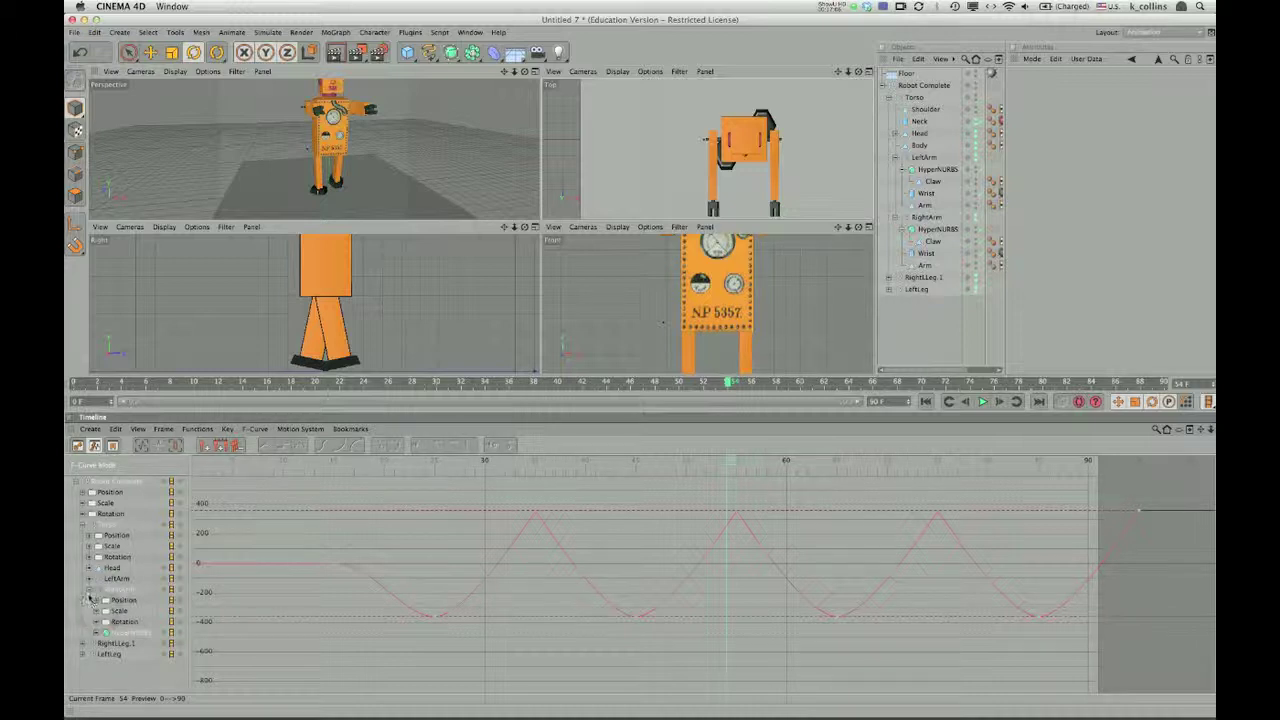
{"action": "left_click", "coordinate": [89, 590]}
{"action": "left_click", "coordinate": [89, 579]}
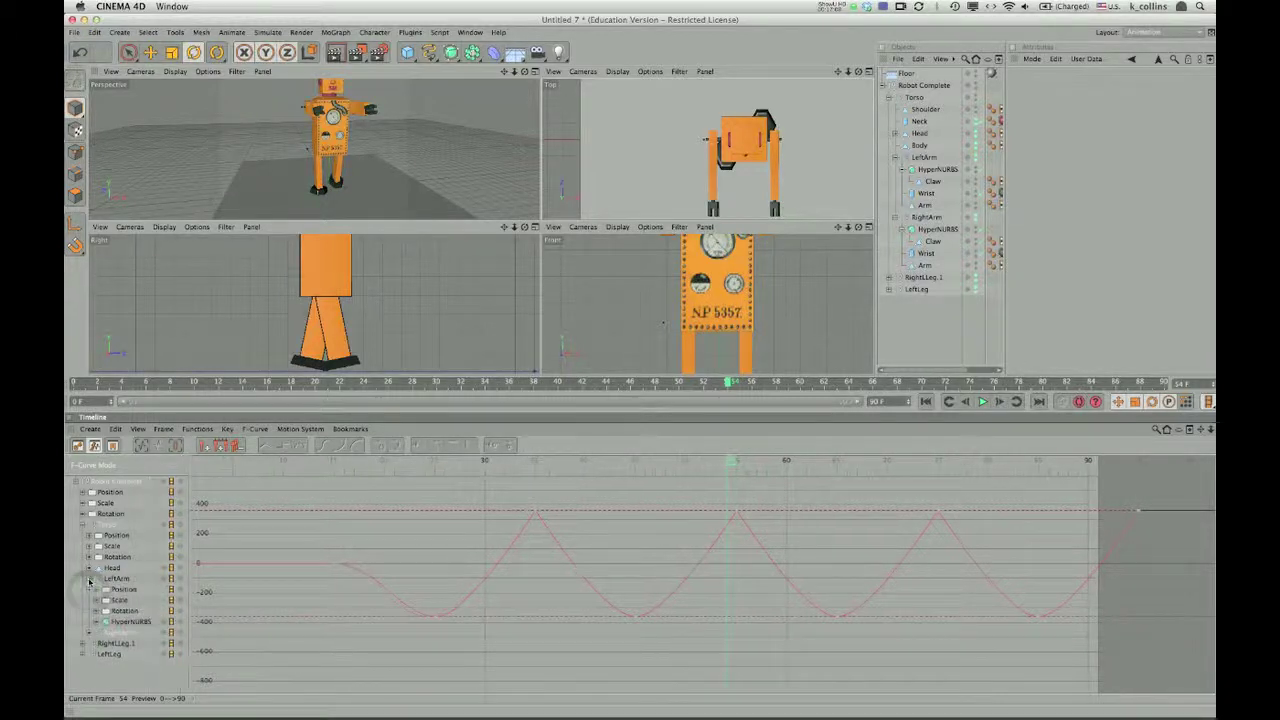
{"action": "left_click", "coordinate": [96, 622]}
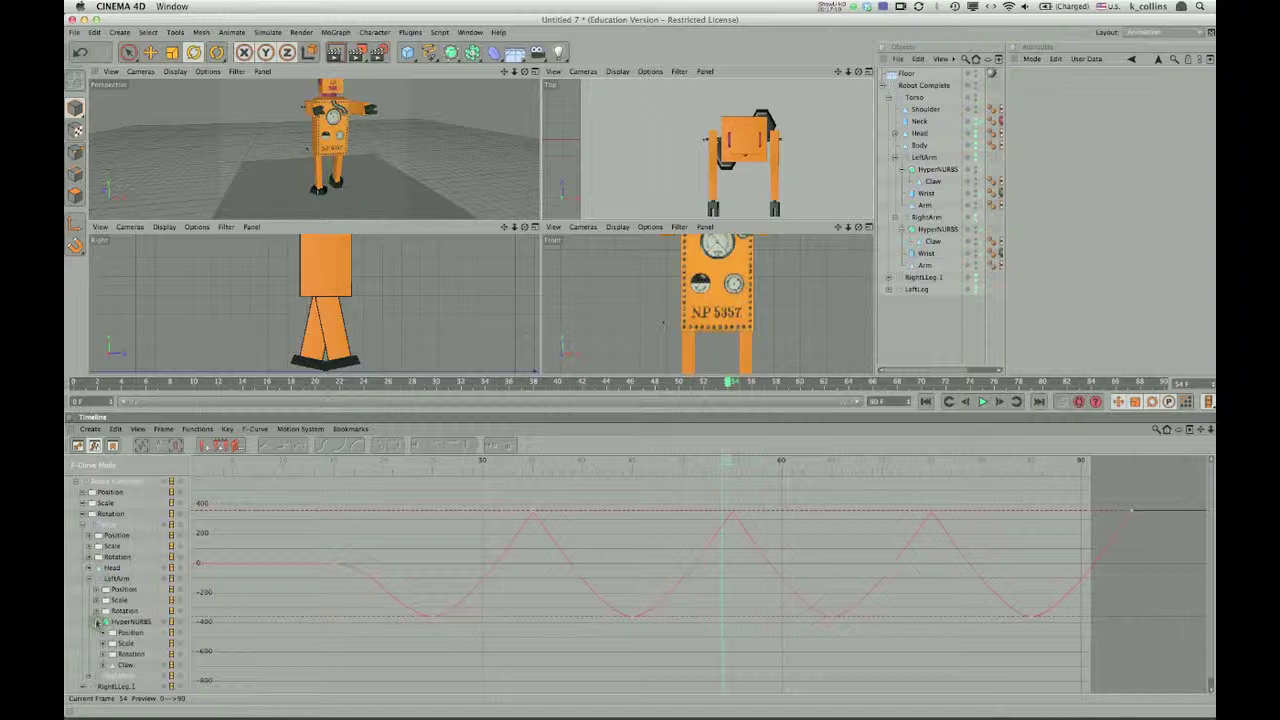
{"action": "left_click", "coordinate": [103, 666]}
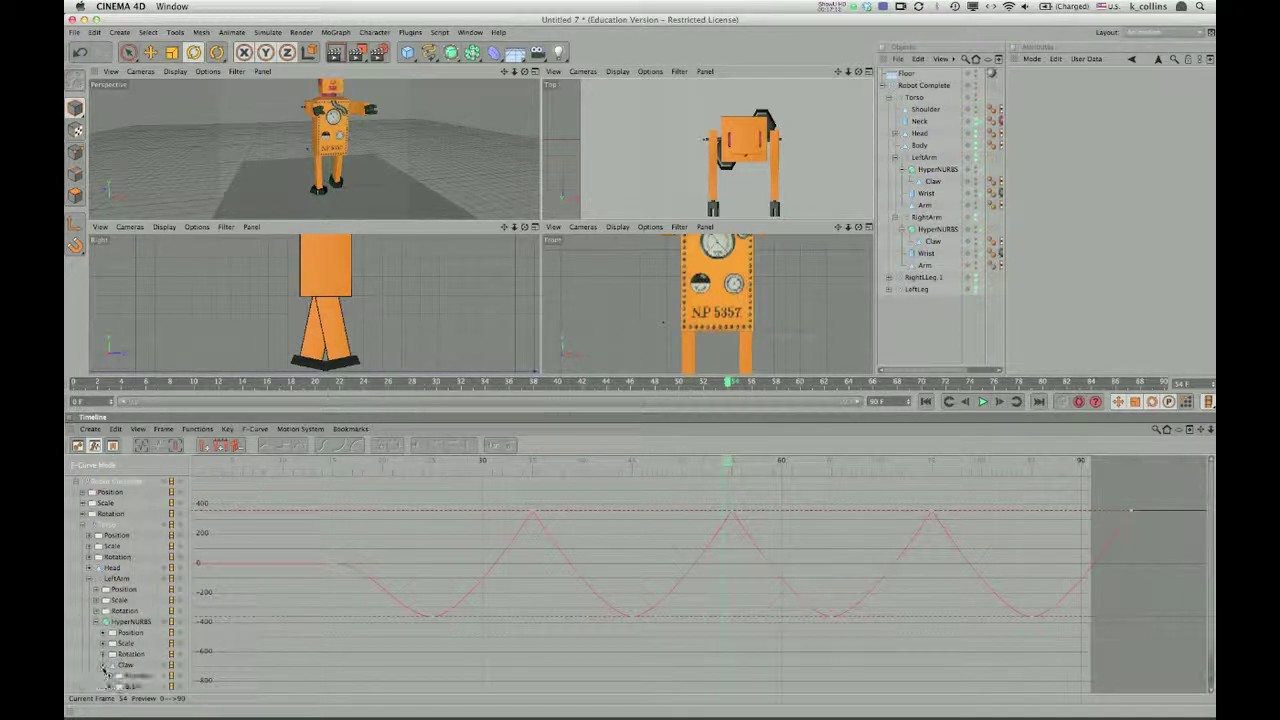
{"action": "scroll", "coordinate": [106, 668], "scroll_direction": "down", "scroll_amount": 3}
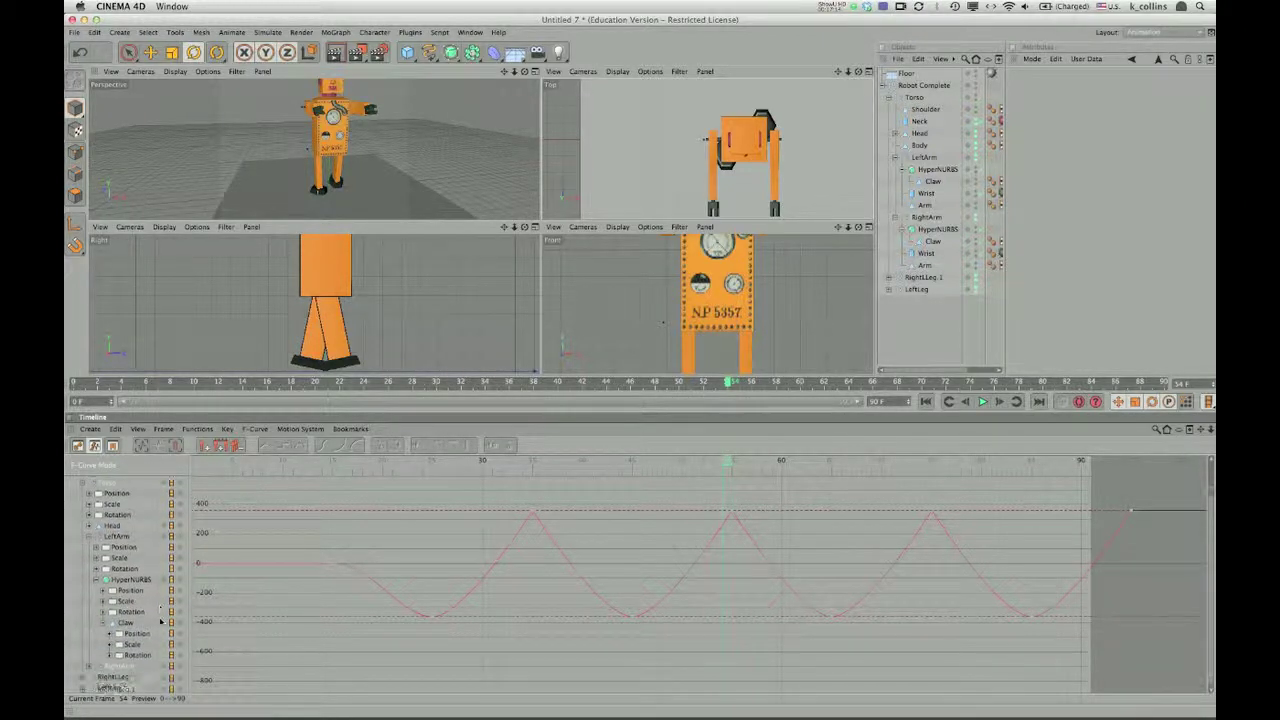
{"action": "left_click", "coordinate": [137, 634]}
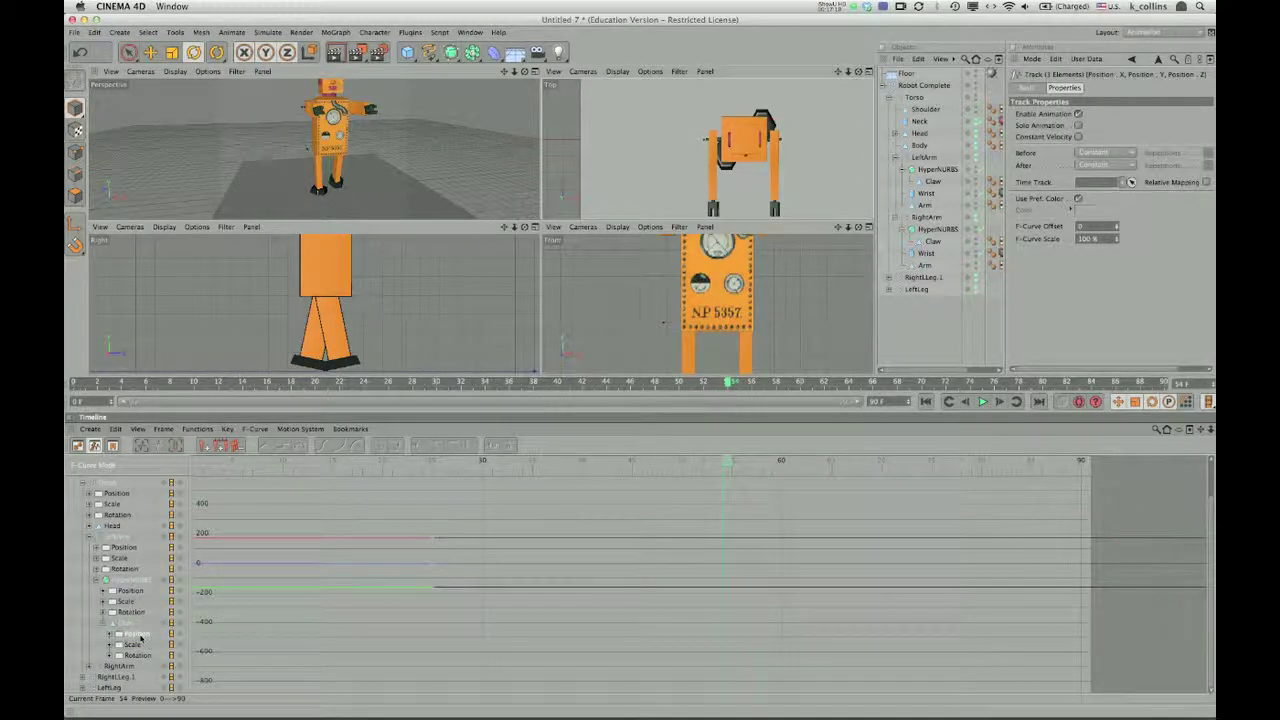
{"action": "key", "text": "Delete"}
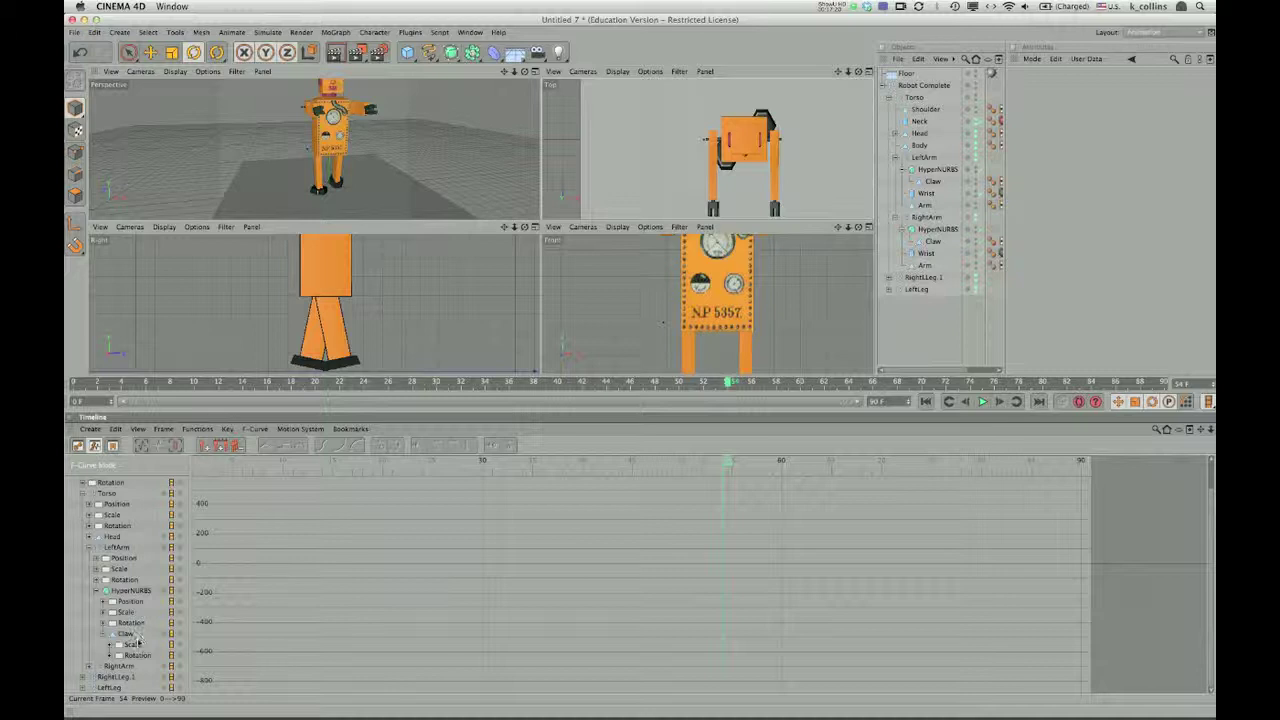
{"action": "left_click", "coordinate": [137, 646]}
{"action": "key", "text": "Delete"}
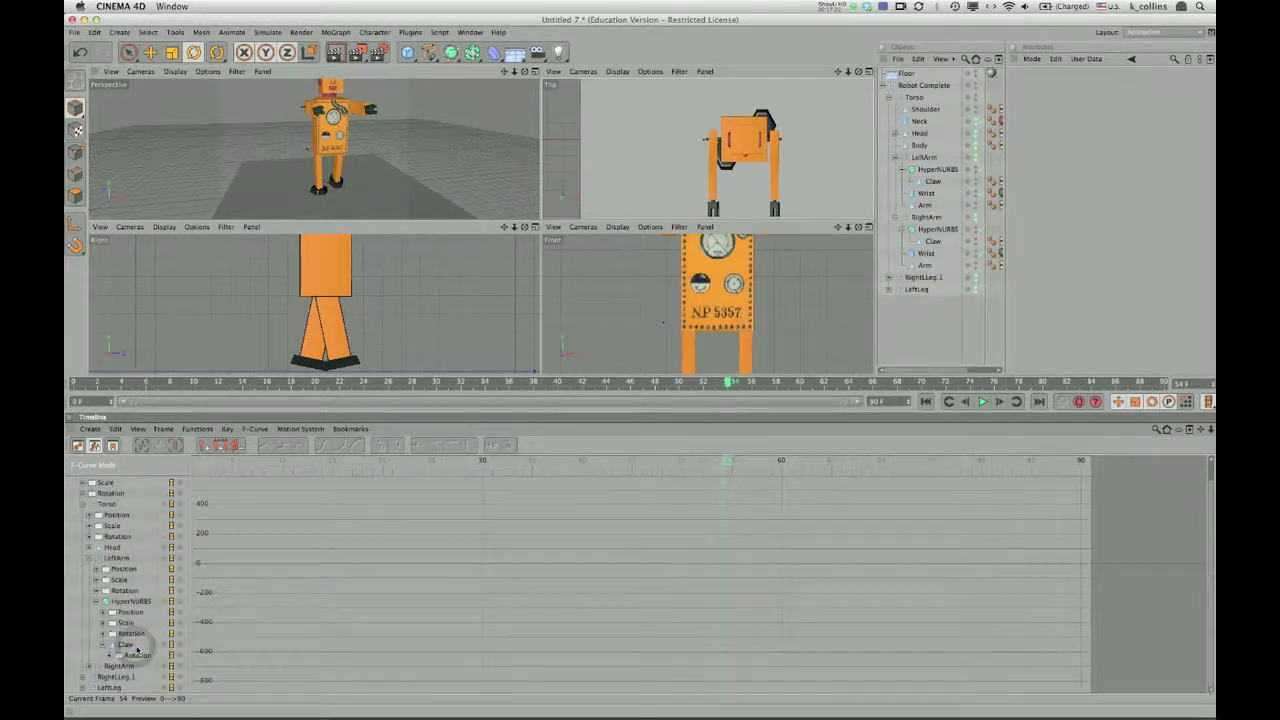
Step: Delete the Rotation P and Rotation B tracks of the LeftArm's Claw
{"action": "left_click", "coordinate": [138, 655]}
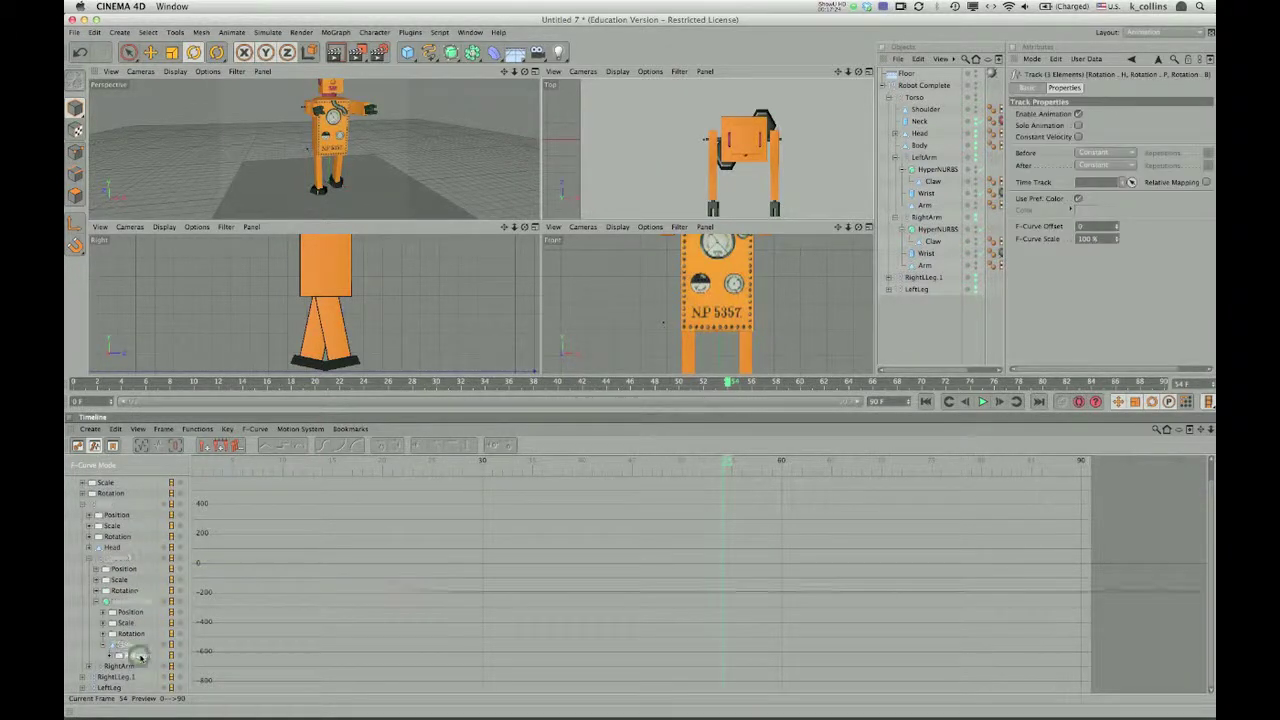
{"action": "left_click", "coordinate": [111, 655]}
{"action": "left_click", "coordinate": [138, 675]}
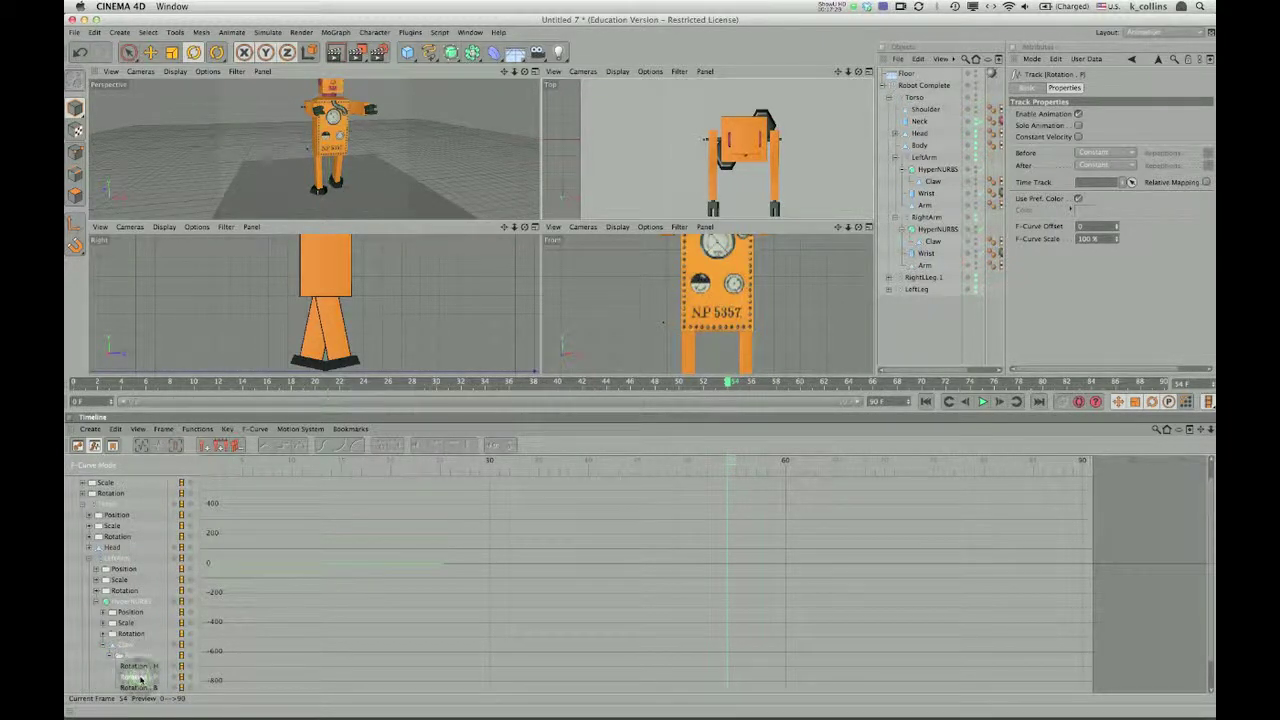
{"action": "key", "text": "Delete"}
{"action": "left_click", "coordinate": [139, 677]}
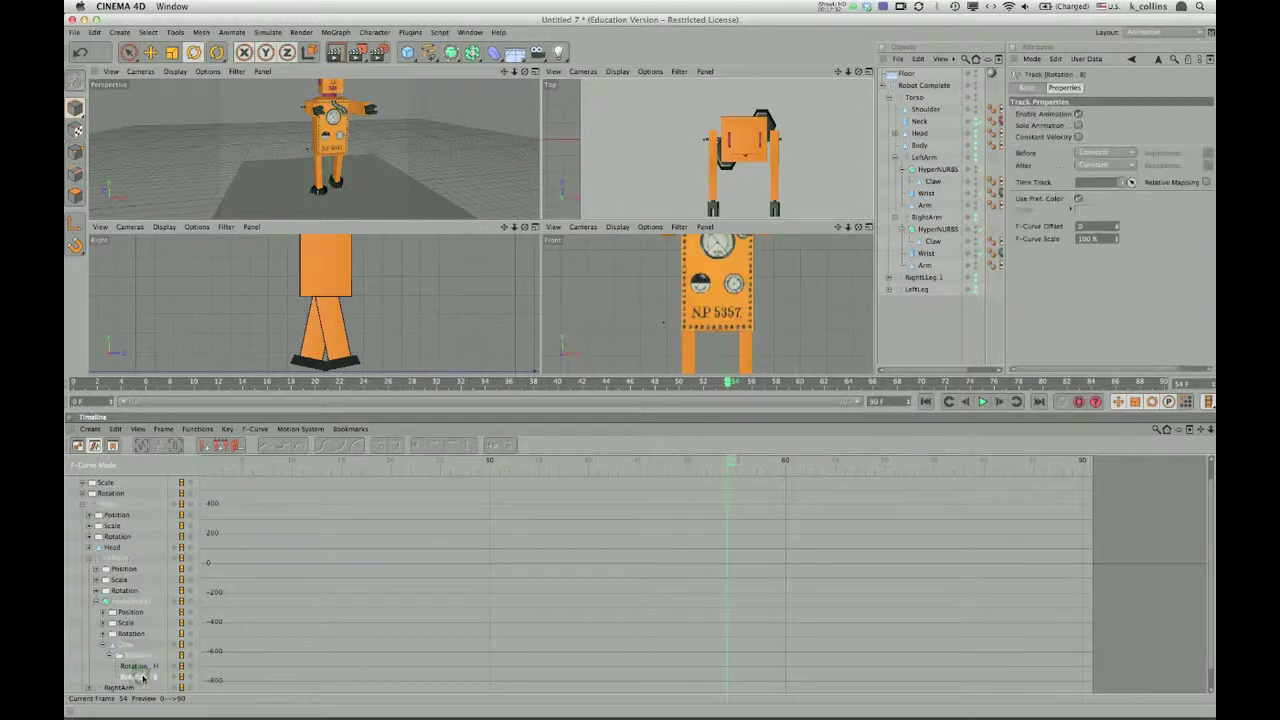
{"action": "key", "text": "Delete"}
Step: Set the value of the left Claw's Rotation H key at frame 25 to 360°
{"action": "left_click", "coordinate": [138, 665]}
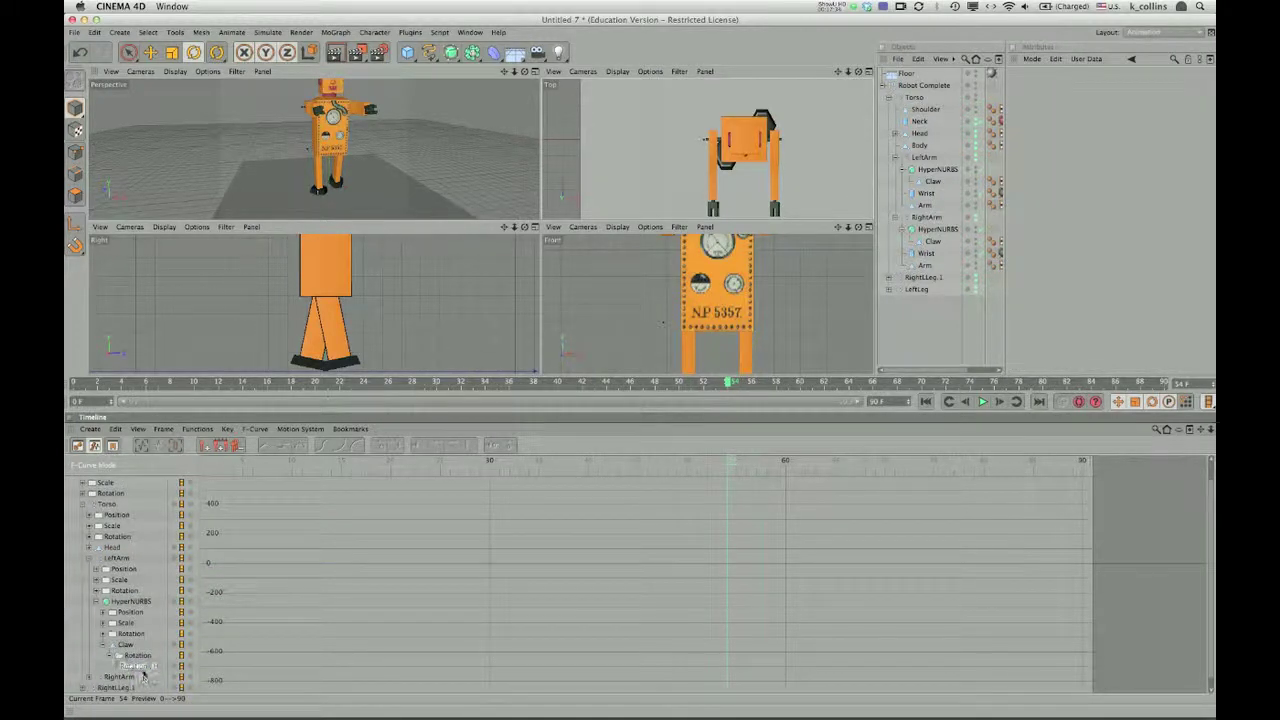
{"action": "left_click", "coordinate": [437, 589]}
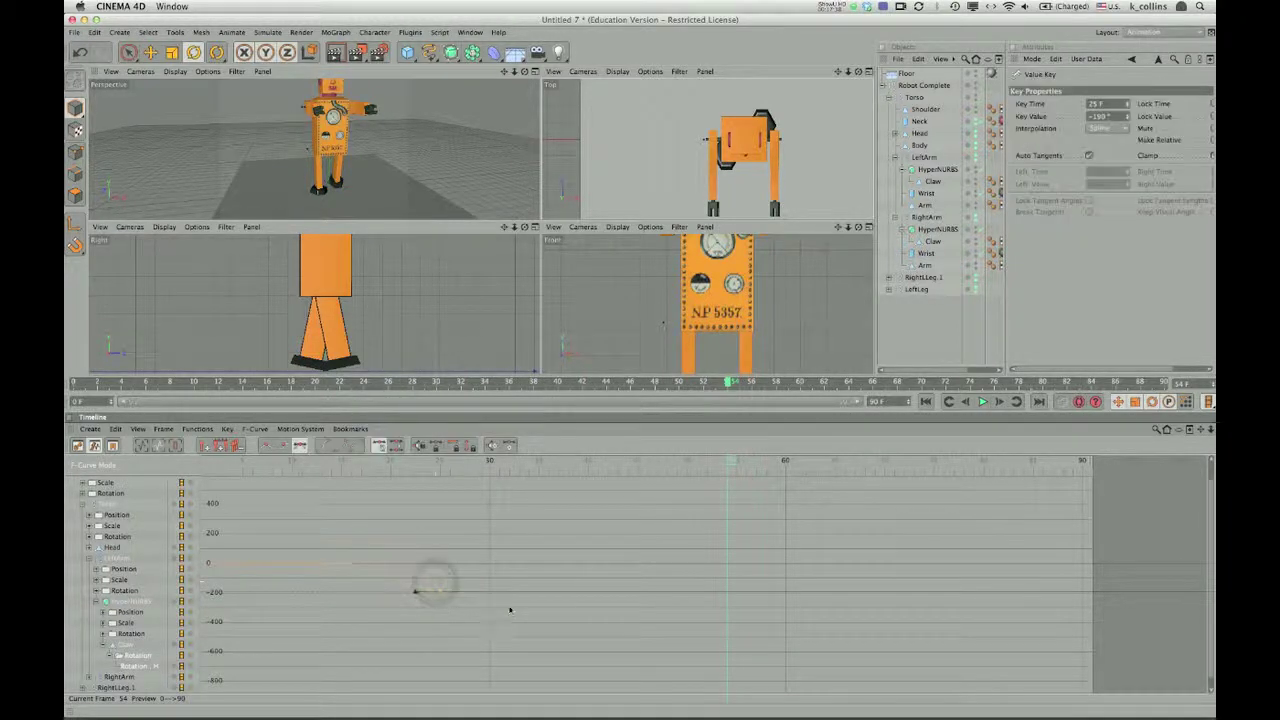
{"action": "mouse_move", "coordinate": [445, 591]}
{"action": "left_click_drag", "start_coordinate": [1115, 116], "coordinate": [1066, 116]}
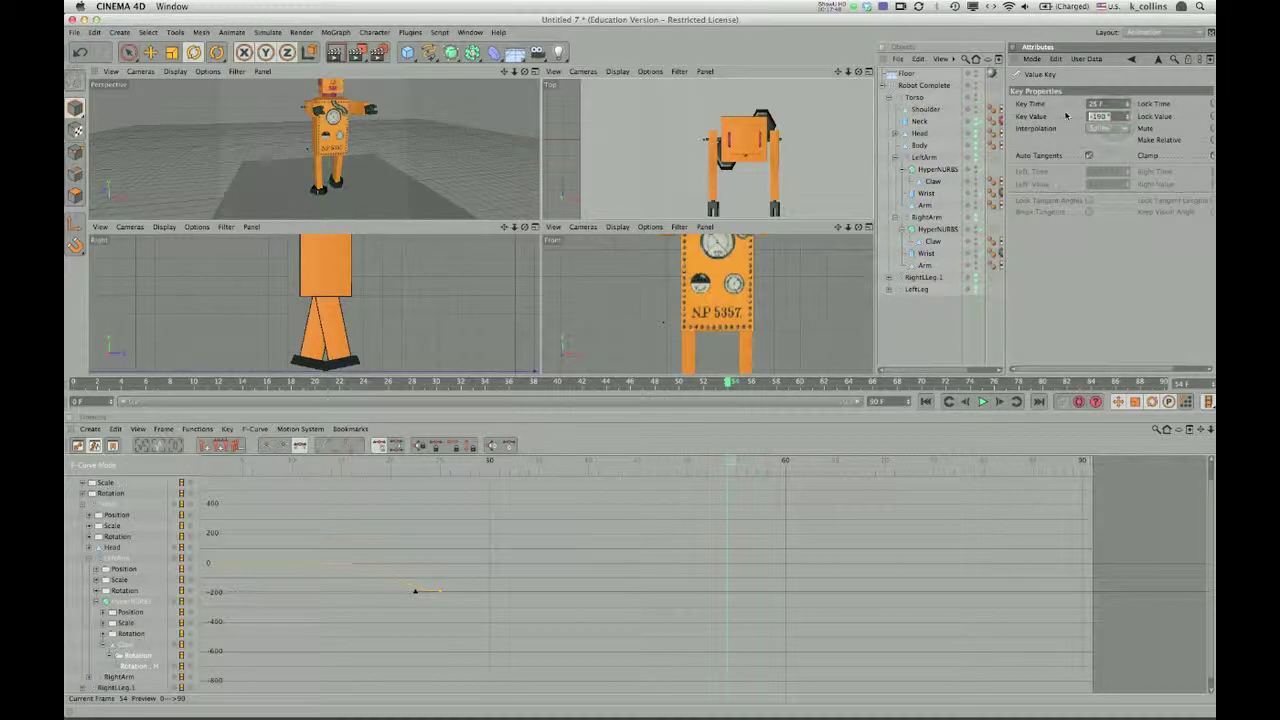
{"action": "type", "text": "360"}
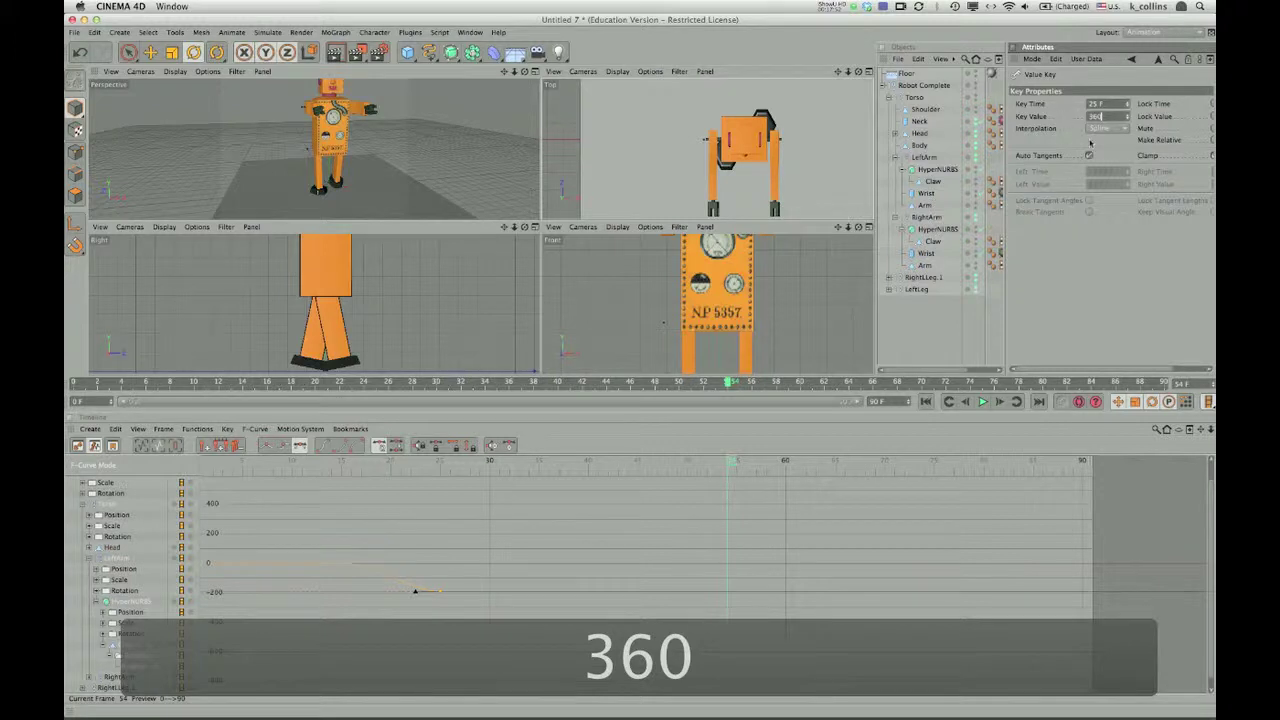
{"action": "key", "text": "Return"}
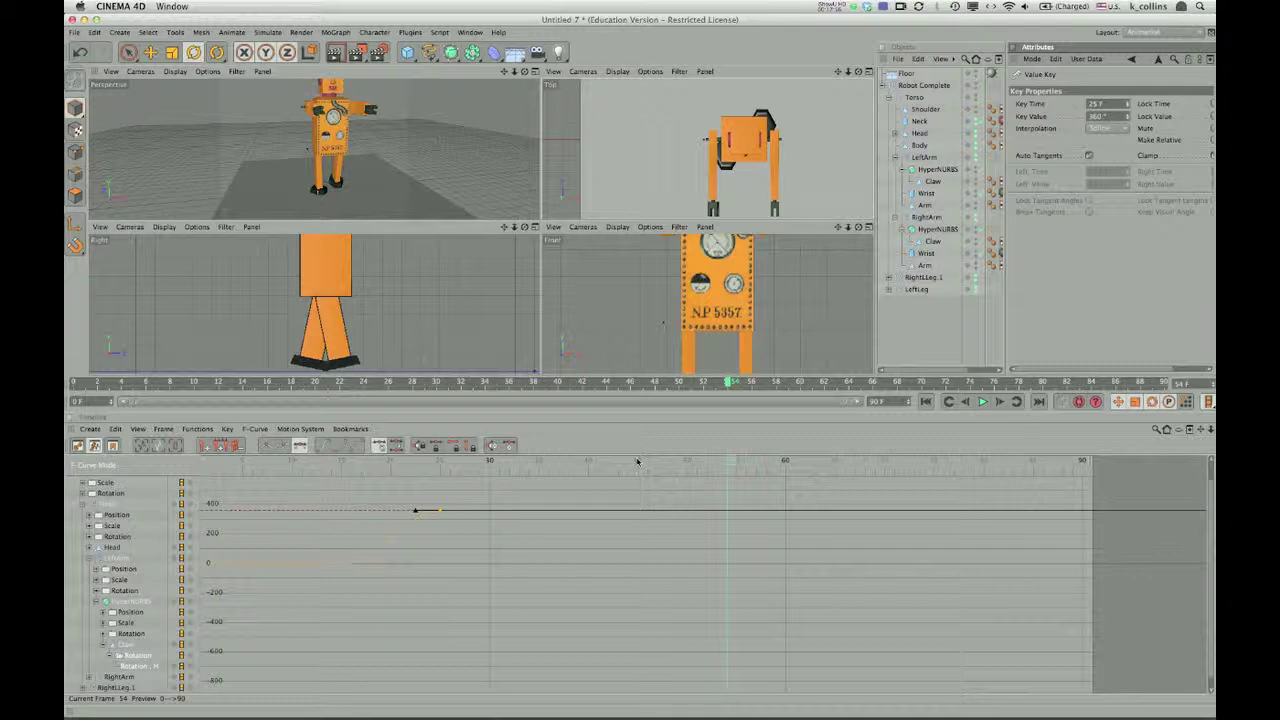
Step: Add a key at about frame 35 on the left Claw's Rotation H curve and set its value to -360°
{"action": "left_click", "coordinate": [535, 511], "text": "ctrl"}
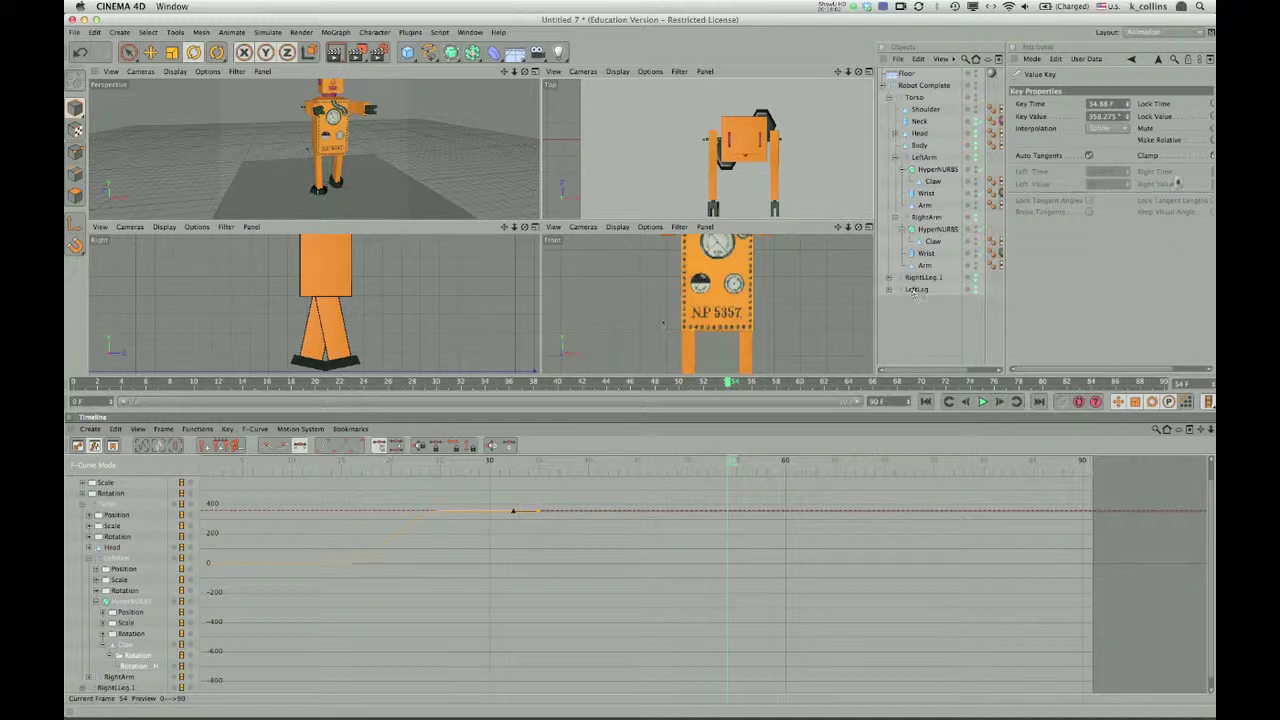
{"action": "left_click_drag", "start_coordinate": [1124, 118], "coordinate": [1063, 119]}
{"action": "type", "text": "-360"}
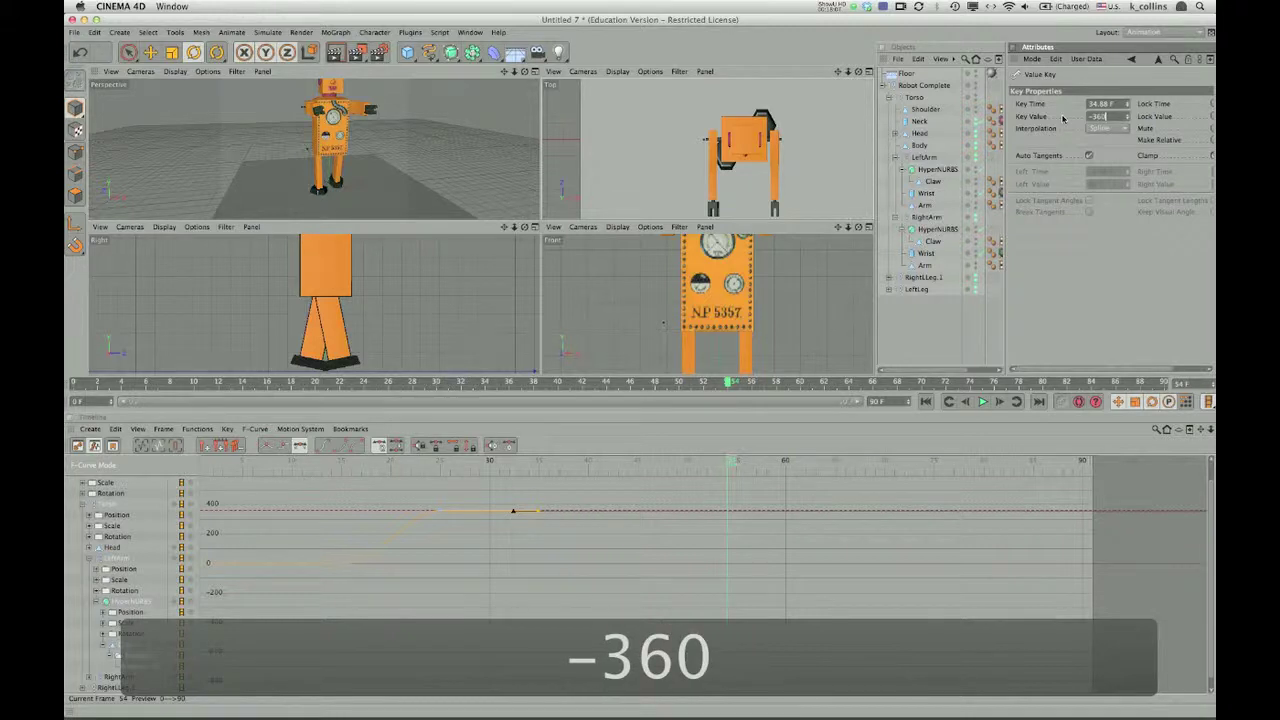
{"action": "key", "text": "Return"}
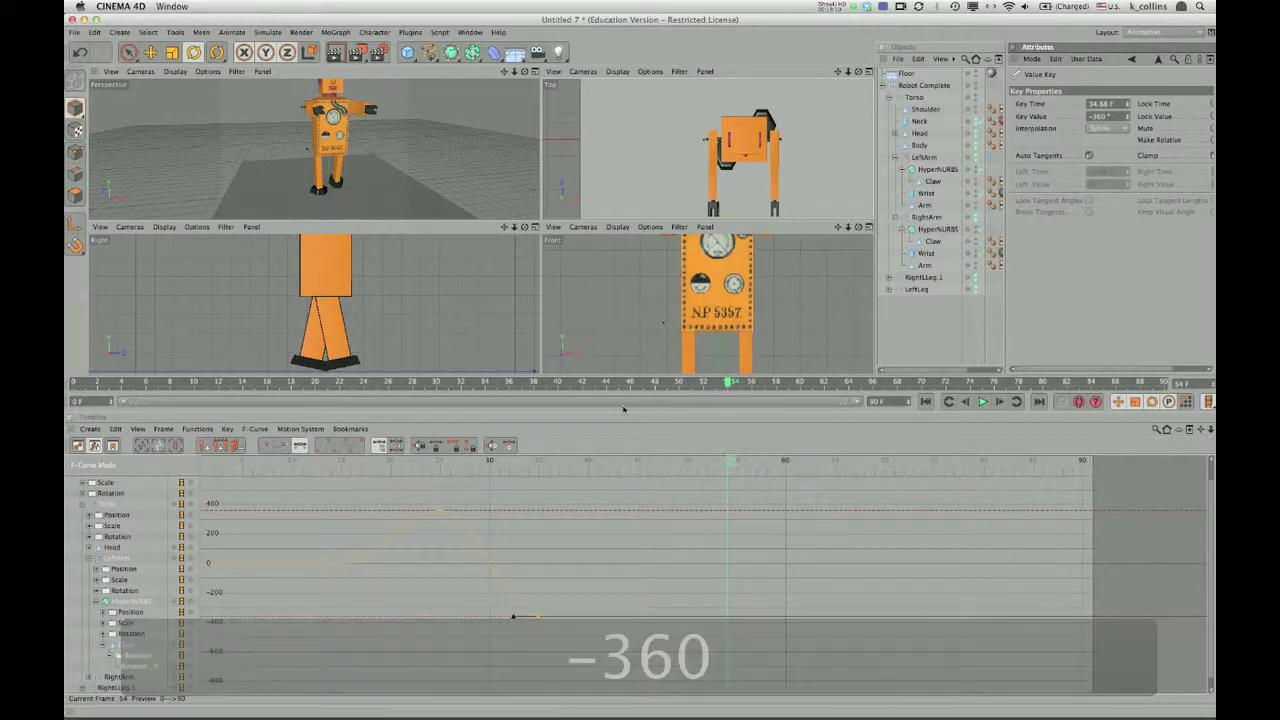
Step: Duplicate the left Claw's high and low Rotation H keys along the curve to about frames 45, 55, 65, 75, 85 and 95
{"action": "left_click_drag", "start_coordinate": [419, 499], "coordinate": [741, 624]}
{"action": "left_click", "coordinate": [540, 620]}
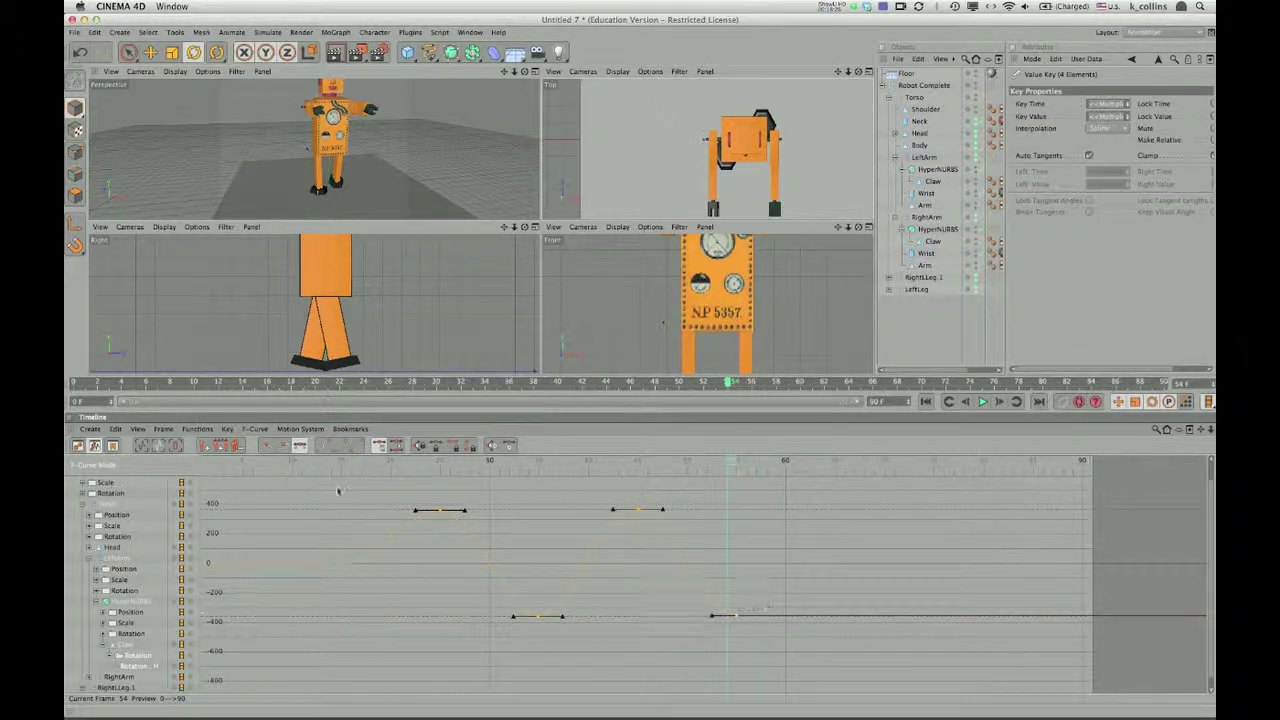
{"action": "left_click_drag", "start_coordinate": [414, 491], "coordinate": [766, 634]}
{"action": "left_click_drag", "start_coordinate": [738, 617], "coordinate": [1133, 620], "text": "ctrl"}
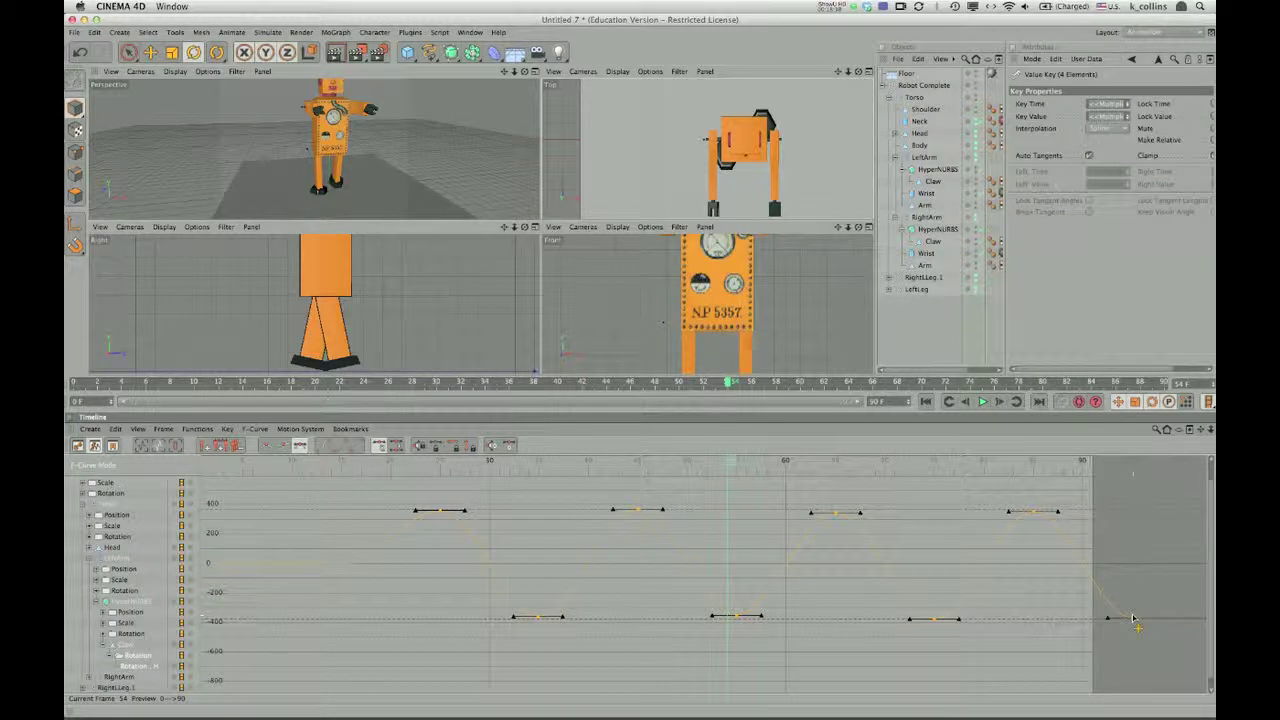
Step: Select the four lower keys of the left Claw's Rotation H curve and set their value to -360°
{"action": "left_click", "coordinate": [834, 676]}
{"action": "left_click_drag", "start_coordinate": [1122, 676], "coordinate": [1158, 669]}
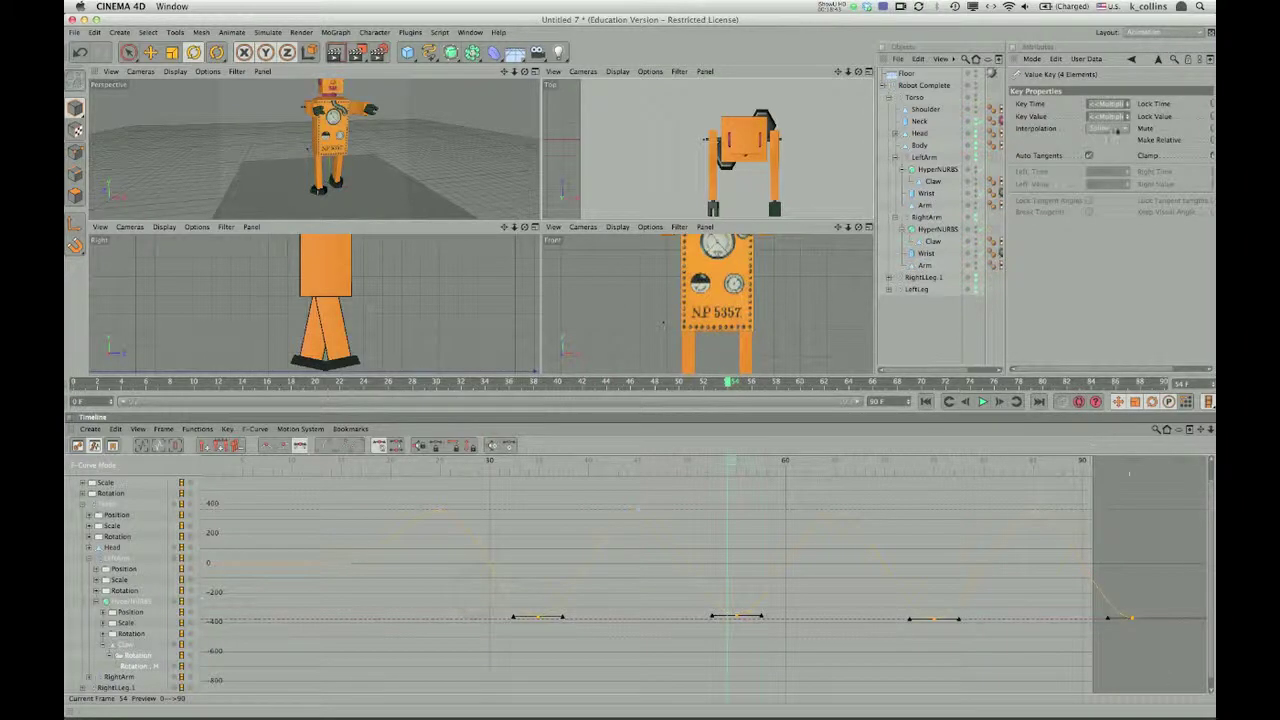
{"action": "left_click", "coordinate": [1110, 116]}
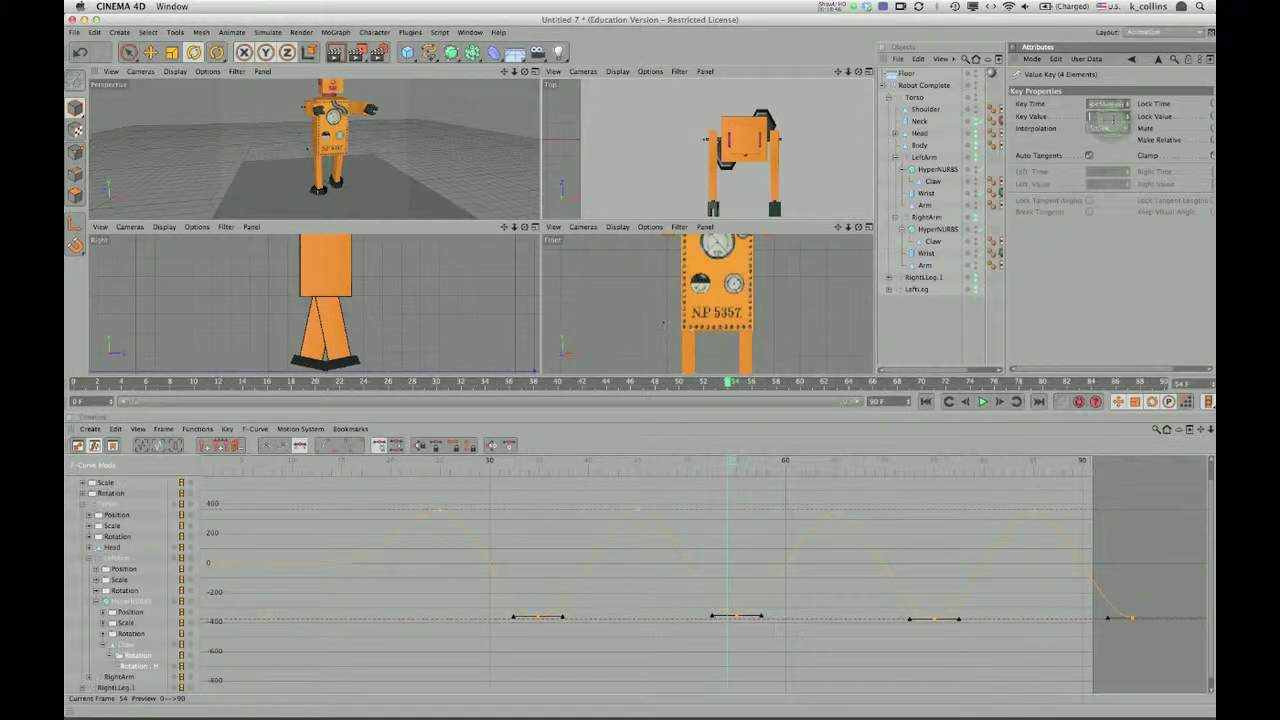
{"action": "type", "text": "-360"}
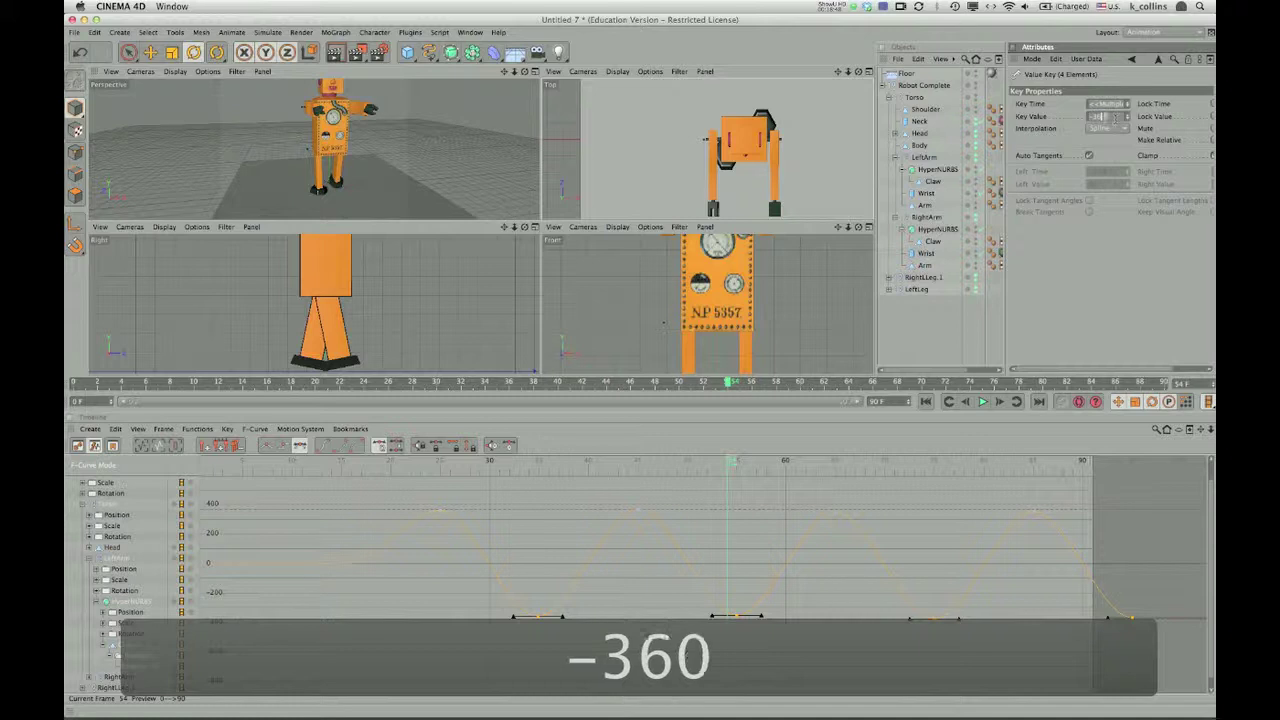
{"action": "key", "text": "Return"}
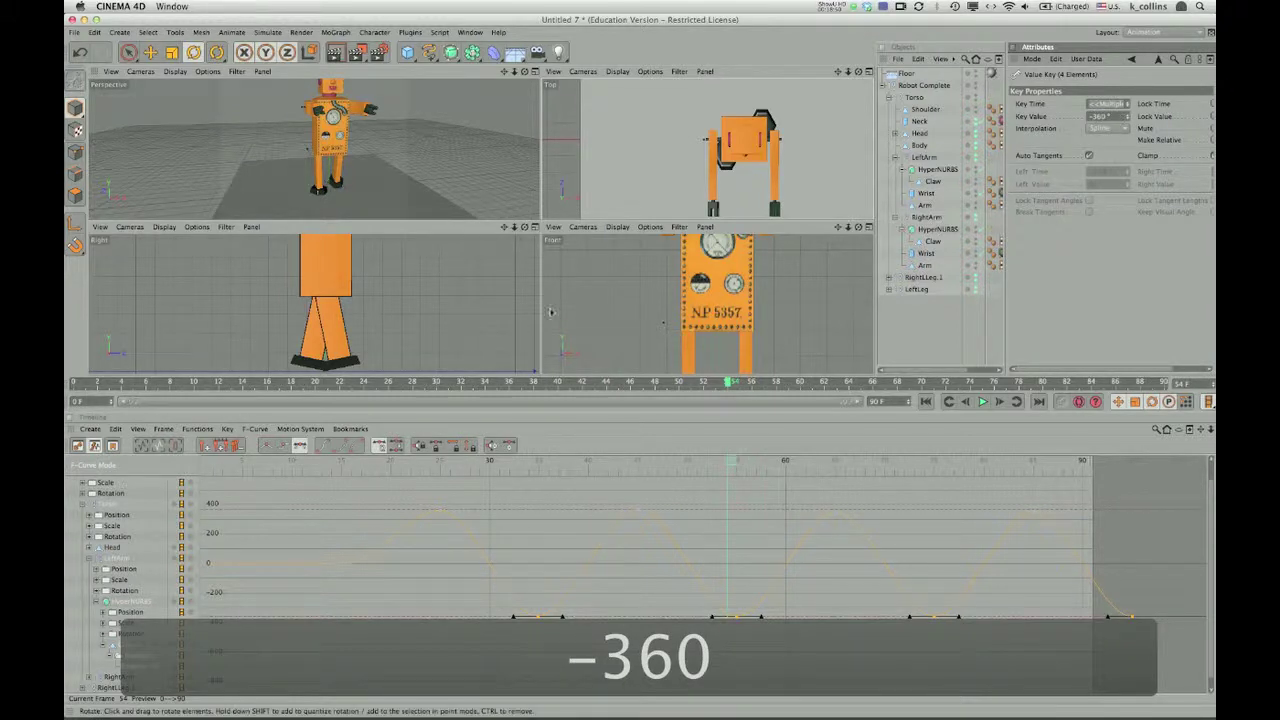
Step: Set the four upper keys of the left Claw's Rotation H curve to 360° and collapse the LeftArm's HyperNURBS tracks
{"action": "left_click", "coordinate": [394, 496]}
{"action": "left_click_drag", "start_coordinate": [396, 494], "coordinate": [1163, 536]}
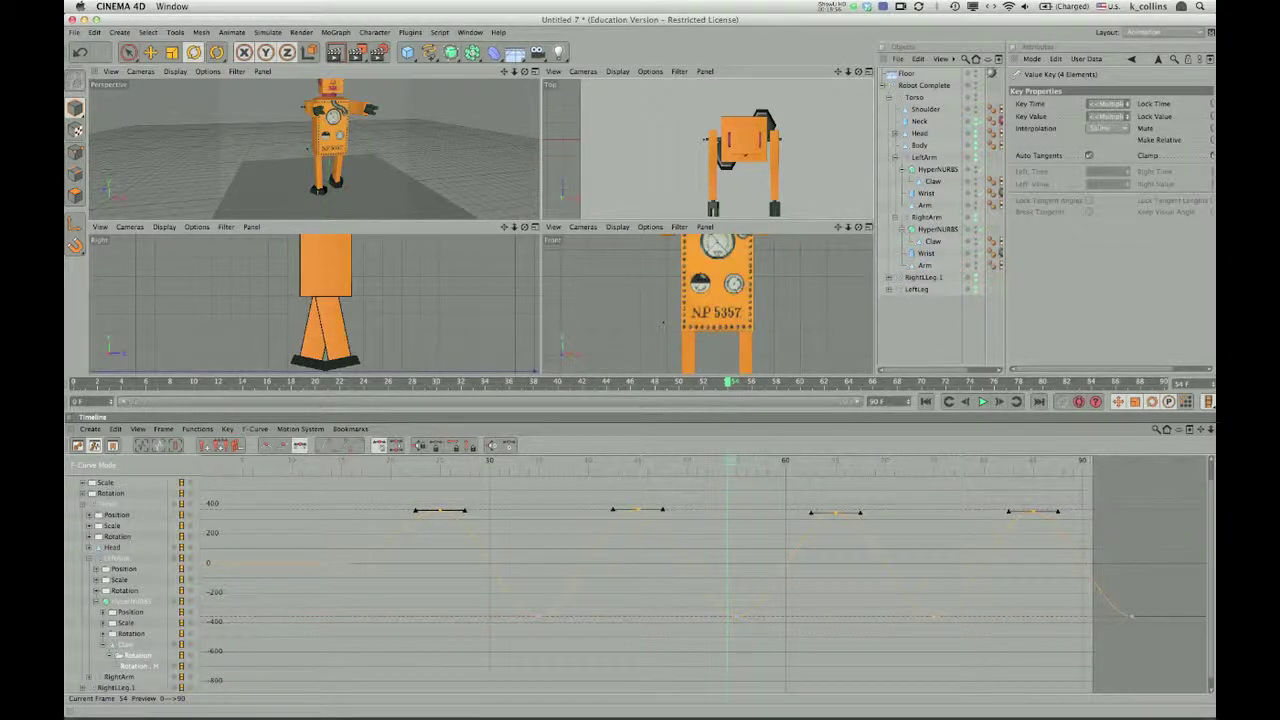
{"action": "left_click", "coordinate": [1100, 119]}
{"action": "type", "text": "3"}
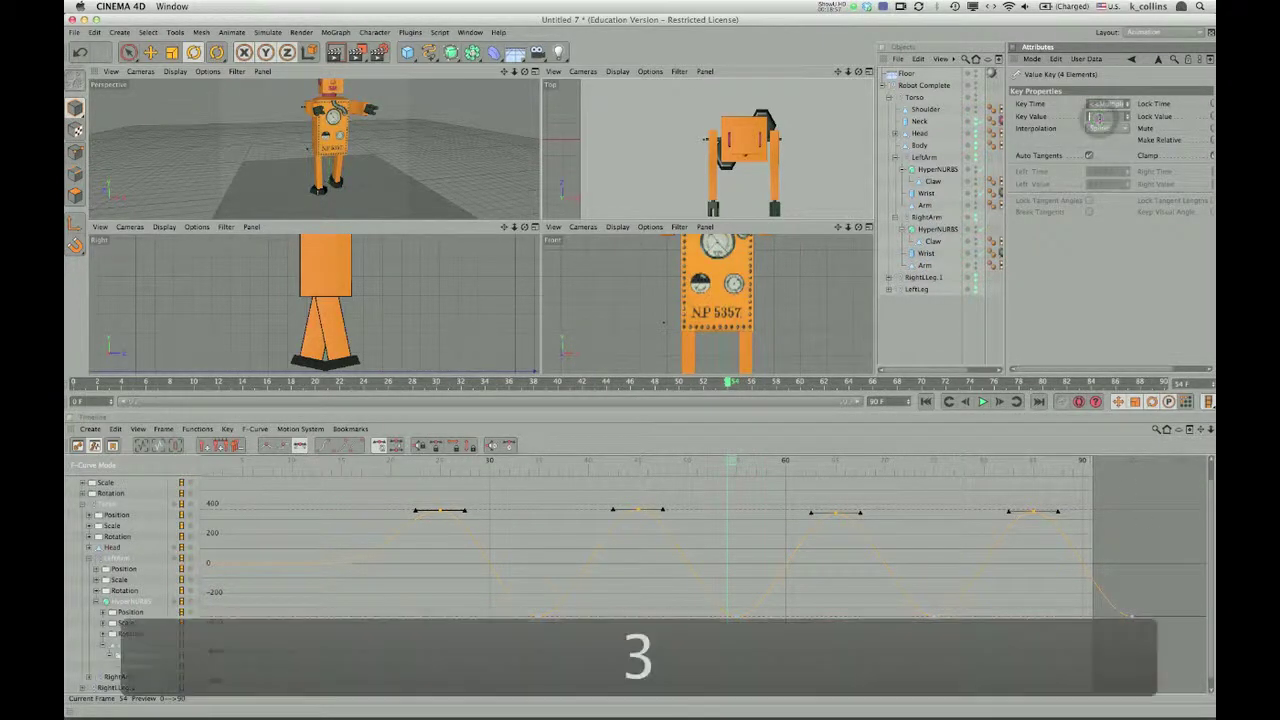
{"action": "type", "text": "60"}
{"action": "key", "text": "Return"}
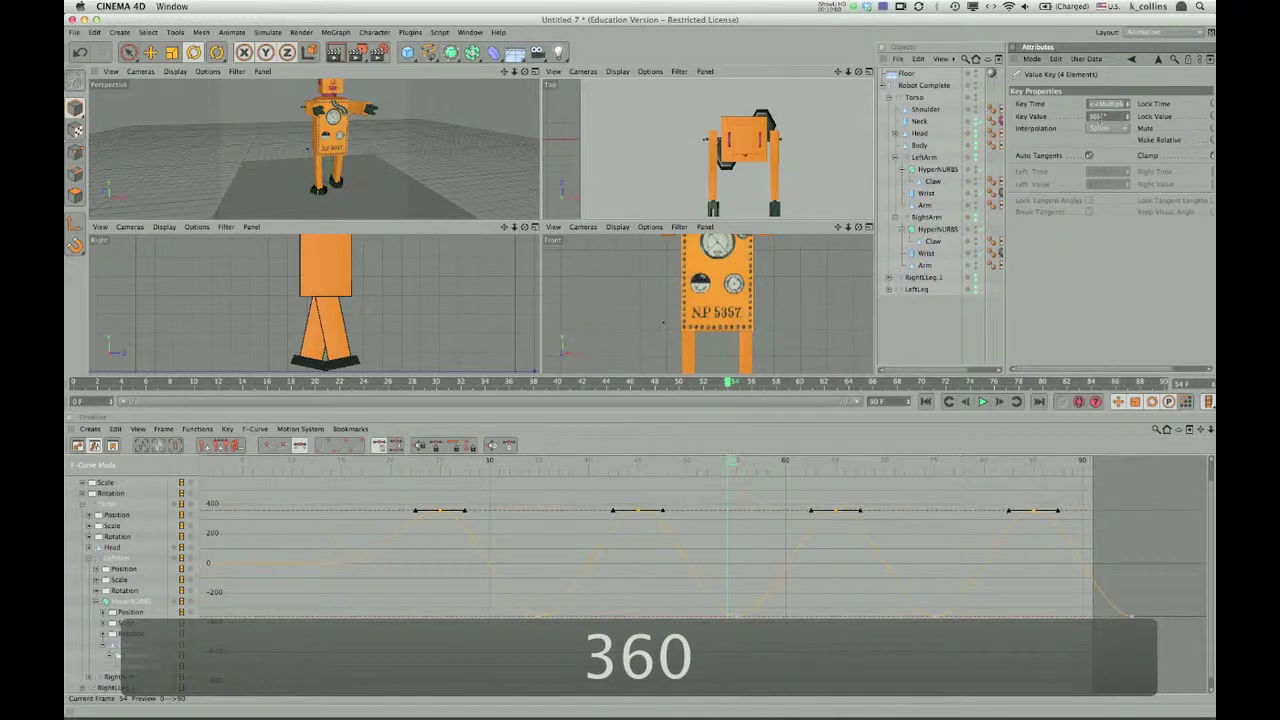
{"action": "left_click", "coordinate": [945, 641]}
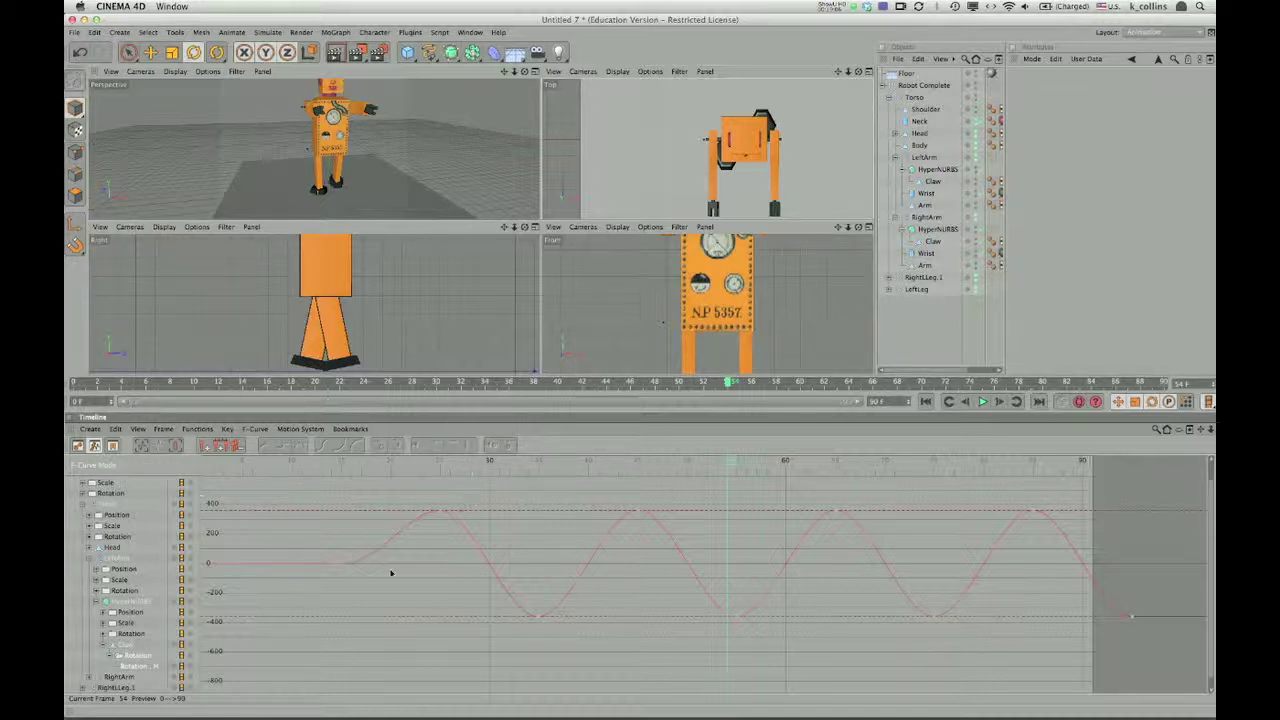
{"action": "left_click", "coordinate": [96, 602]}
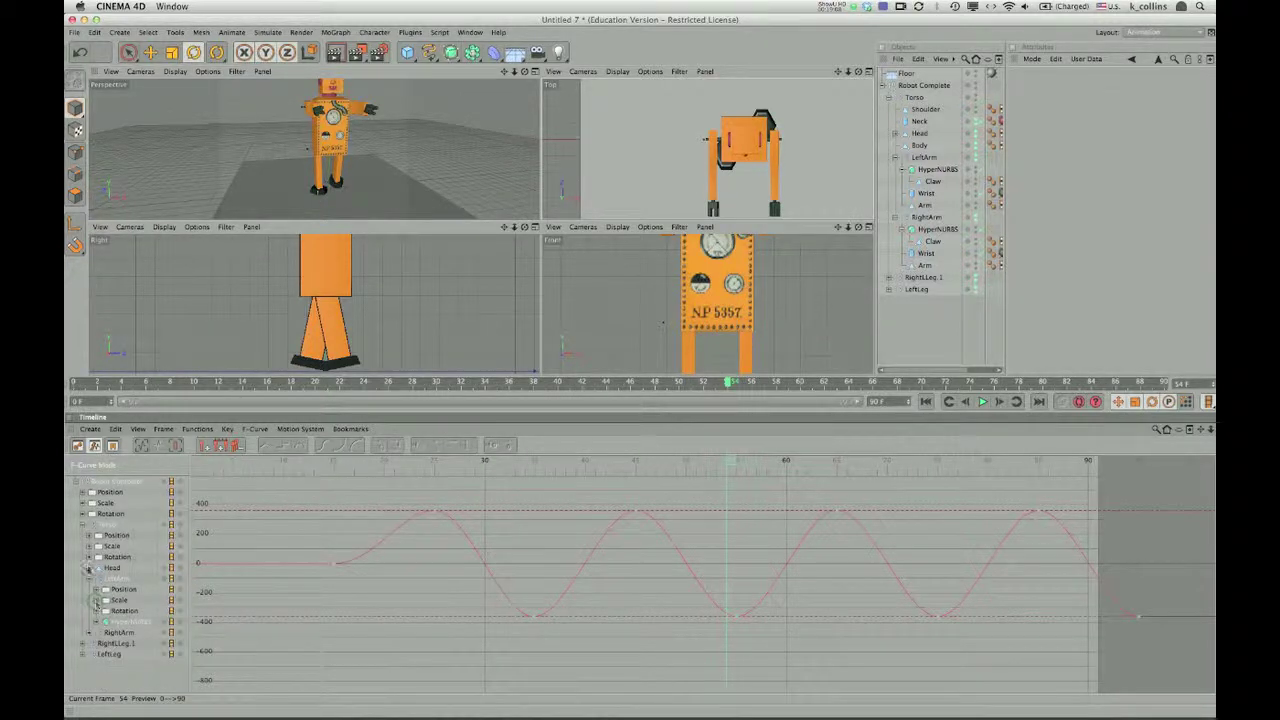
Step: Collapse the LeftArm tracks, expand the Torso's Rotation tracks and bring up its Rotation P curve
{"action": "left_click", "coordinate": [89, 579]}
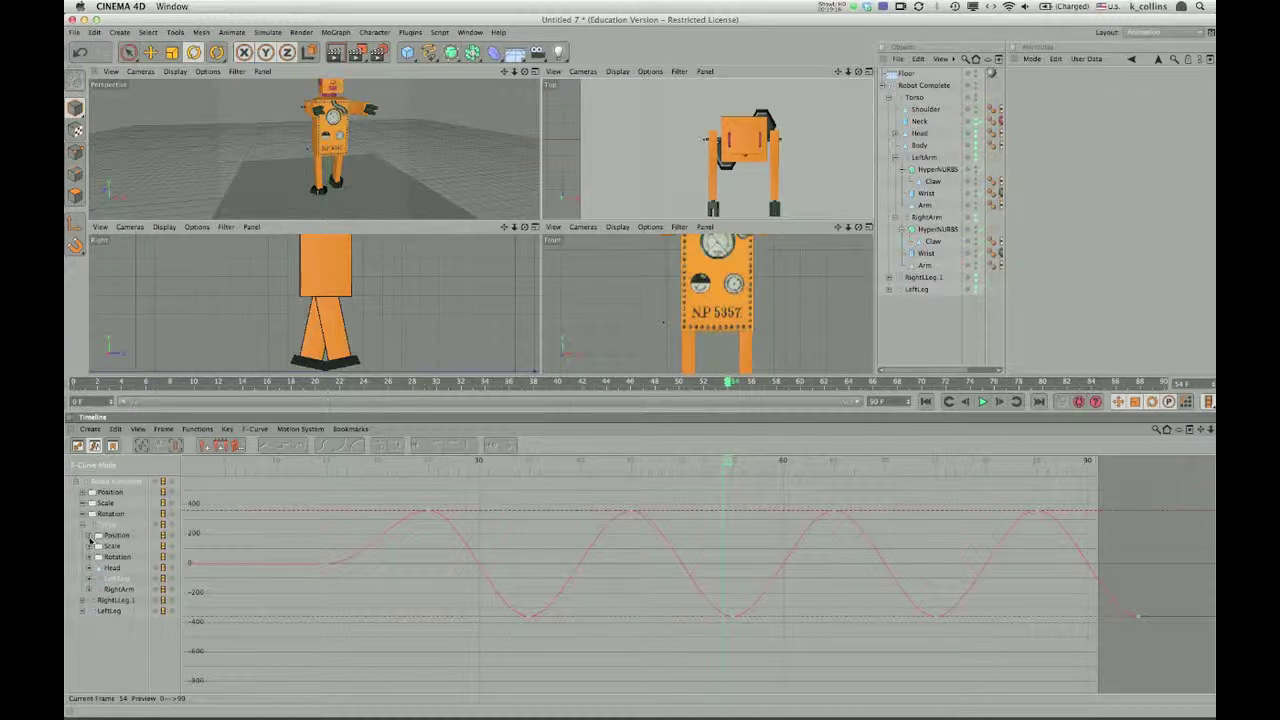
{"action": "left_click", "coordinate": [89, 558]}
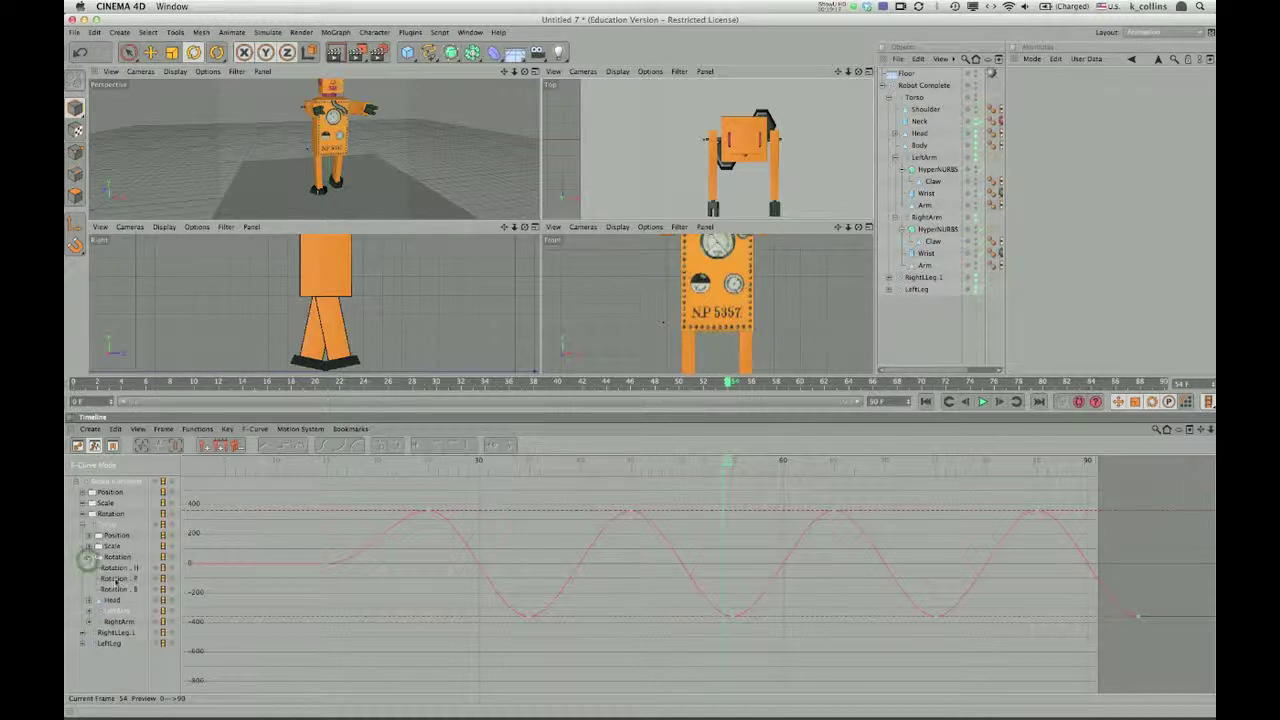
{"action": "left_click", "coordinate": [115, 578]}
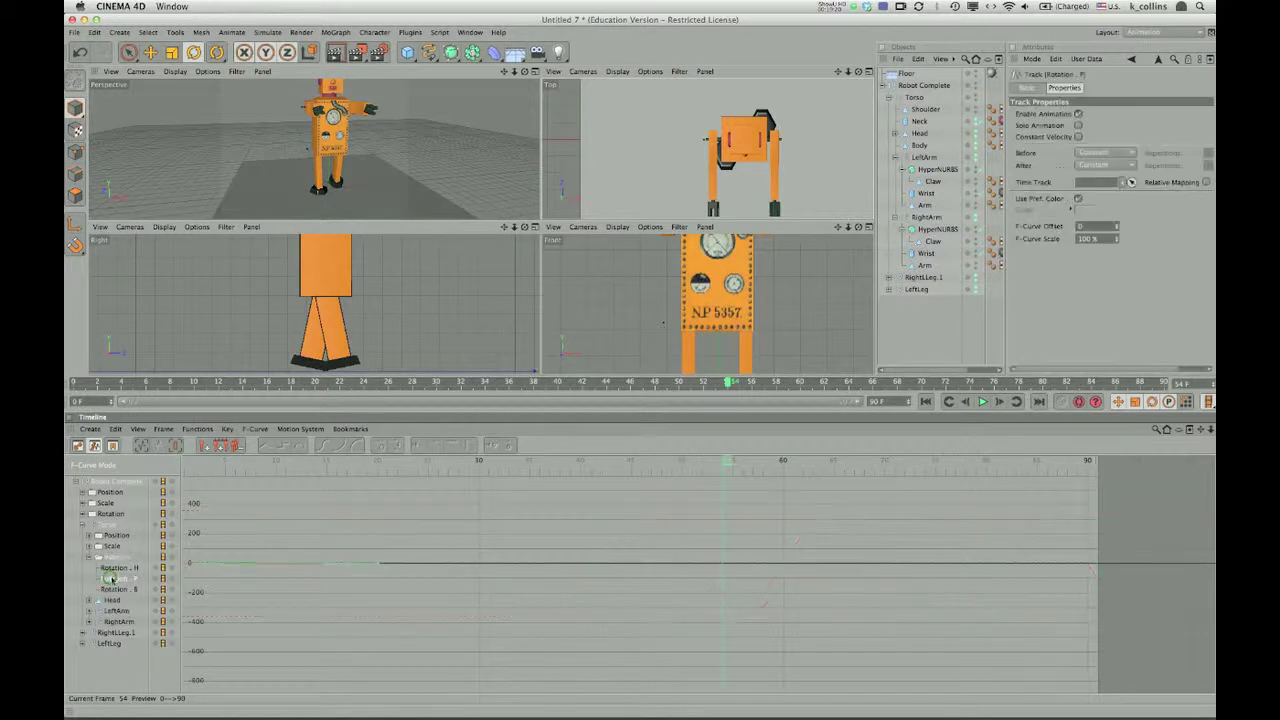
{"action": "left_click", "coordinate": [118, 589]}
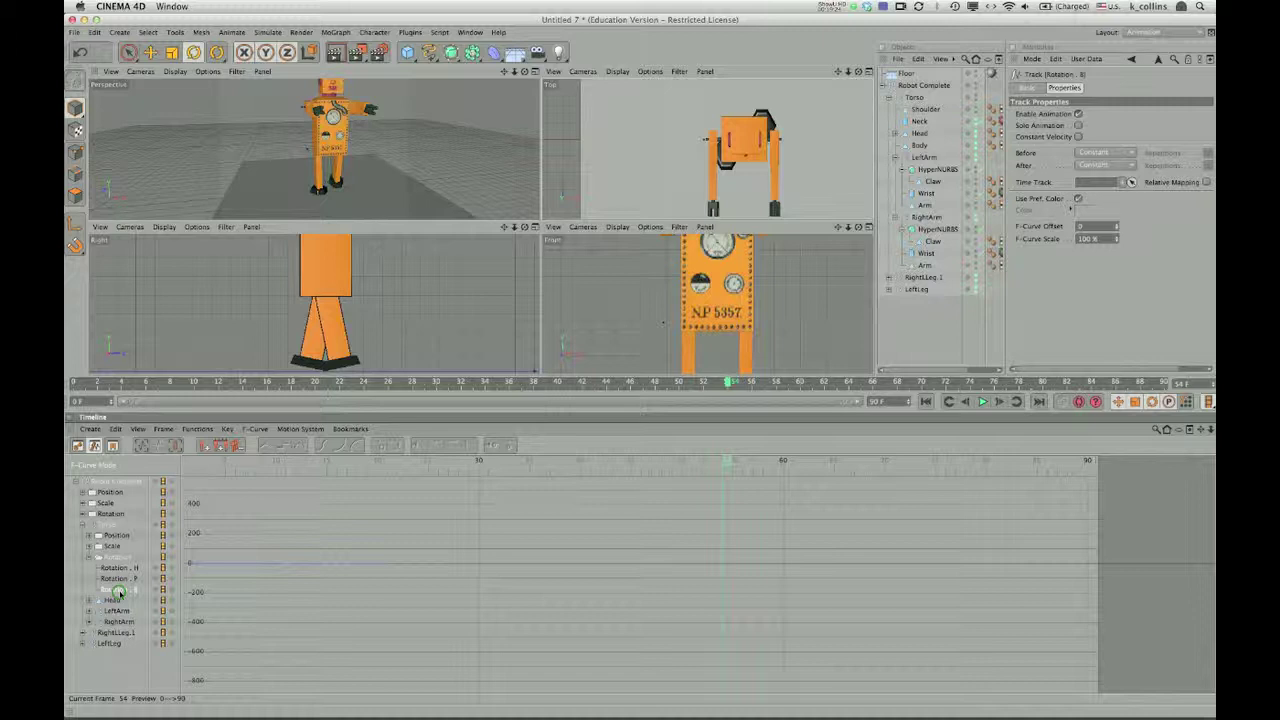
{"action": "left_click", "coordinate": [119, 568]}
{"action": "left_click", "coordinate": [122, 578]}
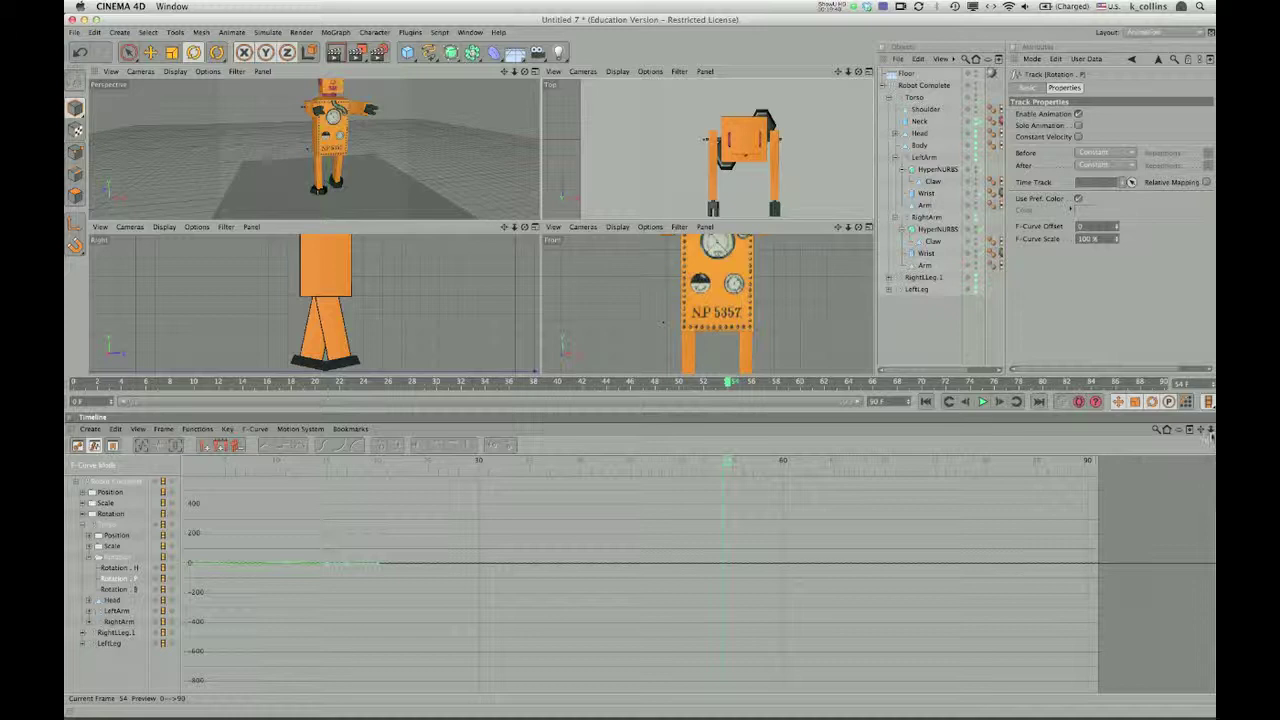
{"action": "left_click_drag", "start_coordinate": [1211, 429], "coordinate": [1185, 386]}
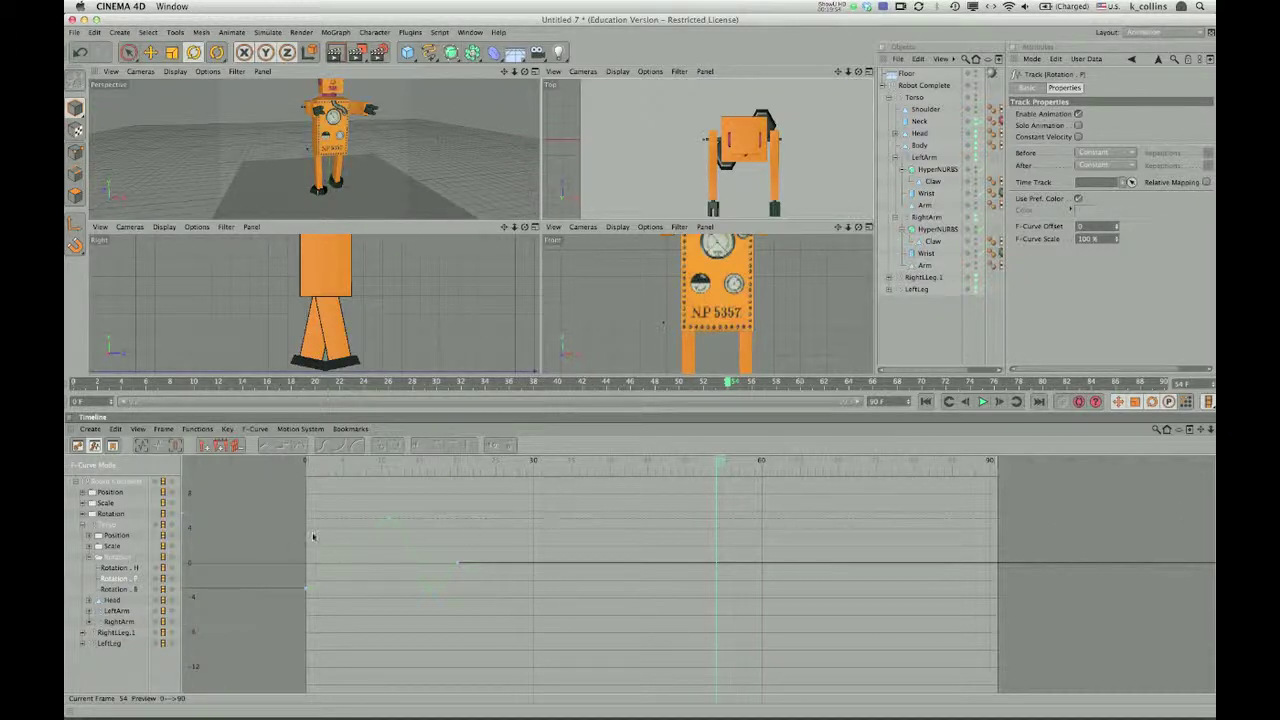
Step: Set the Torso's Rotation P key at frame 11 to 5°
{"action": "left_click", "coordinate": [388, 517]}
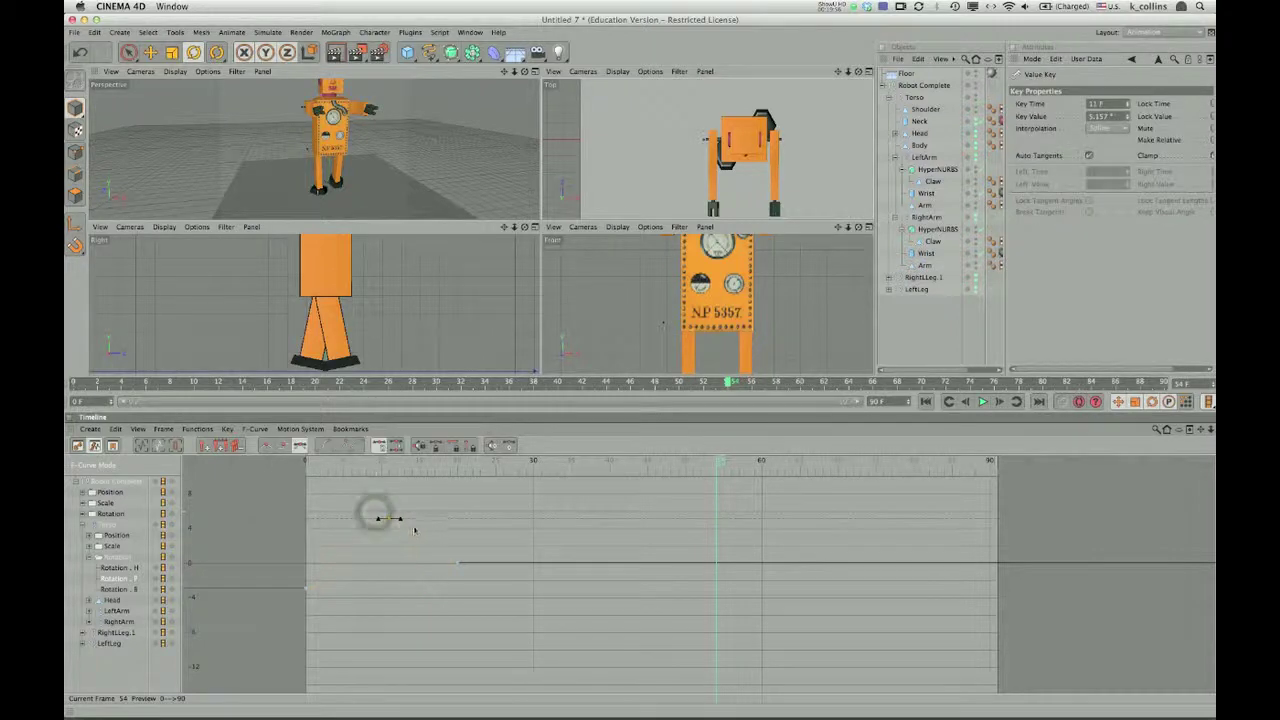
{"action": "left_click", "coordinate": [1108, 116]}
{"action": "left_click_drag", "start_coordinate": [1114, 118], "coordinate": [1055, 122]}
{"action": "type", "text": "5"}
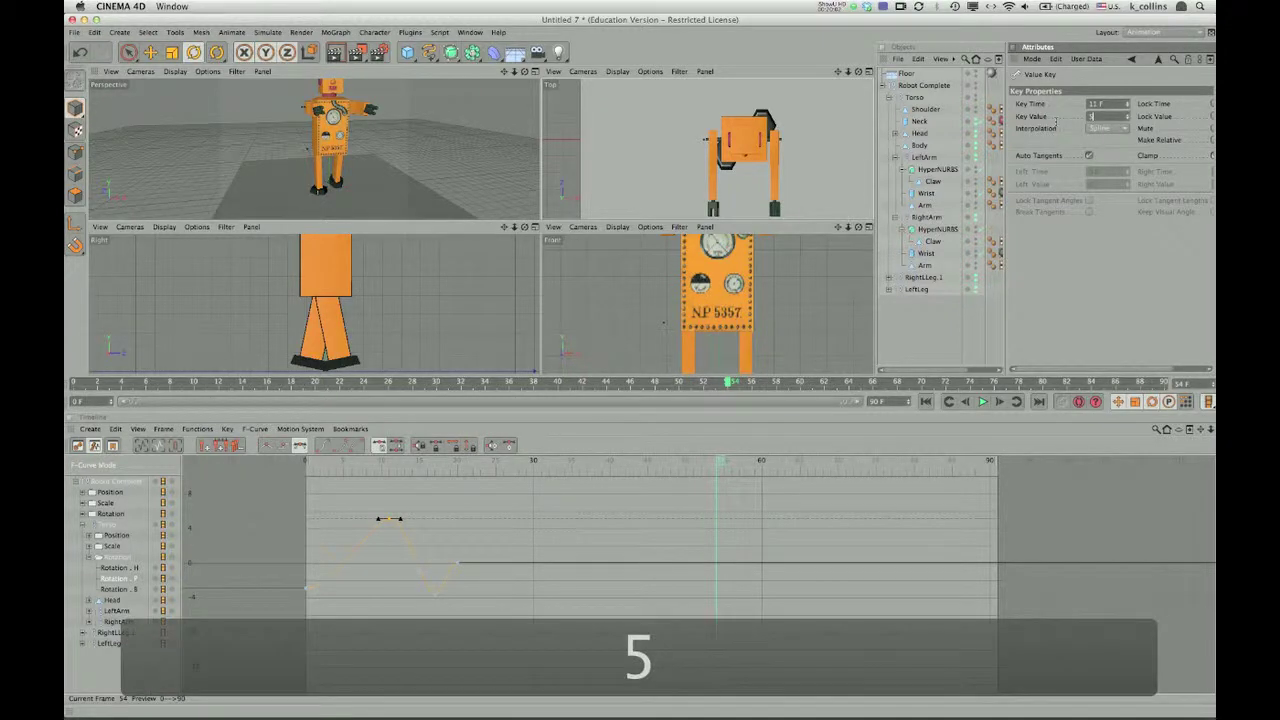
{"action": "left_click", "coordinate": [467, 593]}
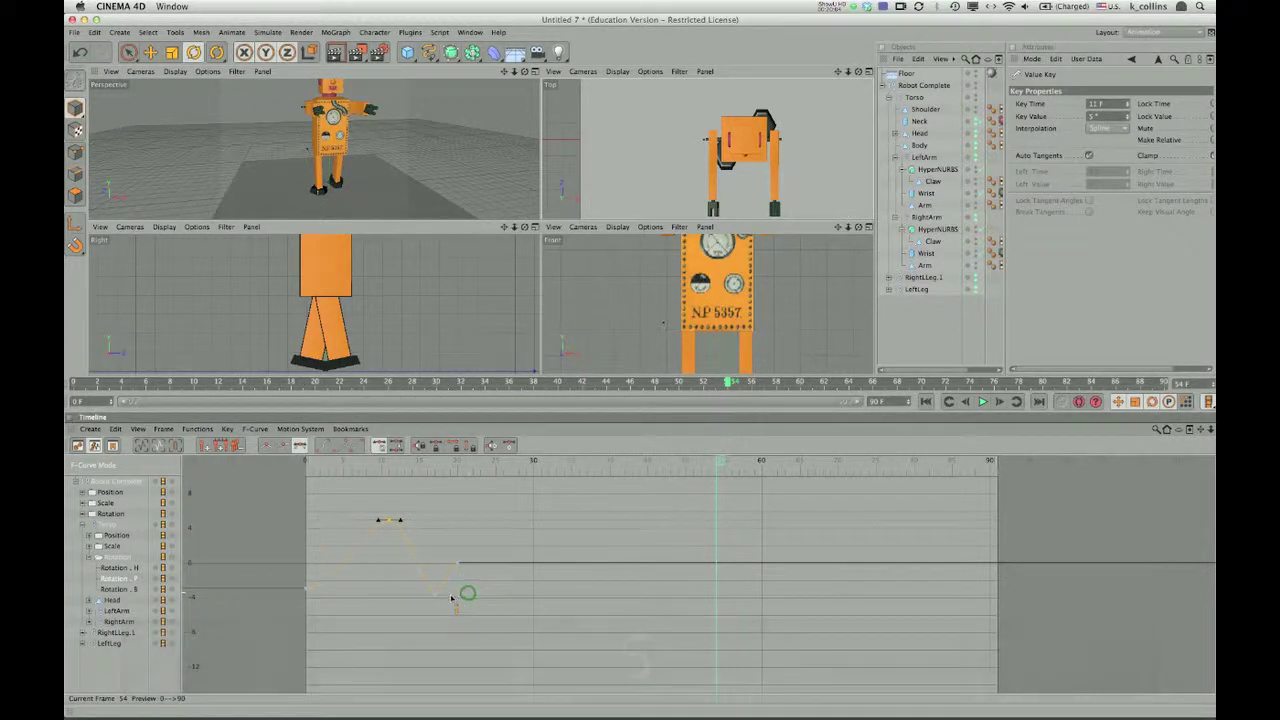
Step: Set the Torso's low Rotation P key at frame 17 to -2.5°
{"action": "left_click", "coordinate": [446, 594]}
{"action": "left_click_drag", "start_coordinate": [436, 594], "coordinate": [433, 591]}
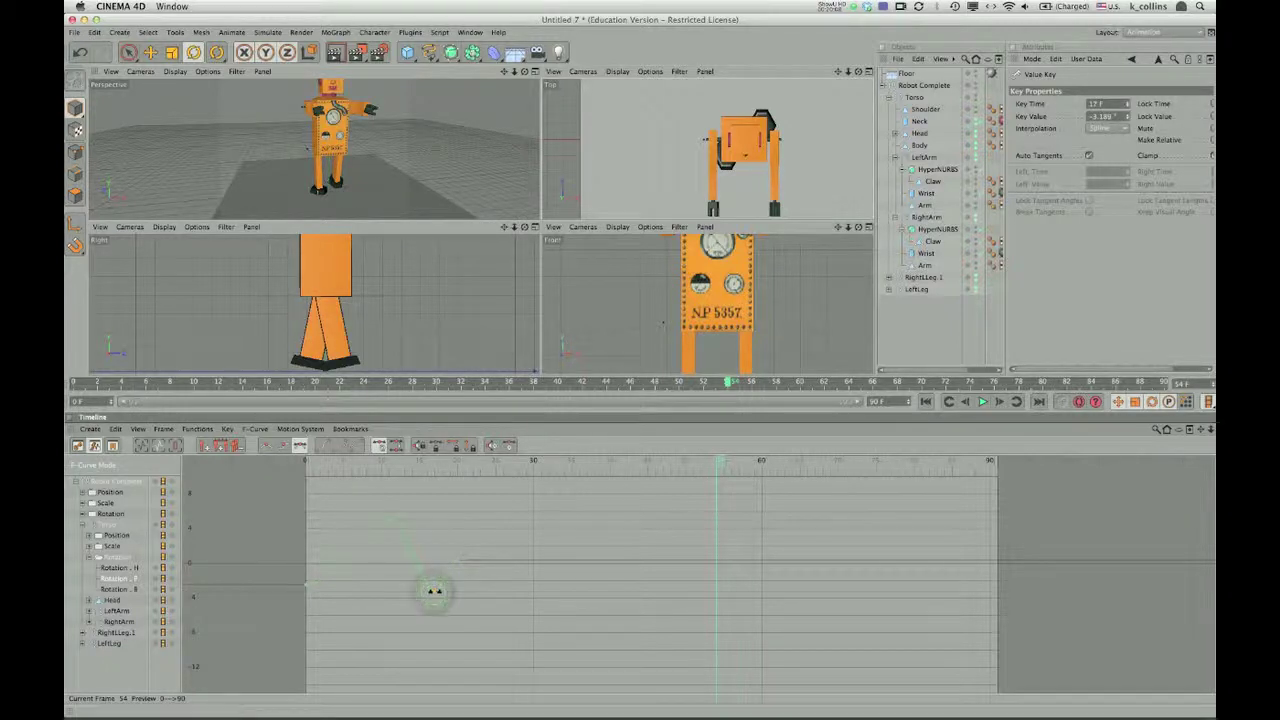
{"action": "left_click", "coordinate": [1113, 117]}
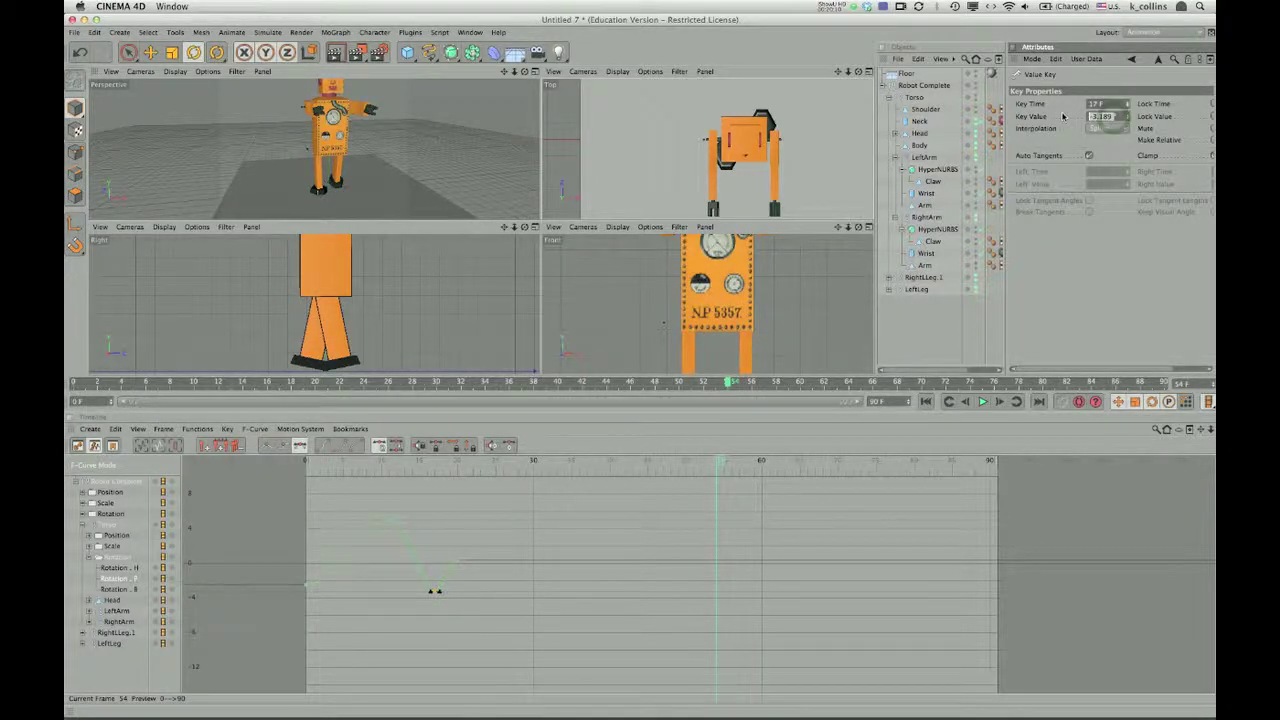
{"action": "type", "text": "-2.5"}
{"action": "key", "text": "Return"}
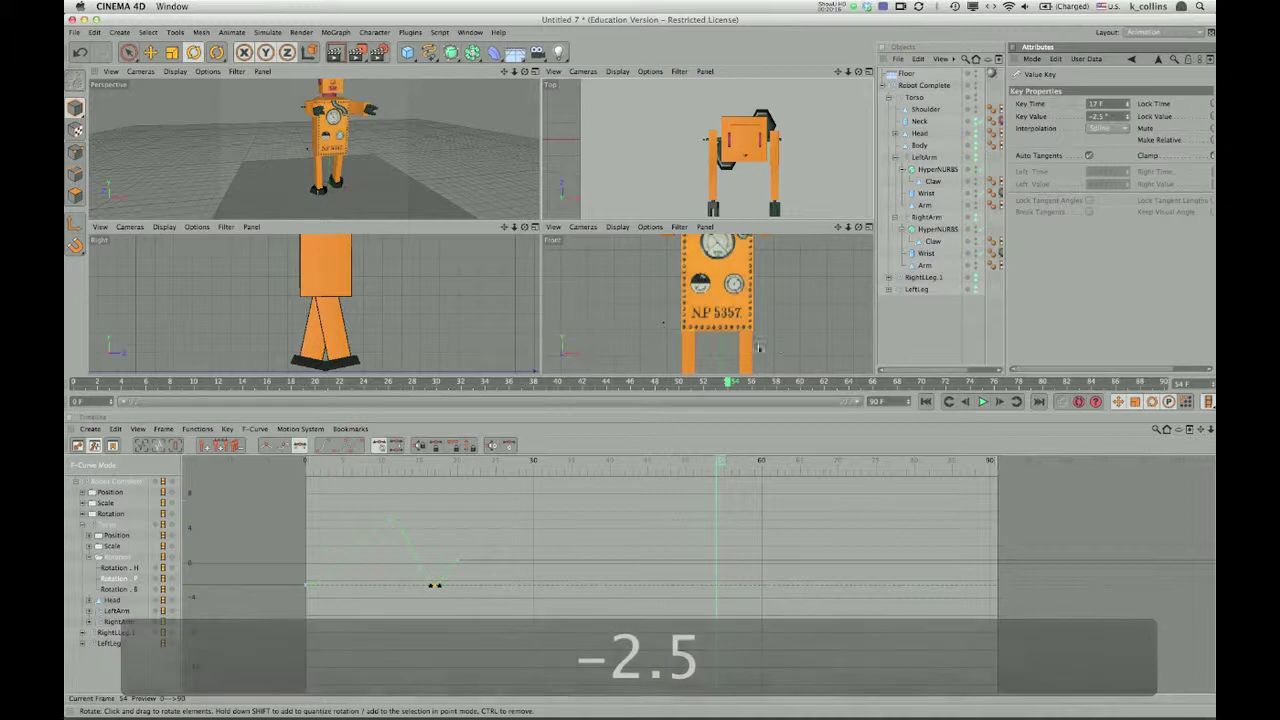
{"action": "left_click", "coordinate": [535, 623]}
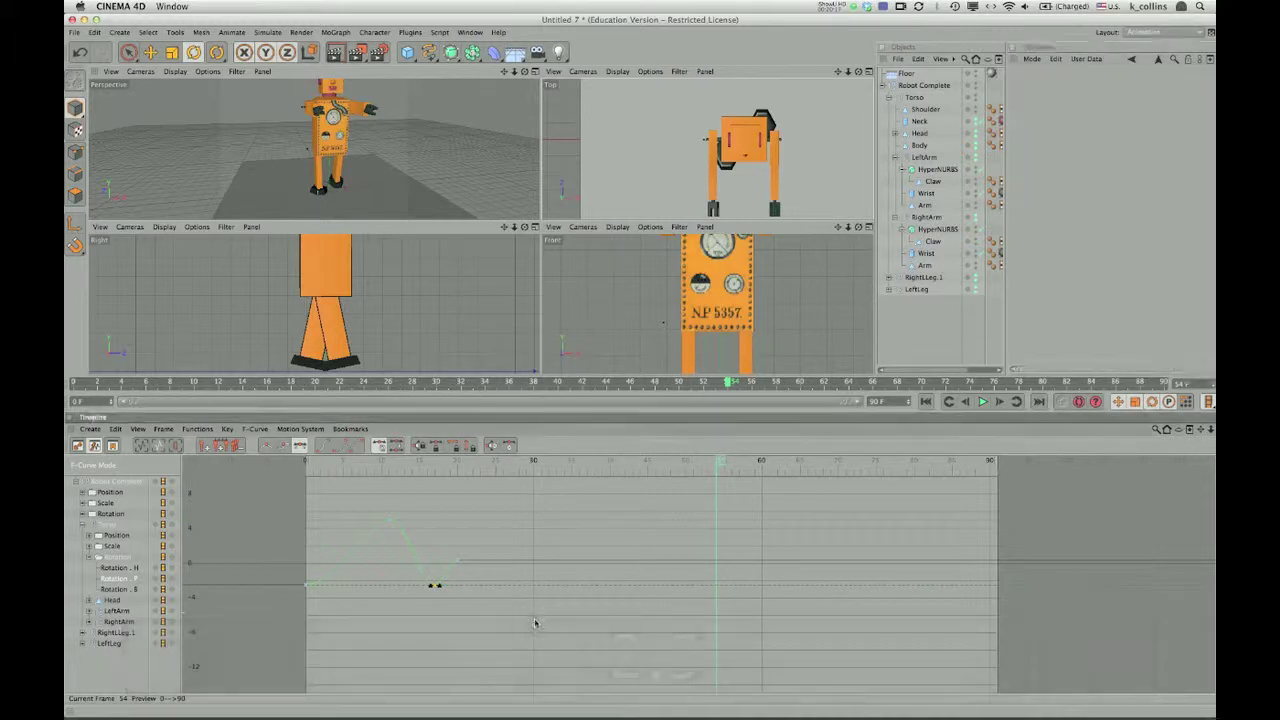
Step: Delete the Torso's Rotation P key at frame 15
{"action": "left_click", "coordinate": [412, 567]}
{"action": "left_click", "coordinate": [414, 566]}
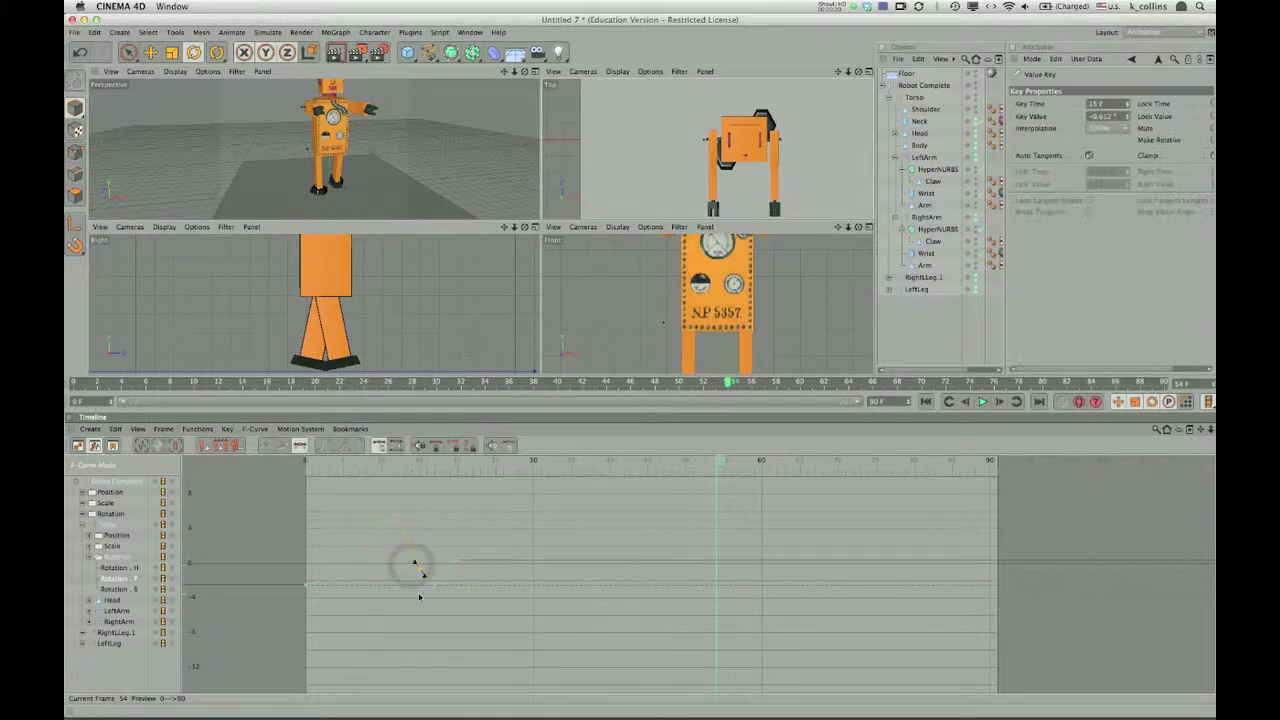
{"action": "left_click", "coordinate": [419, 597]}
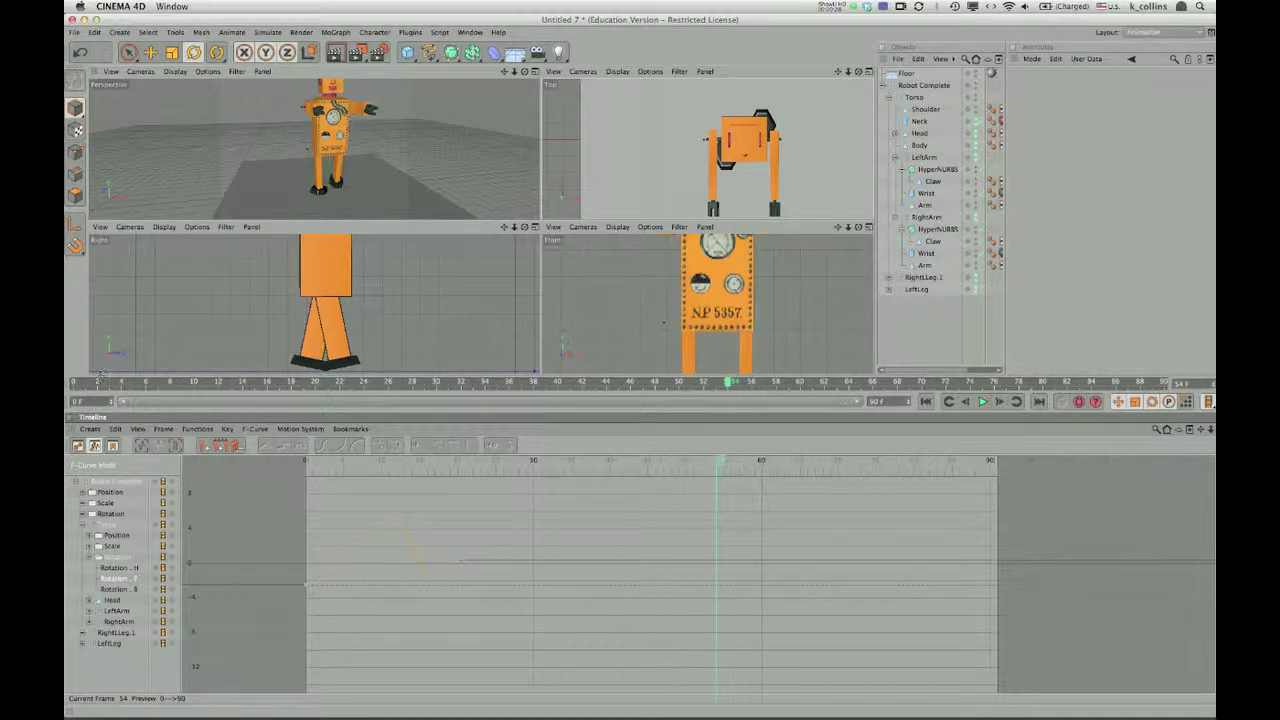
Step: Check the robot's pose from frame 11 to 18 and move the Torso's low Rotation P key to frame 18
{"action": "left_click", "coordinate": [729, 384]}
{"action": "left_click_drag", "start_coordinate": [729, 384], "coordinate": [210, 444]}
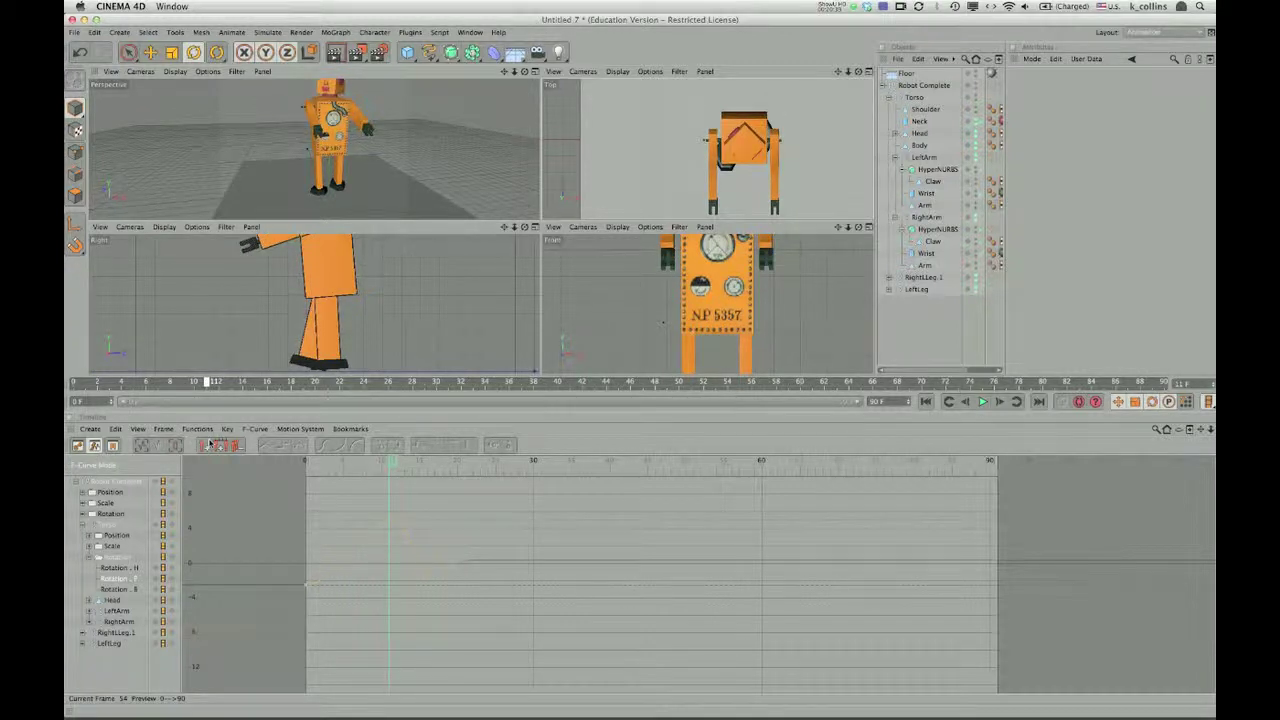
{"action": "left_click_drag", "start_coordinate": [210, 444], "coordinate": [254, 450]}
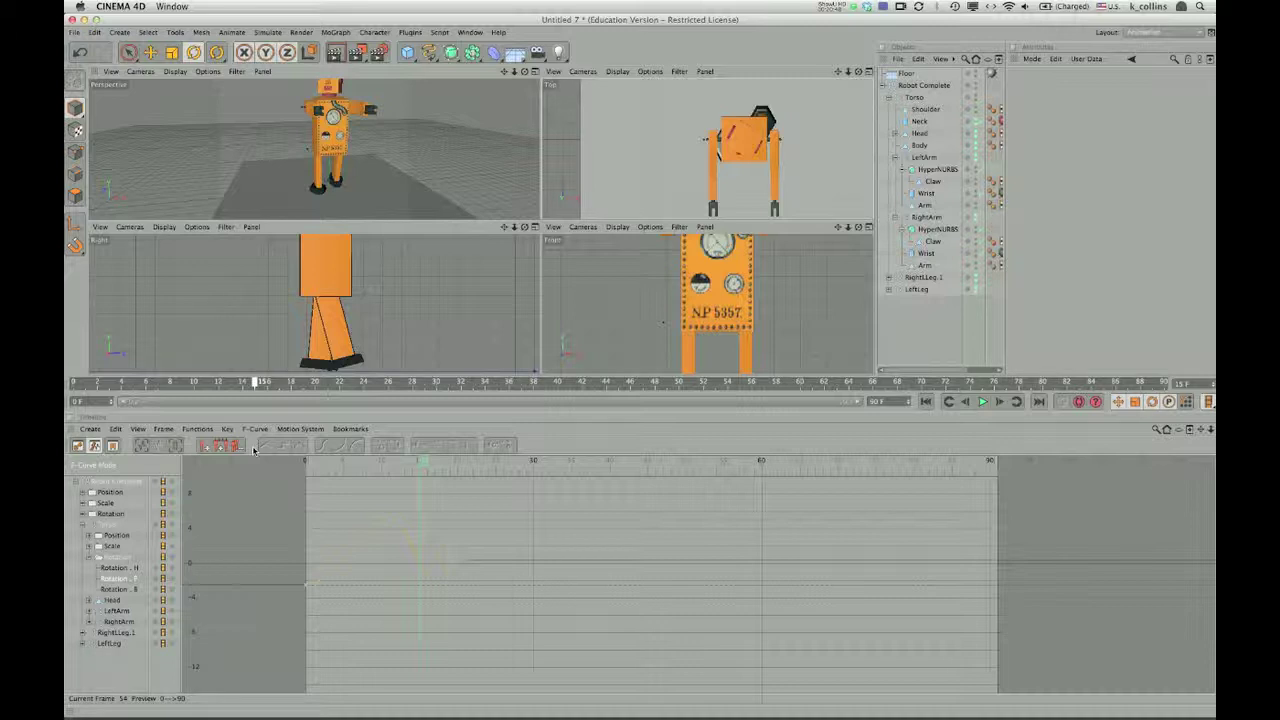
{"action": "left_click_drag", "start_coordinate": [259, 450], "coordinate": [281, 458]}
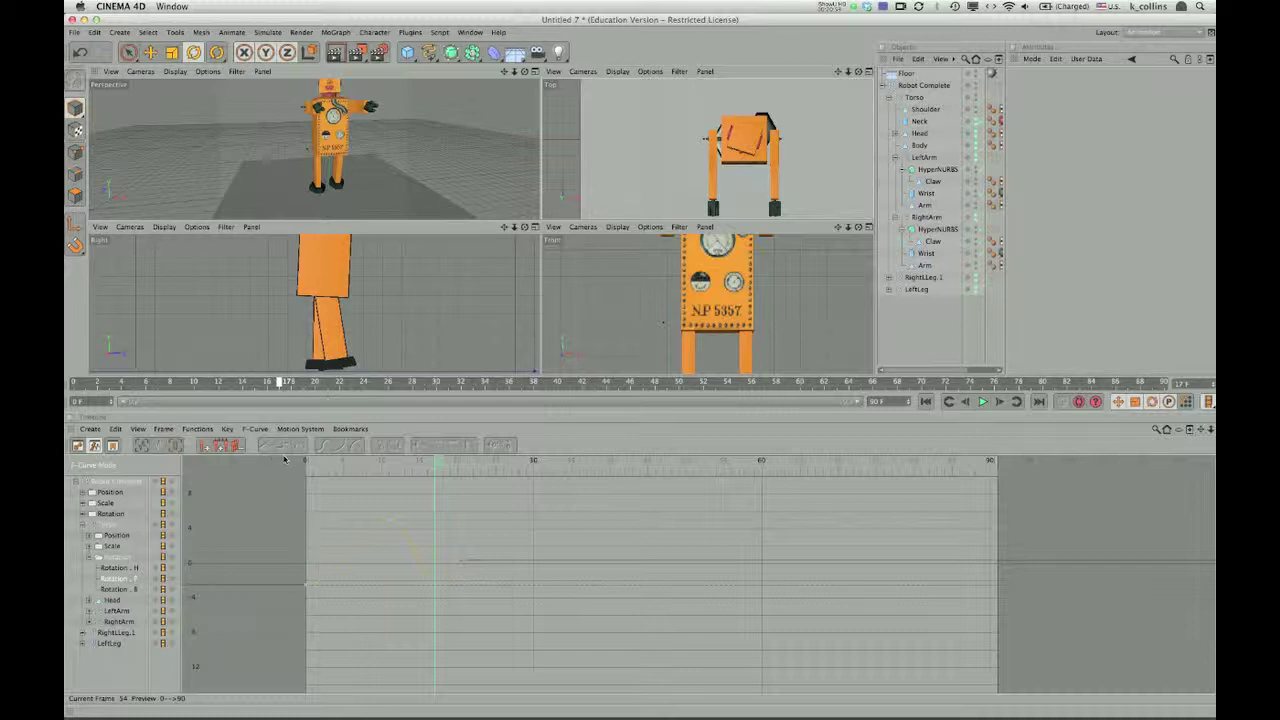
{"action": "left_click_drag", "start_coordinate": [285, 460], "coordinate": [294, 463]}
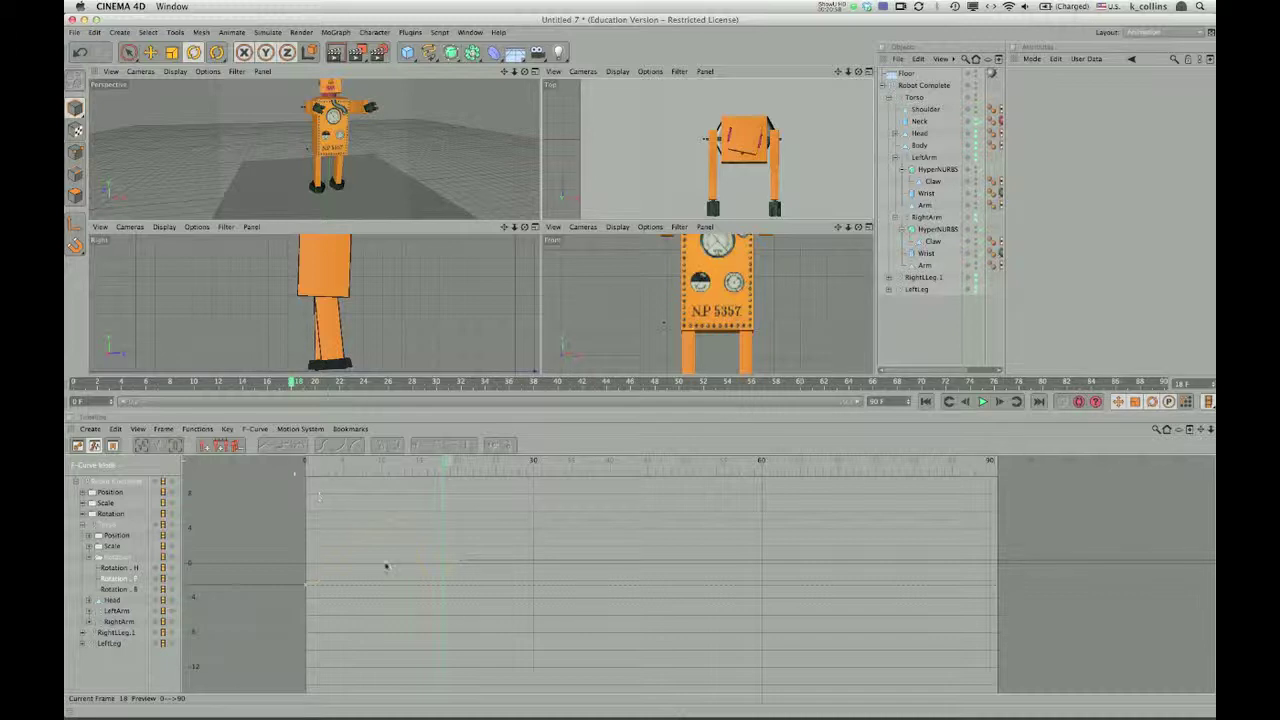
{"action": "left_click", "coordinate": [435, 587], "text": "ctrl"}
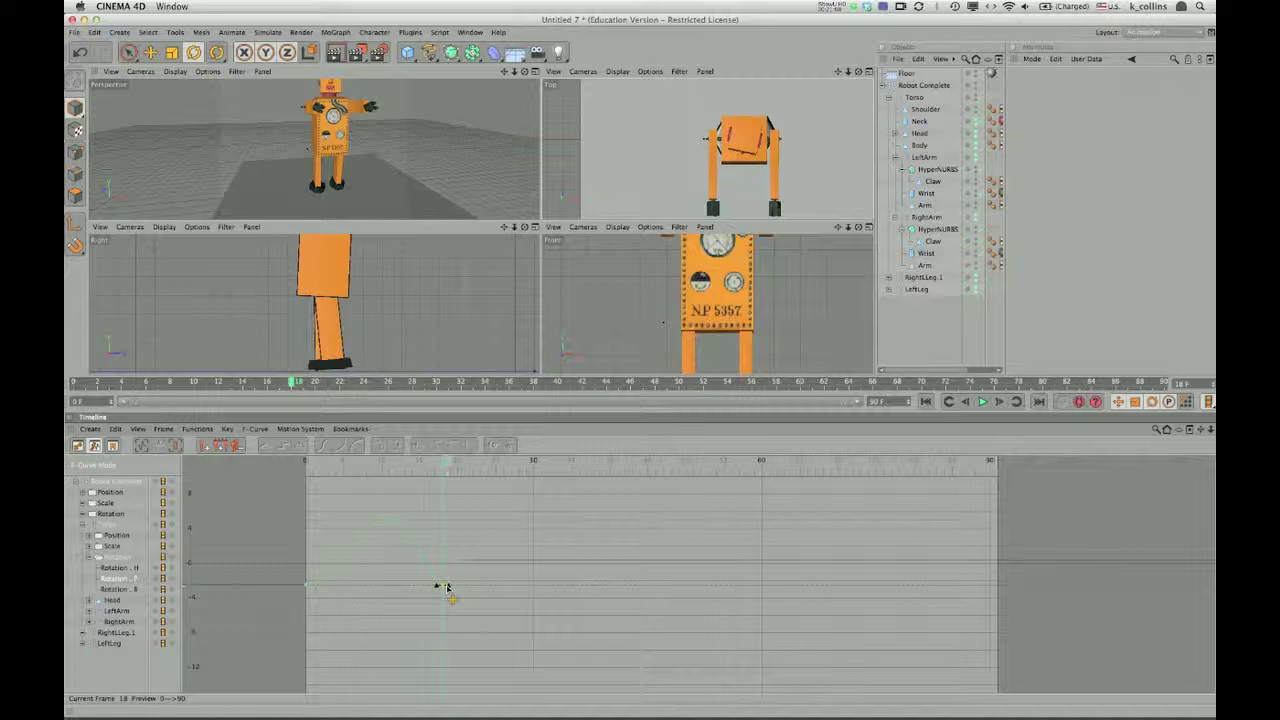
{"action": "left_click", "coordinate": [447, 586]}
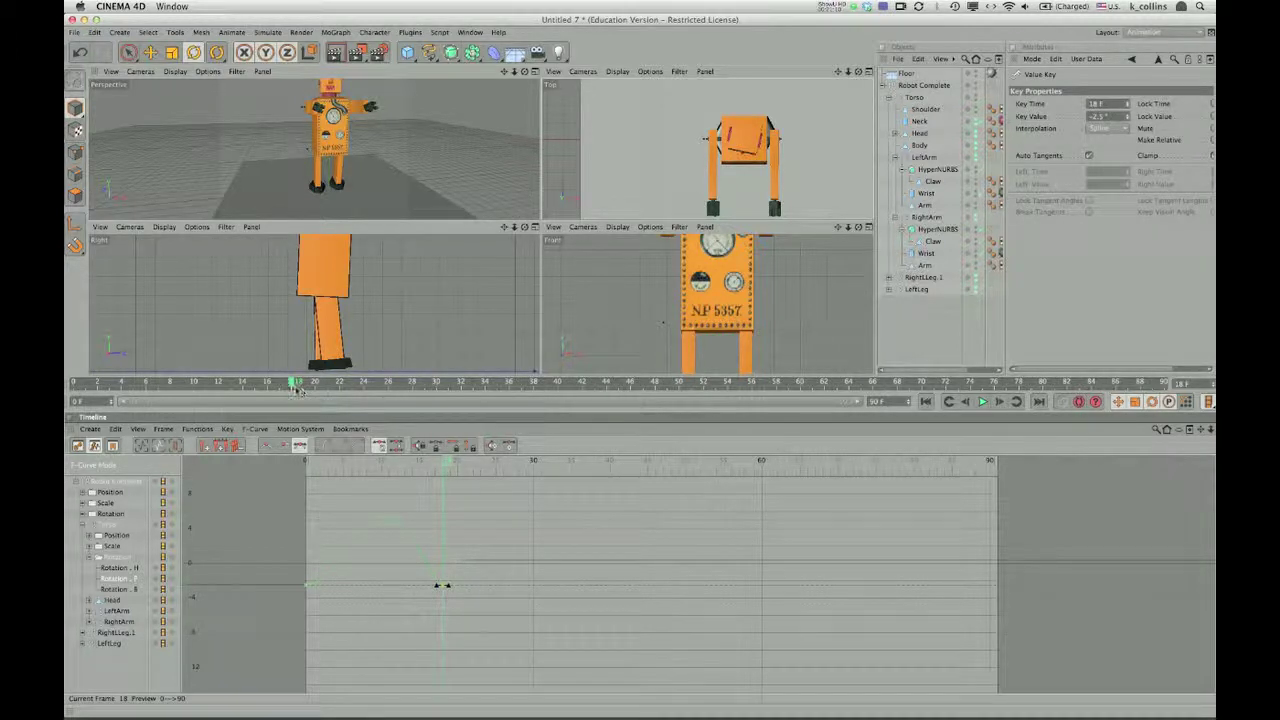
Step: Go to frame 25 and move the Torso's last Rotation P key there, raising it to about 5°
{"action": "left_click_drag", "start_coordinate": [291, 384], "coordinate": [317, 388]}
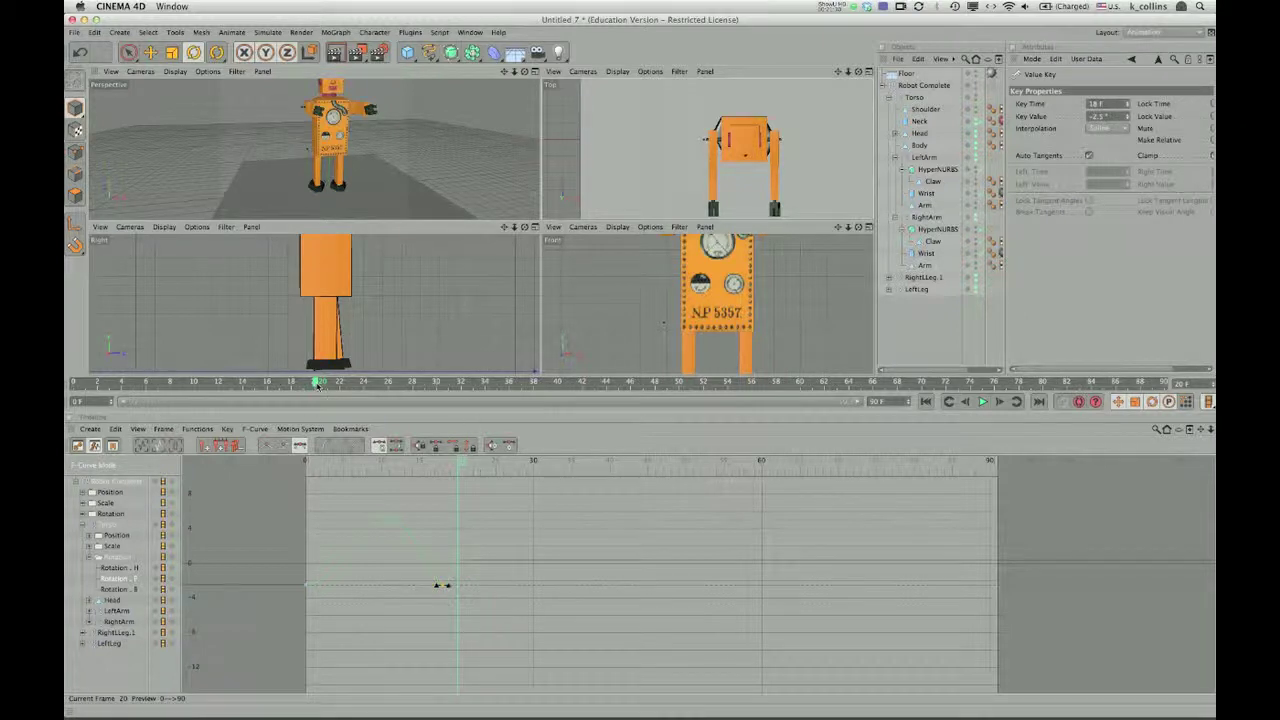
{"action": "left_click_drag", "start_coordinate": [316, 383], "coordinate": [358, 392]}
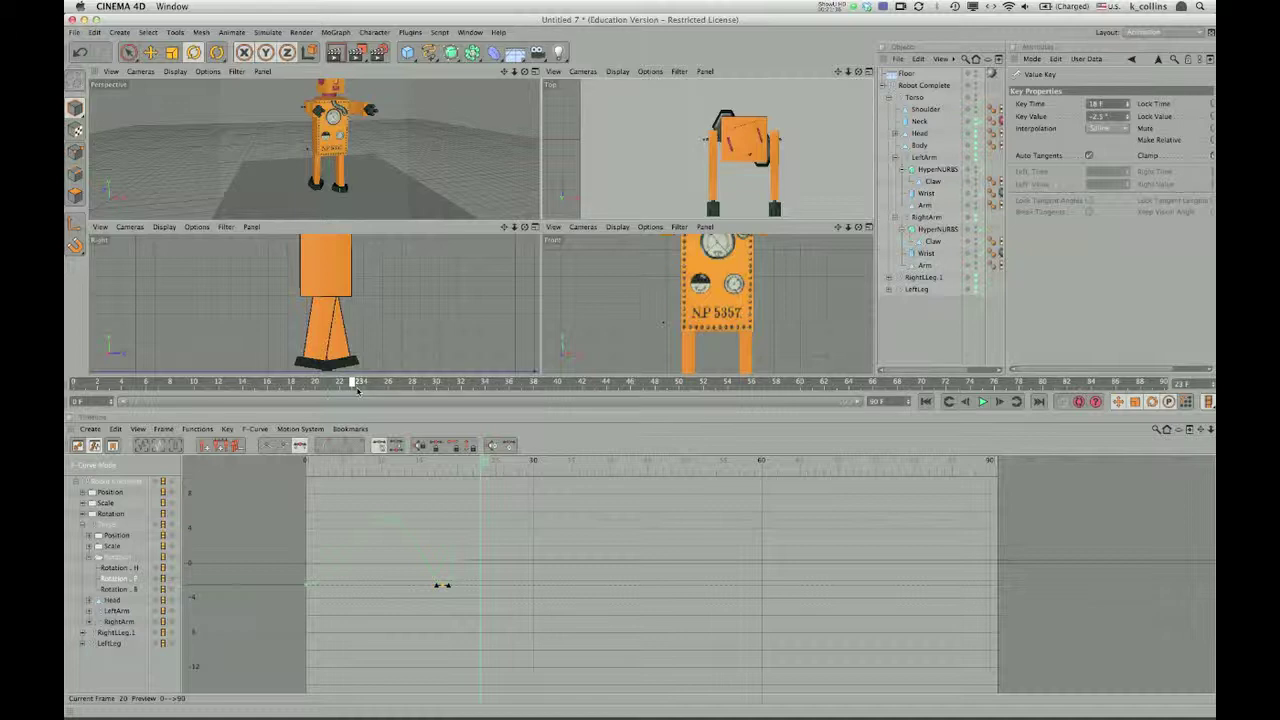
{"action": "left_click_drag", "start_coordinate": [355, 390], "coordinate": [371, 399]}
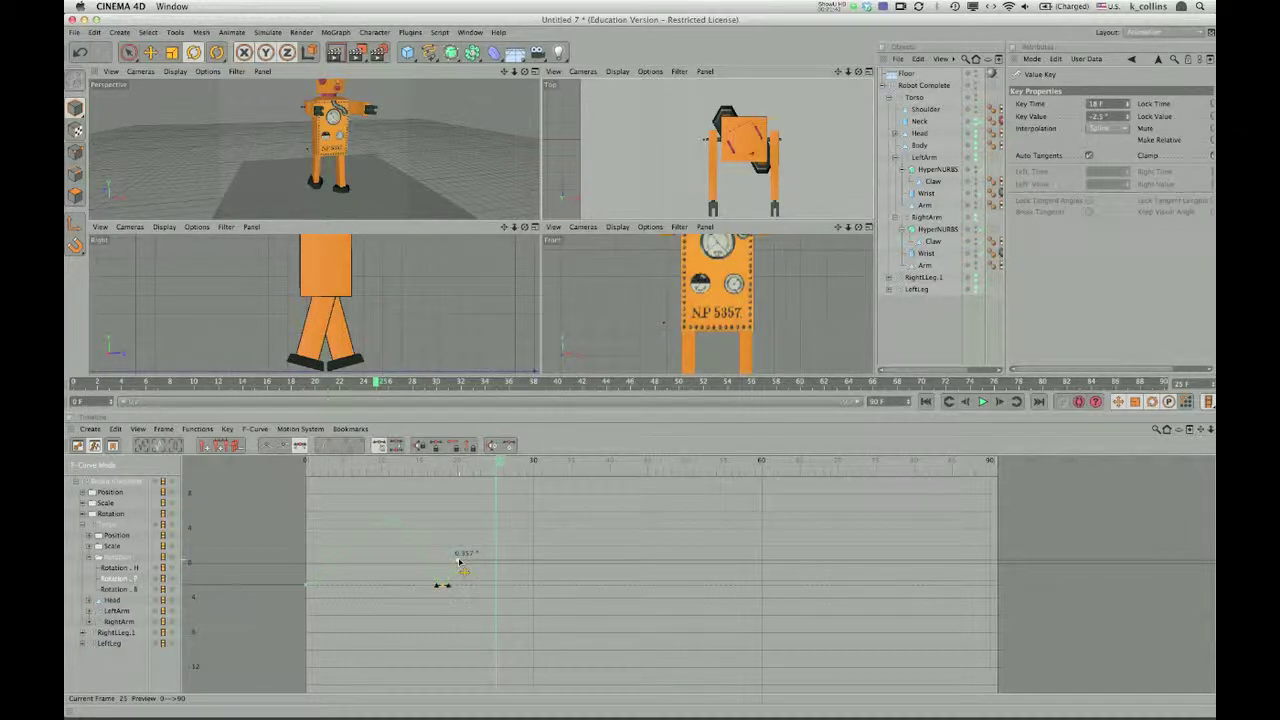
{"action": "left_click_drag", "start_coordinate": [459, 563], "coordinate": [488, 522]}
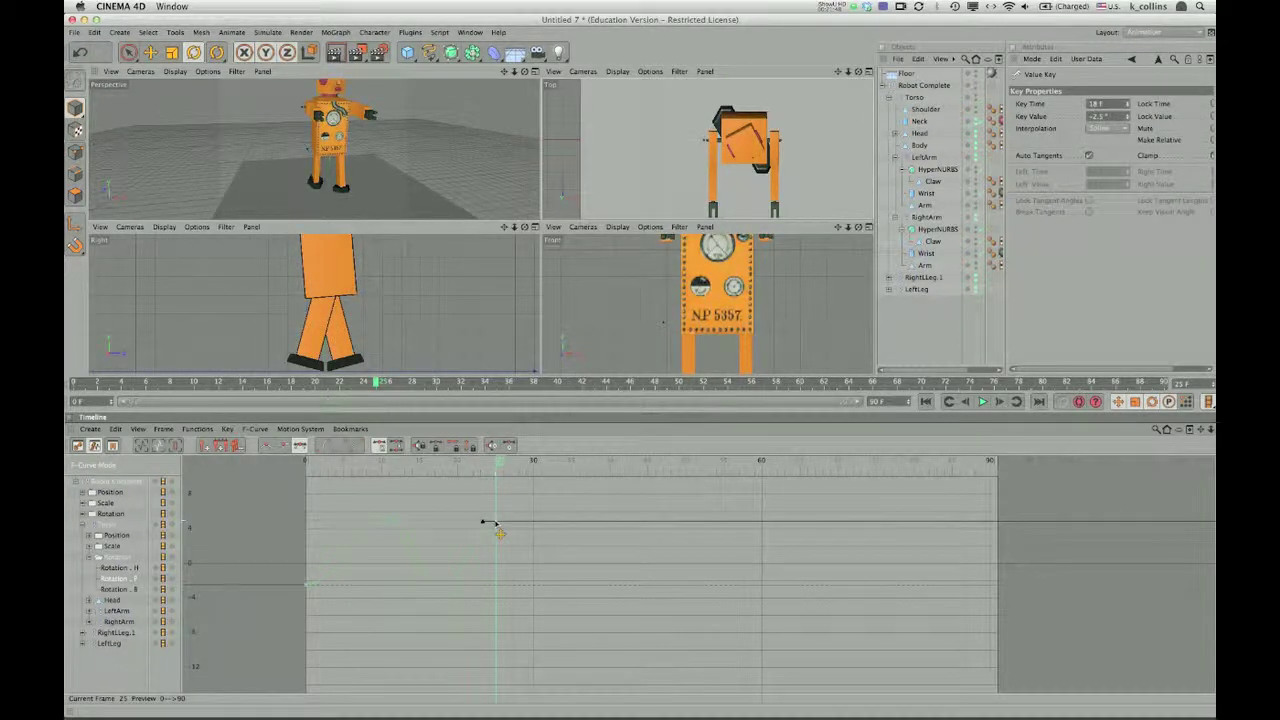
Step: Select the Torso's two upper Rotation P keys at frames 11 and 25 and set their value to 5°
{"action": "left_click", "coordinate": [312, 584]}
{"action": "mouse_move", "coordinate": [372, 381]}
{"action": "left_mouse_down"}
{"action": "mouse_move", "coordinate": [278, 383]}
{"action": "mouse_move", "coordinate": [396, 396]}
{"action": "mouse_move", "coordinate": [378, 398]}
{"action": "left_mouse_up"}
{"action": "left_click_drag", "start_coordinate": [376, 503], "coordinate": [532, 538]}
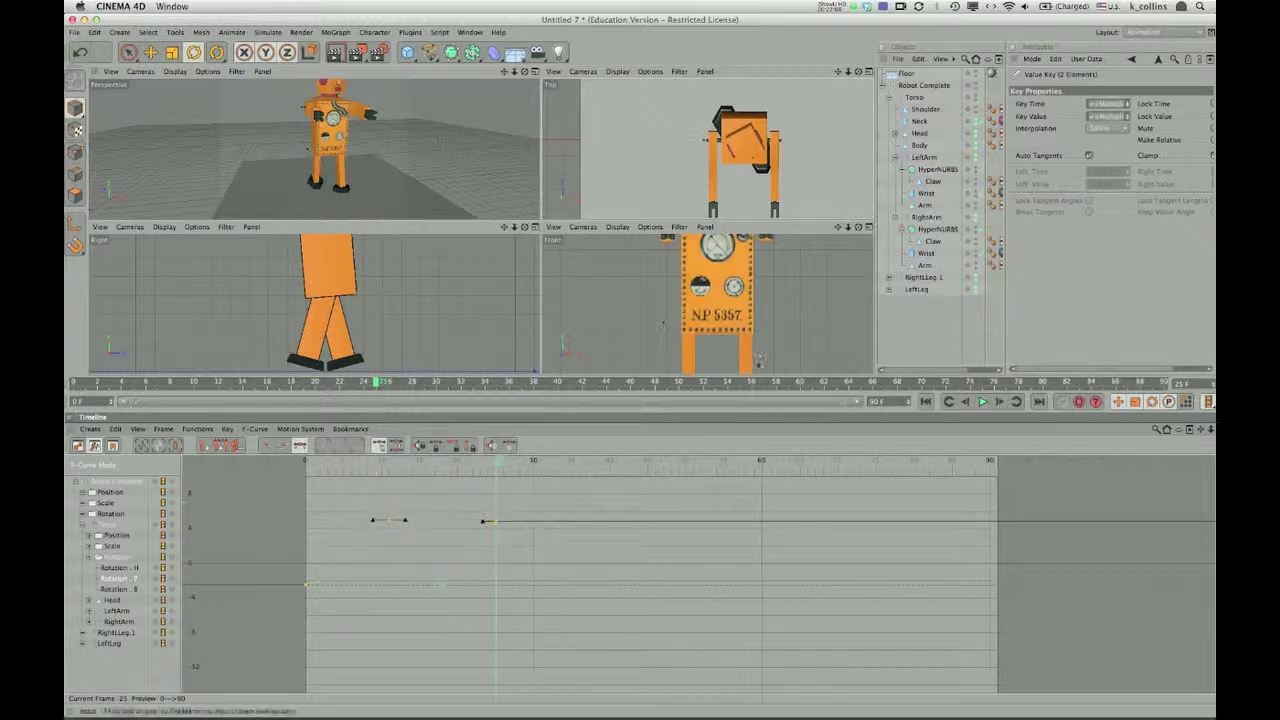
{"action": "double_click", "coordinate": [1105, 117]}
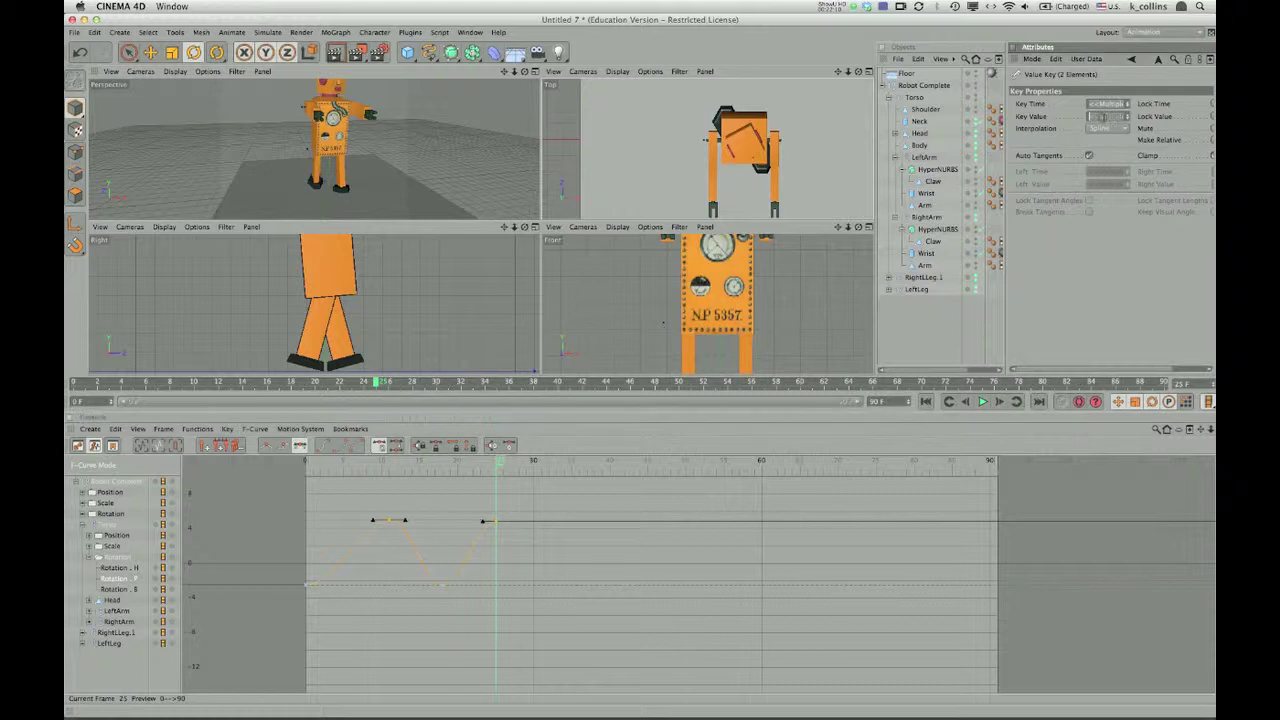
{"action": "type", "text": "5"}
{"action": "key", "text": "Return"}
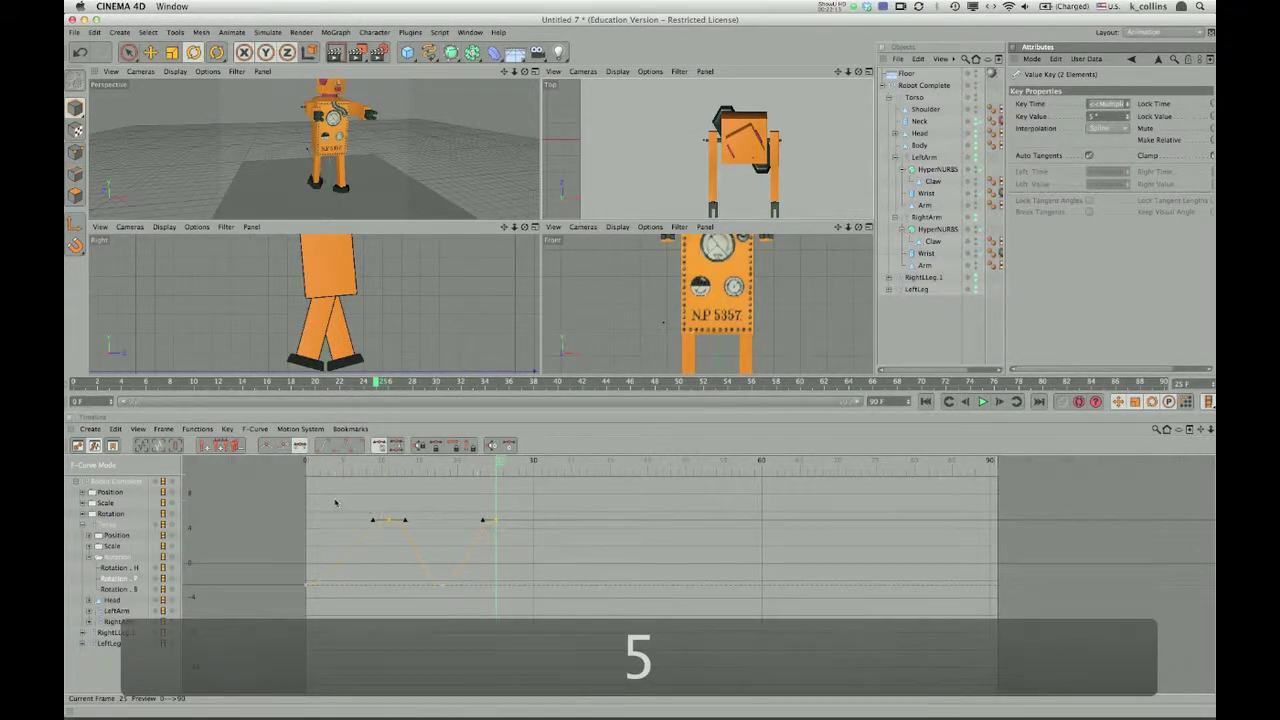
Step: Duplicate the Torso's high and low Rotation P keys along the curve to about frames 32, 39, 46, 53, 60 and 67
{"action": "left_click_drag", "start_coordinate": [357, 494], "coordinate": [543, 604]}
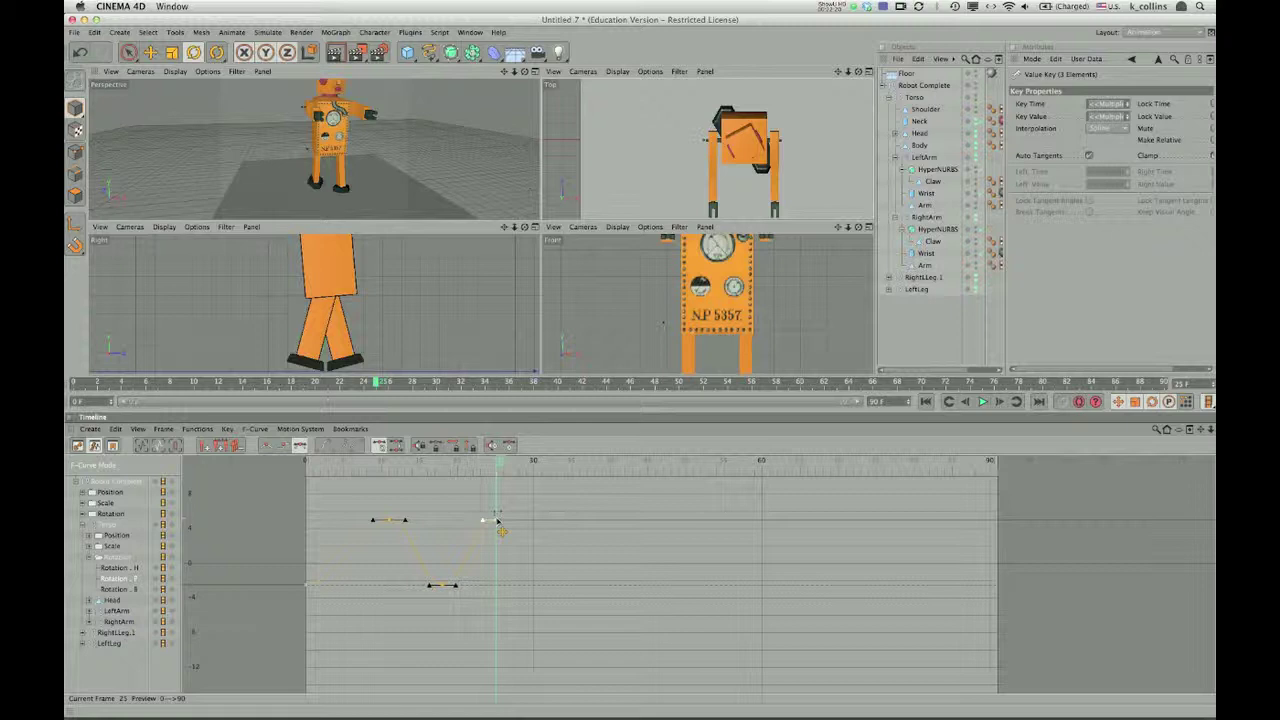
{"action": "mouse_move", "coordinate": [499, 522]}
{"action": "left_mouse_down"}
{"action": "mouse_move", "coordinate": [710, 522]}
{"action": "mouse_move", "coordinate": [609, 531]}
{"action": "left_mouse_up"}
{"action": "left_click_drag", "start_coordinate": [606, 521], "coordinate": [606, 521]}
{"action": "left_click_drag", "start_coordinate": [606, 521], "coordinate": [606, 521], "text": "ctrl"}
{"action": "left_click_drag", "start_coordinate": [602, 521], "coordinate": [800, 525], "text": "ctrl"}
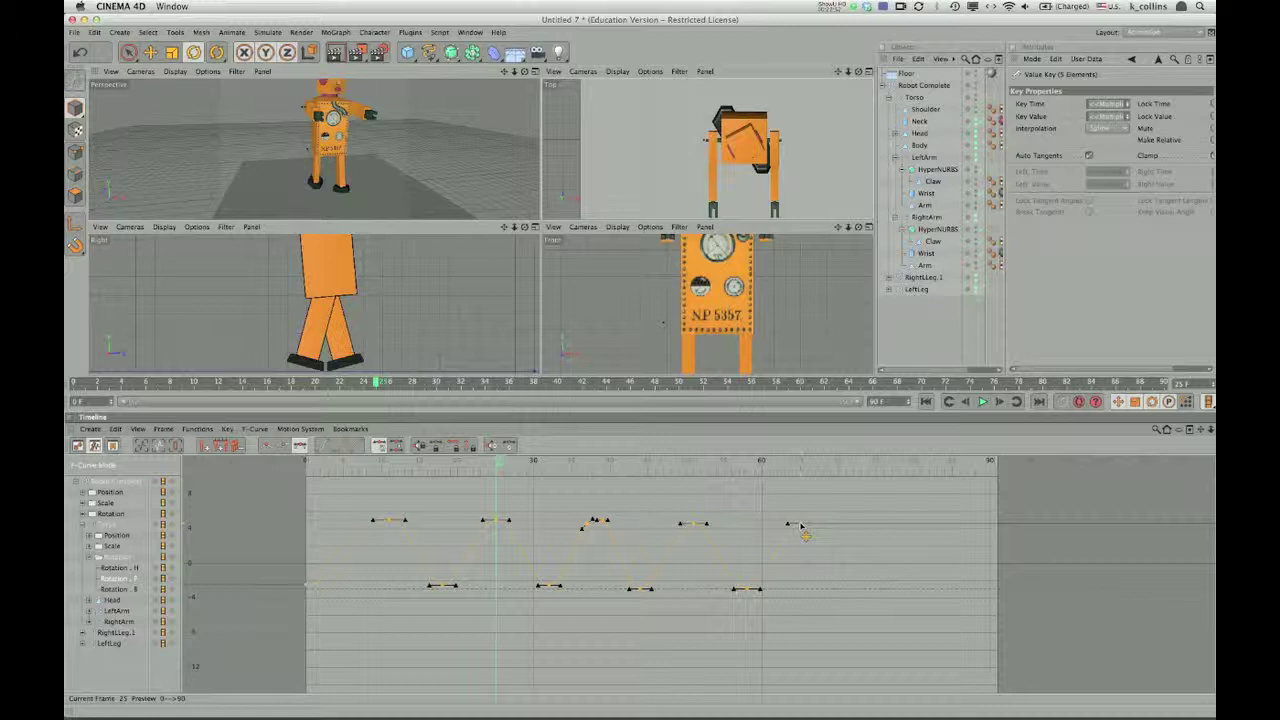
{"action": "left_click_drag", "start_coordinate": [800, 525], "coordinate": [815, 522], "text": "ctrl"}
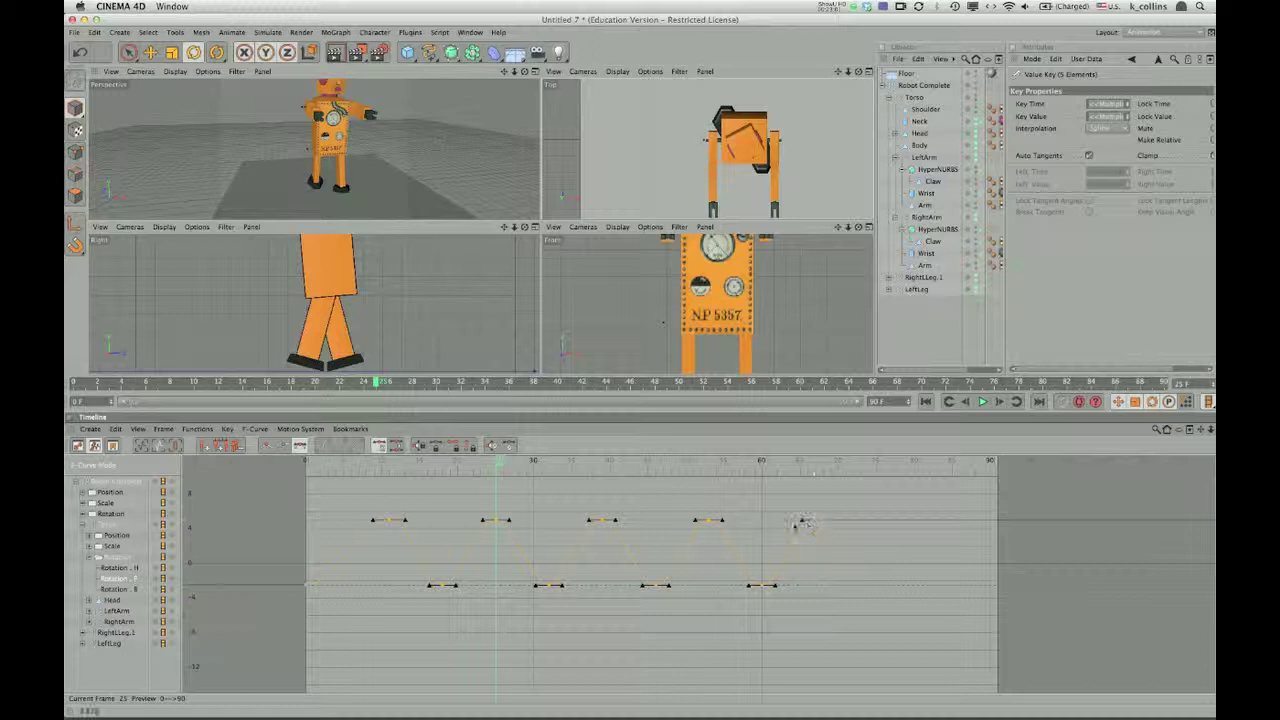
Step: Duplicate the last high and low Rotation P keys of the Torso to about frames 74, 81, 88 and 95
{"action": "left_click", "coordinate": [685, 507]}
{"action": "left_click_drag", "start_coordinate": [682, 507], "coordinate": [834, 592]}
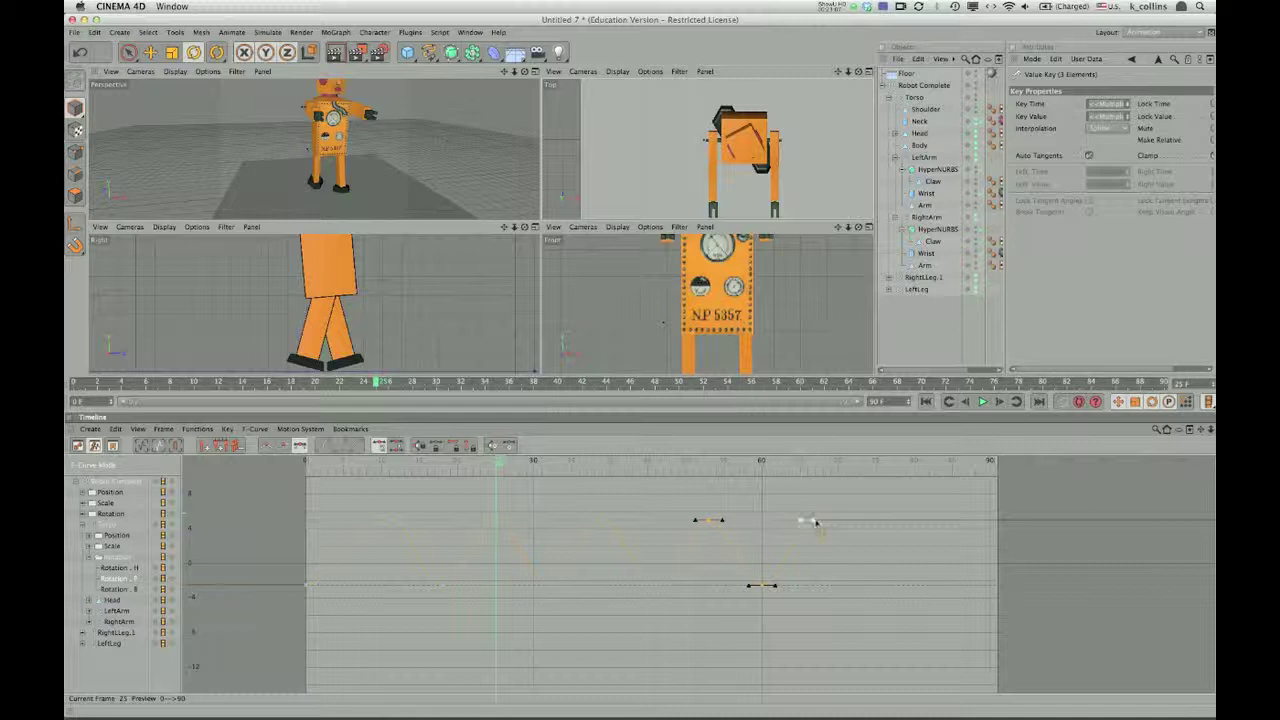
{"action": "left_click_drag", "start_coordinate": [836, 521], "coordinate": [921, 521], "text": "ctrl"}
{"action": "left_click_drag", "start_coordinate": [793, 501], "coordinate": [965, 610]}
{"action": "left_click_drag", "start_coordinate": [921, 520], "coordinate": [1035, 522], "text": "ctrl"}
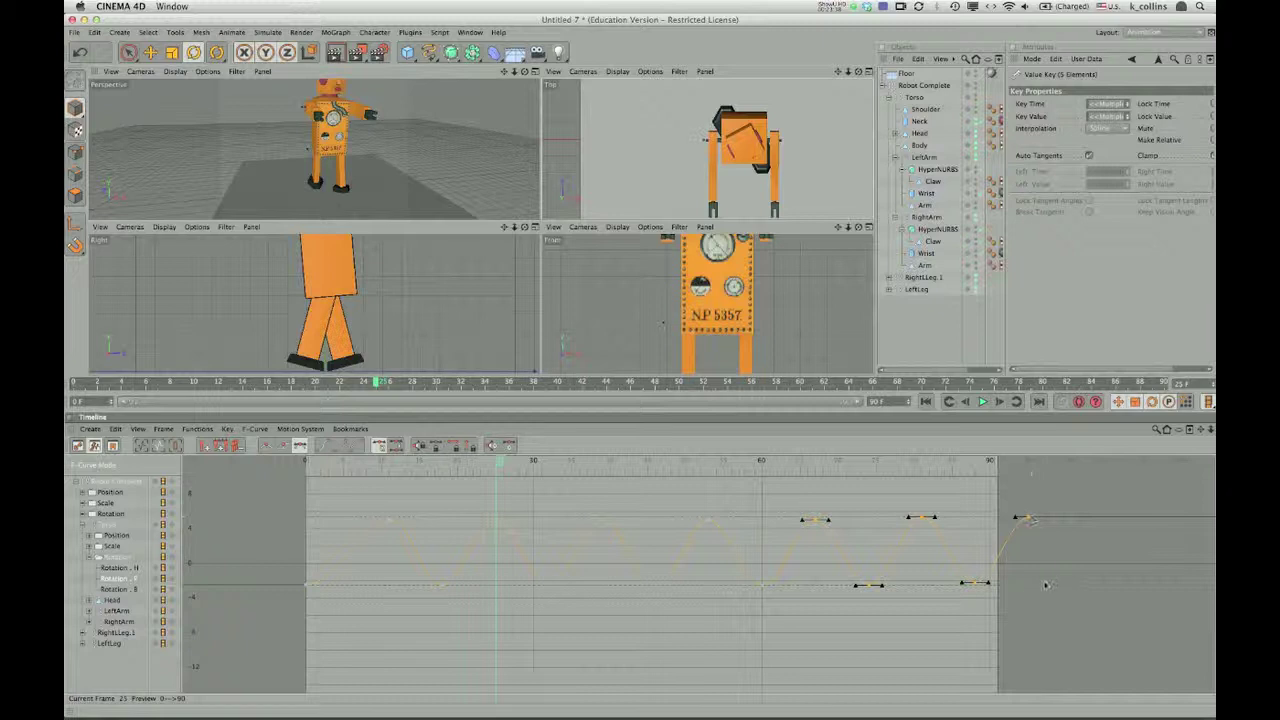
Step: Select all the upper Rotation P keys of the Torso and set their value to 5°
{"action": "left_click", "coordinate": [1043, 580]}
{"action": "left_click_drag", "start_coordinate": [368, 505], "coordinate": [1057, 522]}
{"action": "double_click", "coordinate": [1092, 117]}
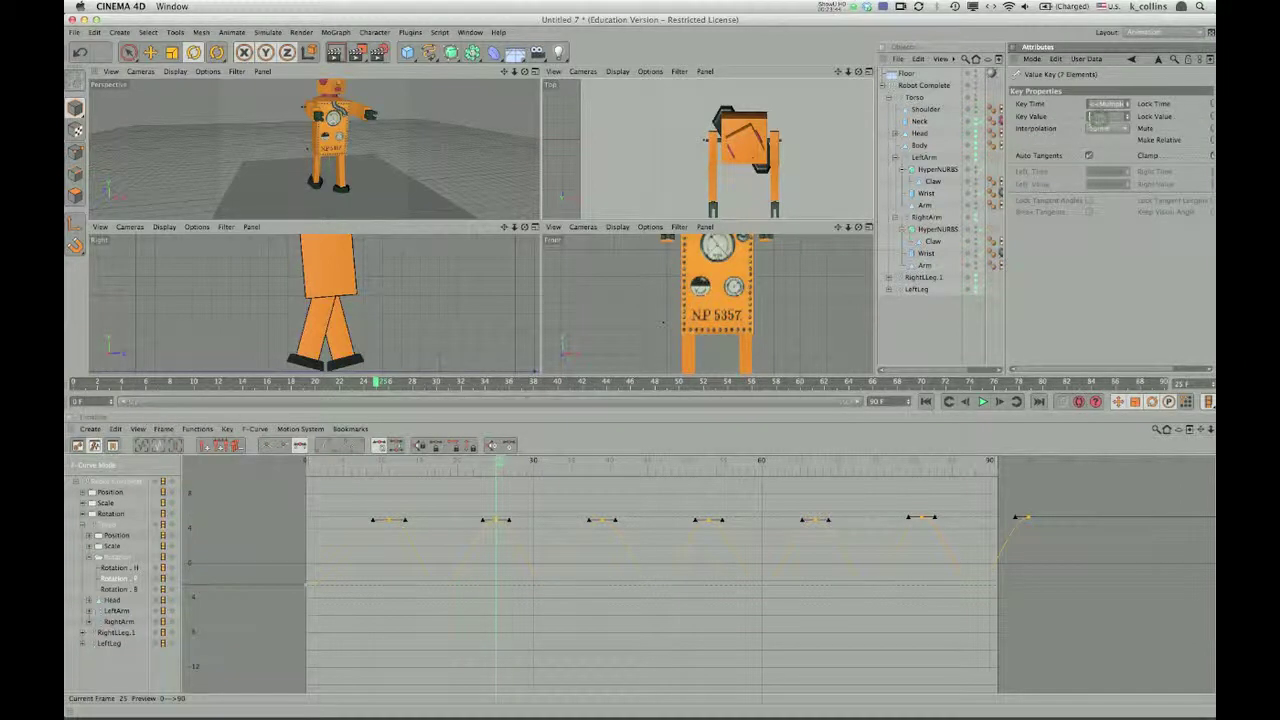
{"action": "type", "text": "5"}
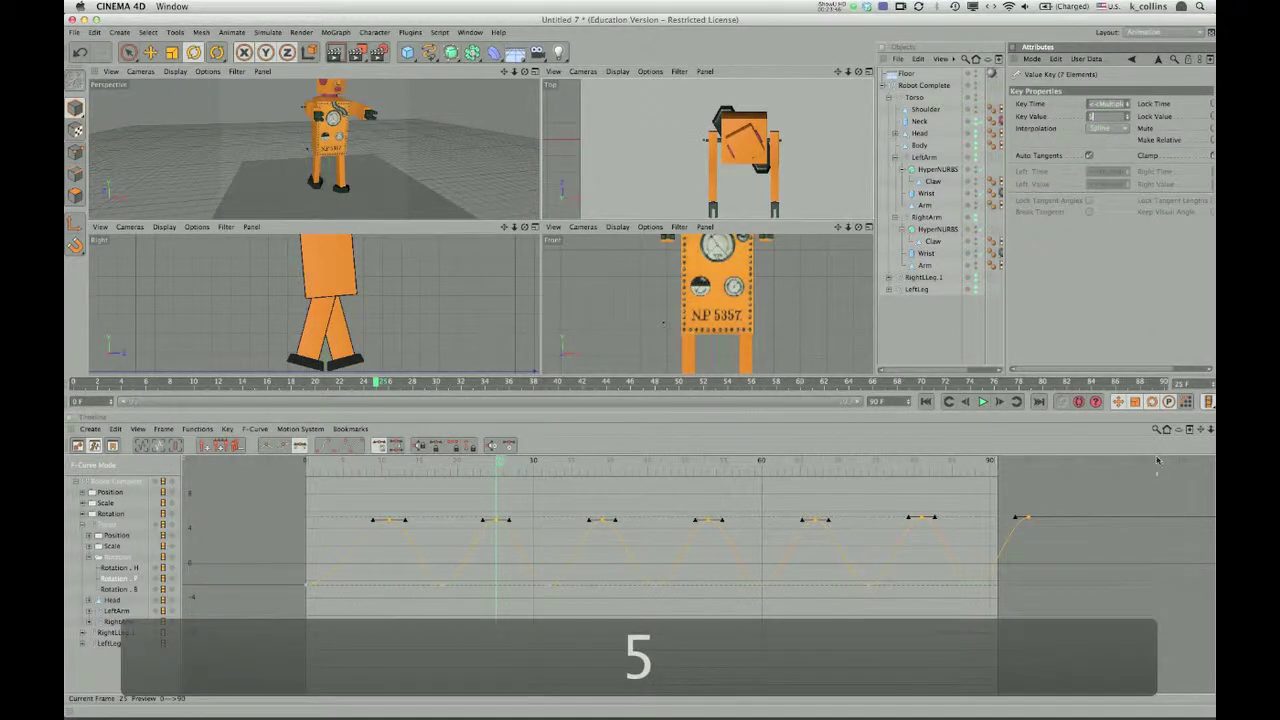
{"action": "left_click", "coordinate": [1108, 530]}
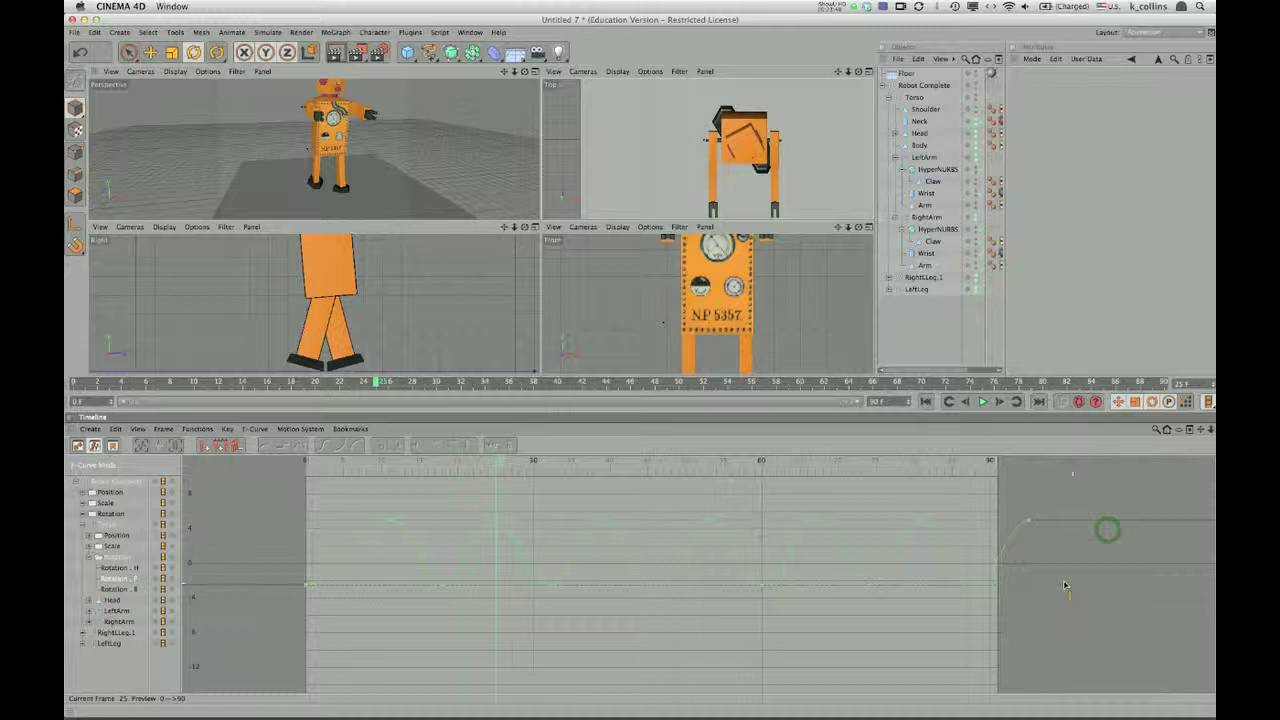
Step: Set all the lower Rotation P keys of the Torso to -2.5° and scrub through the animation to about frame 76
{"action": "left_click_drag", "start_coordinate": [1060, 578], "coordinate": [401, 591]}
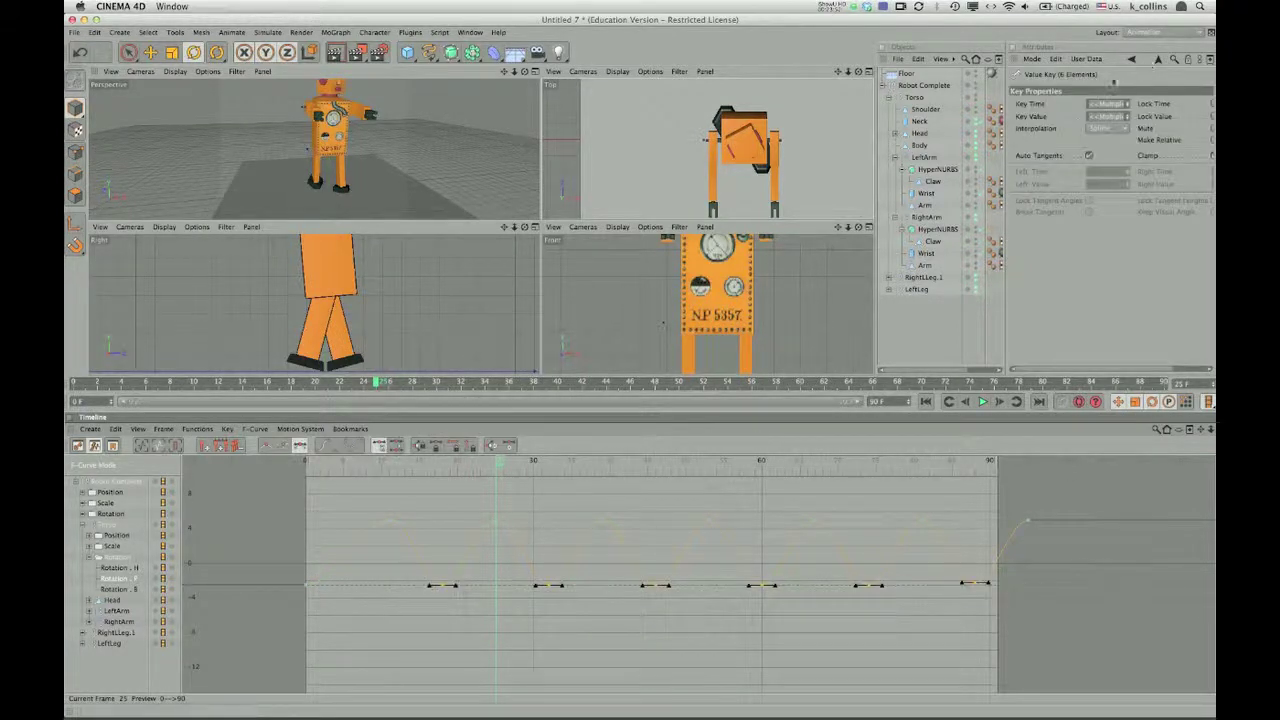
{"action": "left_click", "coordinate": [1108, 116]}
{"action": "type", "text": "-2"}
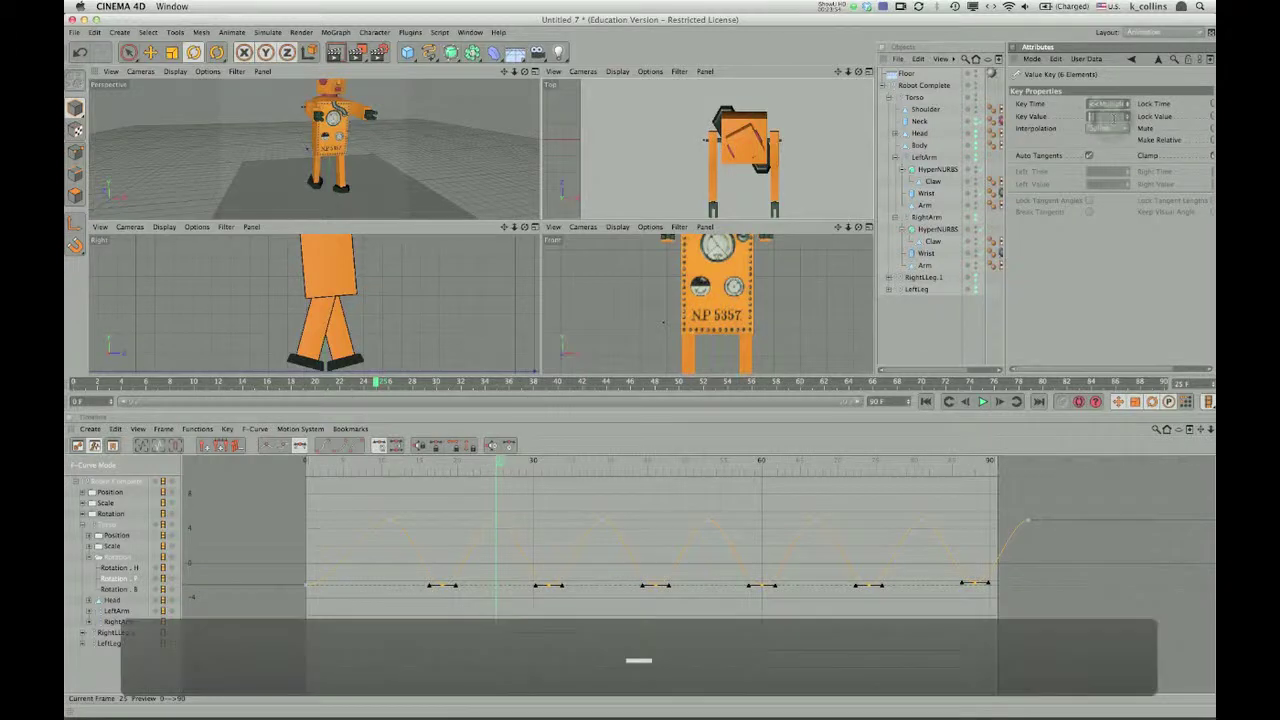
{"action": "type", "text": ".5"}
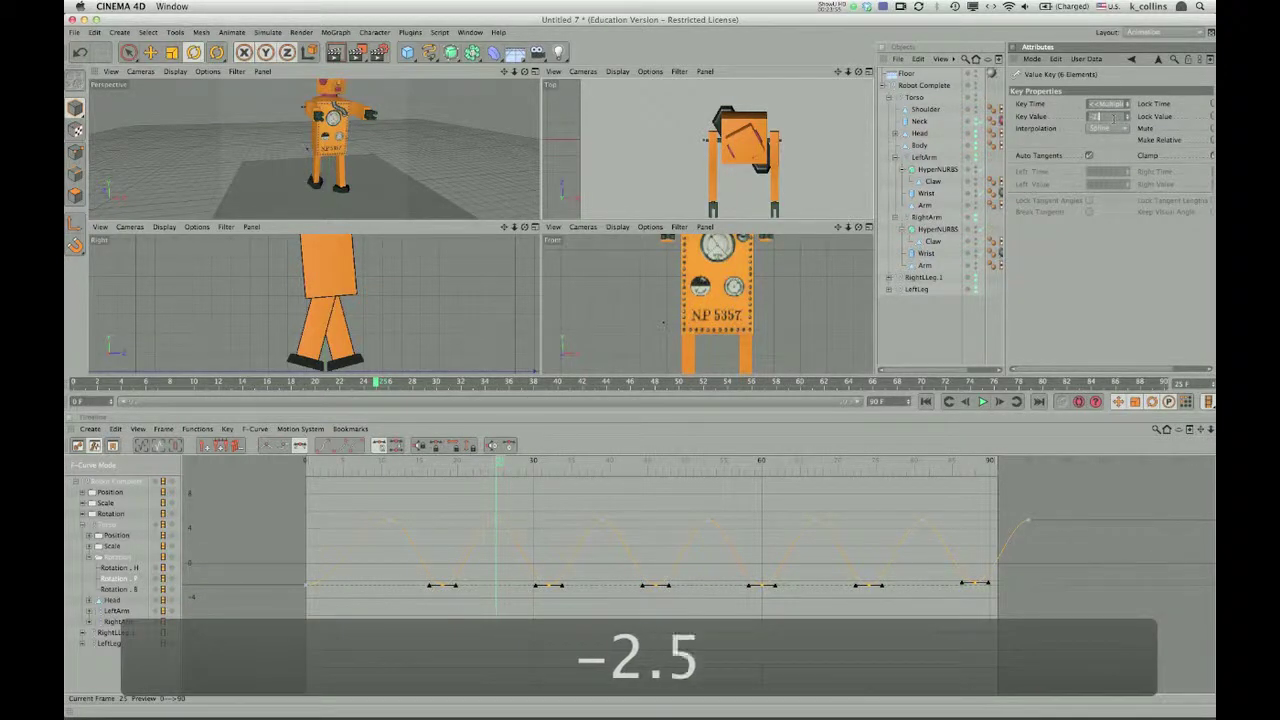
{"action": "key", "text": "Return"}
{"action": "left_click", "coordinate": [950, 604]}
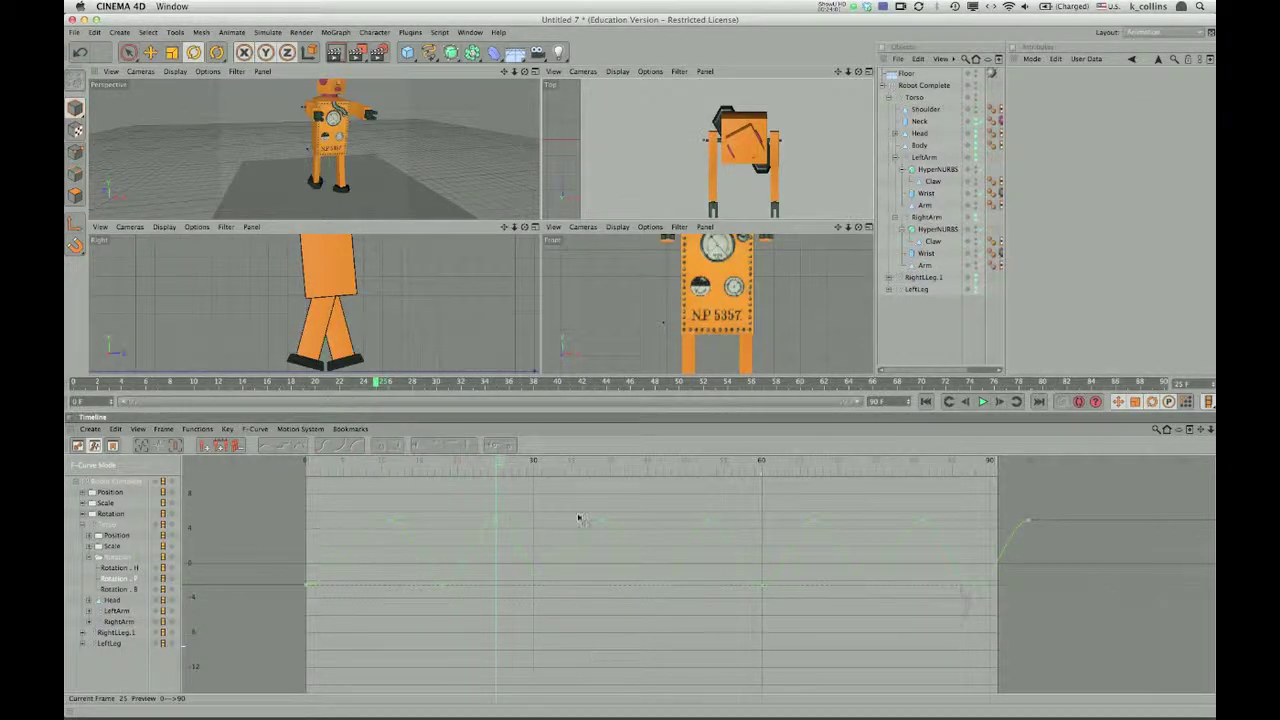
{"action": "left_click", "coordinate": [377, 383]}
{"action": "left_click_drag", "start_coordinate": [350, 387], "coordinate": [391, 397]}
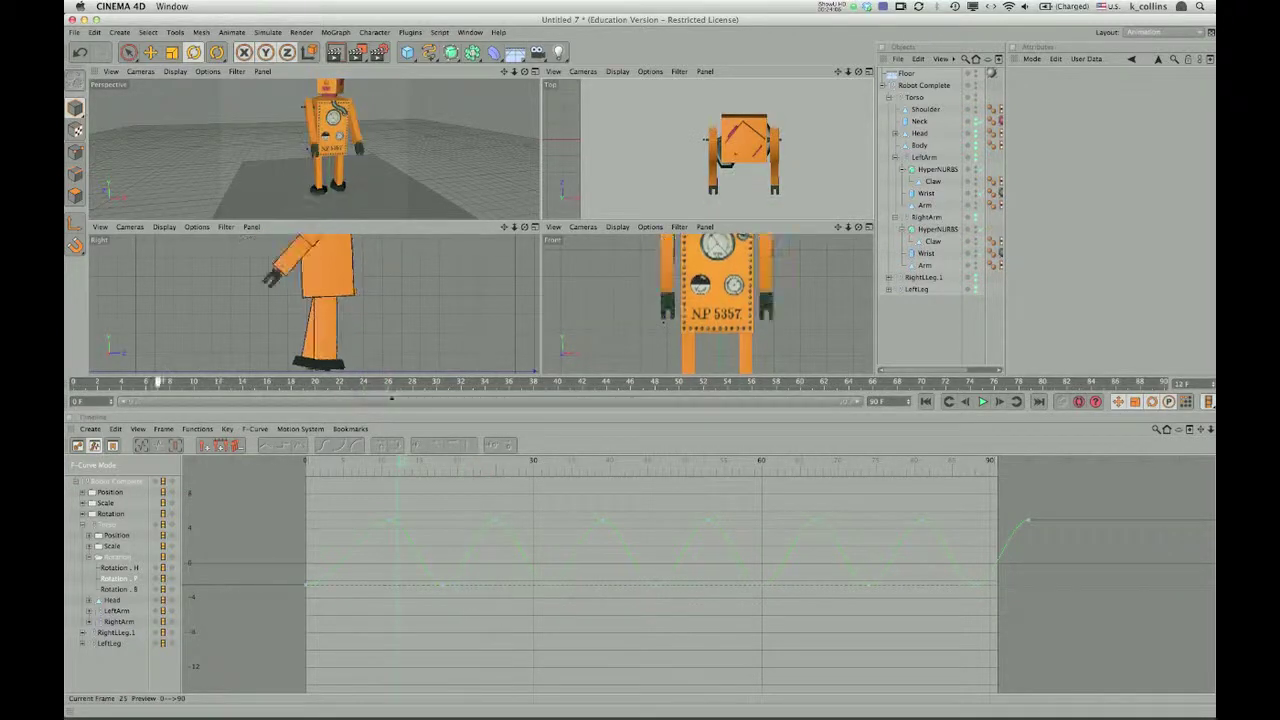
{"action": "left_click_drag", "start_coordinate": [478, 401], "coordinate": [993, 404]}
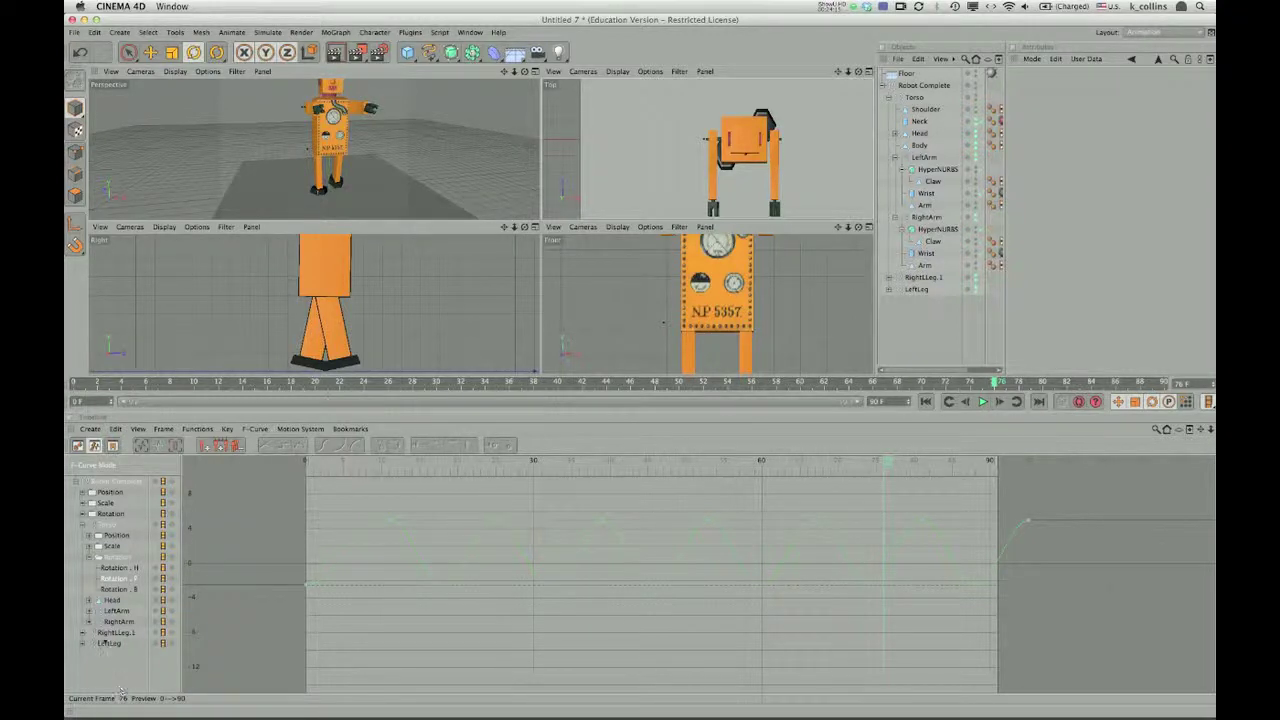
Step: Show the Rotation P curves of RightLeg.1 and LeftLeg together with the Torso's, scaled to fit the curve view
{"action": "left_click", "coordinate": [82, 632]}
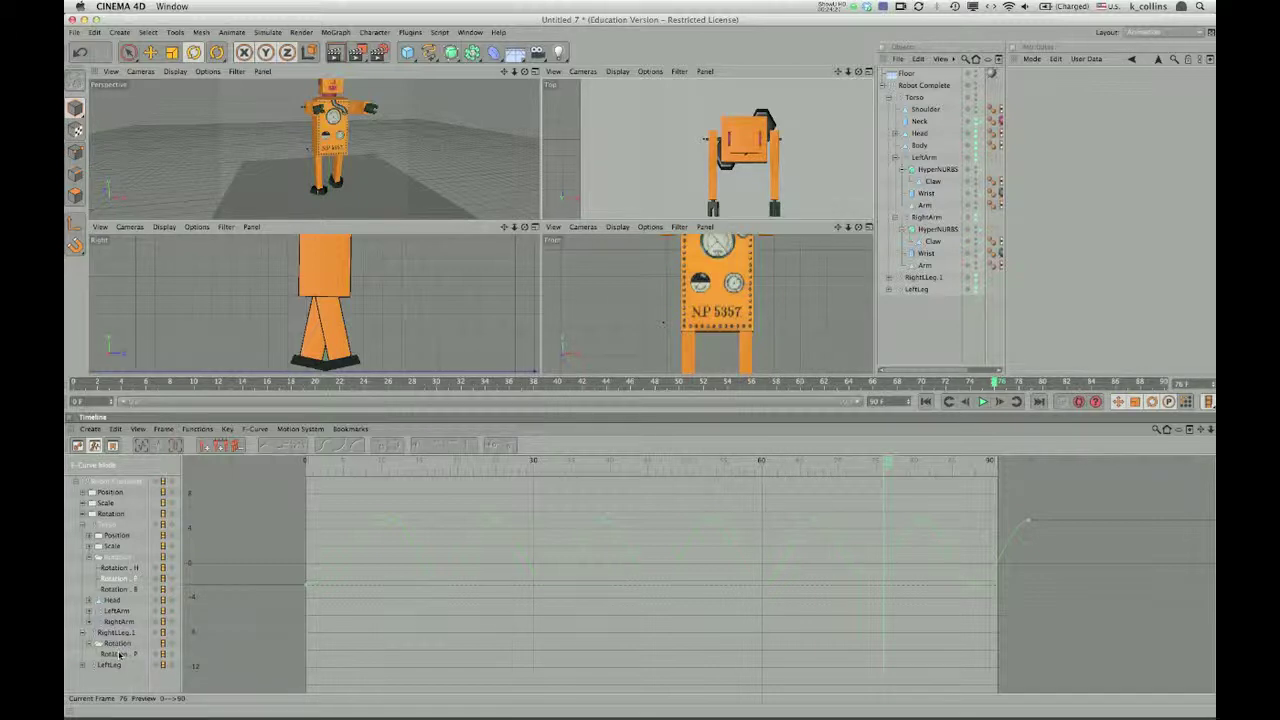
{"action": "left_click", "coordinate": [119, 654]}
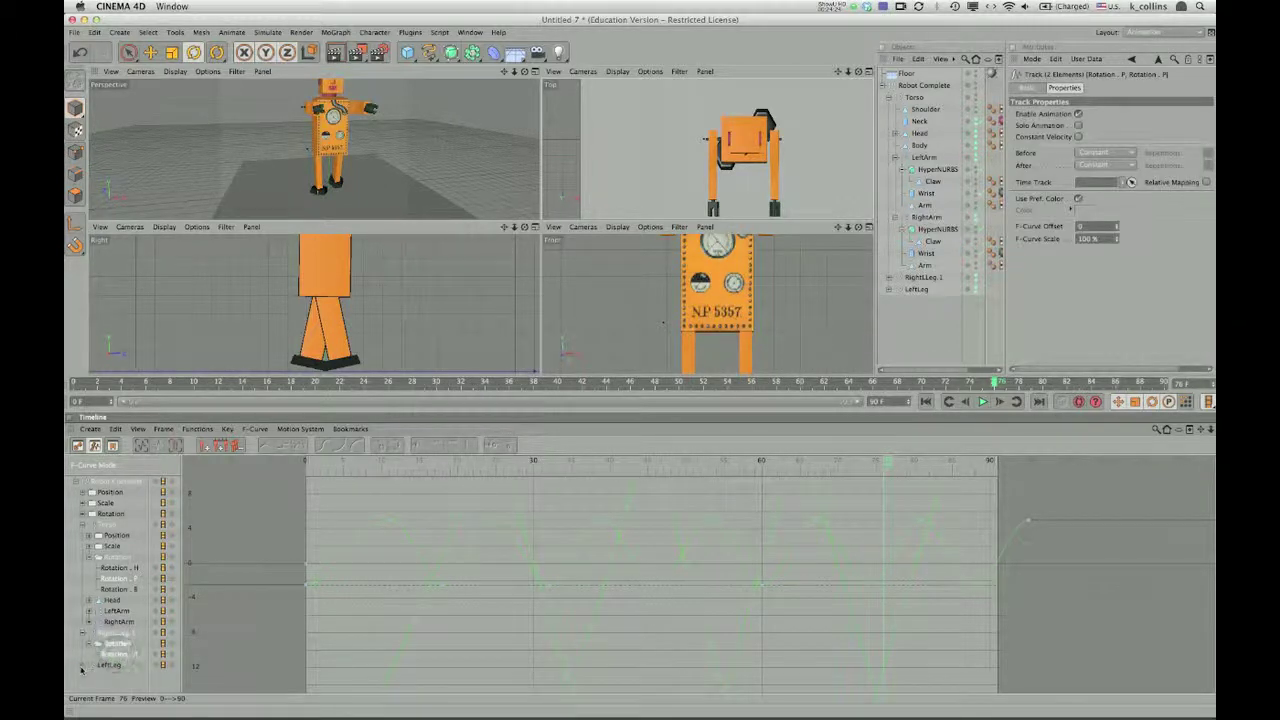
{"action": "left_click", "coordinate": [84, 666]}
{"action": "left_click", "coordinate": [89, 677]}
{"action": "left_click", "coordinate": [116, 687], "text": "ctrl"}
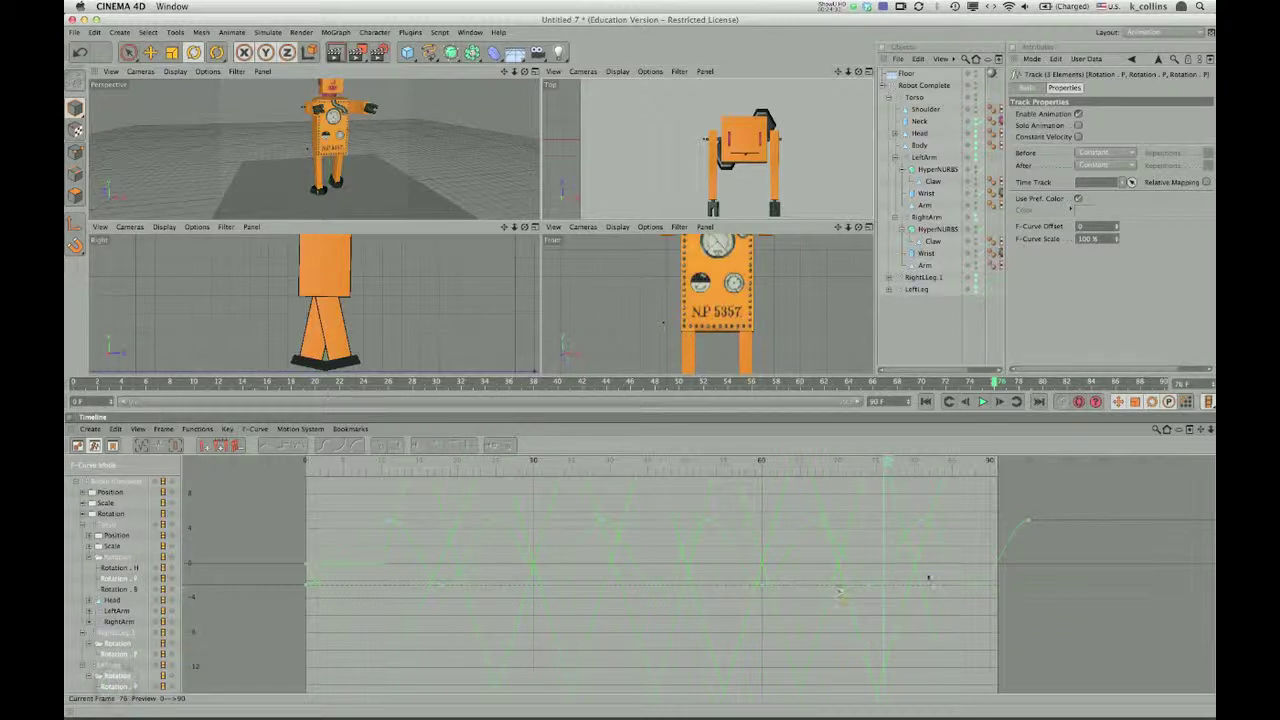
{"action": "left_click_drag", "start_coordinate": [1211, 429], "coordinate": [1204, 460]}
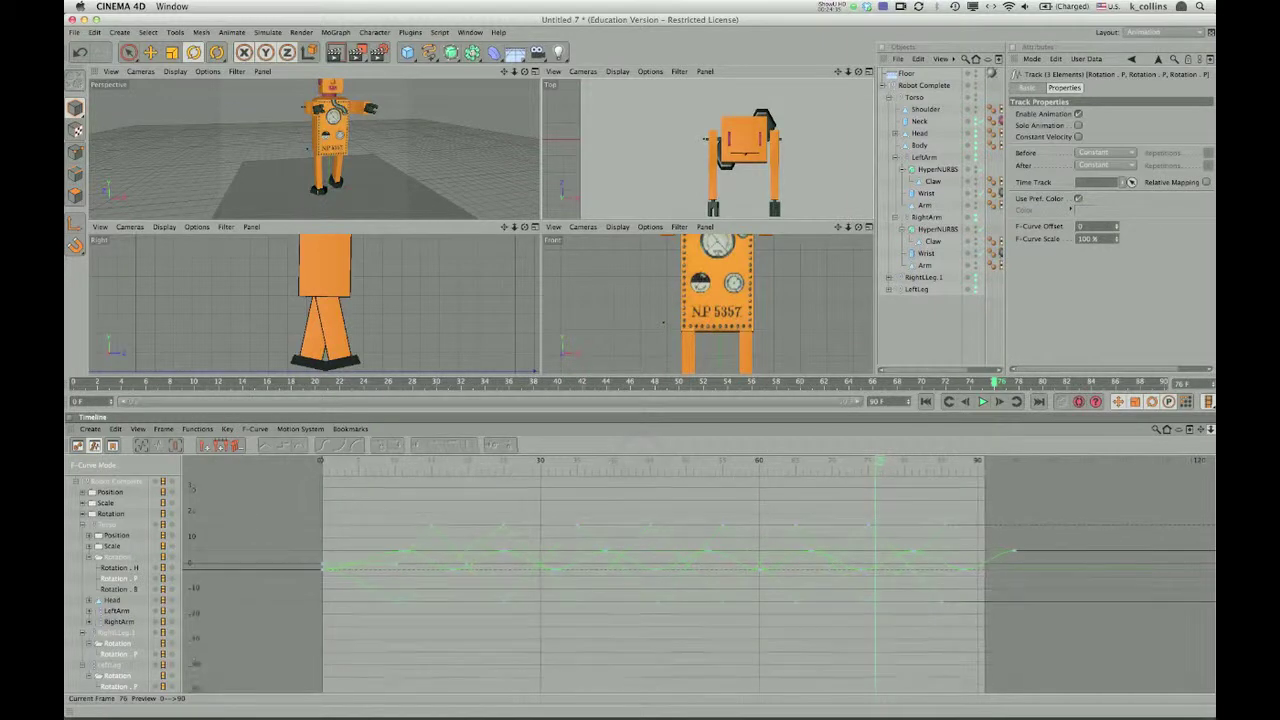
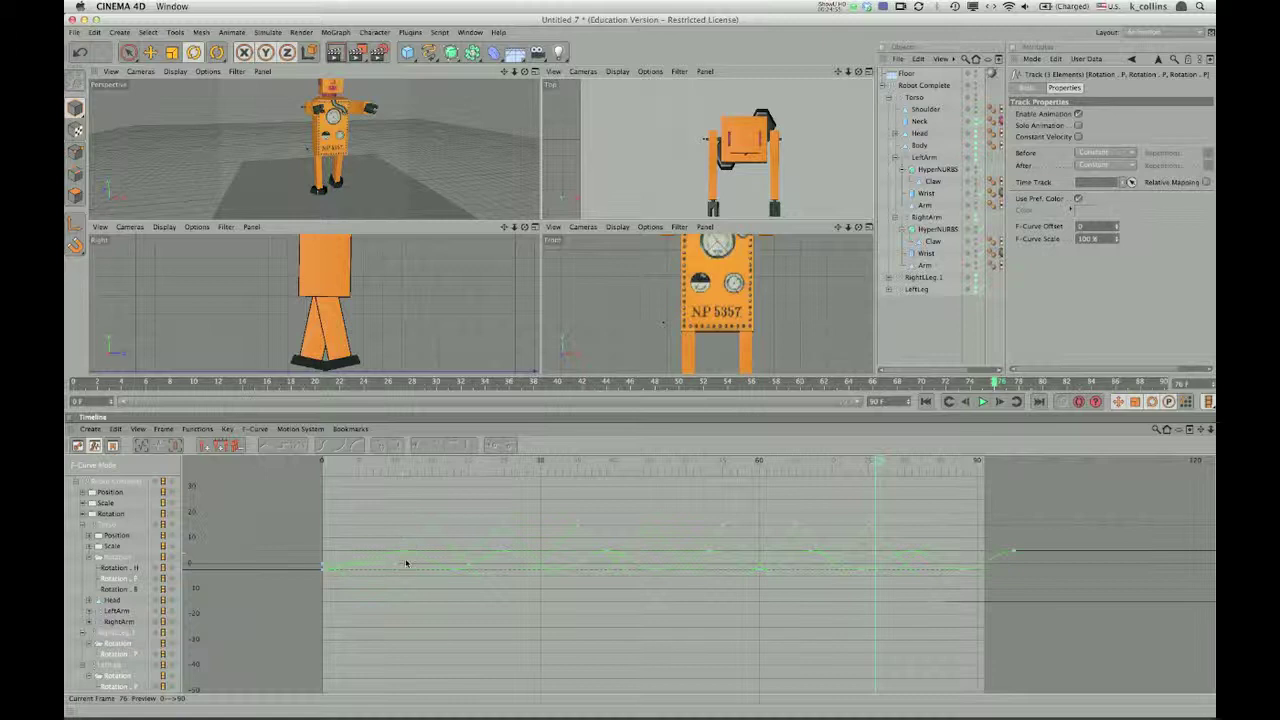
{"action": "scroll", "coordinate": [406, 563], "scroll_direction": "up", "scroll_amount": 5}
{"action": "scroll", "coordinate": [406, 563], "scroll_direction": "down", "scroll_amount": 5}
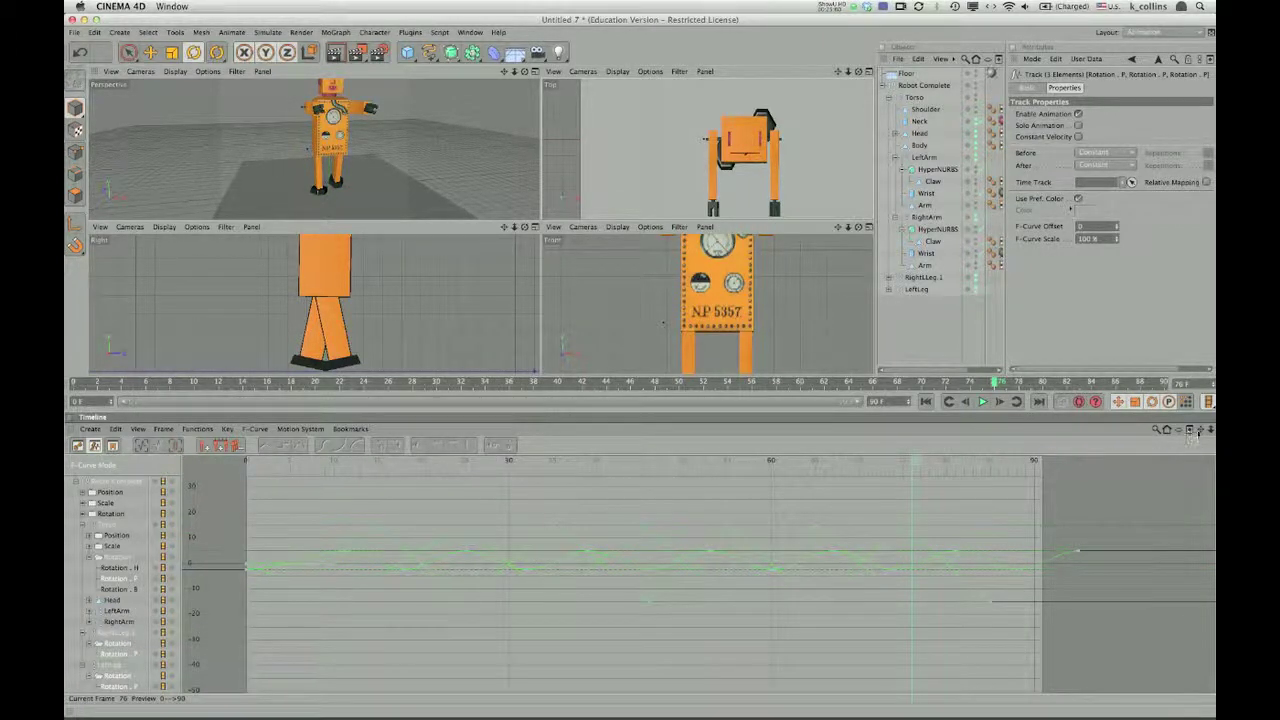
{"action": "left_click_drag", "start_coordinate": [1200, 431], "coordinate": [1207, 390]}
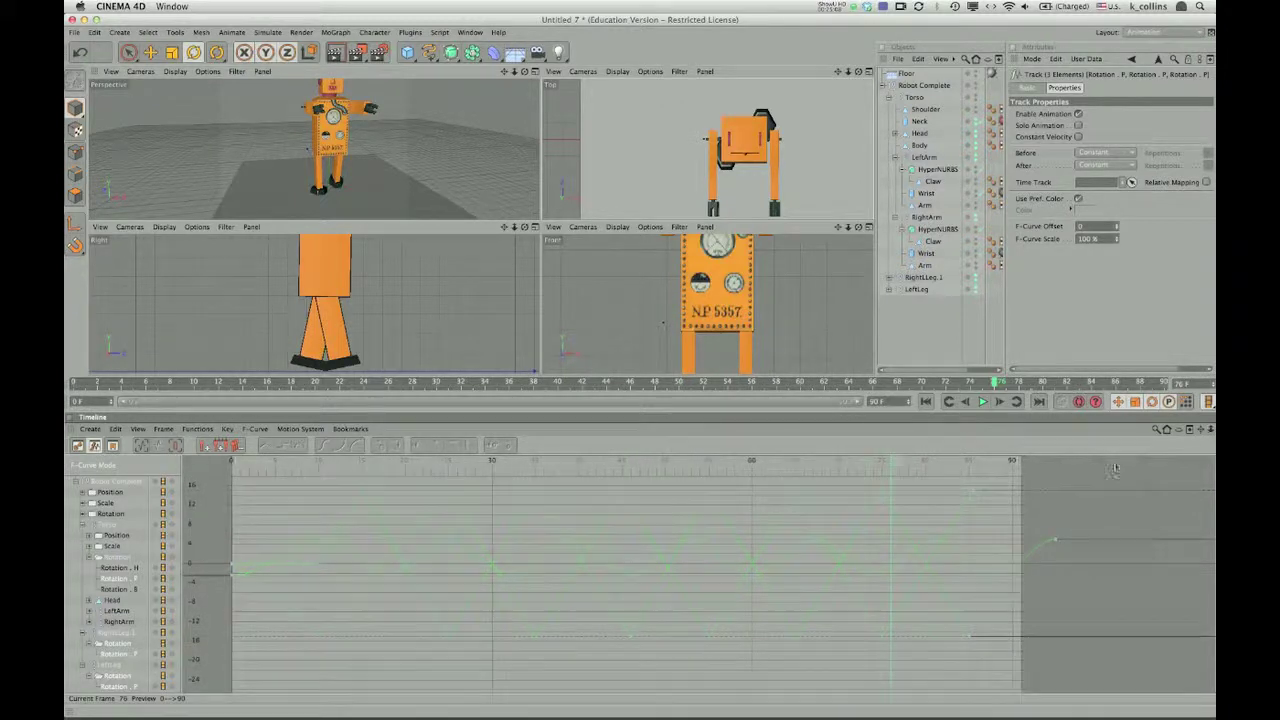
Step: Scrub between about frames 10 and 36 to compare the Torso's rocking with the leg rotation peaks
{"action": "left_click", "coordinate": [337, 463]}
{"action": "left_click_drag", "start_coordinate": [355, 467], "coordinate": [365, 465]}
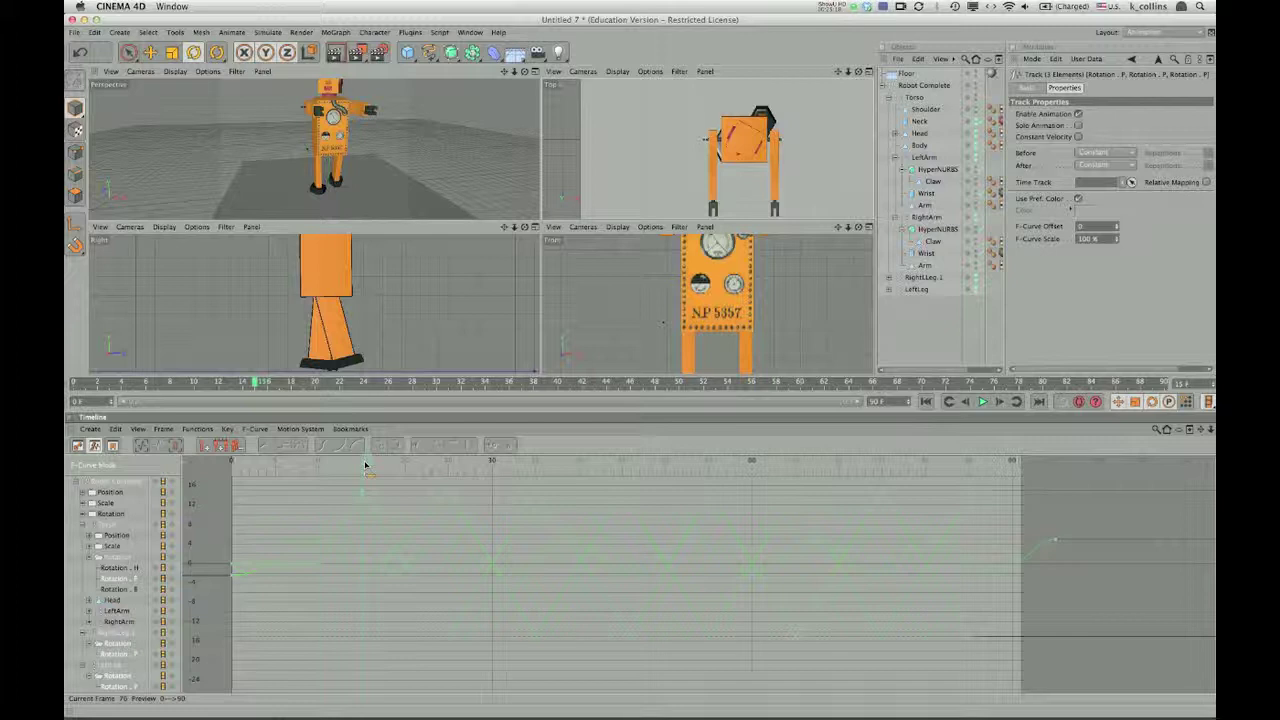
{"action": "left_click_drag", "start_coordinate": [365, 465], "coordinate": [451, 466]}
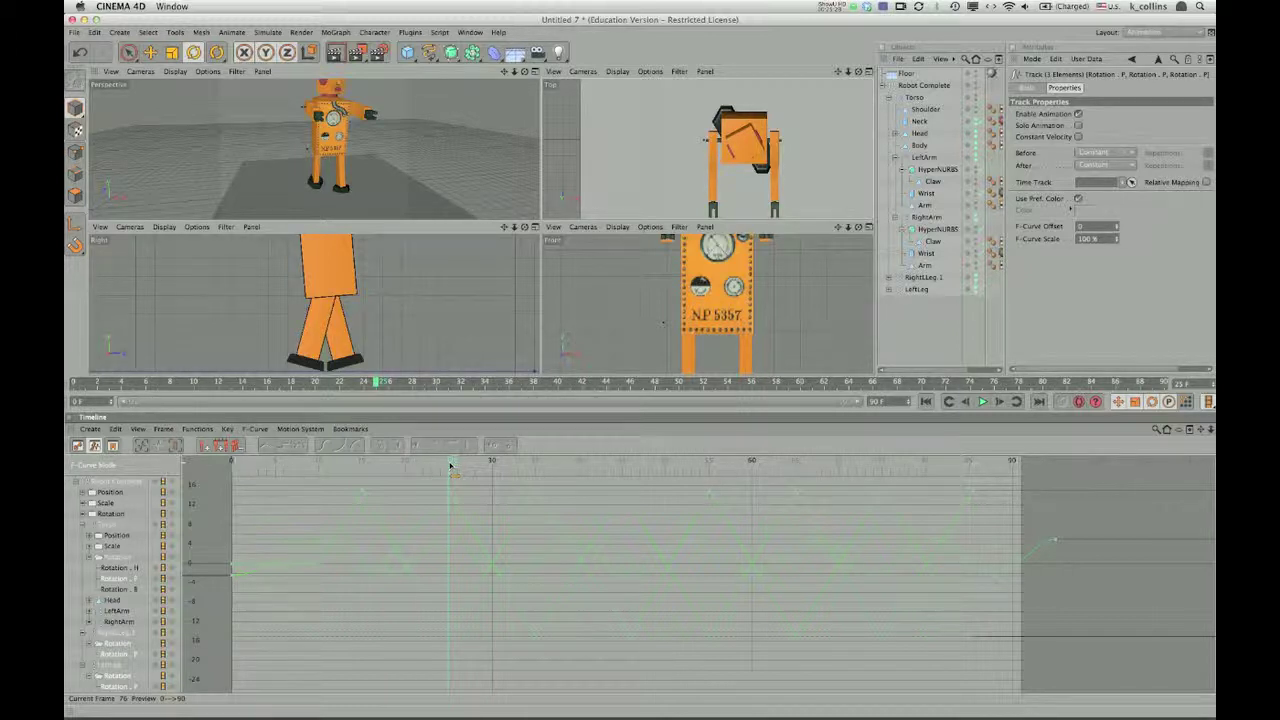
{"action": "left_click_drag", "start_coordinate": [454, 468], "coordinate": [545, 468]}
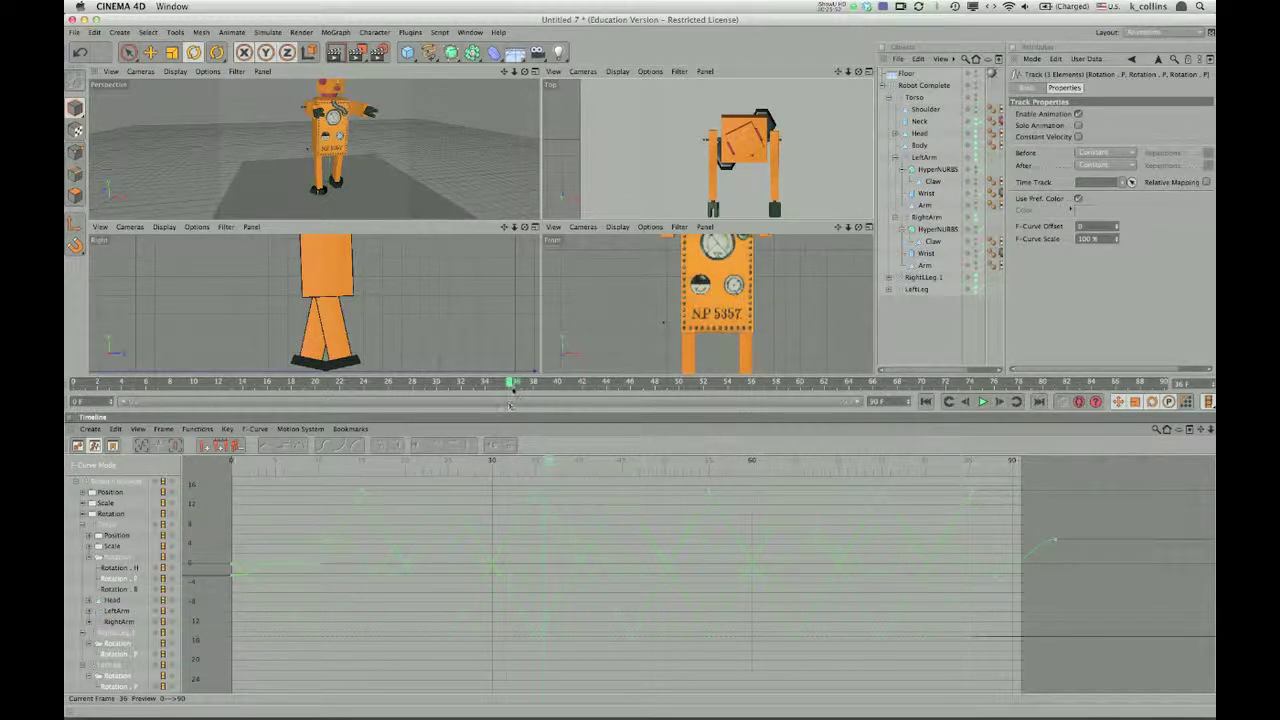
{"action": "left_click_drag", "start_coordinate": [510, 386], "coordinate": [383, 386]}
{"action": "left_click_drag", "start_coordinate": [253, 389], "coordinate": [226, 394]}
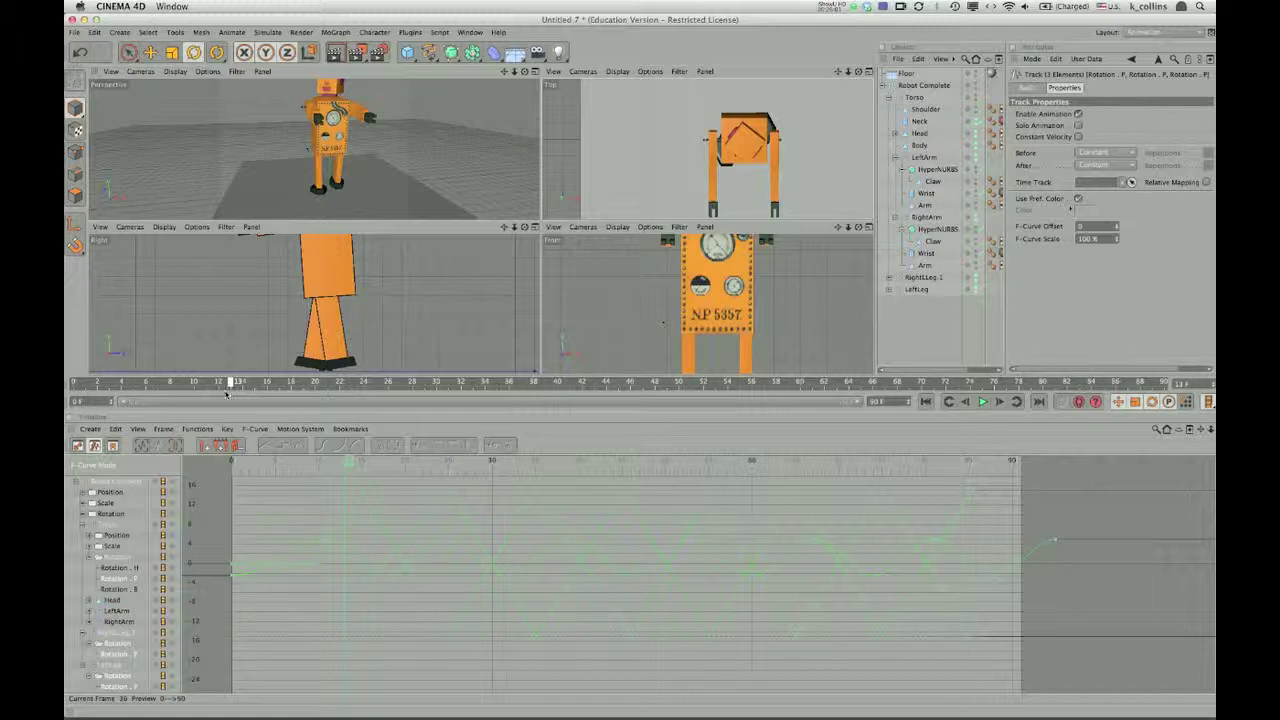
{"action": "left_click_drag", "start_coordinate": [226, 395], "coordinate": [195, 402]}
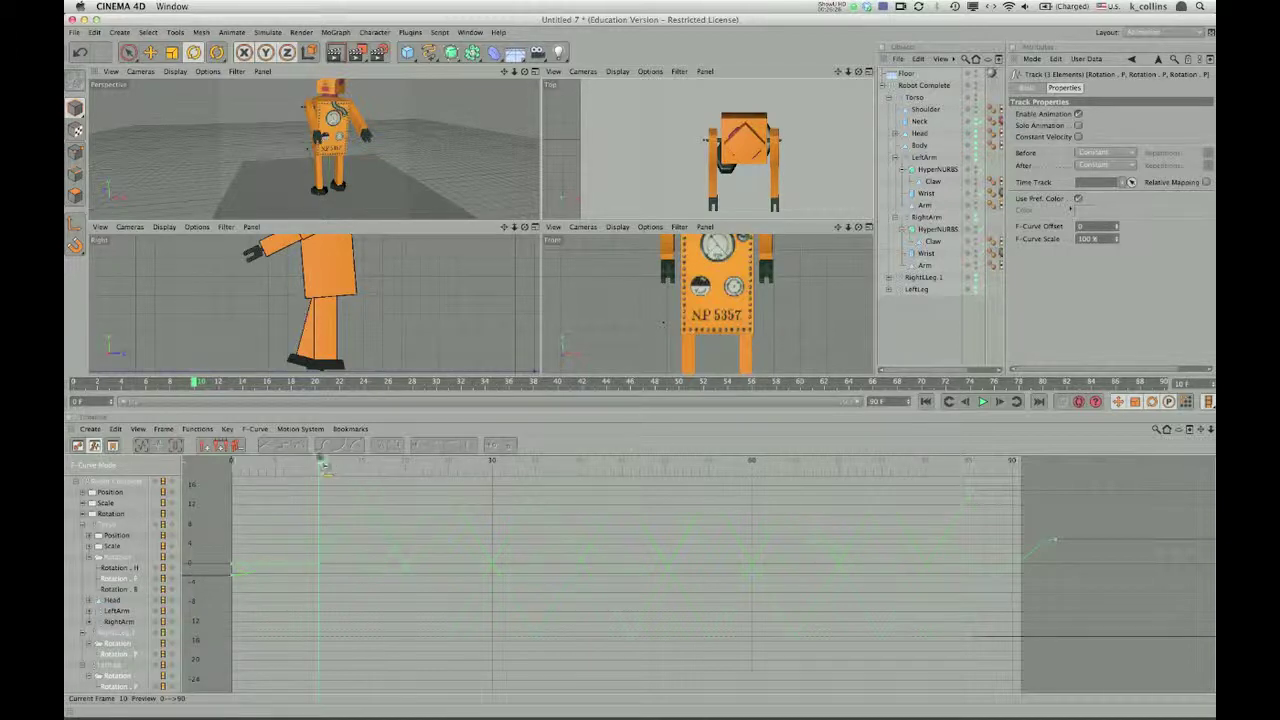
{"action": "left_click_drag", "start_coordinate": [198, 384], "coordinate": [253, 393]}
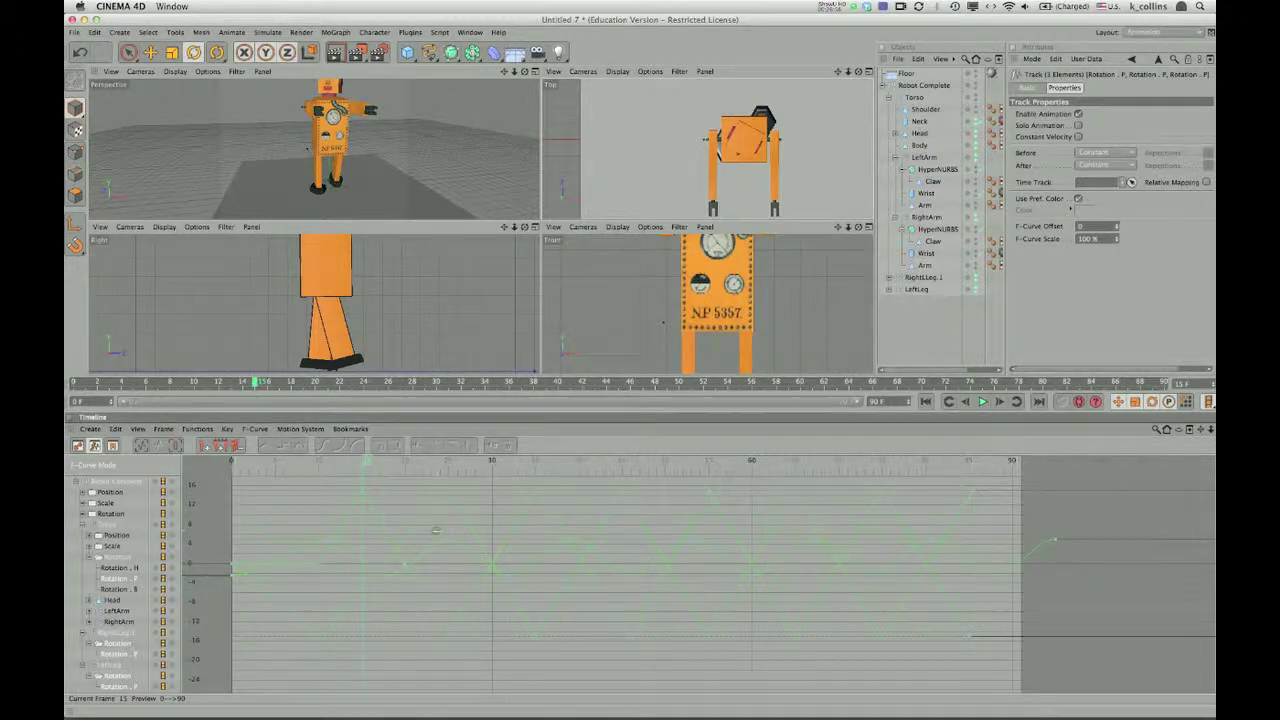
Step: Try to shift the Torso's Rotation P keys from frame 25 onward slightly earlier as a group
{"action": "left_click_drag", "start_coordinate": [437, 532], "coordinate": [1094, 600]}
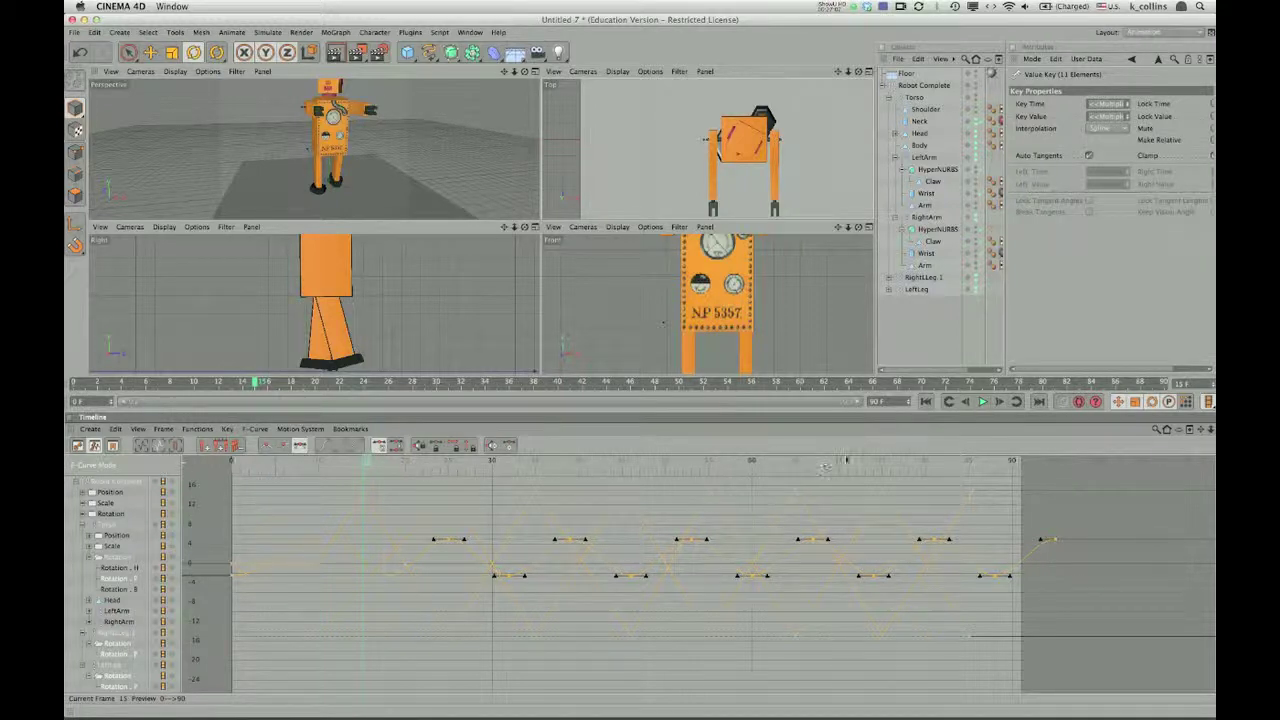
{"action": "mouse_move", "coordinate": [1055, 541]}
{"action": "left_mouse_down"}
{"action": "mouse_move", "coordinate": [1012, 538]}
{"action": "mouse_move", "coordinate": [1041, 536]}
{"action": "left_mouse_up"}
{"action": "left_click", "coordinate": [1041, 536]}
{"action": "key", "text": "super+z"}
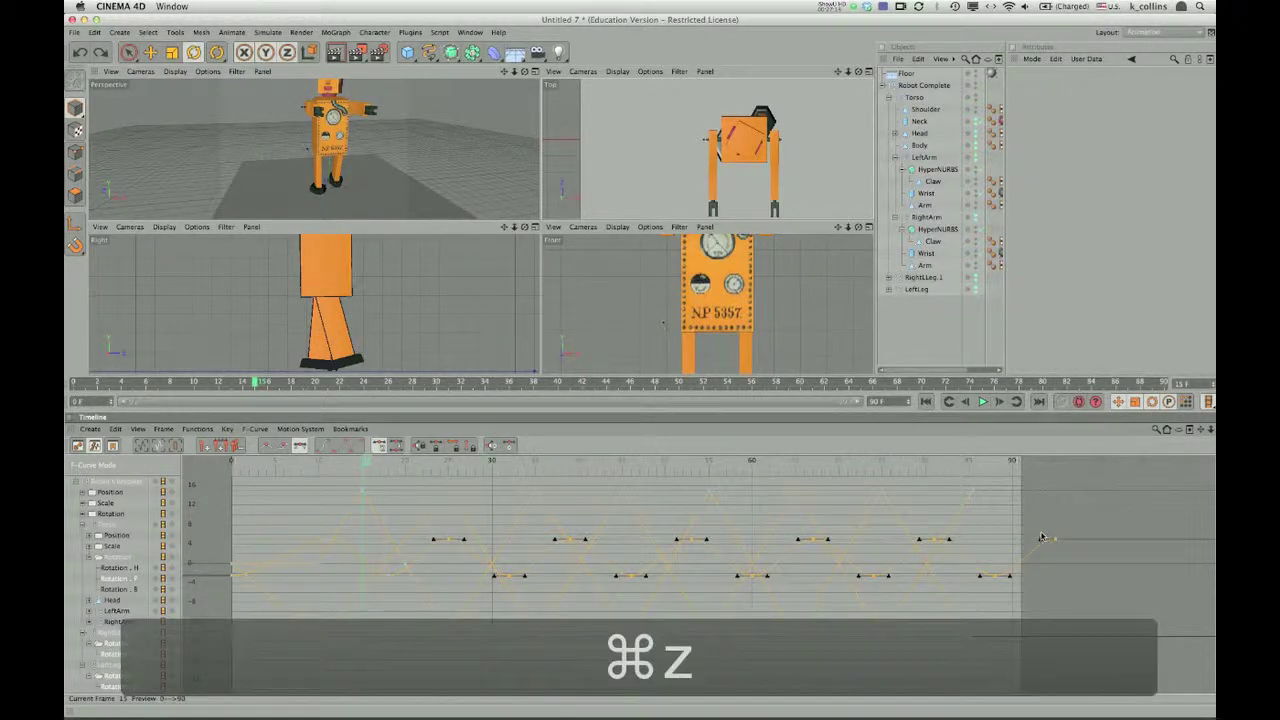
{"action": "left_click", "coordinate": [1174, 540]}
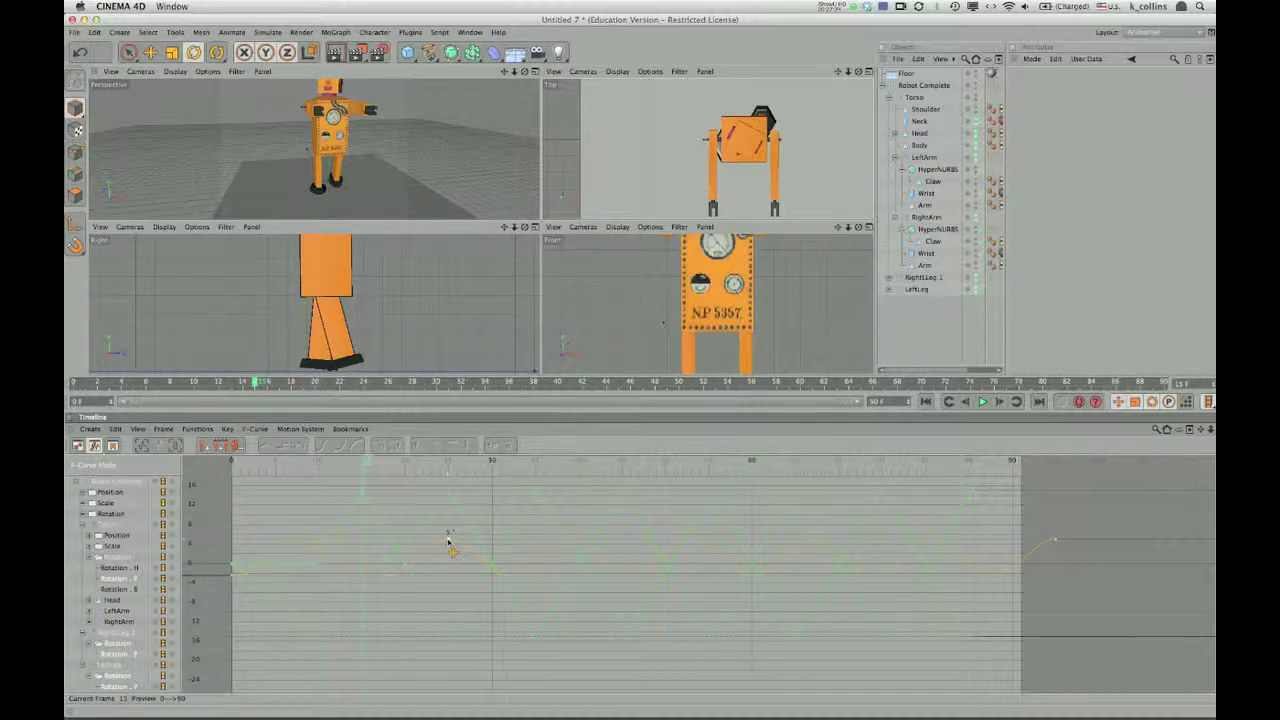
Step: Move the Torso's Rotation P keys at frames 25, 32 and 39 earlier to about frames 21, 27 and 32
{"action": "left_click_drag", "start_coordinate": [448, 541], "coordinate": [426, 538]}
{"action": "left_click_drag", "start_coordinate": [427, 538], "coordinate": [422, 537]}
{"action": "left_click_drag", "start_coordinate": [429, 538], "coordinate": [415, 538]}
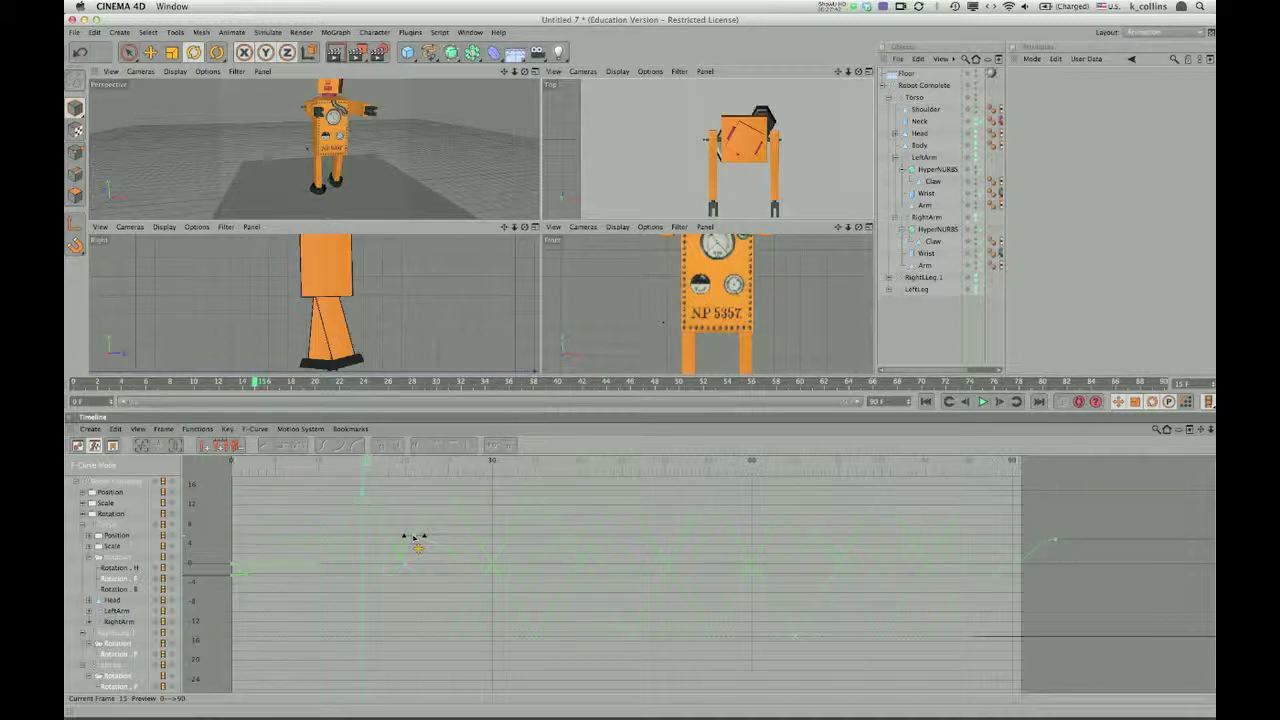
{"action": "key", "text": "super+z"}
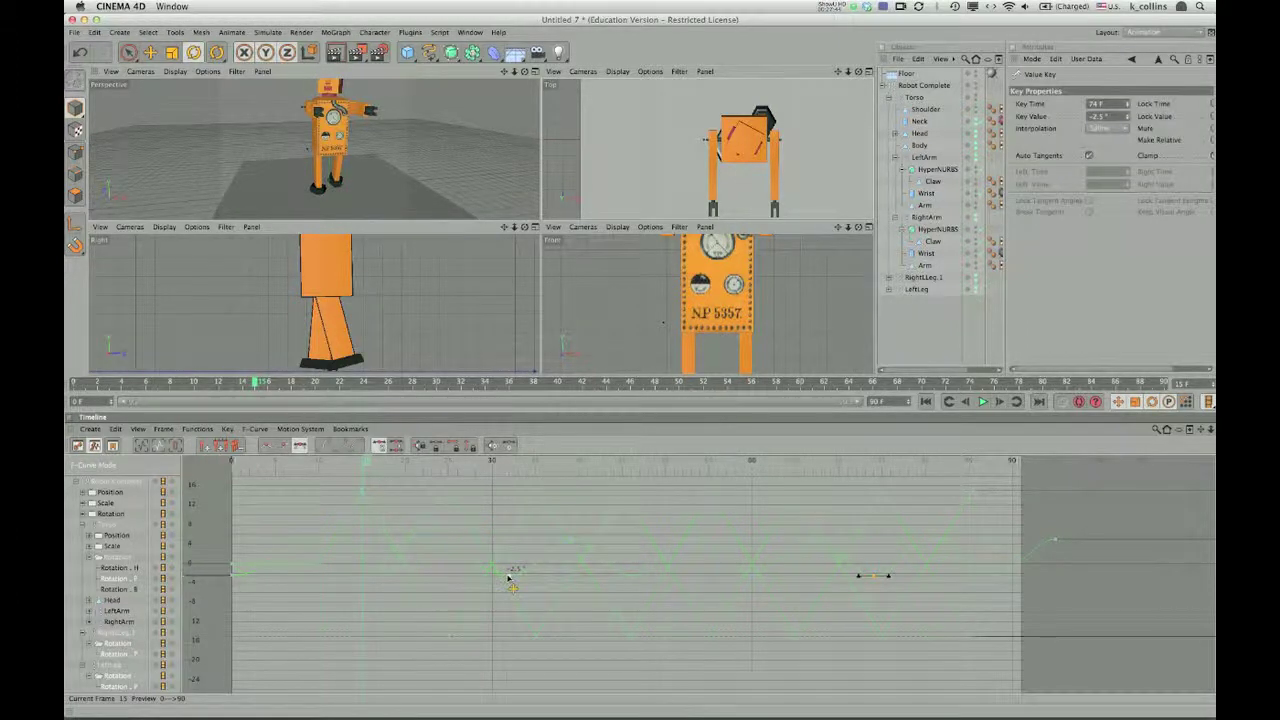
{"action": "left_click_drag", "start_coordinate": [508, 578], "coordinate": [514, 546]}
Step: Move the Torso's Rotation P keys at frames 46, 53 and 60 earlier to about frames 37, 43 and 47
{"action": "left_click_drag", "start_coordinate": [631, 579], "coordinate": [551, 575]}
{"action": "left_click_drag", "start_coordinate": [553, 585], "coordinate": [556, 577]}
{"action": "left_click_drag", "start_coordinate": [692, 542], "coordinate": [611, 549]}
{"action": "left_click_drag", "start_coordinate": [751, 577], "coordinate": [639, 567]}
{"action": "left_click_drag", "start_coordinate": [642, 572], "coordinate": [642, 580]}
{"action": "key", "text": "super+z"}
Step: Go to frame 30, isolate the Torso's Rotation P curve and set all its keys to linear interpolation
{"action": "left_click_drag", "start_coordinate": [253, 383], "coordinate": [434, 407]}
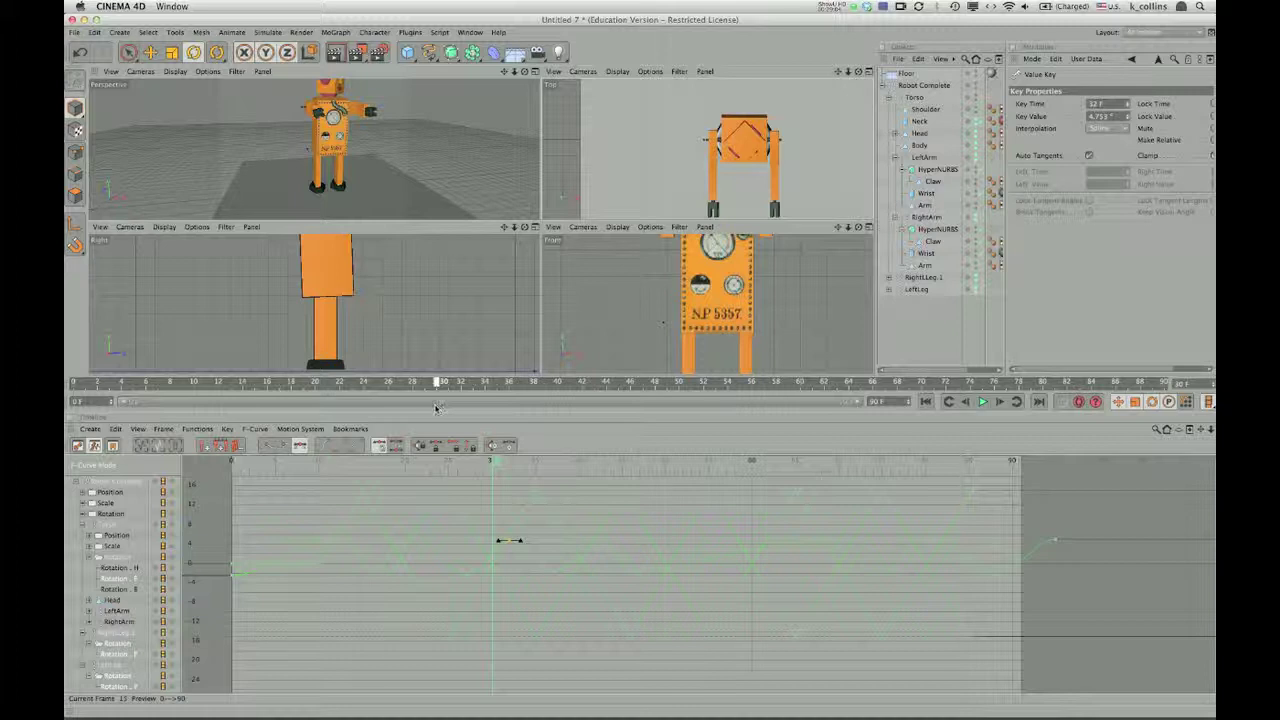
{"action": "left_click_drag", "start_coordinate": [435, 408], "coordinate": [434, 408]}
{"action": "left_click", "coordinate": [118, 578]}
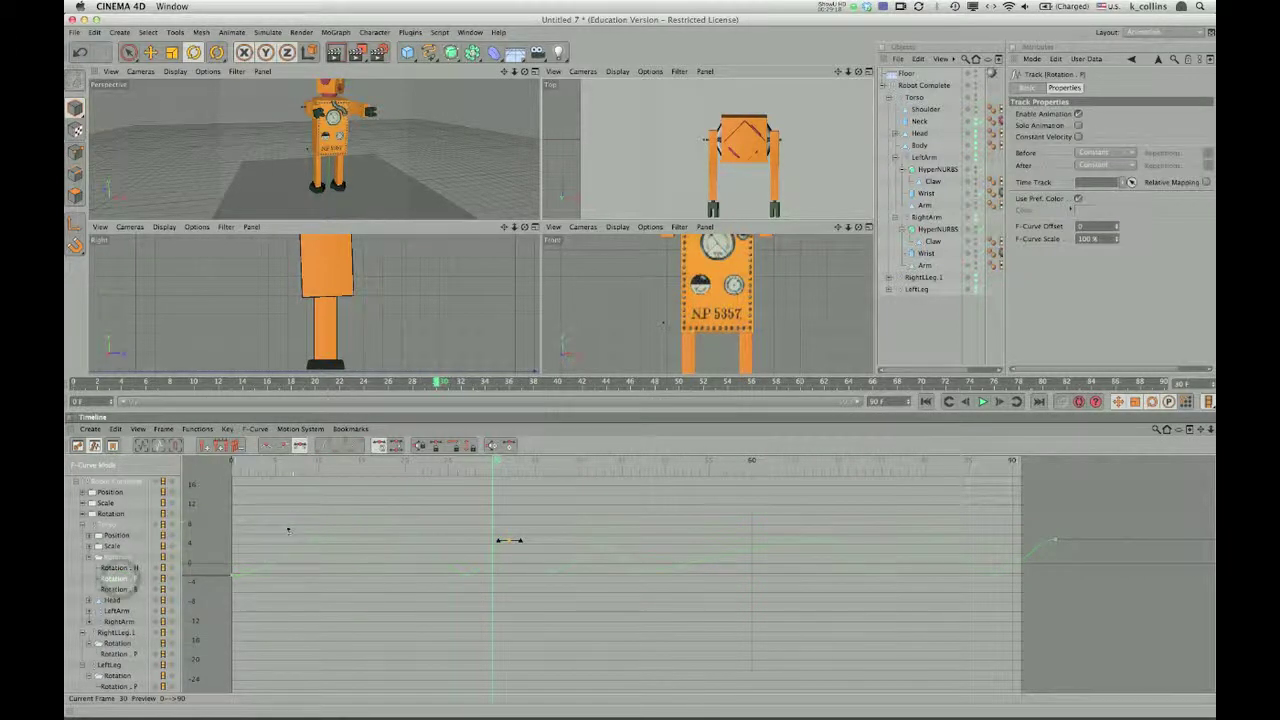
{"action": "left_click_drag", "start_coordinate": [222, 526], "coordinate": [1181, 632]}
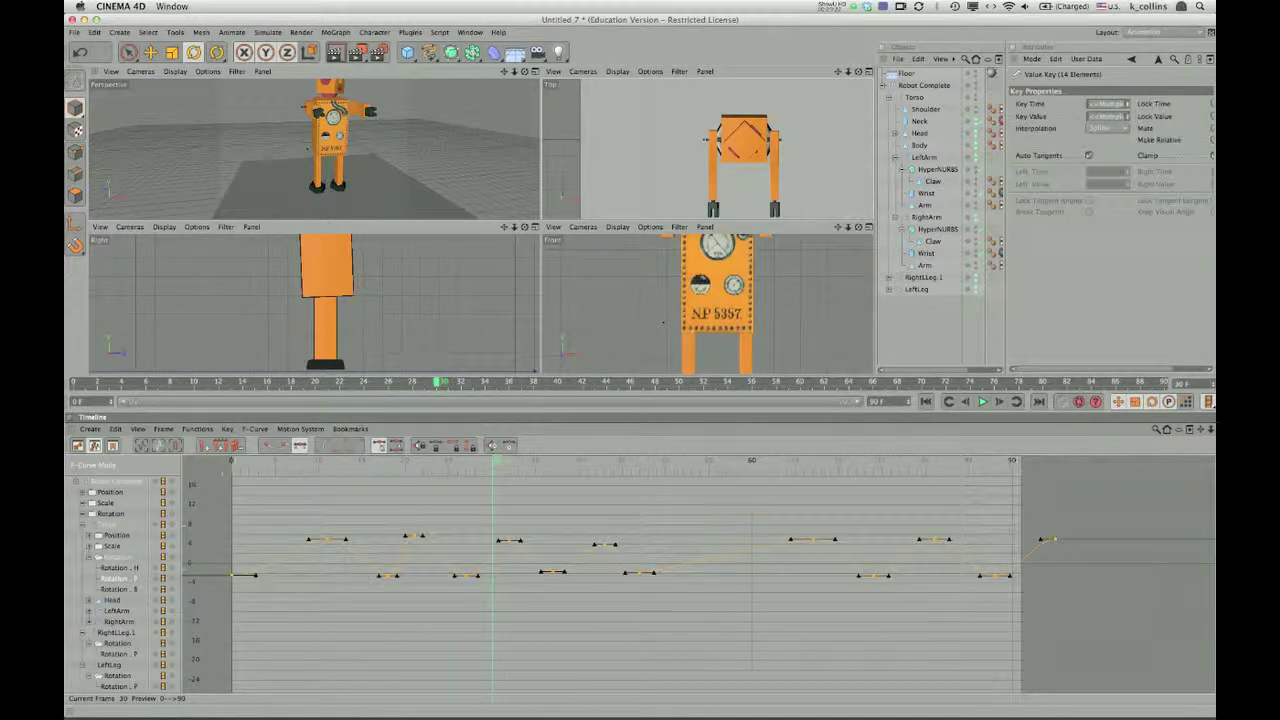
{"action": "left_click", "coordinate": [266, 446]}
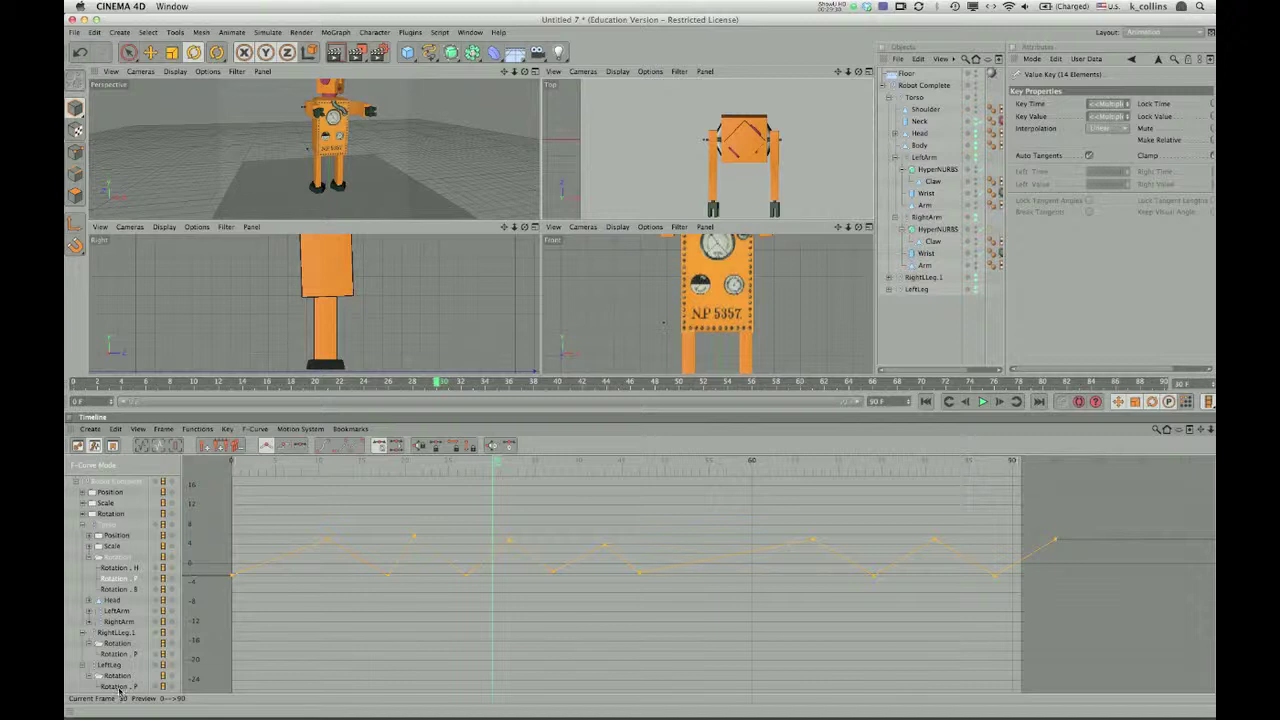
Step: Add the Rotation P curves of both legs to the Torso's curve display and deselect all keys
{"action": "left_click", "coordinate": [118, 687], "text": "ctrl"}
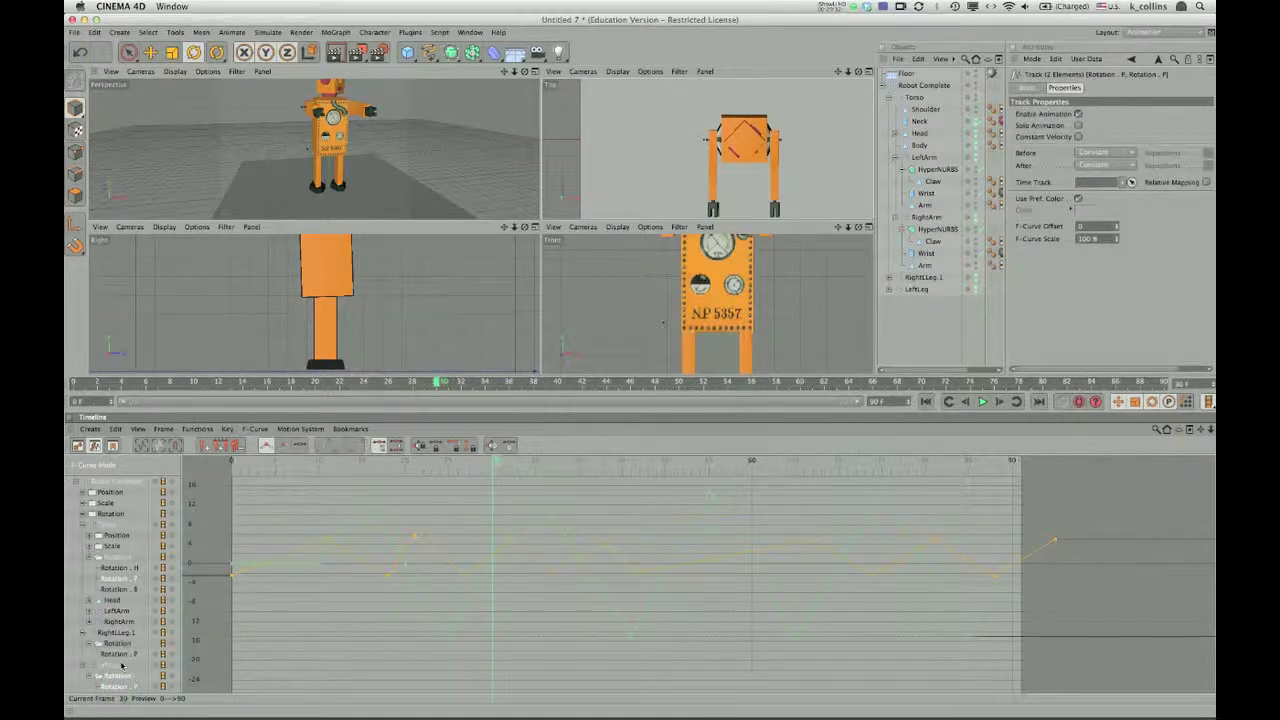
{"action": "left_click", "coordinate": [116, 654], "text": "ctrl"}
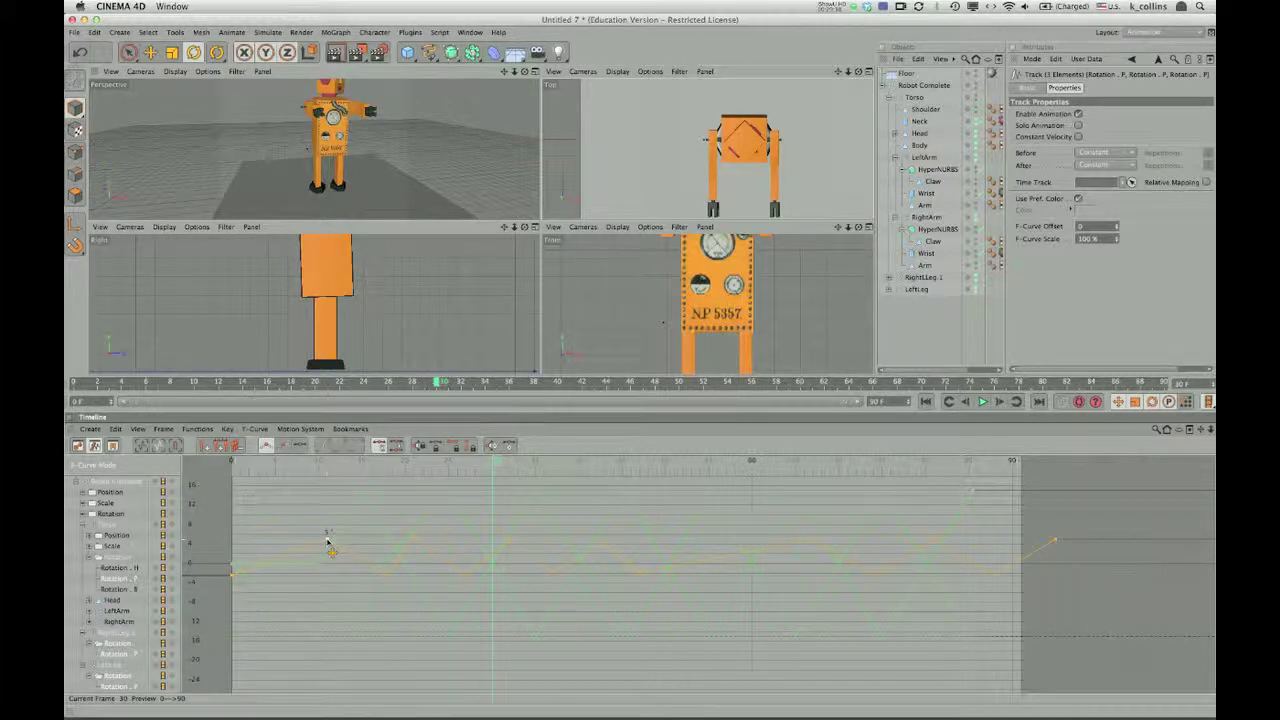
{"action": "left_click", "coordinate": [330, 546]}
{"action": "left_click_drag", "start_coordinate": [327, 540], "coordinate": [440, 562]}
{"action": "mouse_move", "coordinate": [449, 568]}
{"action": "left_click", "coordinate": [449, 566]}
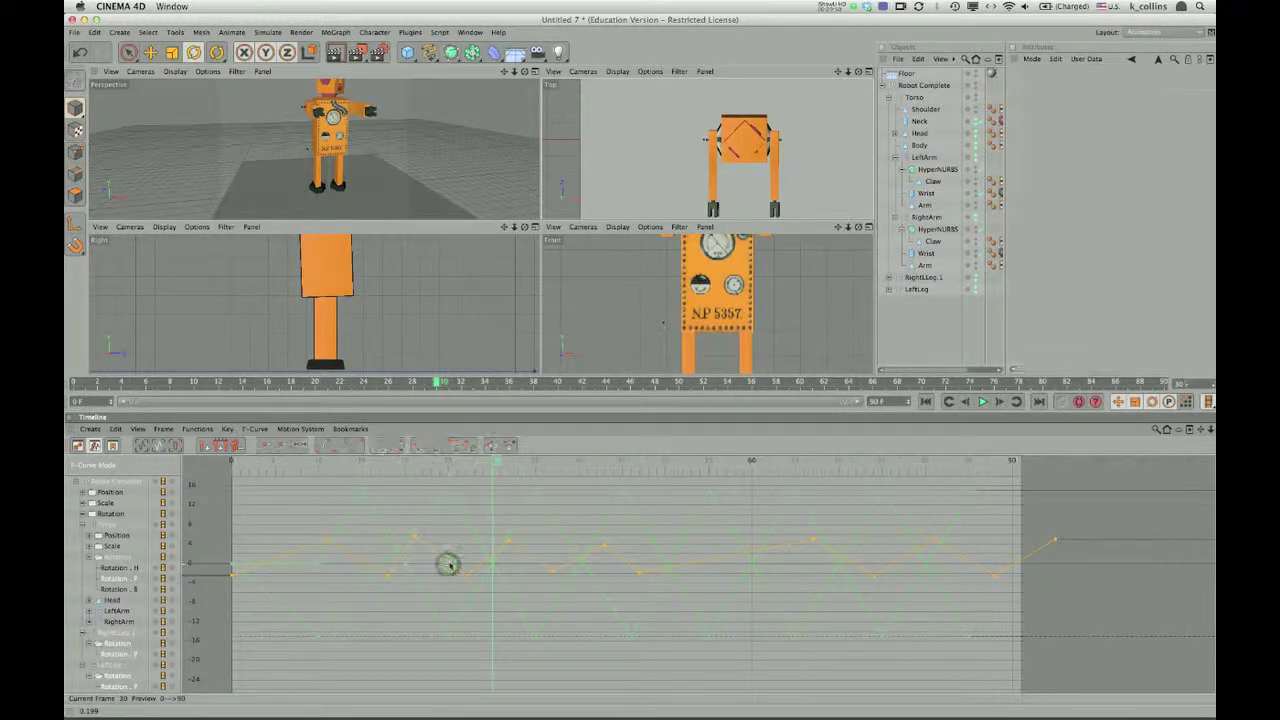
{"action": "left_click", "coordinate": [449, 566]}
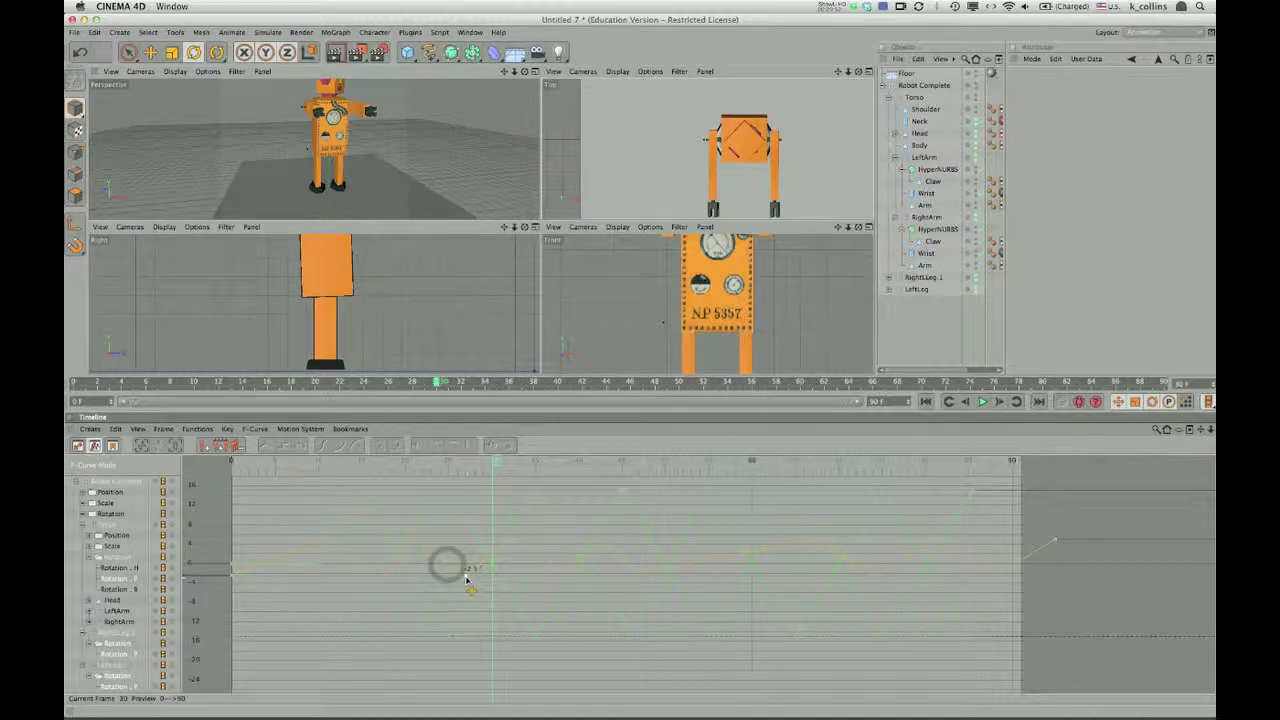
Step: Move the Torso's Rotation P dip near frame 27 to frame 28 and the following peak to about frame 34
{"action": "left_click", "coordinate": [466, 577]}
{"action": "left_click", "coordinate": [466, 577]}
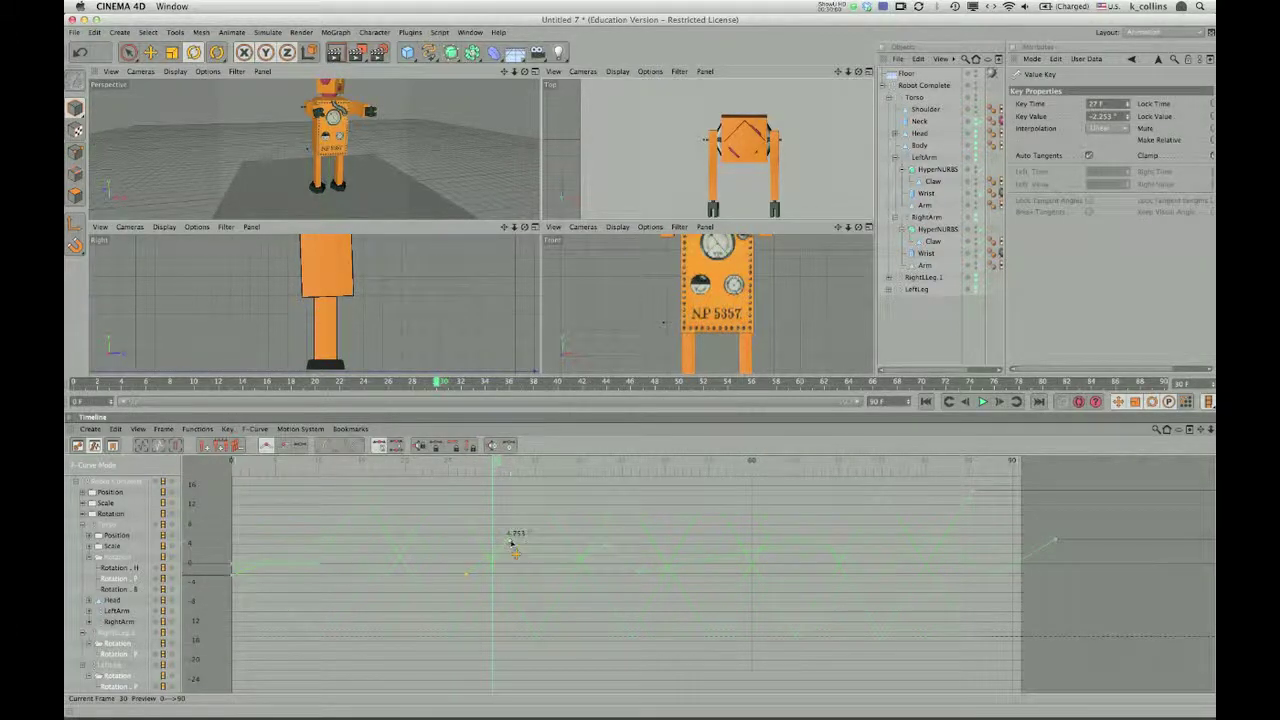
{"action": "left_click", "coordinate": [509, 541]}
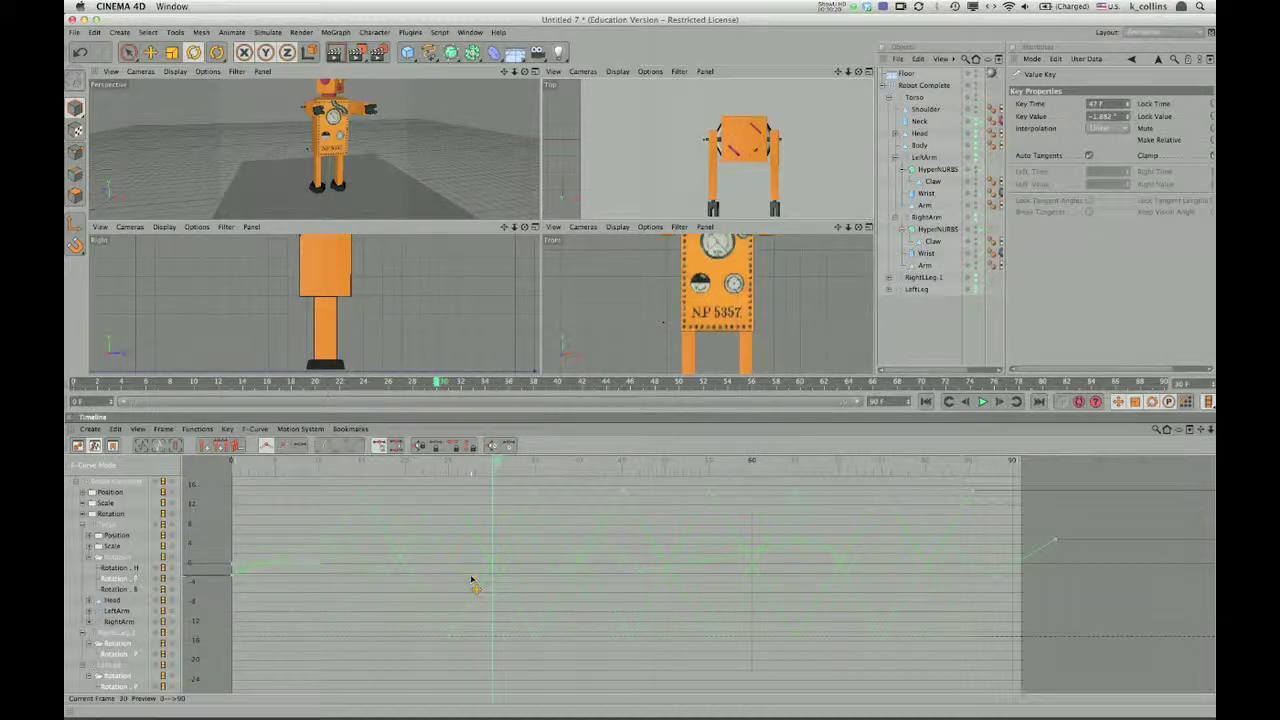
{"action": "left_click", "coordinate": [473, 582]}
{"action": "left_click", "coordinate": [416, 539]}
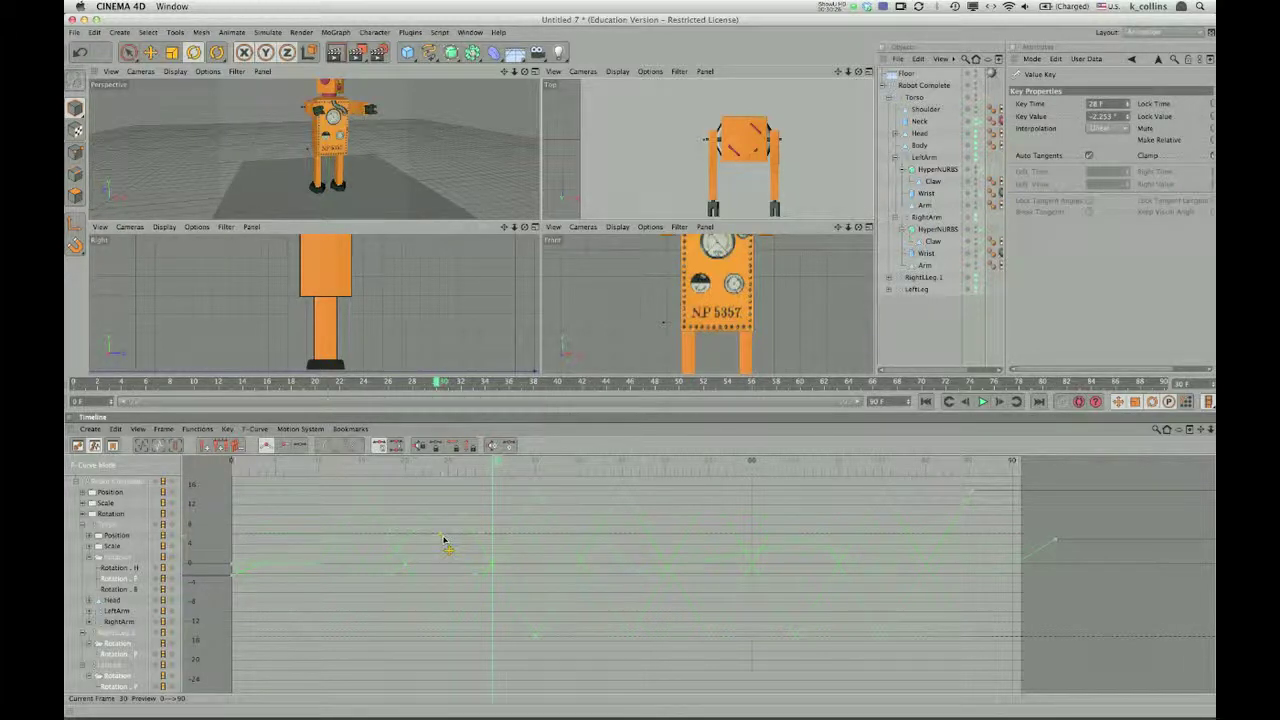
{"action": "left_click_drag", "start_coordinate": [443, 540], "coordinate": [536, 538]}
{"action": "left_click", "coordinate": [535, 538]}
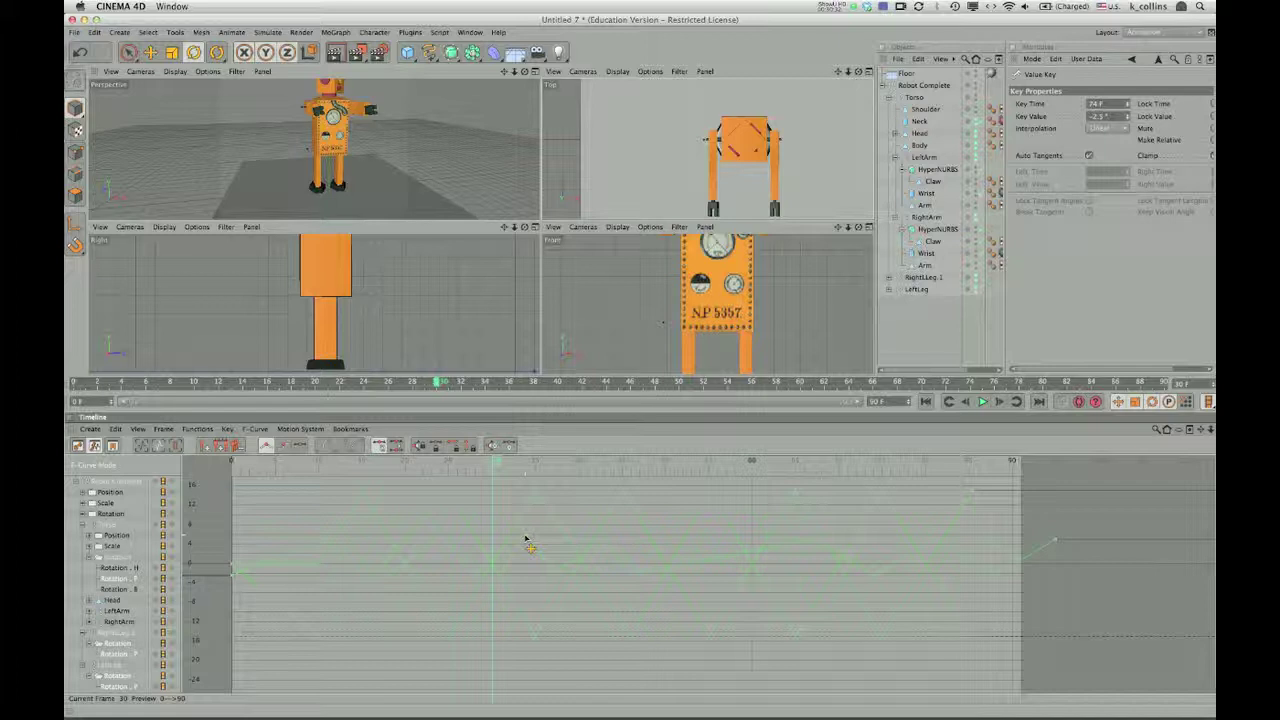
Step: Adjust the Torso's Rotation P keys between about frames 34 and 47 so they line up with the leg curves
{"action": "left_click_drag", "start_coordinate": [525, 539], "coordinate": [525, 556]}
{"action": "left_click", "coordinate": [537, 502]}
{"action": "left_click", "coordinate": [605, 547]}
{"action": "left_click", "coordinate": [560, 574]}
{"action": "left_click", "coordinate": [552, 573]}
{"action": "left_click_drag", "start_coordinate": [562, 577], "coordinate": [641, 572]}
{"action": "left_click", "coordinate": [641, 575], "text": "ctrl"}
Step: Retime the Torso's Rotation P keys after frame 54 and pull the key beyond the animation's end in to about frame 74
{"action": "left_click", "coordinate": [811, 540]}
{"action": "left_click", "coordinate": [703, 545]}
{"action": "left_click", "coordinate": [872, 578]}
{"action": "left_click_drag", "start_coordinate": [933, 541], "coordinate": [795, 551]}
{"action": "left_click_drag", "start_coordinate": [790, 550], "coordinate": [811, 575]}
{"action": "left_click", "coordinate": [1055, 540]}
{"action": "left_click_drag", "start_coordinate": [1055, 540], "coordinate": [874, 543]}
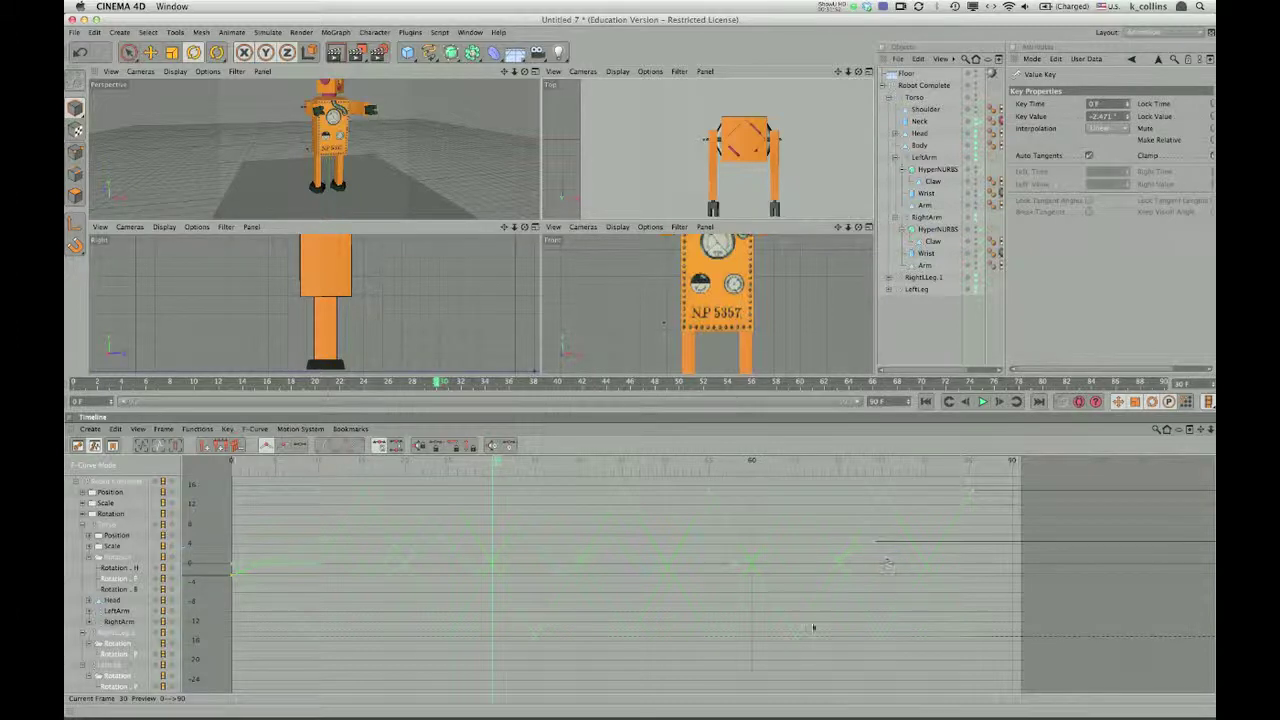
Step: Fine-tune the Torso's Rotation P dips near frames 48 and 67 against the crossings of the leg curves
{"action": "left_click", "coordinate": [733, 566]}
{"action": "left_click", "coordinate": [812, 568]}
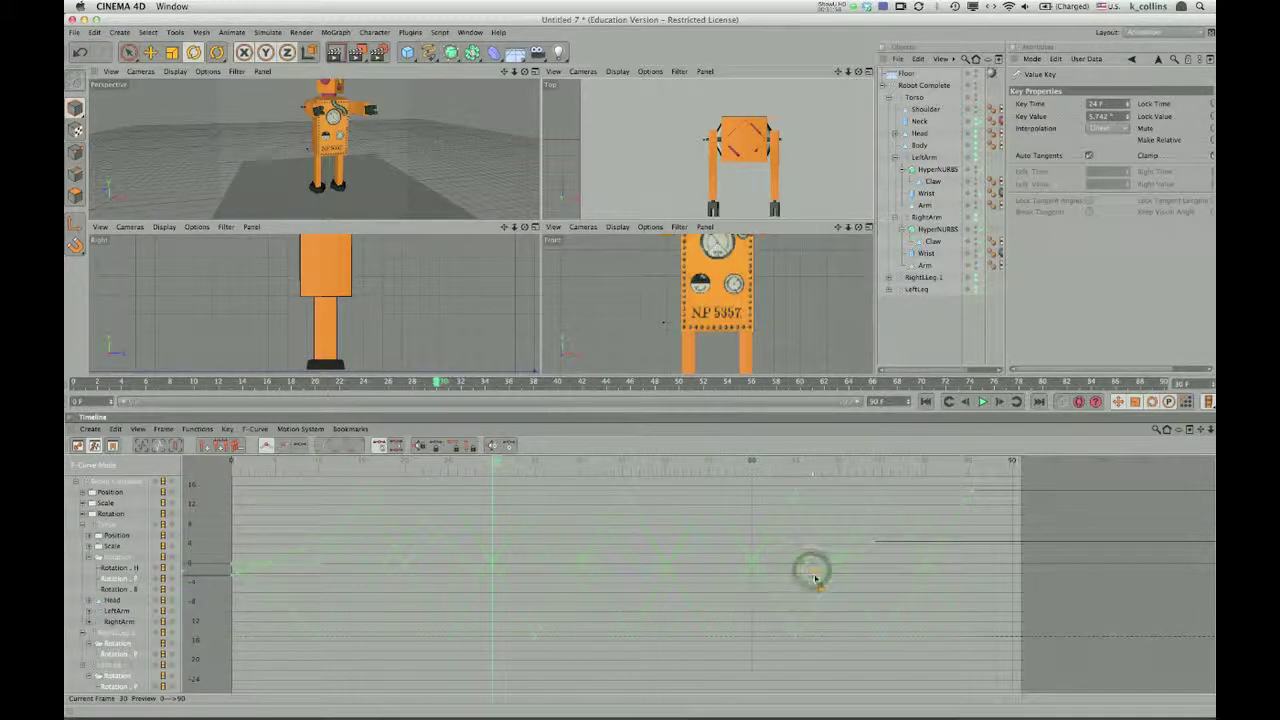
{"action": "left_click", "coordinate": [840, 567]}
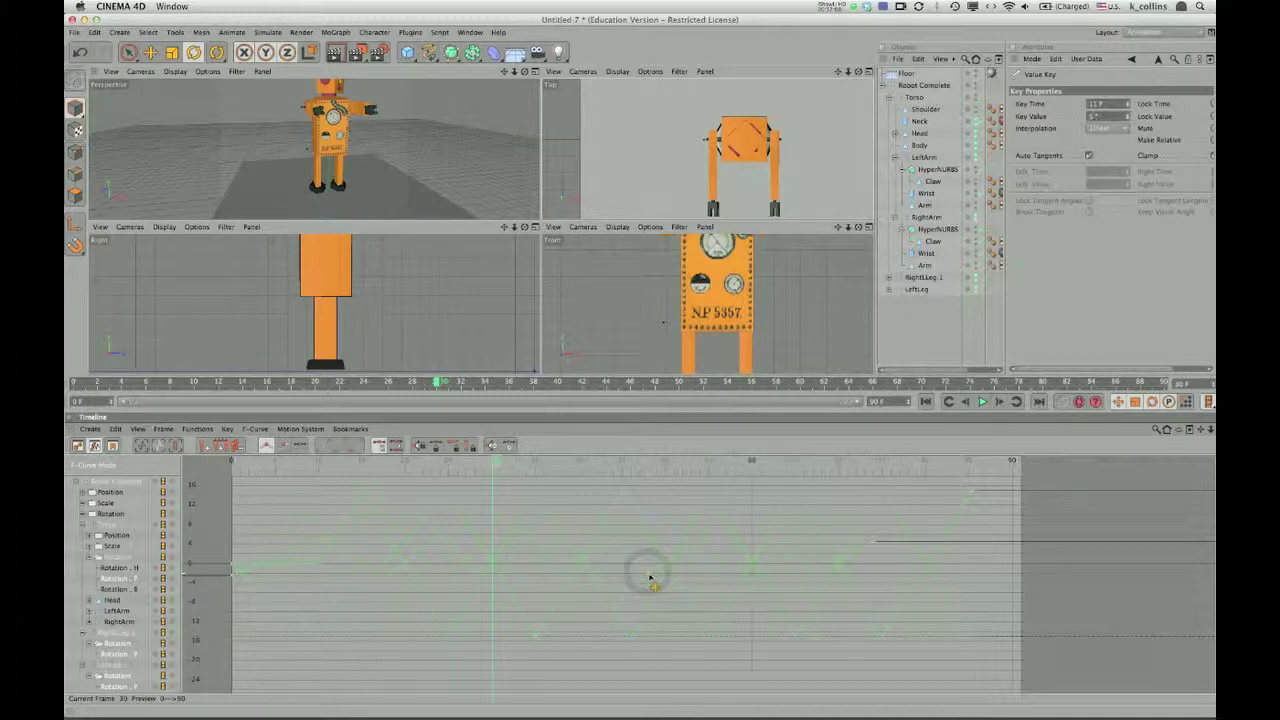
{"action": "left_click", "coordinate": [650, 578]}
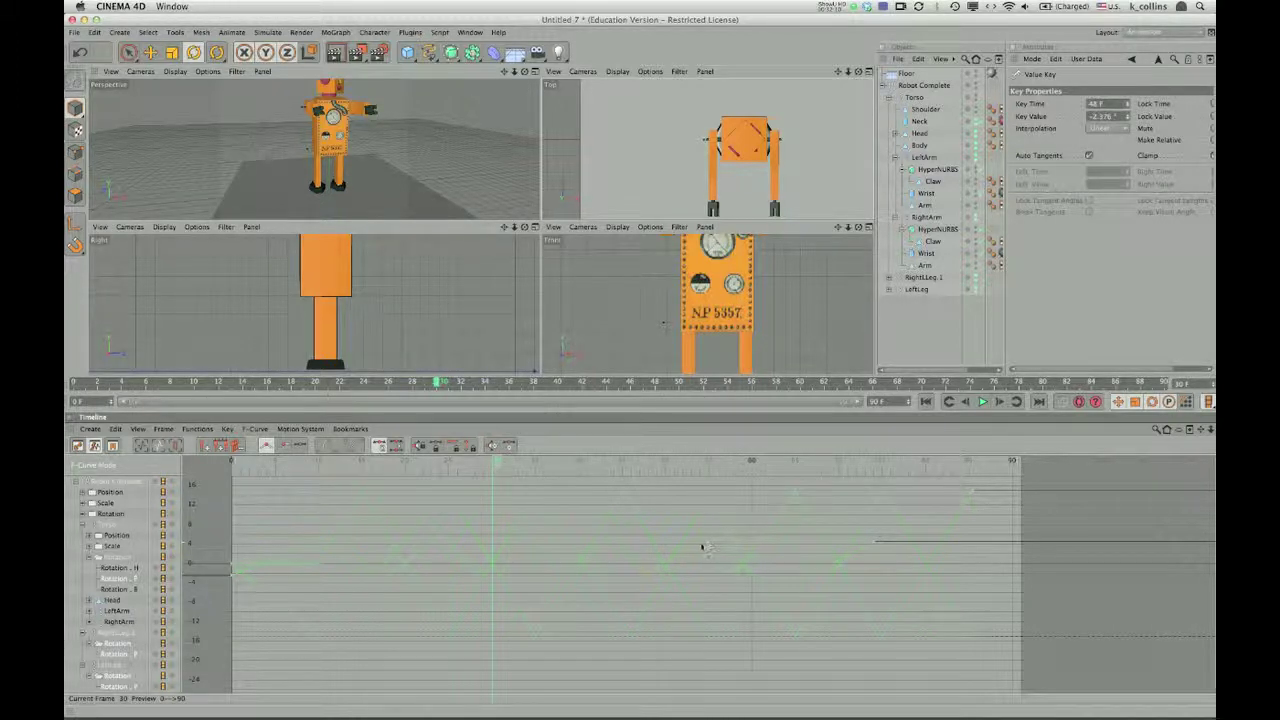
{"action": "left_click", "coordinate": [699, 540]}
{"action": "left_click", "coordinate": [652, 578]}
Step: Enlarge the side view, frame the whole robot and examine its rocking against the leg steps from frame 7 to 50
{"action": "left_click_drag", "start_coordinate": [437, 383], "coordinate": [158, 384]}
{"action": "left_click_drag", "start_coordinate": [385, 226], "coordinate": [375, 148]}
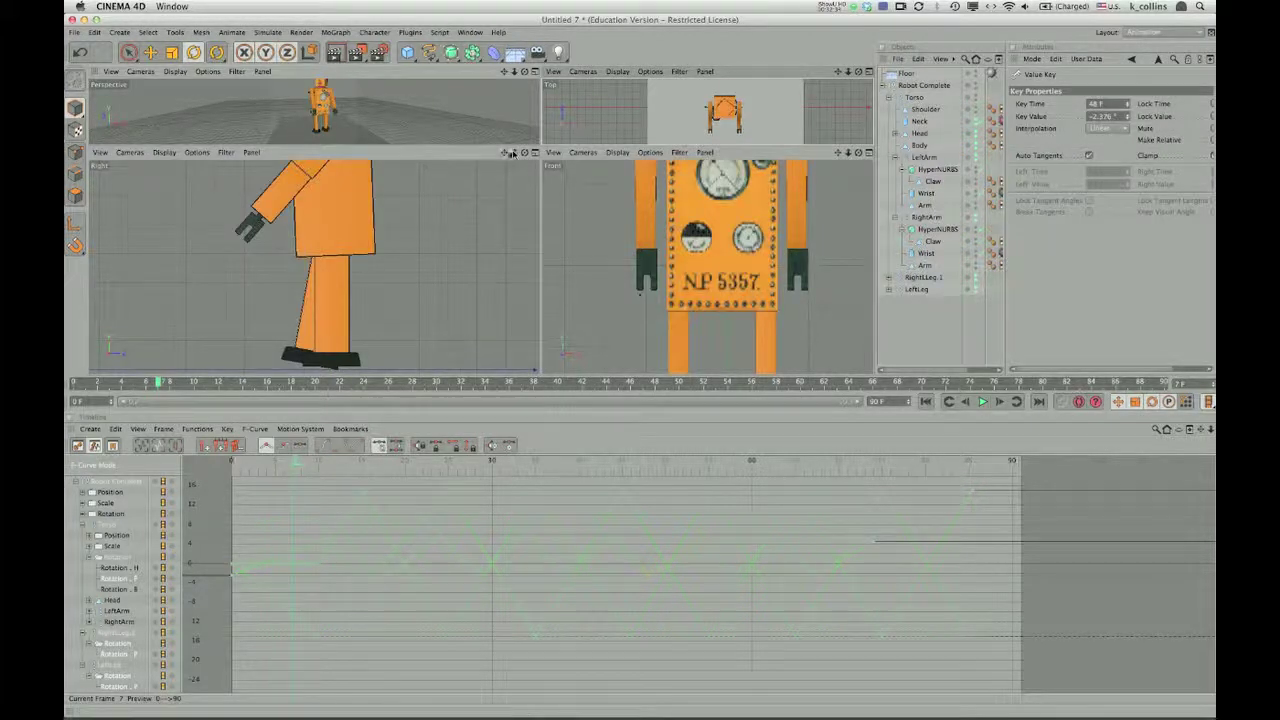
{"action": "left_click_drag", "start_coordinate": [505, 152], "coordinate": [577, 366]}
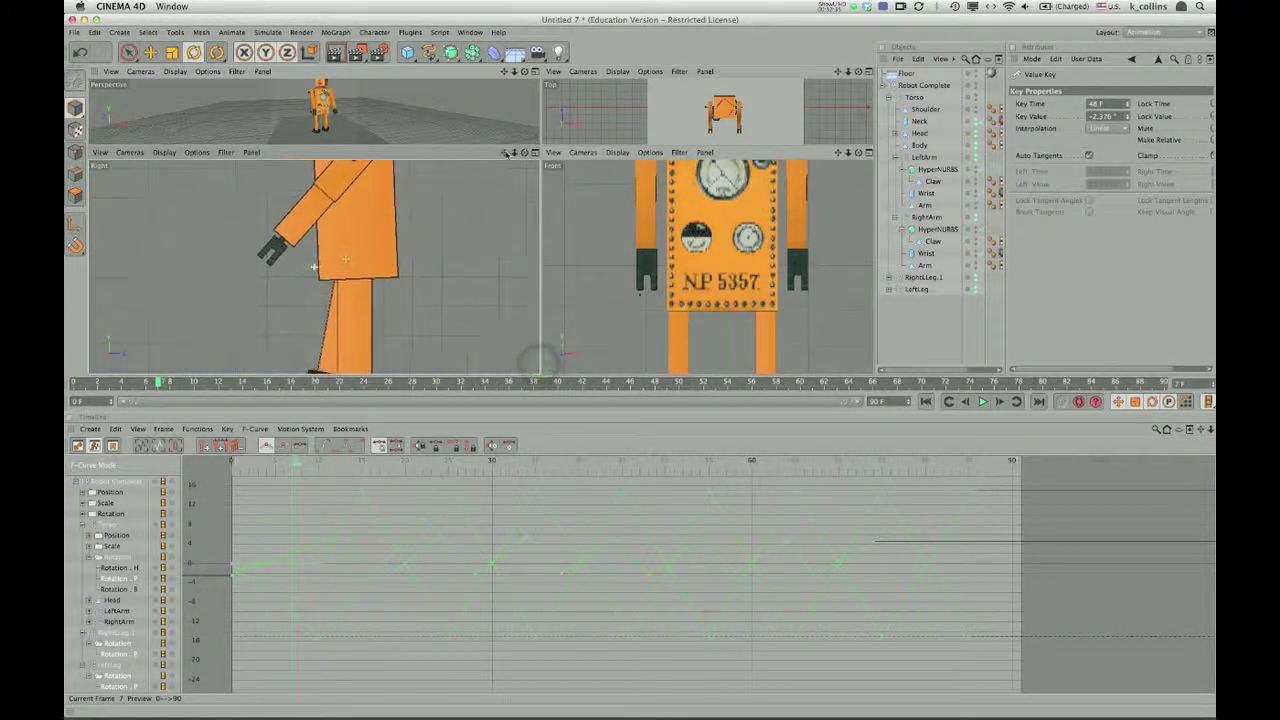
{"action": "left_click_drag", "start_coordinate": [515, 153], "coordinate": [450, 156]}
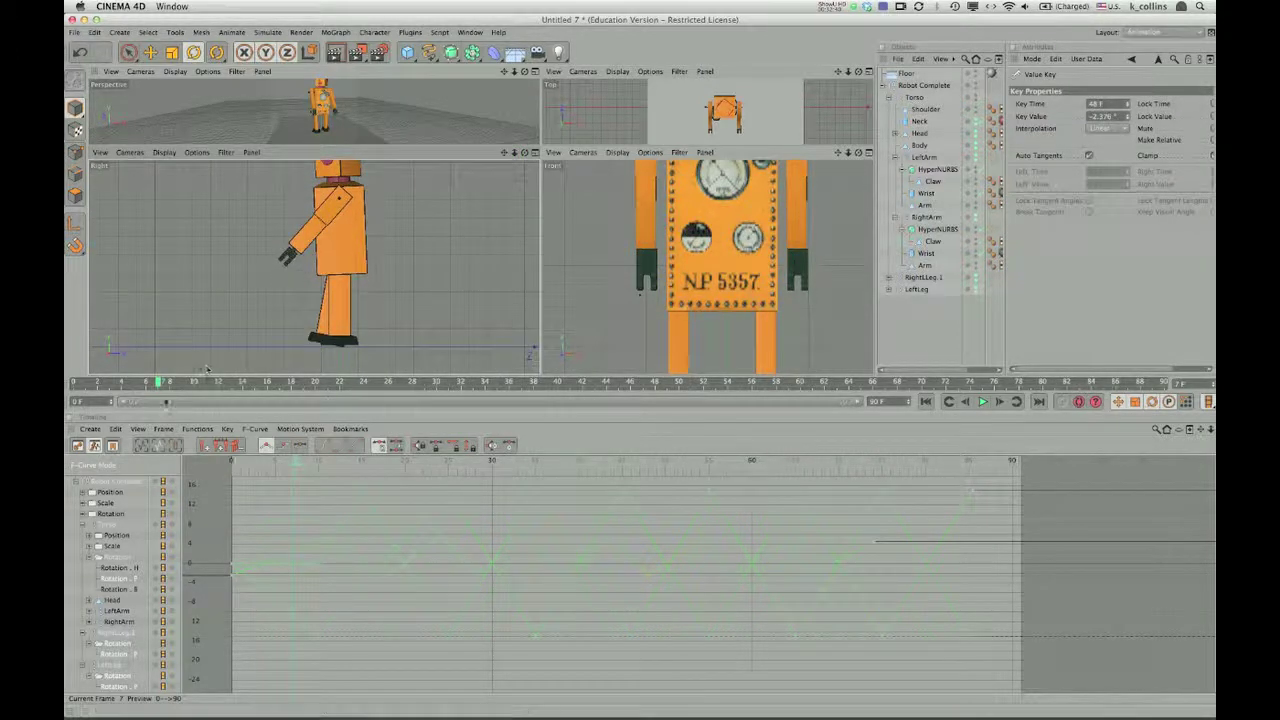
{"action": "mouse_move", "coordinate": [162, 385]}
{"action": "left_mouse_down"}
{"action": "mouse_move", "coordinate": [289, 386]}
{"action": "mouse_move", "coordinate": [326, 404]}
{"action": "mouse_move", "coordinate": [444, 413]}
{"action": "mouse_move", "coordinate": [452, 406]}
{"action": "mouse_move", "coordinate": [432, 405]}
{"action": "mouse_move", "coordinate": [674, 403]}
{"action": "left_mouse_up"}
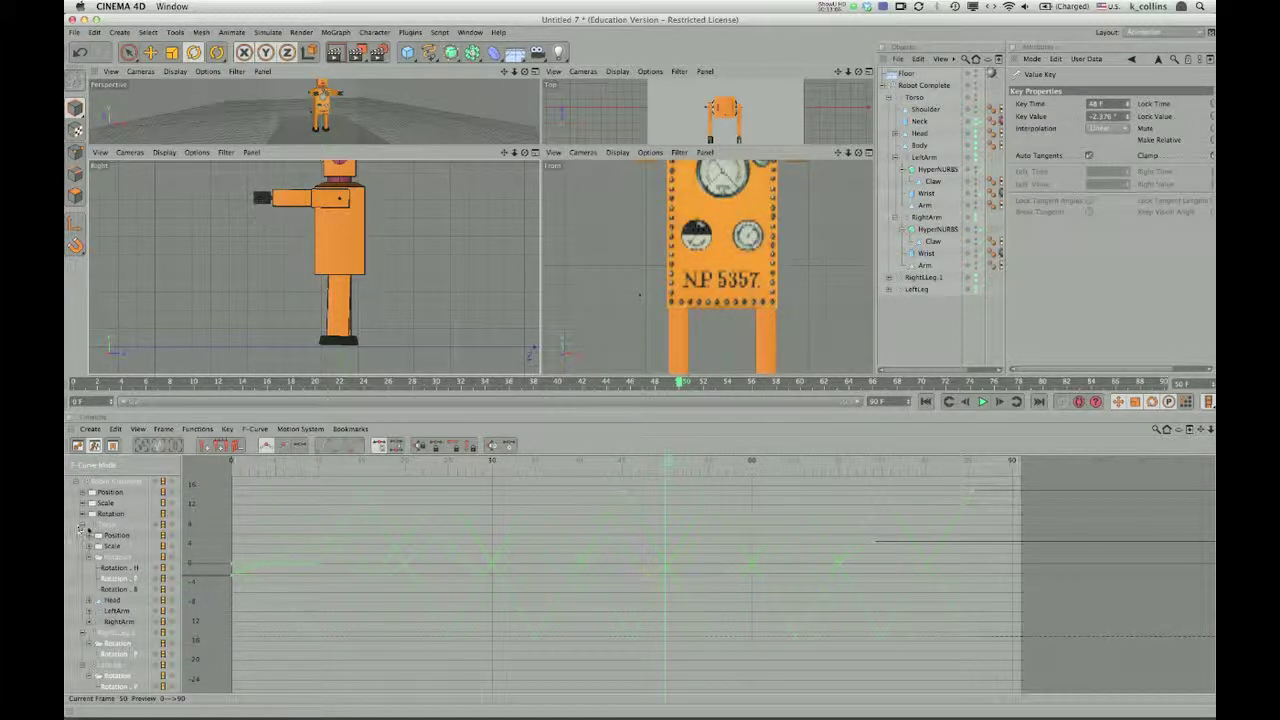
Step: Collapse the Torso and both leg tracks and display only Robot Complete's Position curves
{"action": "left_click", "coordinate": [82, 525]}
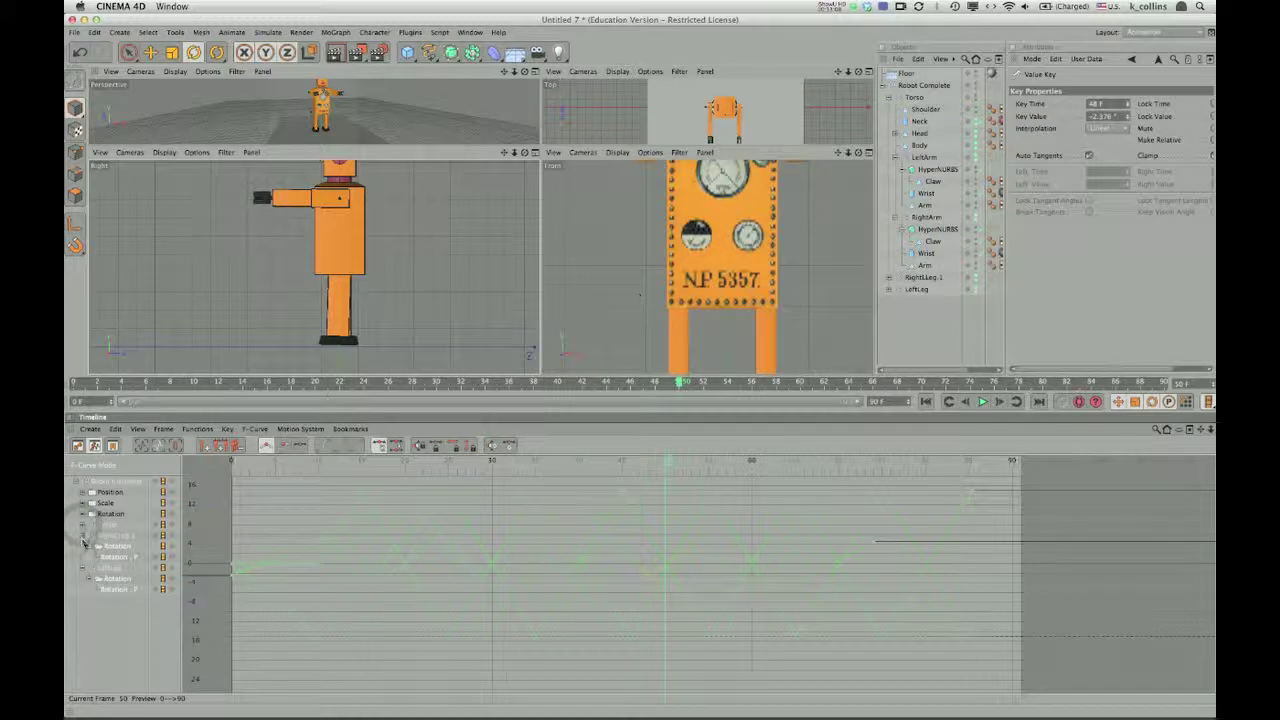
{"action": "left_click", "coordinate": [83, 538]}
{"action": "left_click", "coordinate": [83, 548]}
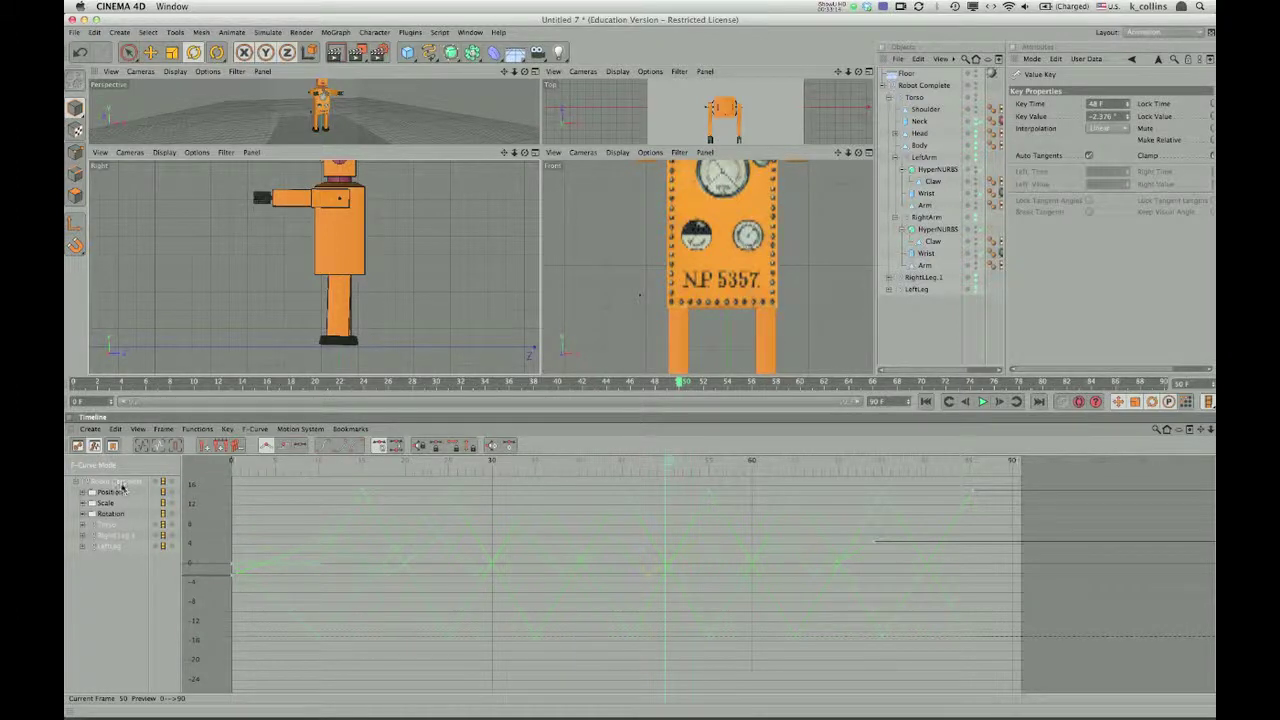
{"action": "left_click", "coordinate": [122, 484]}
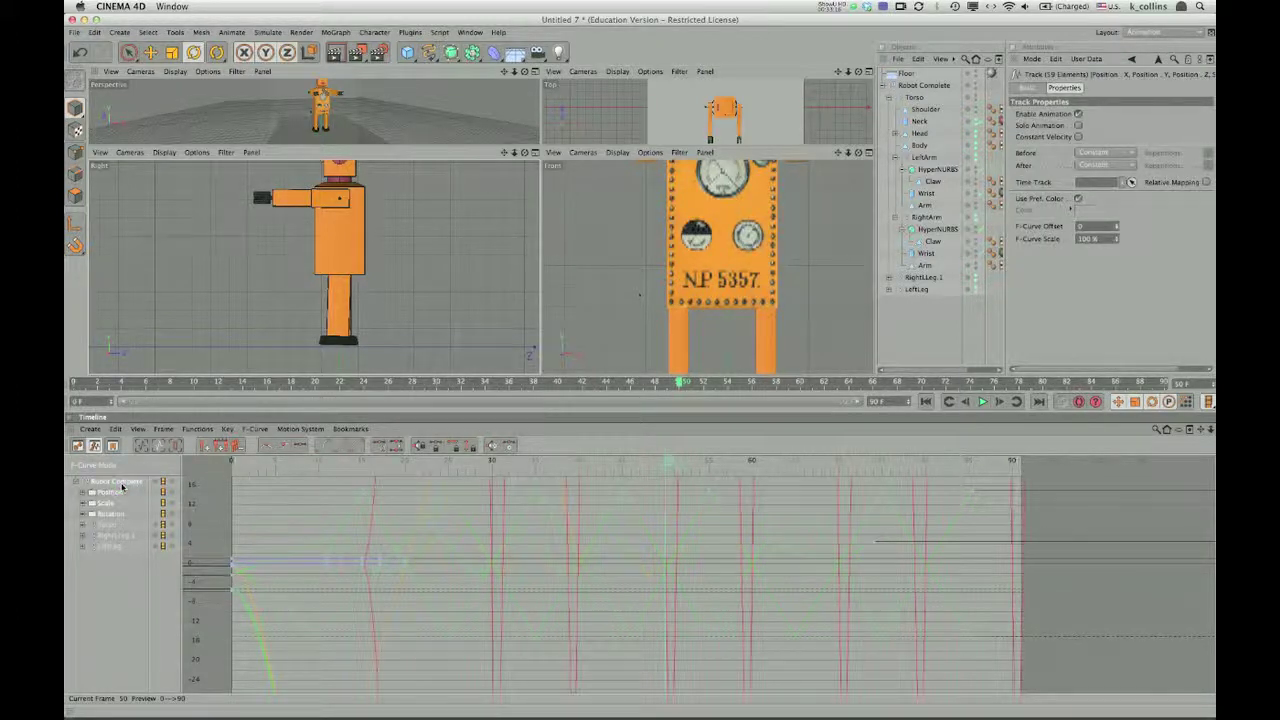
{"action": "left_click", "coordinate": [110, 492]}
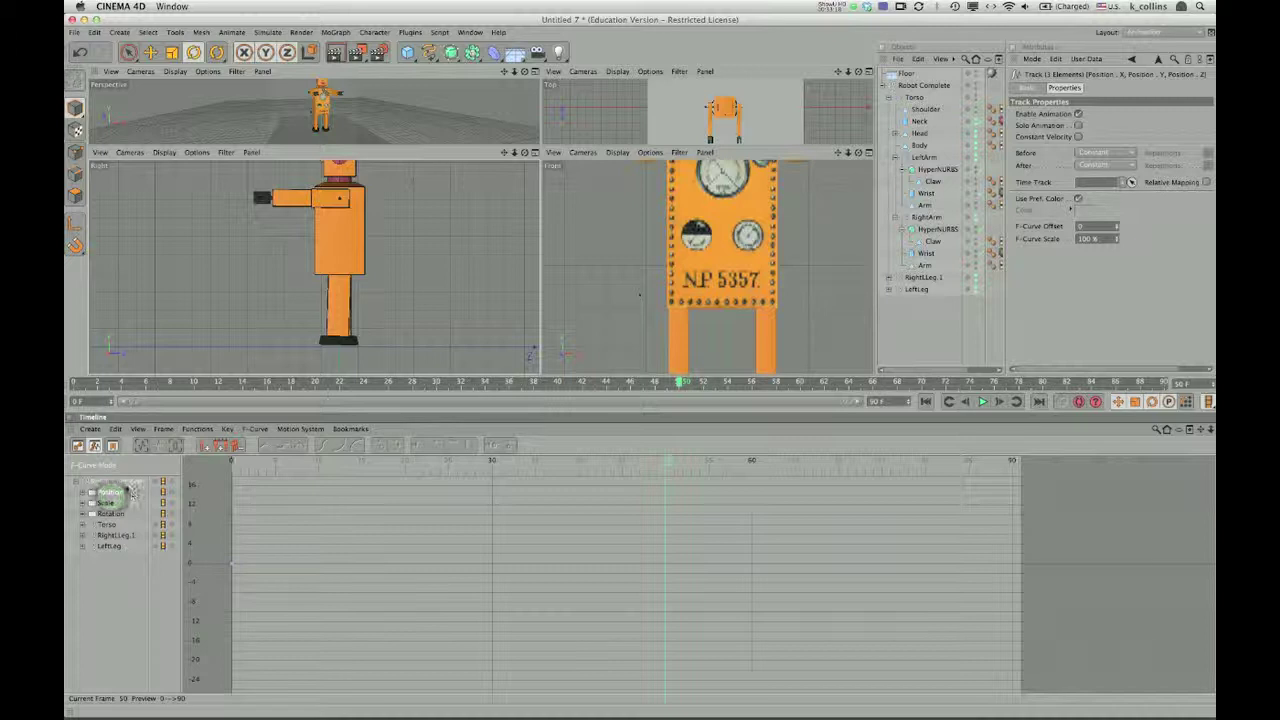
{"action": "left_click", "coordinate": [109, 492]}
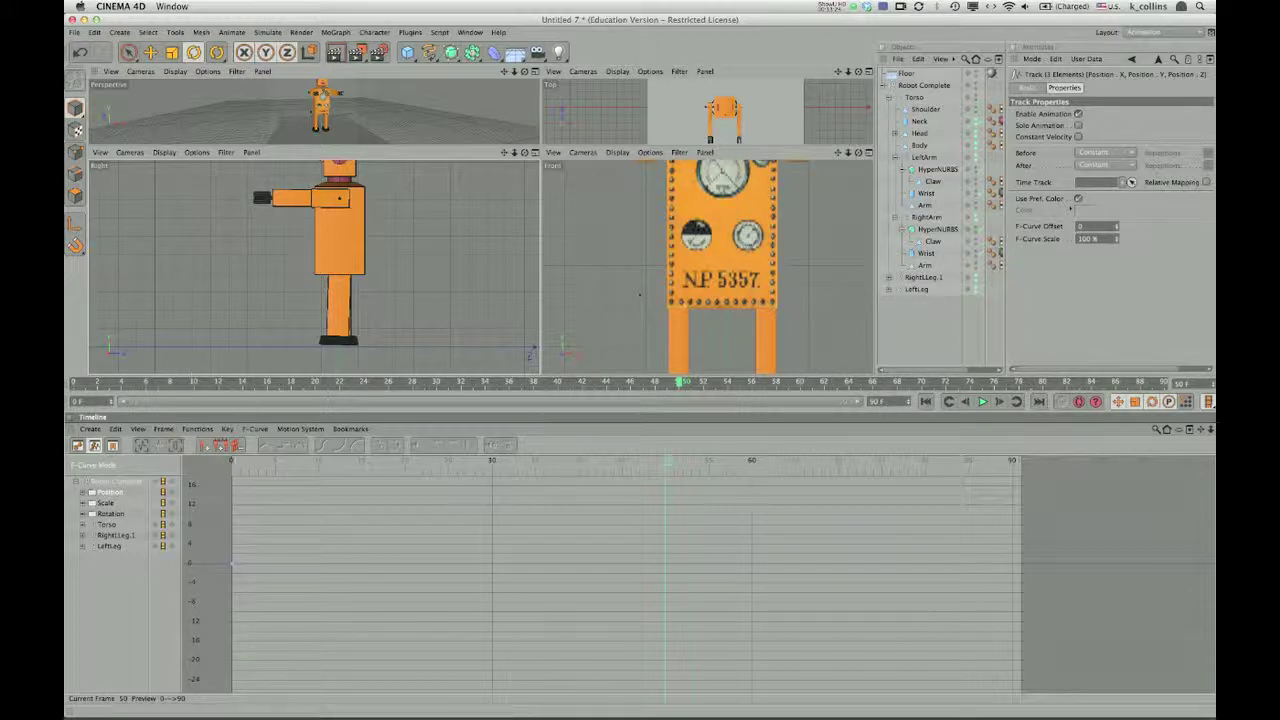
Step: Return to frame 0 and record a key for the Robot Complete null
{"action": "left_click", "coordinate": [674, 381]}
{"action": "left_click_drag", "start_coordinate": [676, 381], "coordinate": [68, 372]}
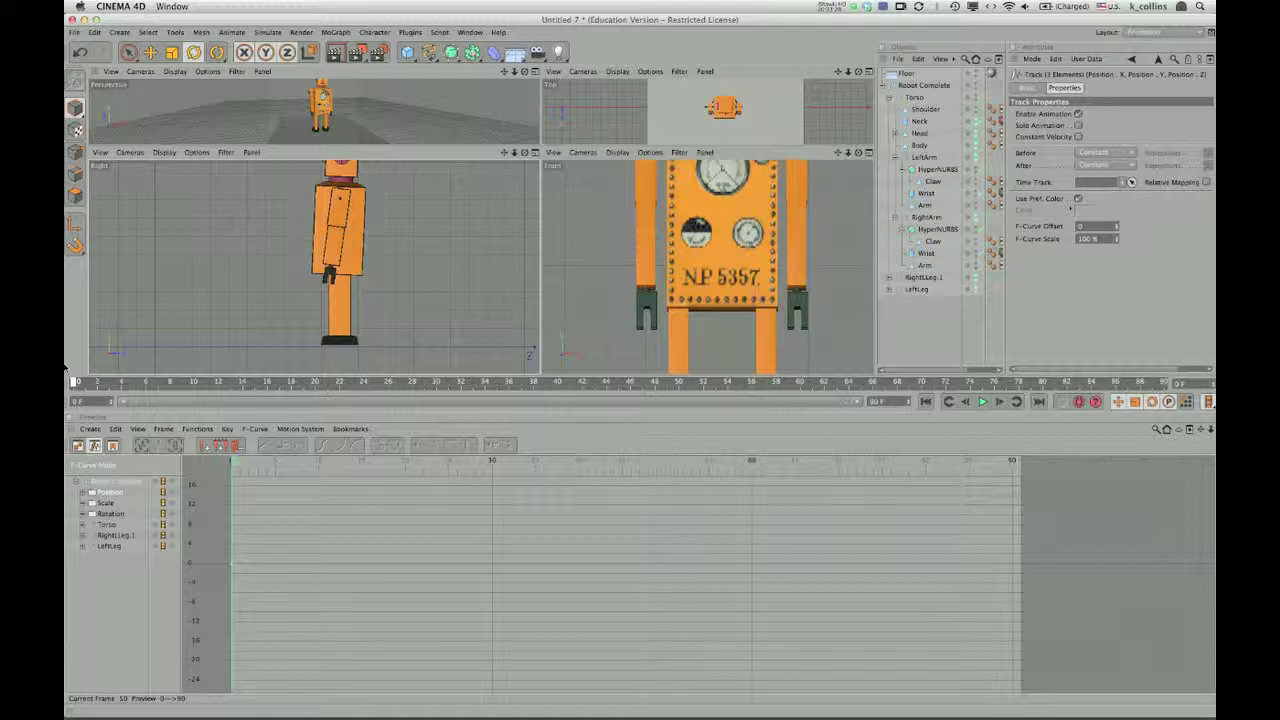
{"action": "left_click", "coordinate": [76, 381]}
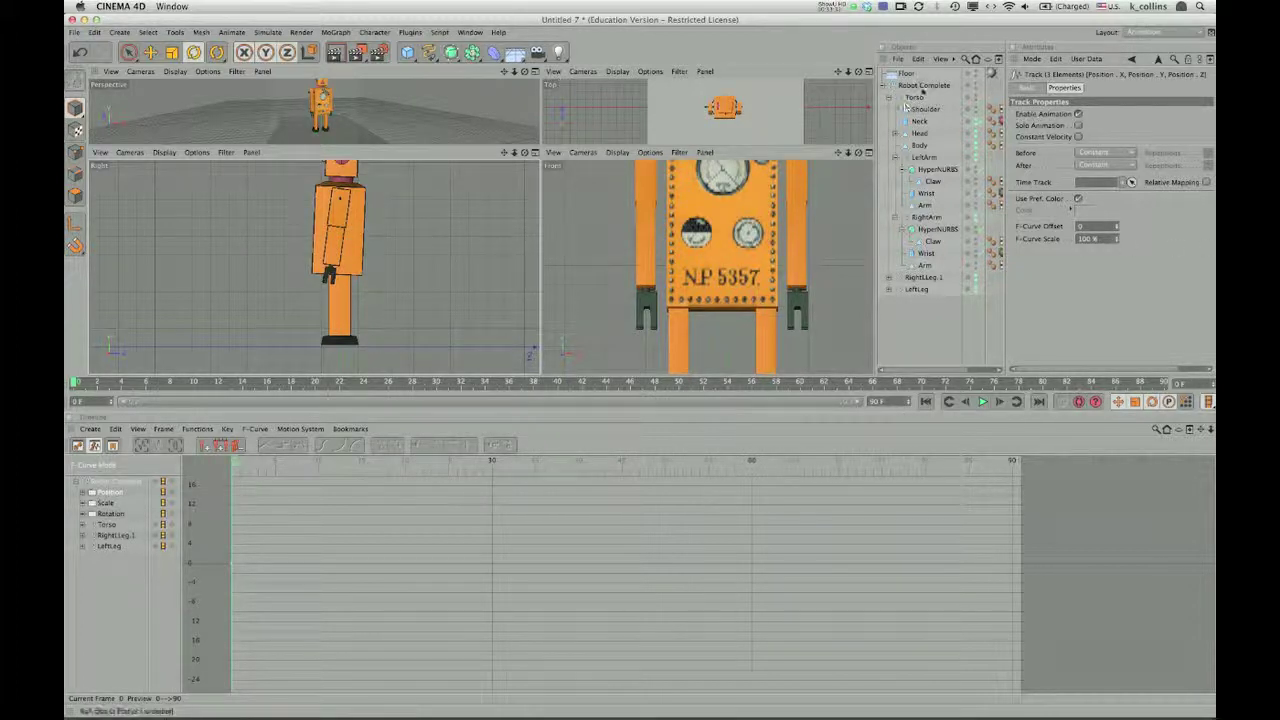
{"action": "left_click", "coordinate": [922, 86]}
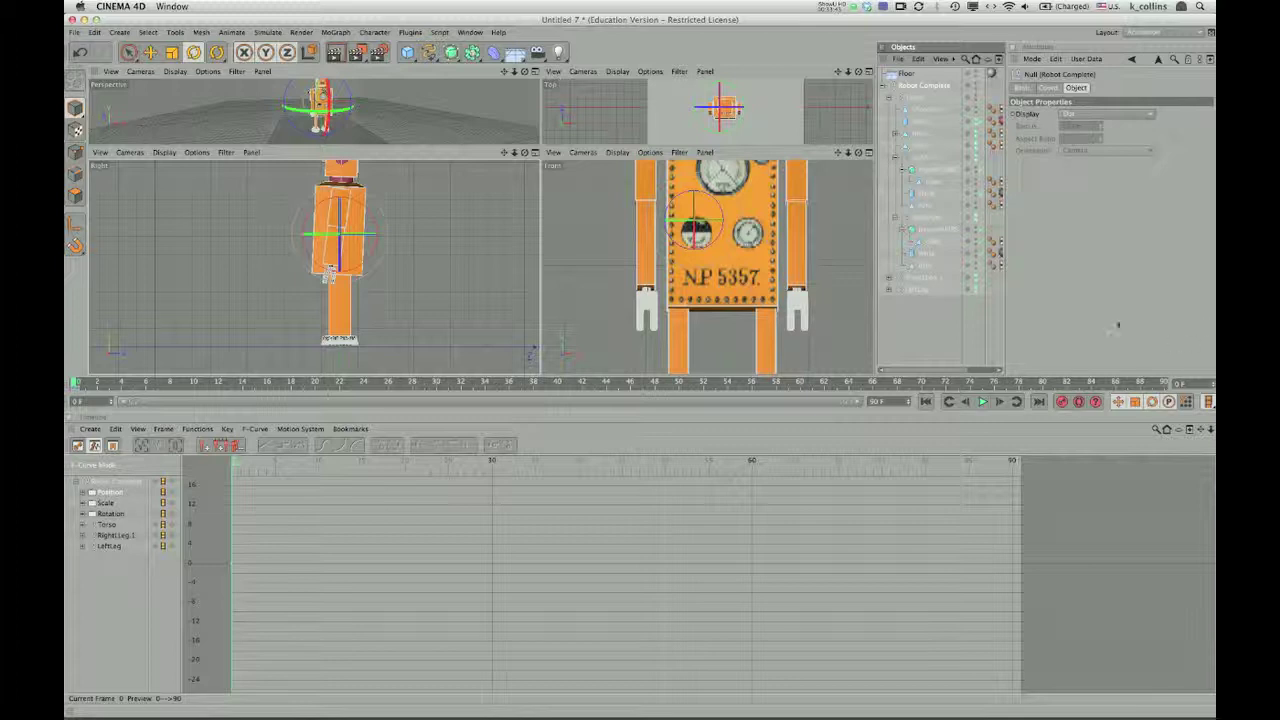
{"action": "left_click", "coordinate": [1063, 405]}
Step: Add Robot Complete Position keys at frames 10 and 90, and lower the frame 90 Z value to about -2600 cm
{"action": "left_click_drag", "start_coordinate": [73, 384], "coordinate": [199, 386]}
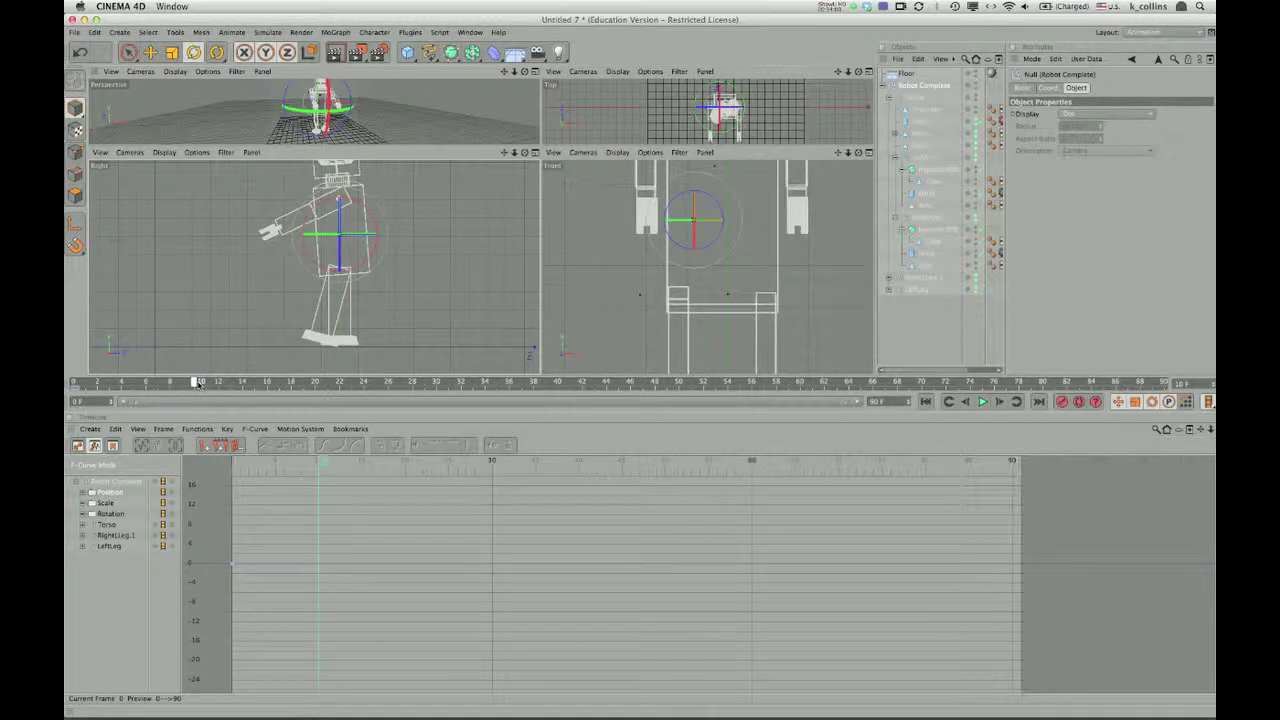
{"action": "left_click", "coordinate": [320, 567]}
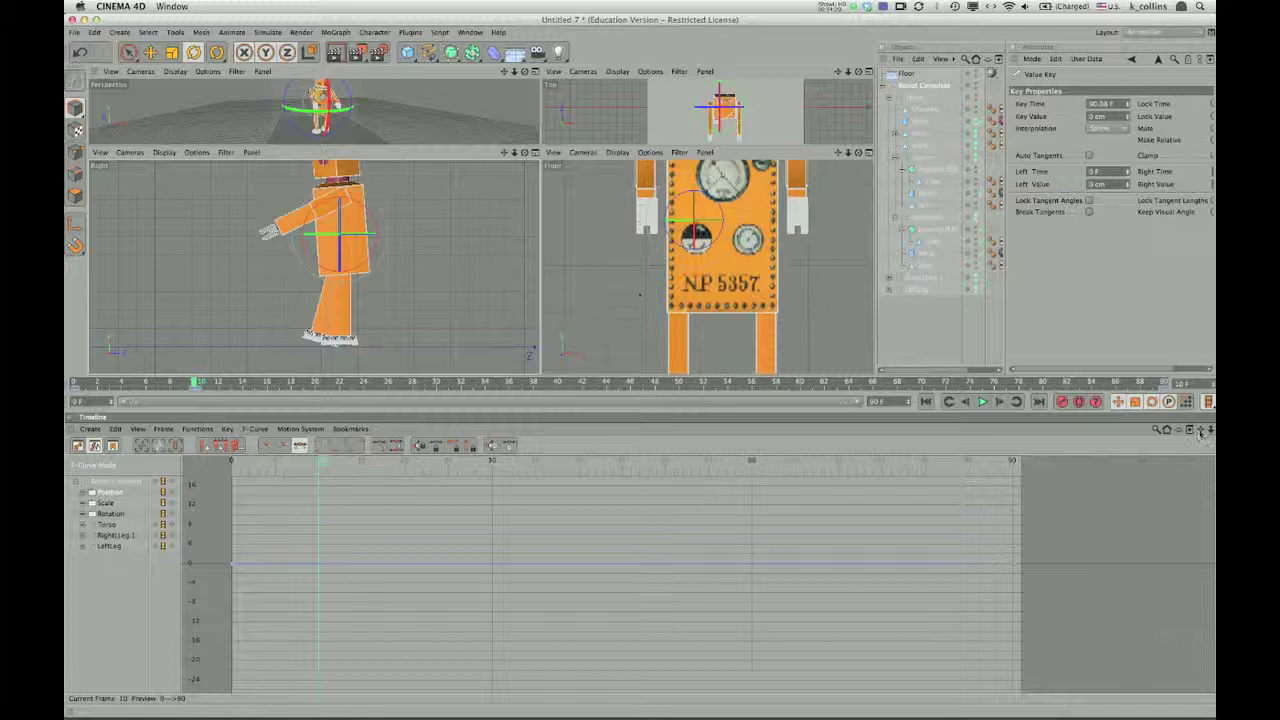
{"action": "left_click_drag", "start_coordinate": [1210, 431], "coordinate": [640, 456]}
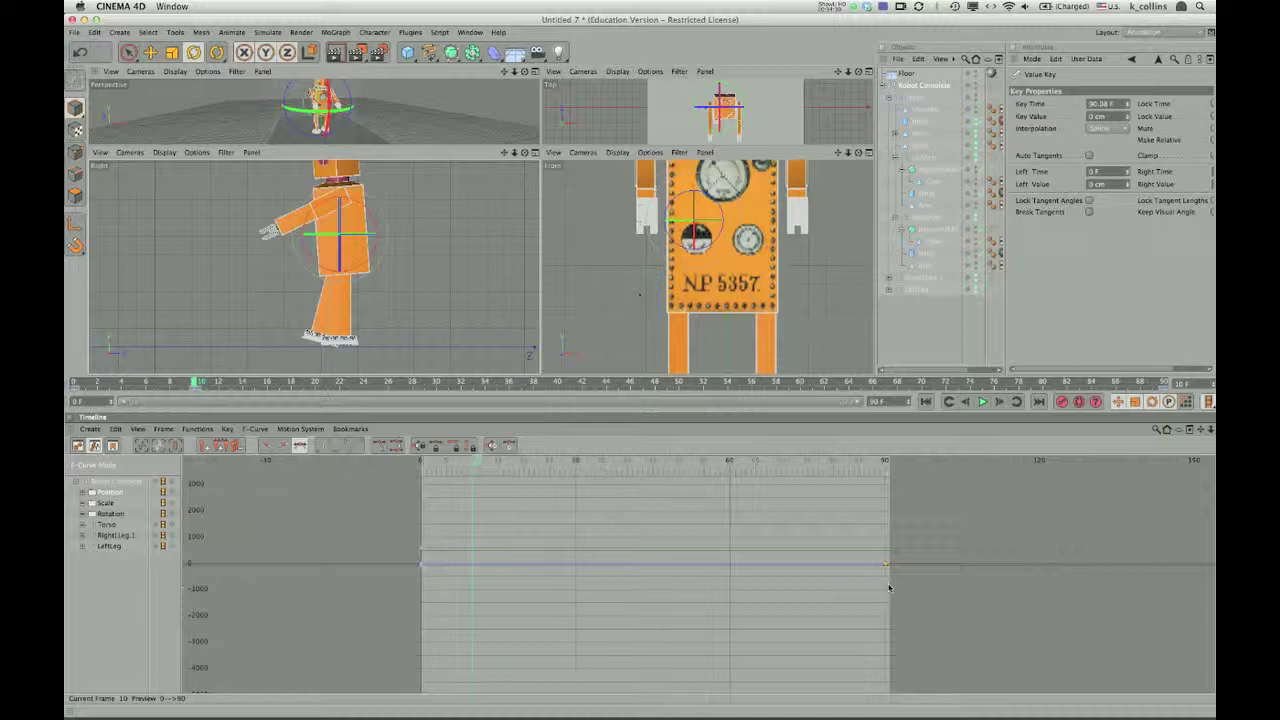
{"action": "left_click_drag", "start_coordinate": [886, 566], "coordinate": [885, 634]}
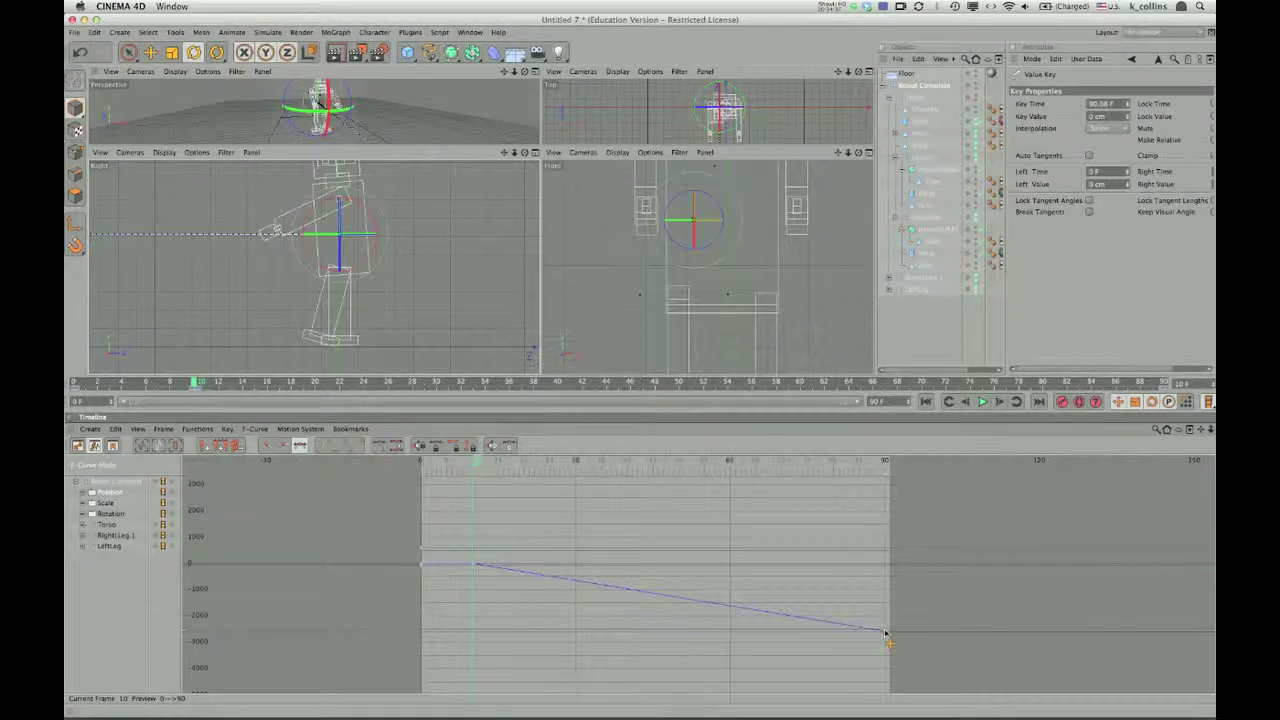
Step: Switch the side viewport from Right to Left and frame the whole robot with room for its forward travel
{"action": "left_click", "coordinate": [424, 564]}
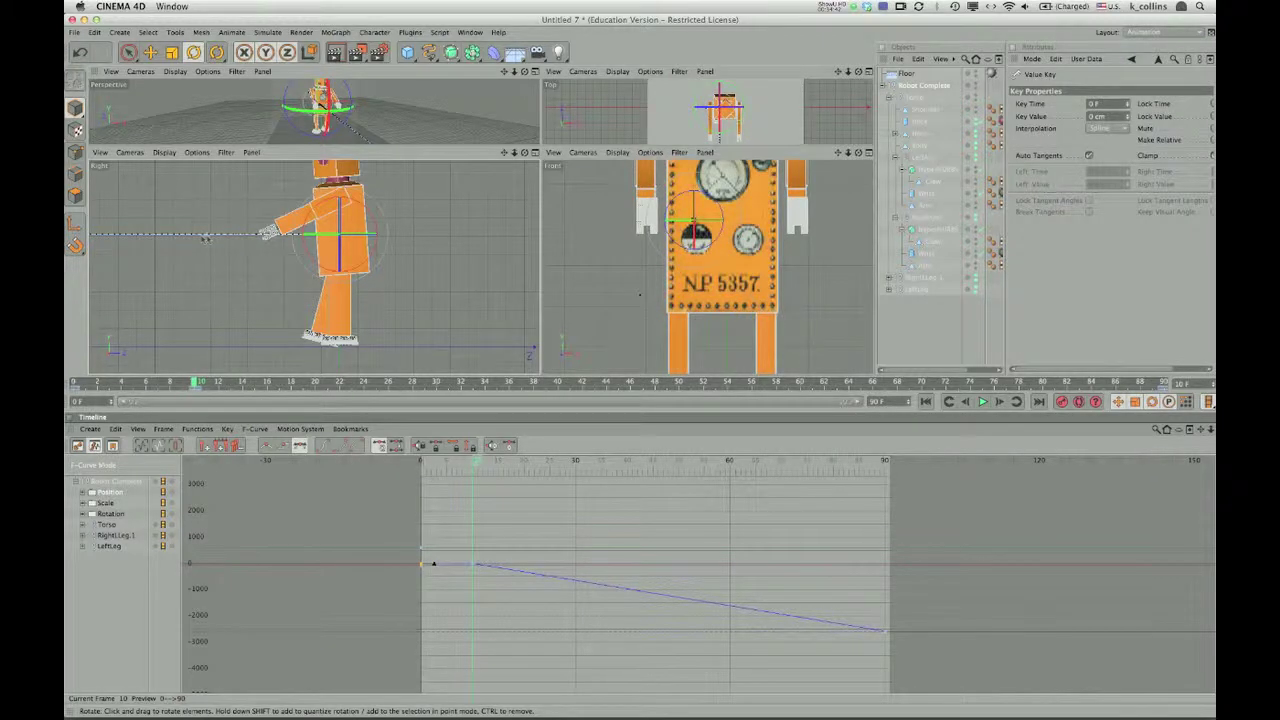
{"action": "scroll", "coordinate": [205, 237], "scroll_direction": "up", "scroll_amount": 5}
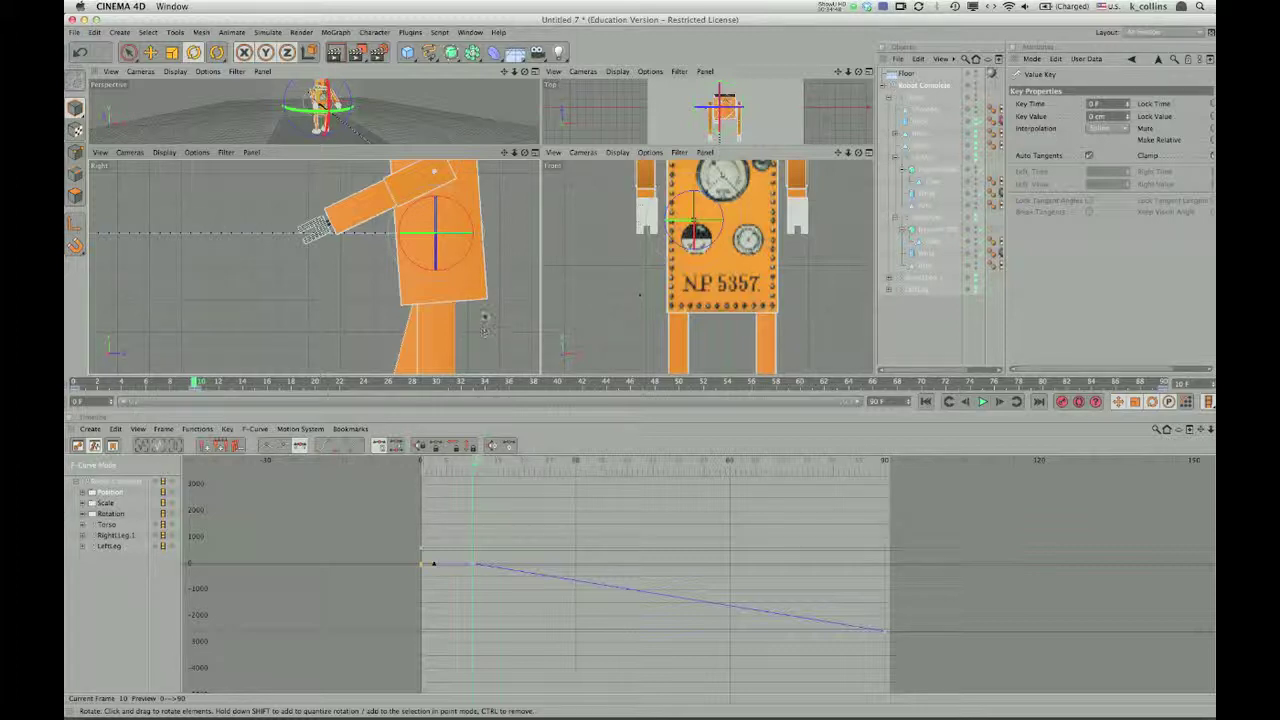
{"action": "scroll", "coordinate": [483, 314], "scroll_direction": "down", "scroll_amount": 4}
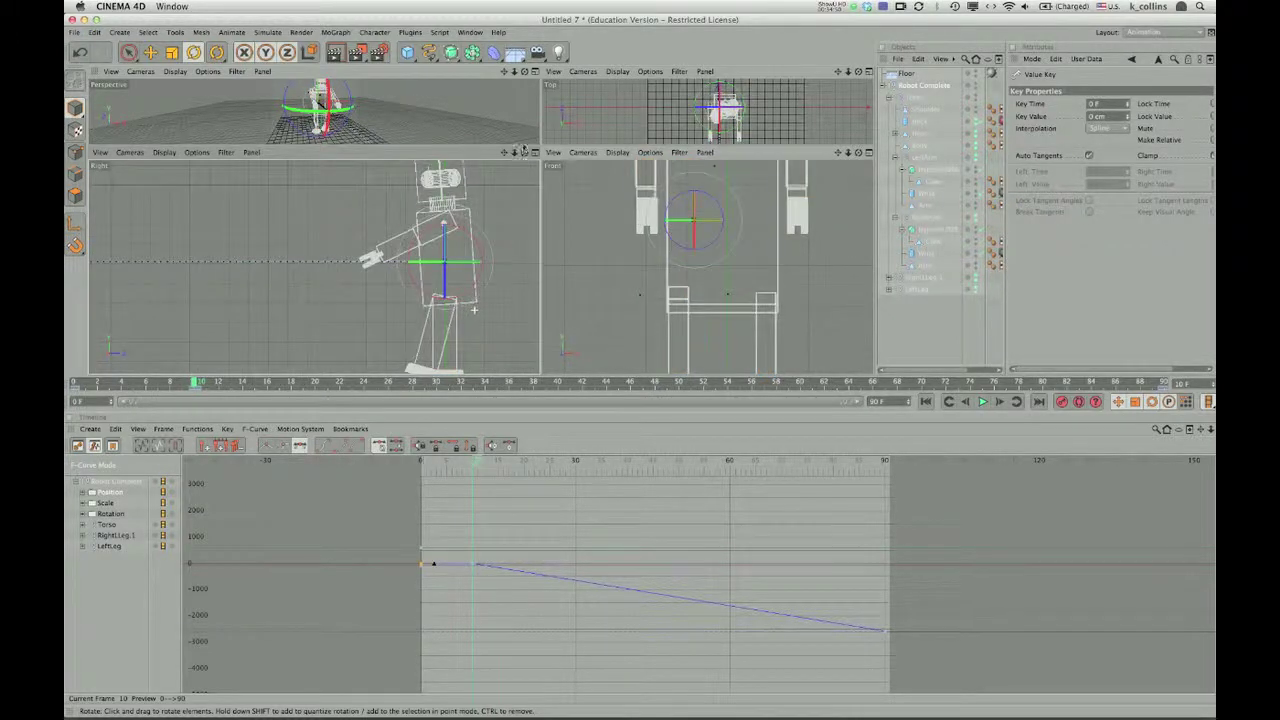
{"action": "left_click_drag", "start_coordinate": [506, 155], "coordinate": [314, 266]}
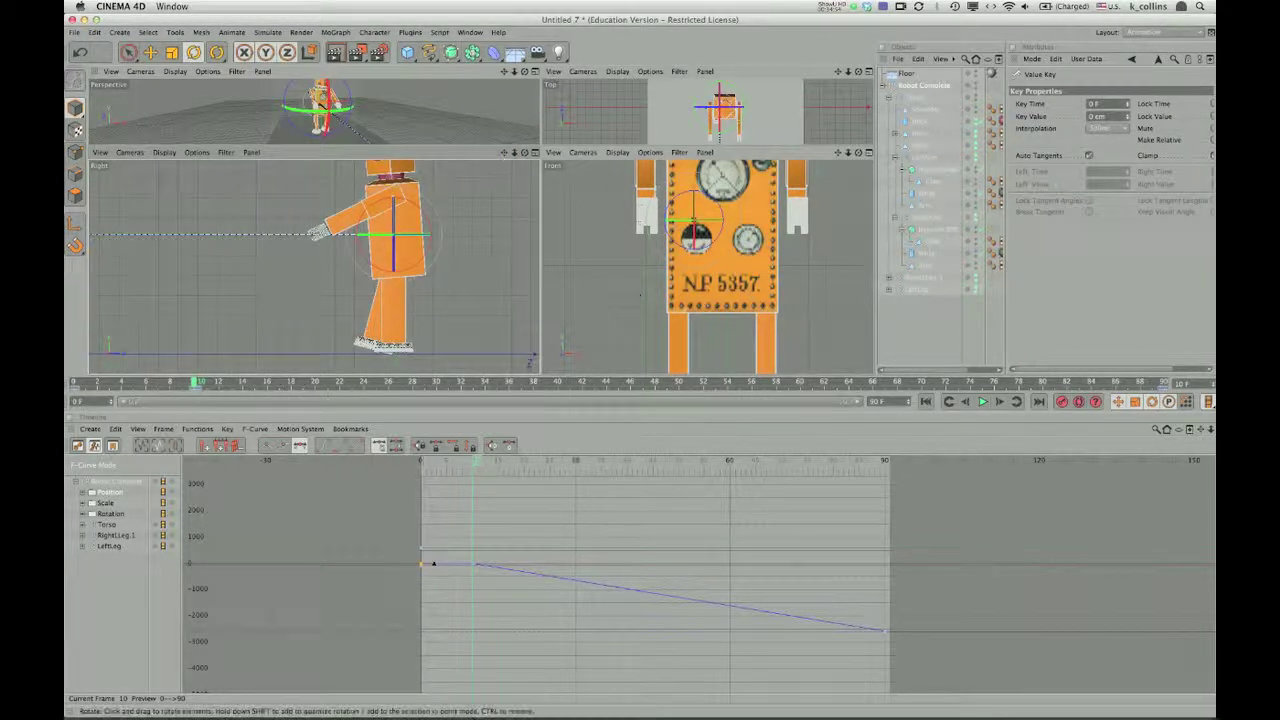
{"action": "left_click", "coordinate": [165, 153]}
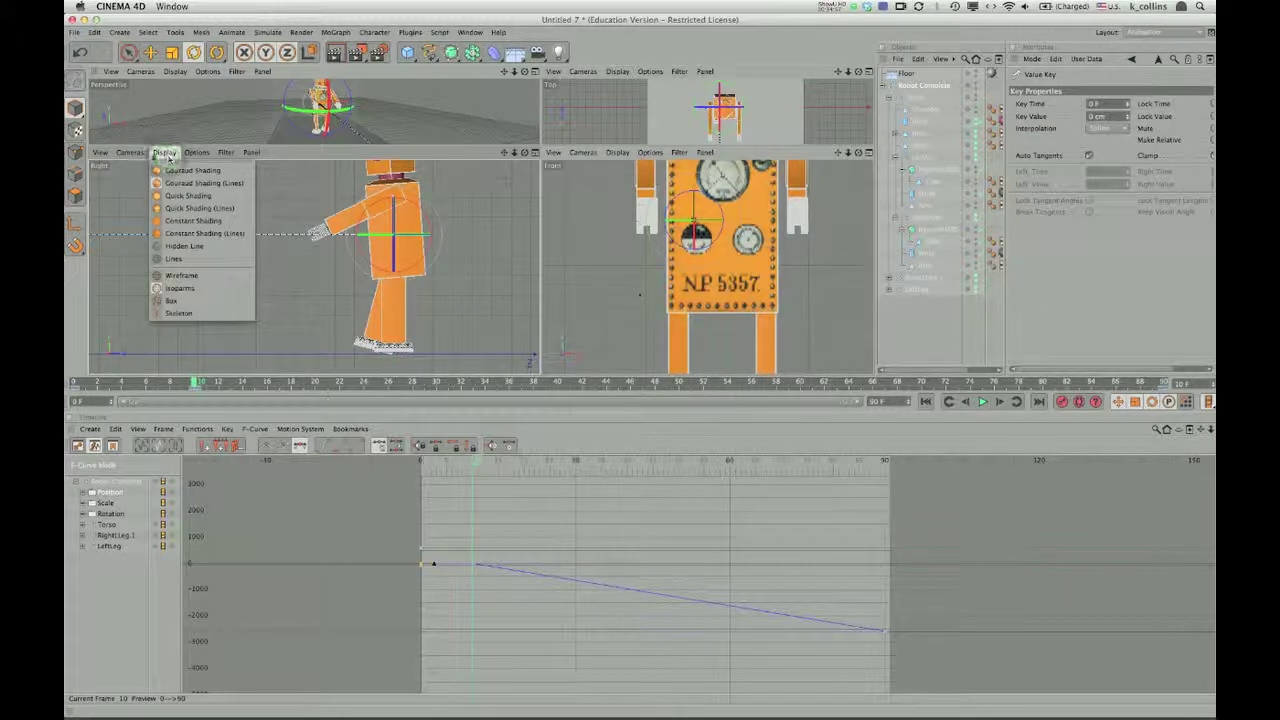
{"action": "mouse_move", "coordinate": [138, 155]}
{"action": "left_click", "coordinate": [134, 242]}
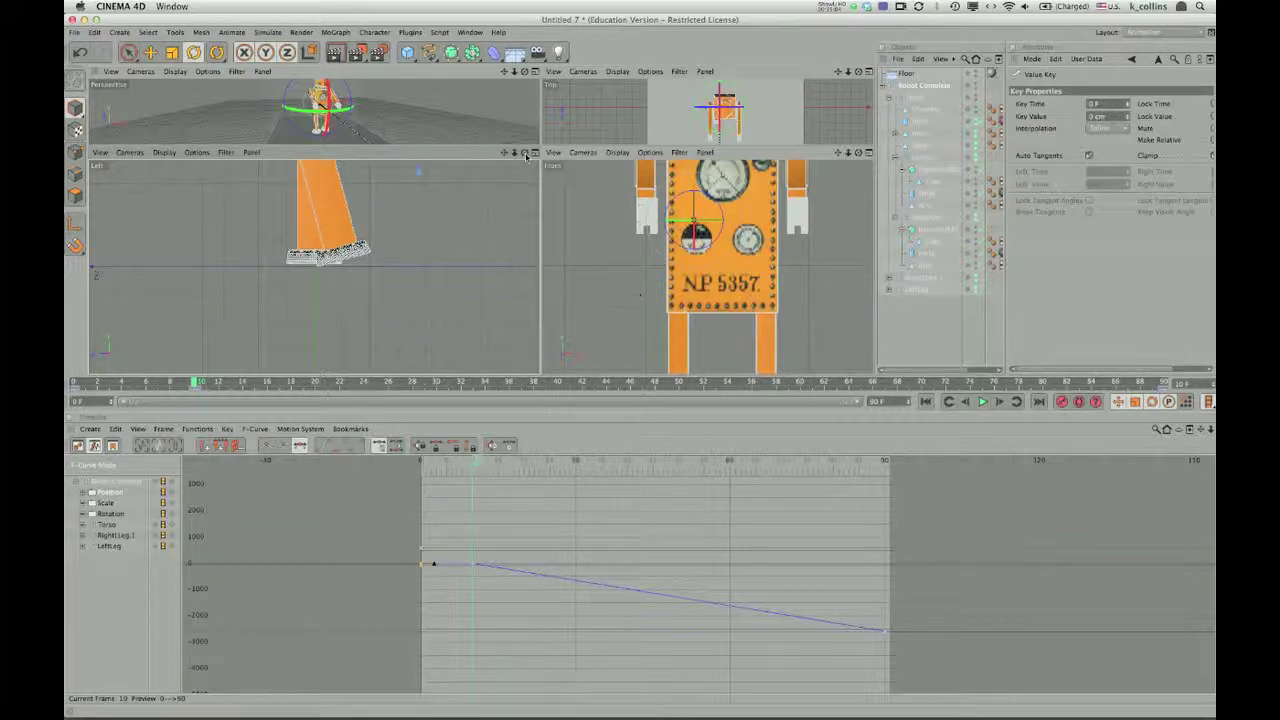
{"action": "left_click_drag", "start_coordinate": [504, 153], "coordinate": [477, 253]}
{"action": "left_click_drag", "start_coordinate": [514, 153], "coordinate": [503, 155]}
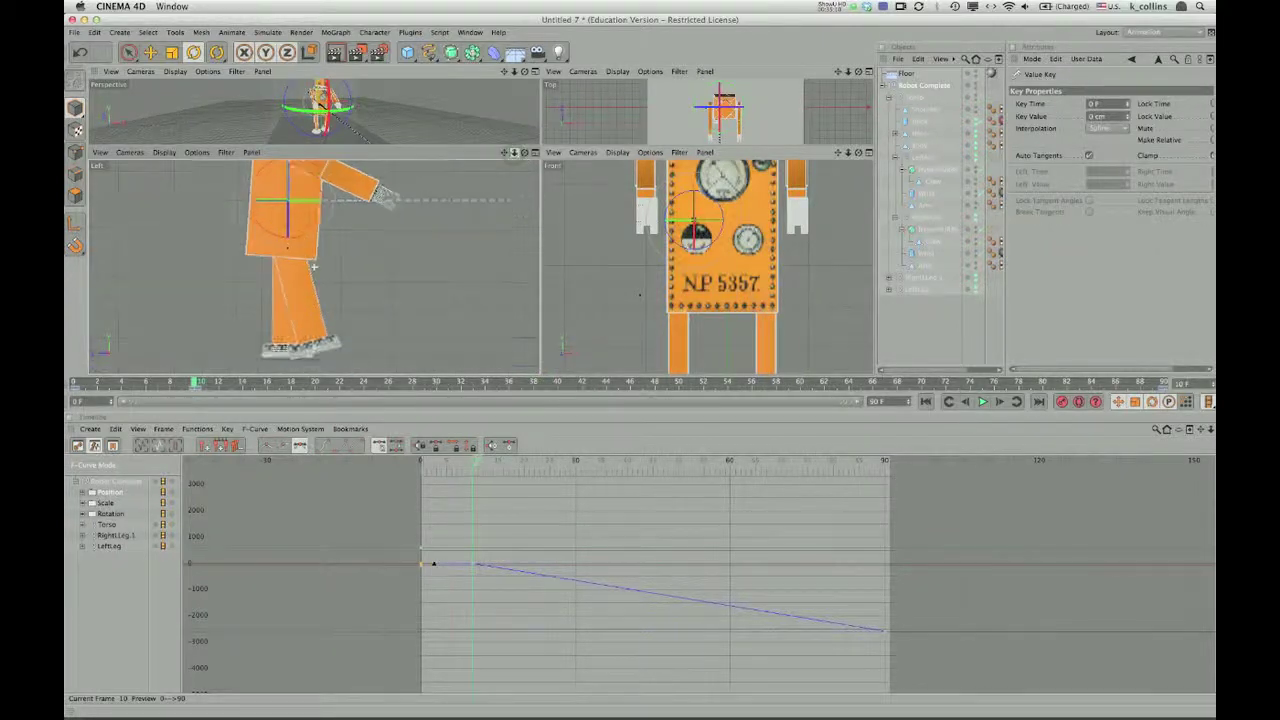
{"action": "scroll", "coordinate": [314, 266], "scroll_direction": "down", "scroll_amount": 4}
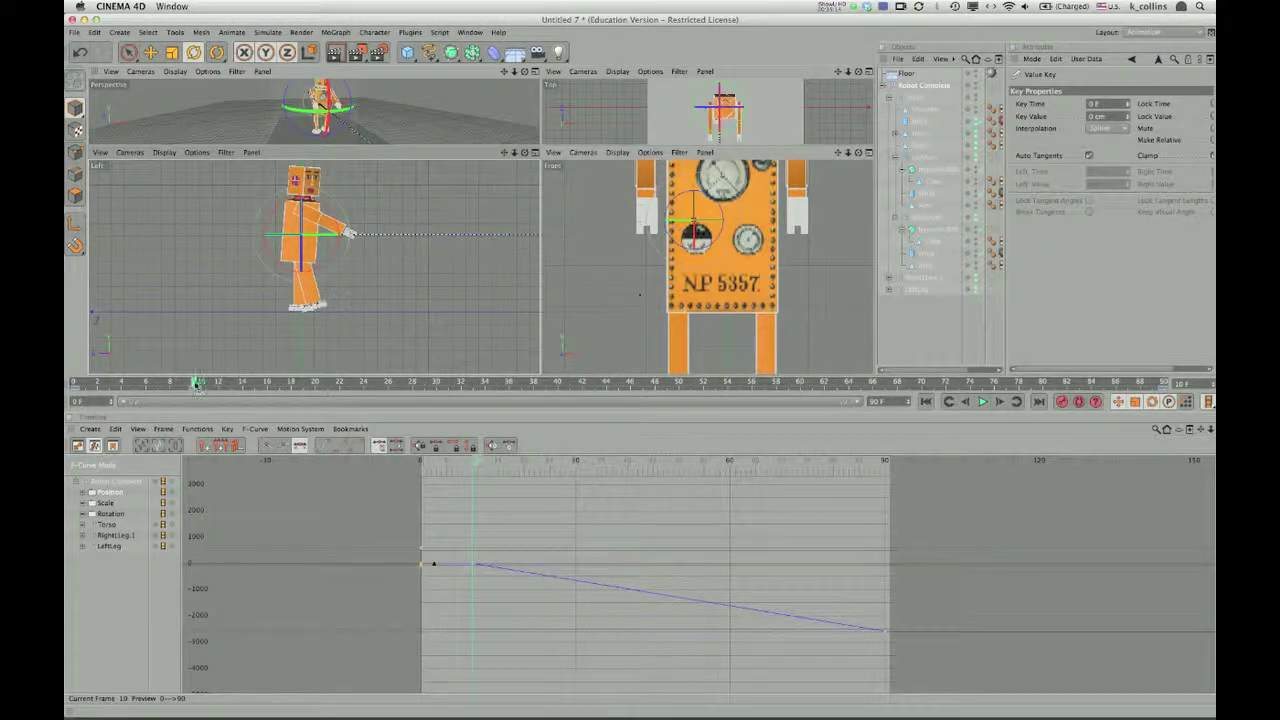
Step: Raise Robot Complete's Position Z key at frame 90 to about -1500 cm, check the walk through frame 64 and deselect the robot
{"action": "left_click_drag", "start_coordinate": [198, 385], "coordinate": [630, 399]}
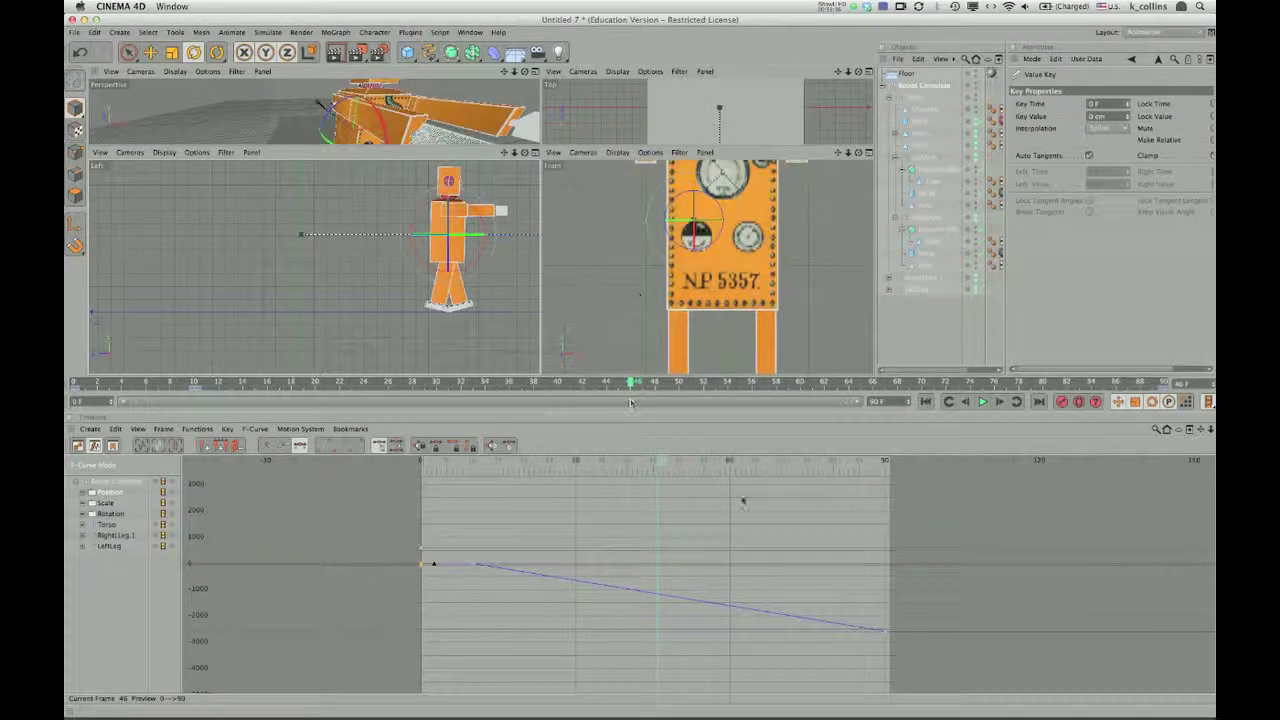
{"action": "left_click_drag", "start_coordinate": [874, 632], "coordinate": [886, 615]}
{"action": "mouse_move", "coordinate": [633, 383]}
{"action": "left_mouse_down"}
{"action": "mouse_move", "coordinate": [598, 384]}
{"action": "mouse_move", "coordinate": [645, 387]}
{"action": "mouse_move", "coordinate": [631, 389]}
{"action": "left_mouse_up"}
{"action": "left_click_drag", "start_coordinate": [885, 615], "coordinate": [886, 603]}
{"action": "left_click", "coordinate": [433, 563]}
{"action": "left_click_drag", "start_coordinate": [632, 387], "coordinate": [850, 384]}
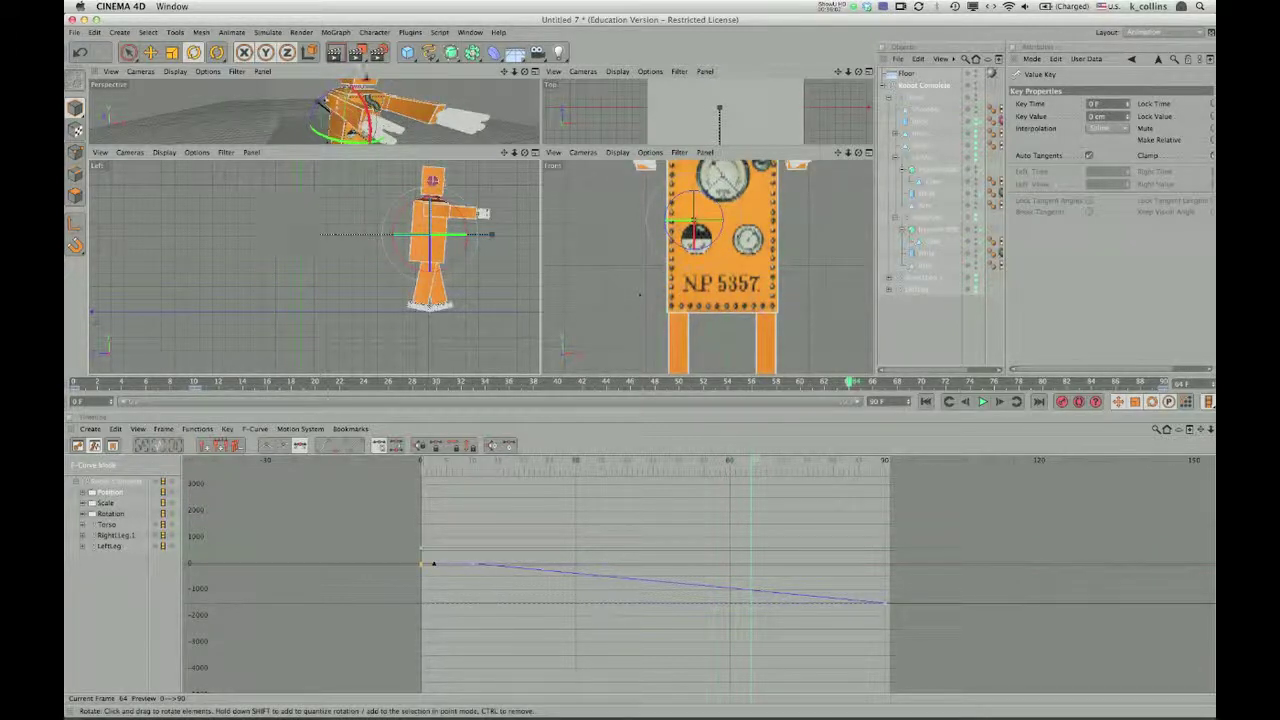
{"action": "left_click", "coordinate": [467, 100]}
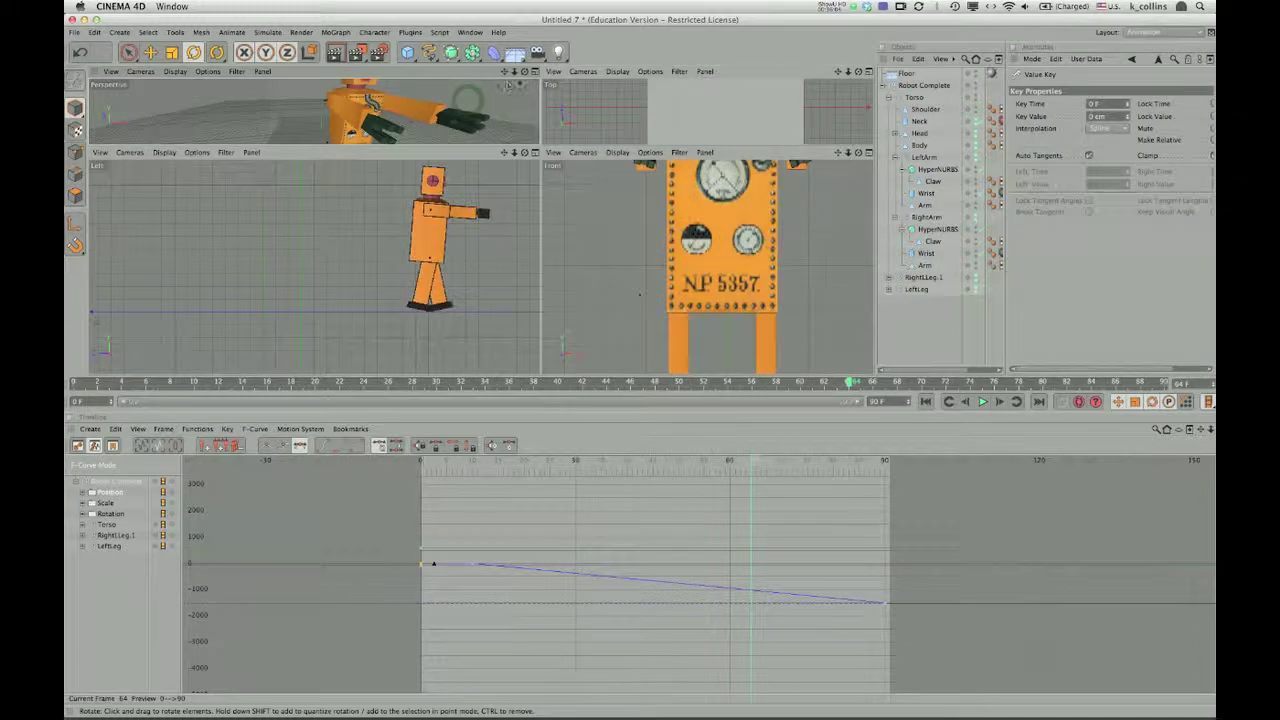
Step: Maximize the Perspective view and frame the whole robot from a front three-quarter angle with open ground ahead, with Live Selection active
{"action": "left_click", "coordinate": [535, 71]}
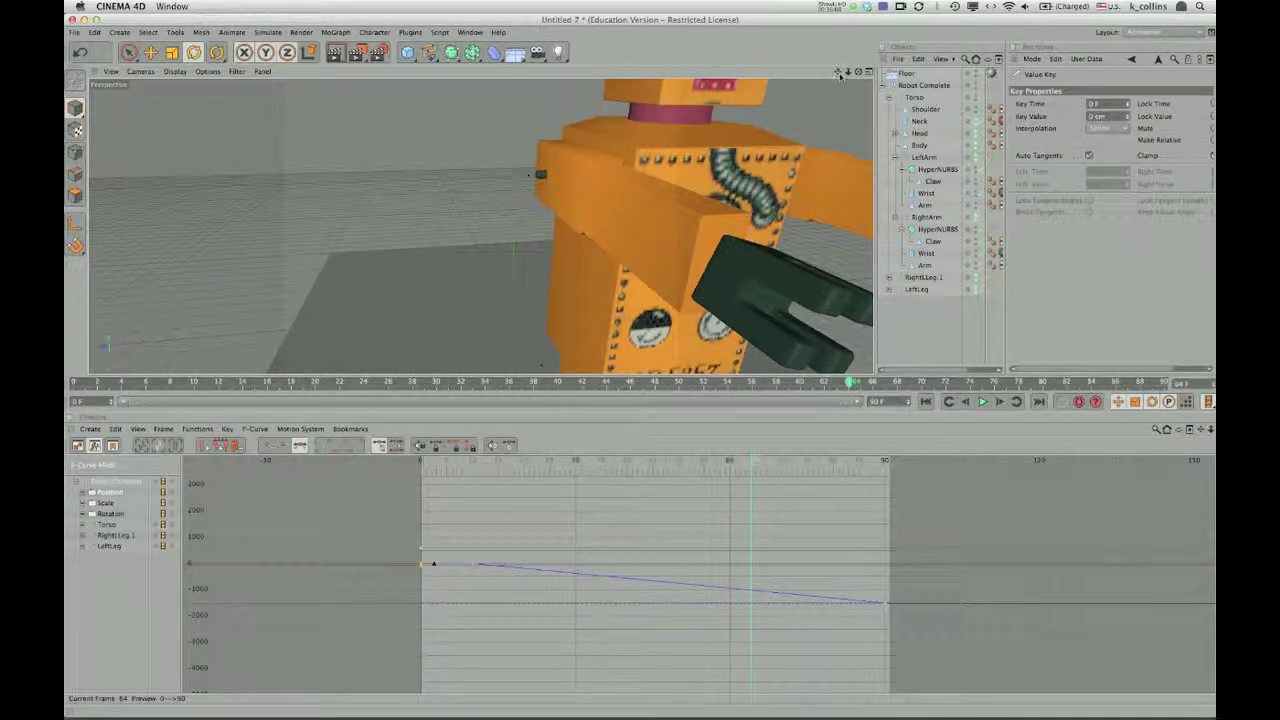
{"action": "left_click_drag", "start_coordinate": [838, 71], "coordinate": [804, 37]}
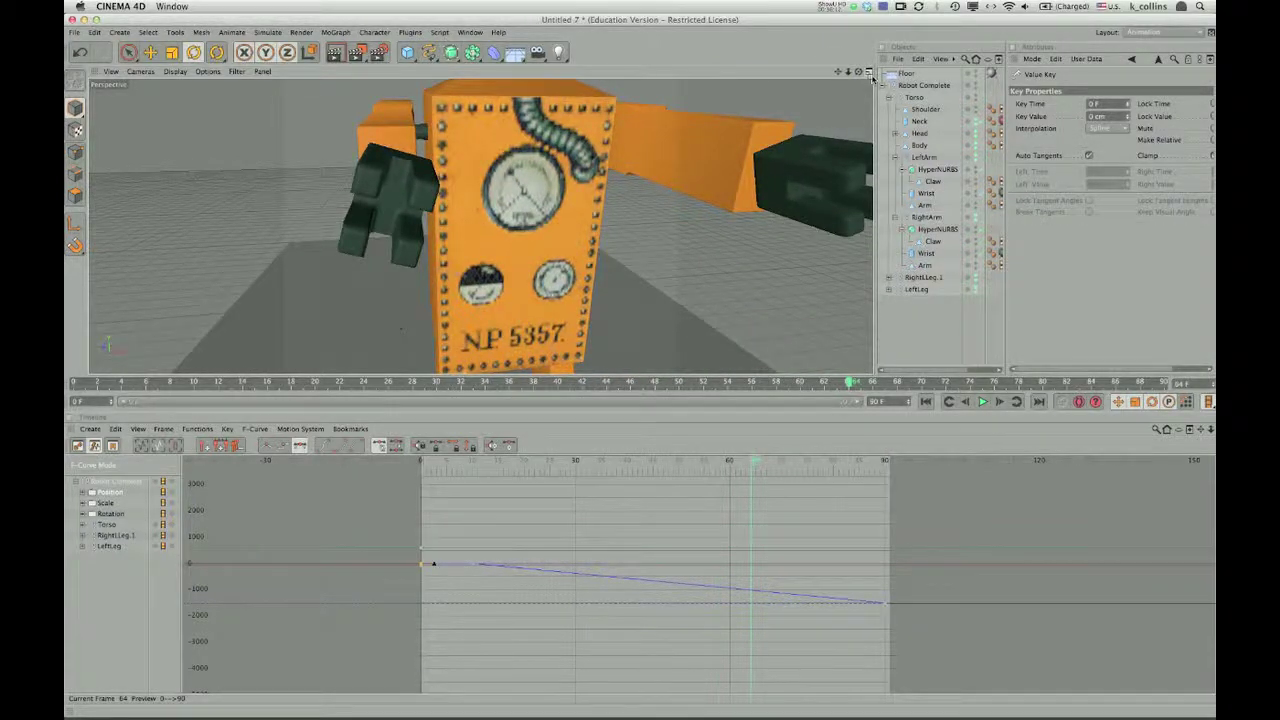
{"action": "left_click", "coordinate": [869, 72]}
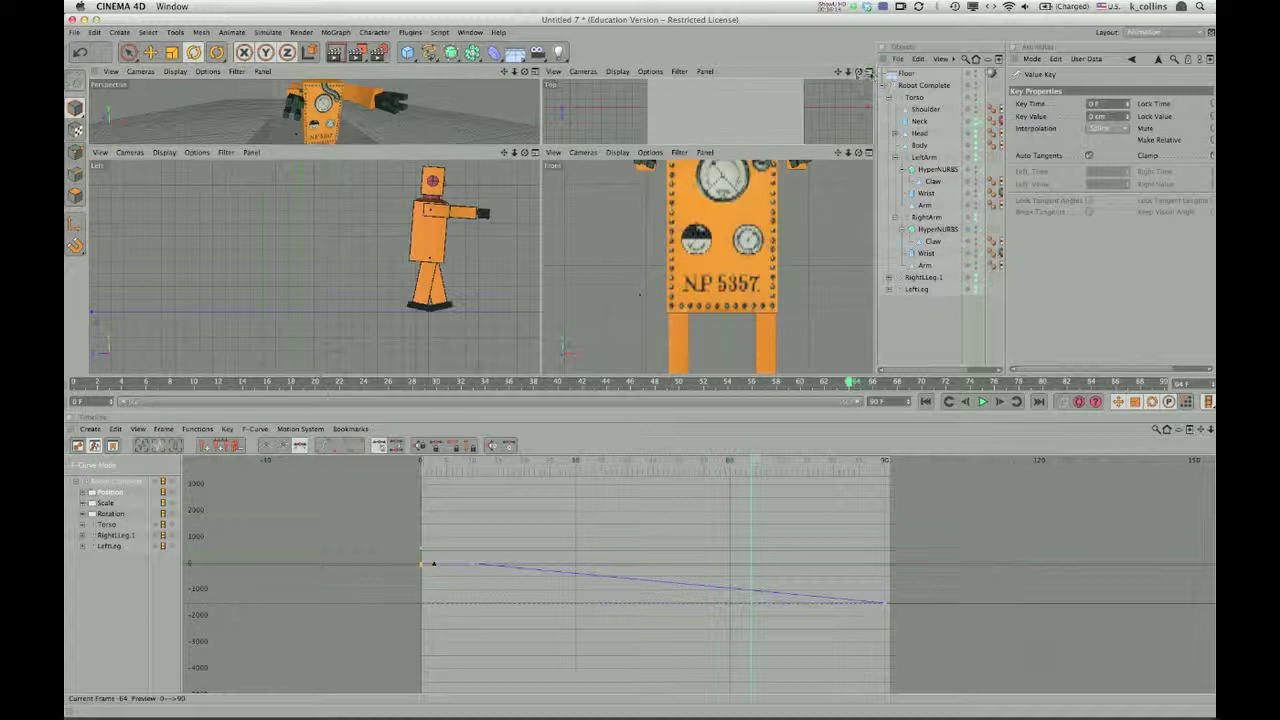
{"action": "left_click", "coordinate": [869, 72]}
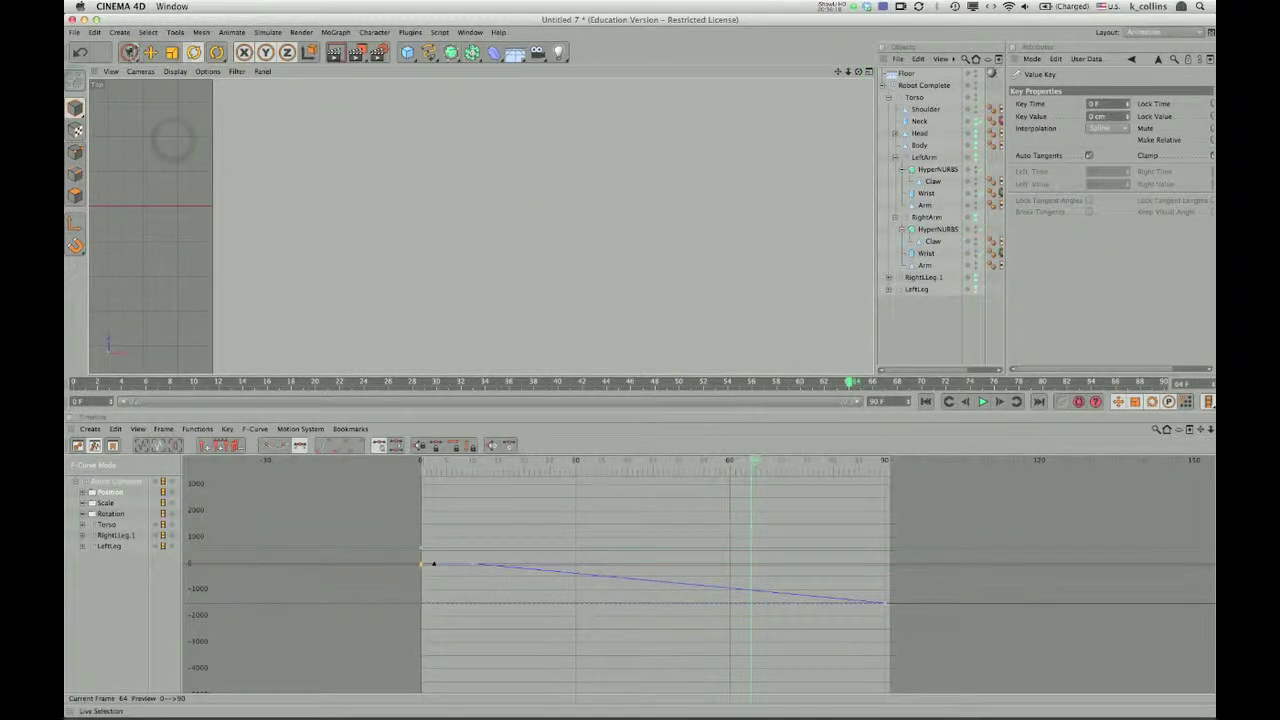
{"action": "left_click", "coordinate": [128, 52]}
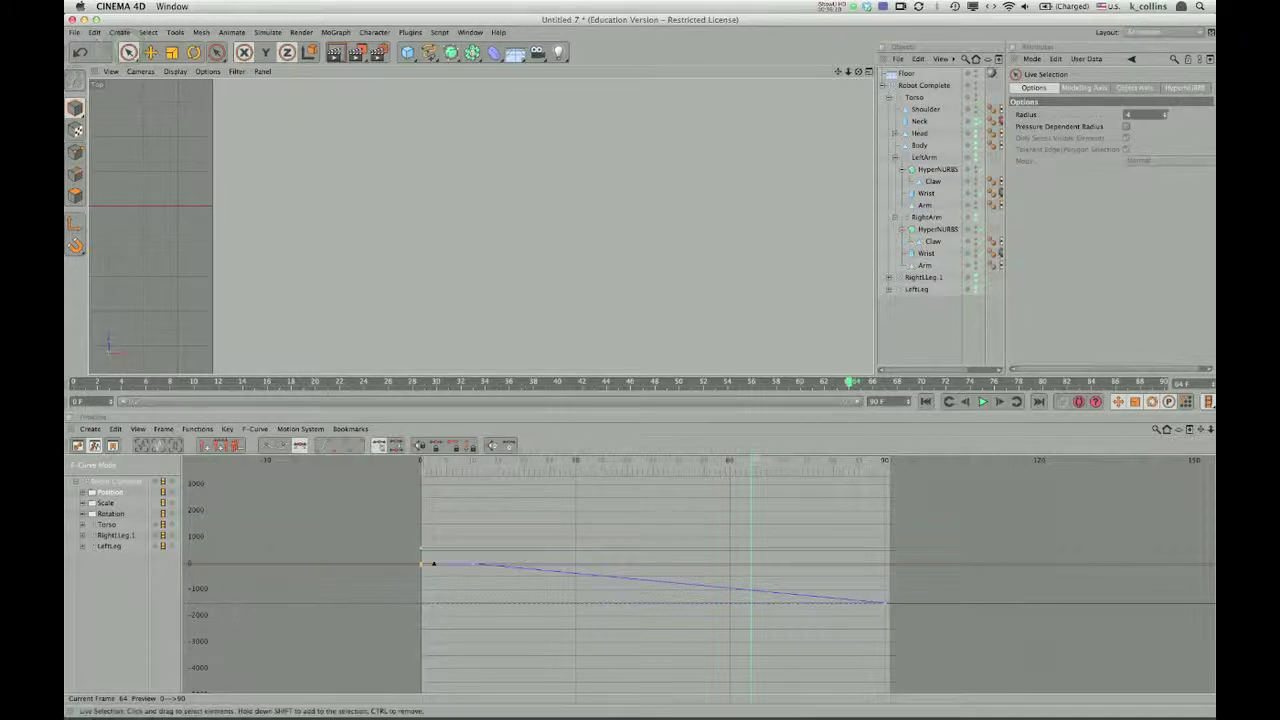
{"action": "left_click", "coordinate": [869, 73]}
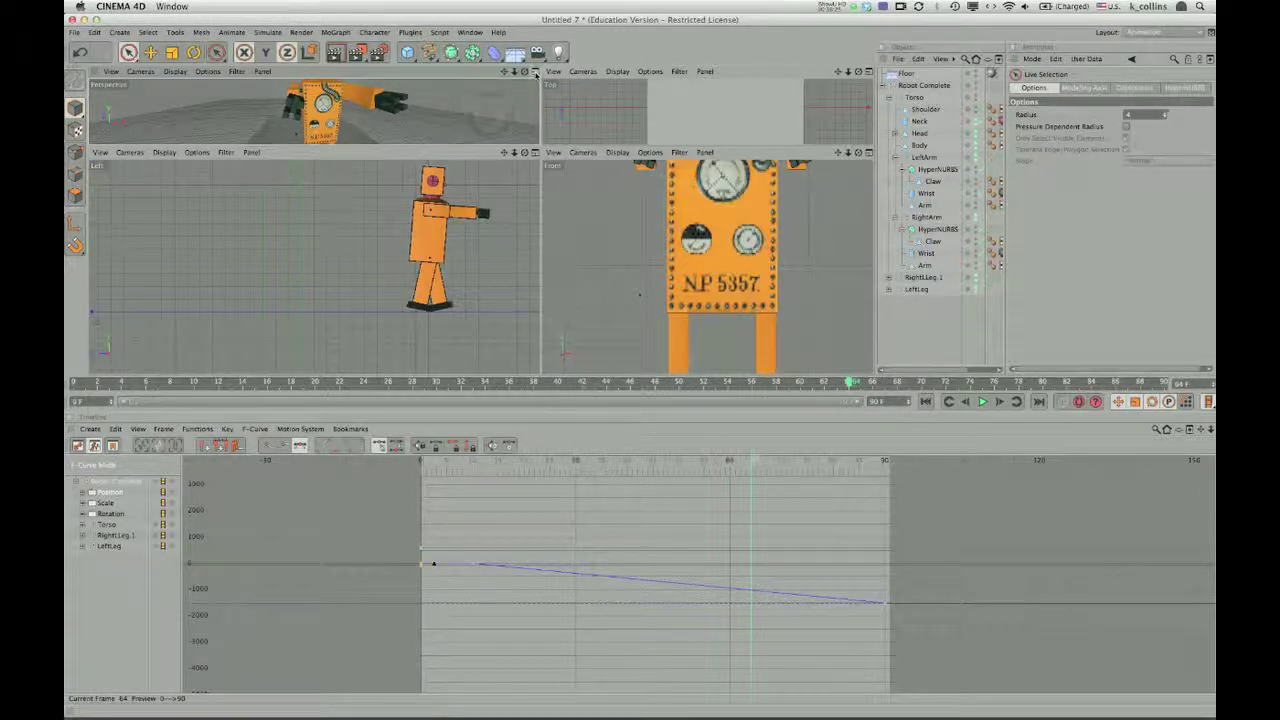
{"action": "left_click", "coordinate": [535, 72]}
{"action": "left_click_drag", "start_coordinate": [848, 73], "coordinate": [640, 364]}
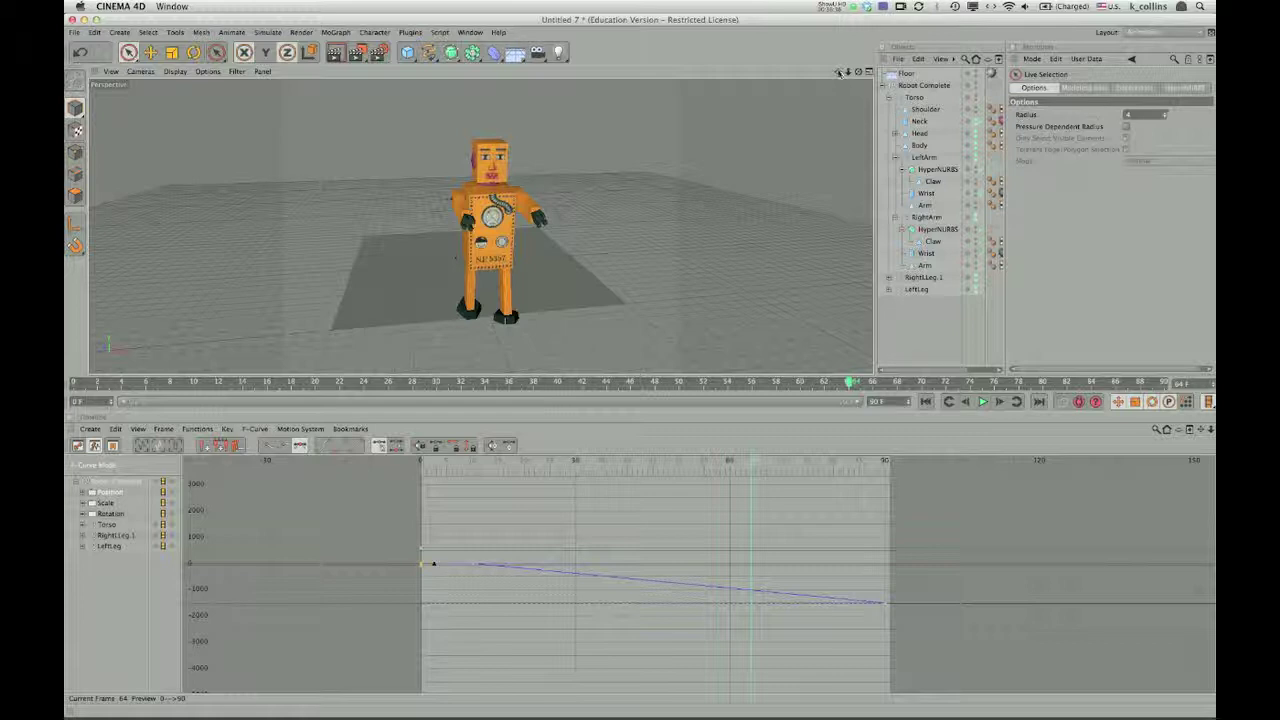
{"action": "left_click_drag", "start_coordinate": [858, 73], "coordinate": [640, 364]}
{"action": "left_click_drag", "start_coordinate": [838, 72], "coordinate": [678, 44]}
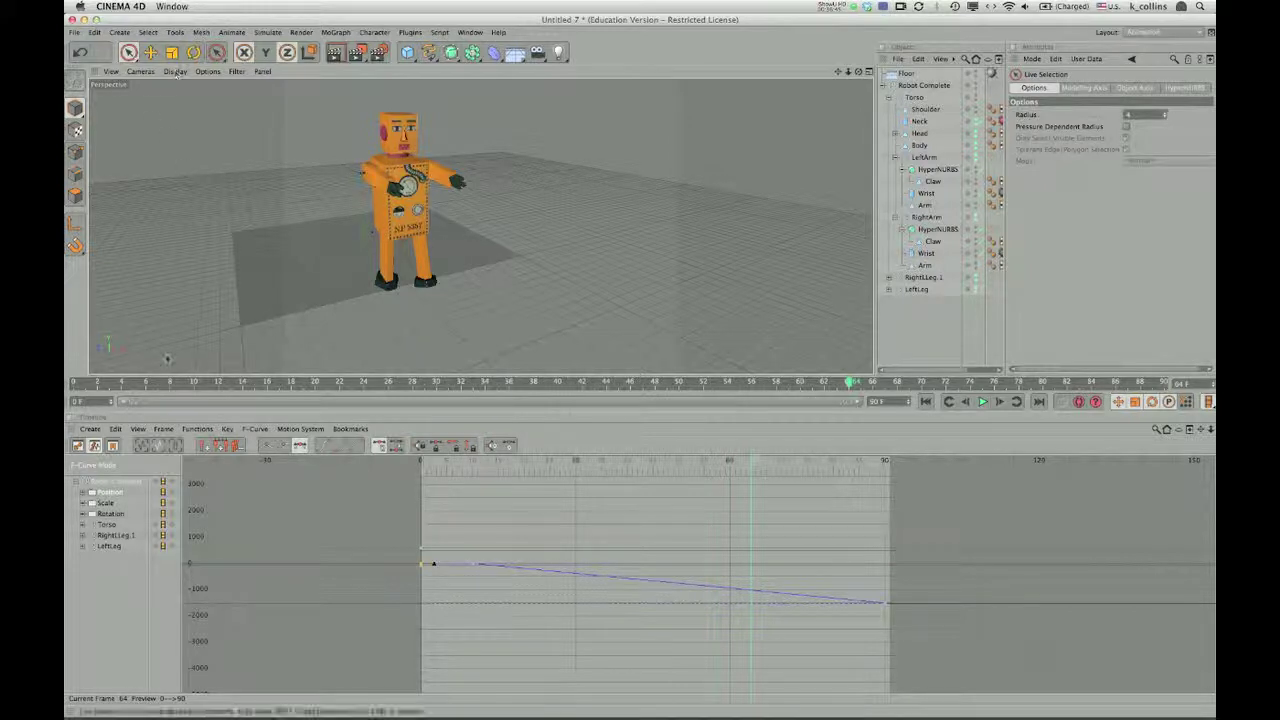
Step: Play the walk animation from frame 0 to judge its speed and forward travel
{"action": "left_click", "coordinate": [923, 401]}
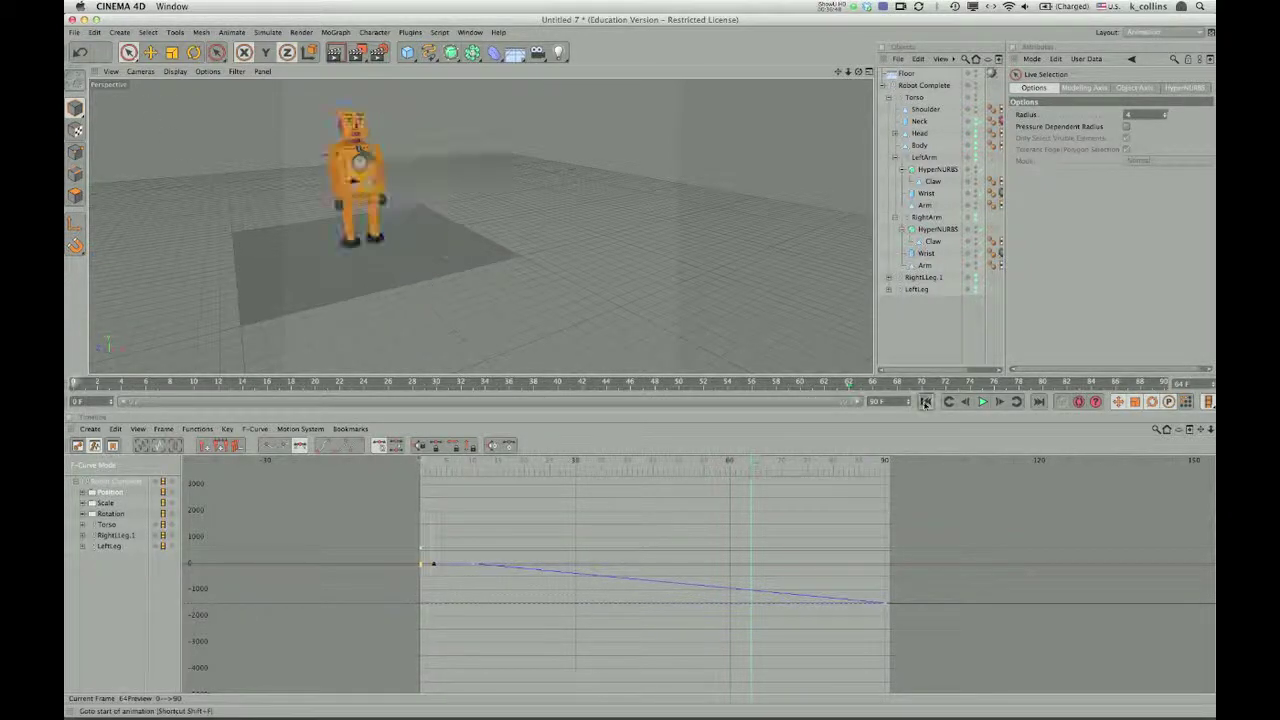
{"action": "left_click", "coordinate": [983, 402]}
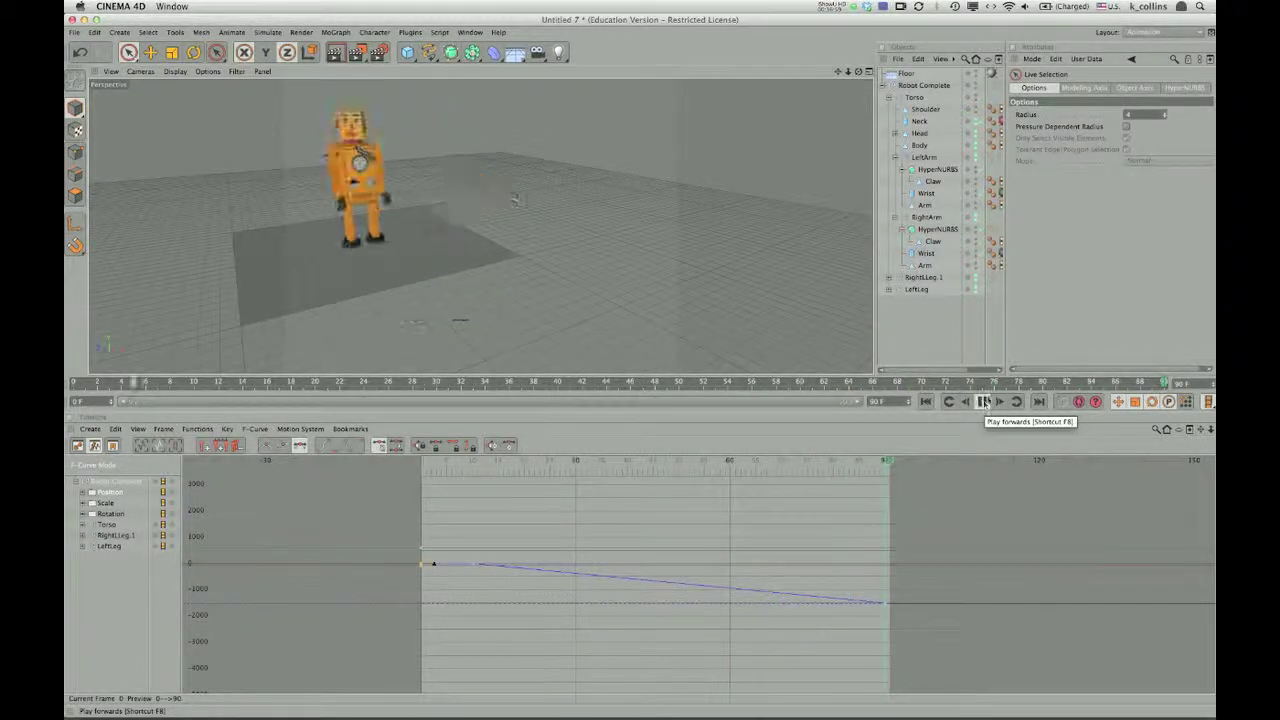
{"action": "left_click", "coordinate": [983, 401]}
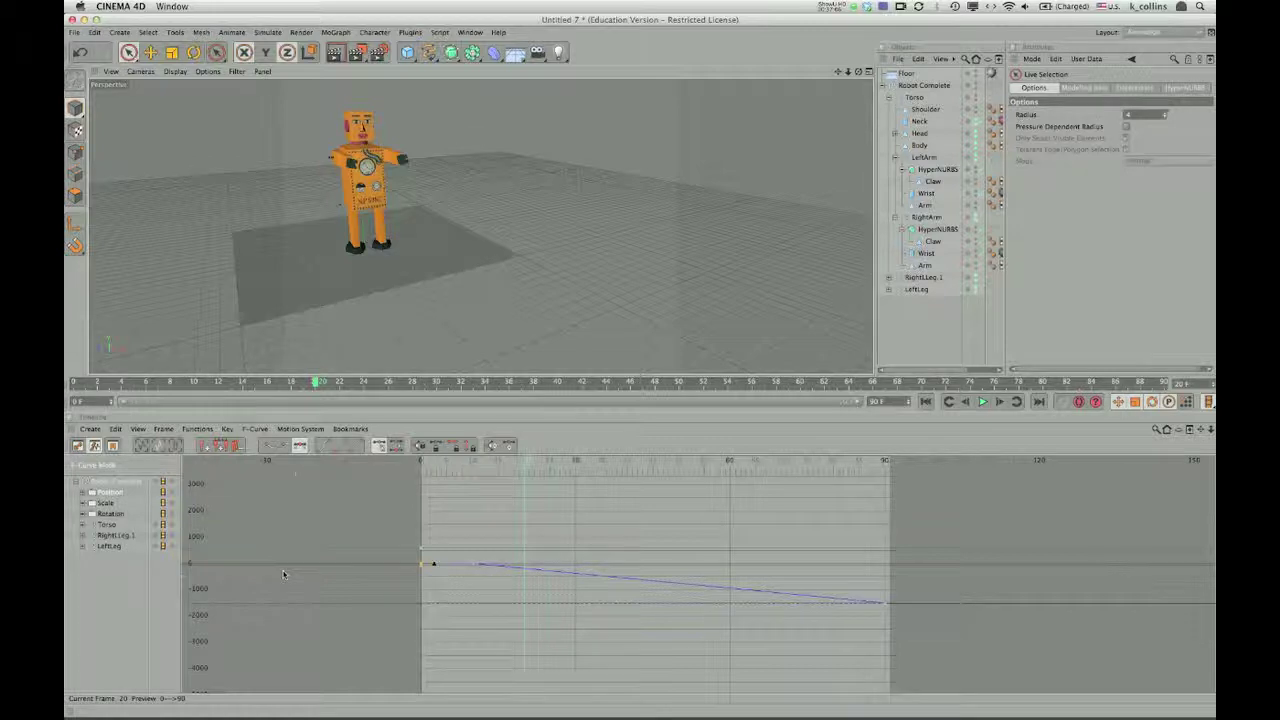
Step: Show the Timeline in Key Mode, select all of the robot's keys and stretch them to end at about frame 300
{"action": "left_click", "coordinate": [79, 447]}
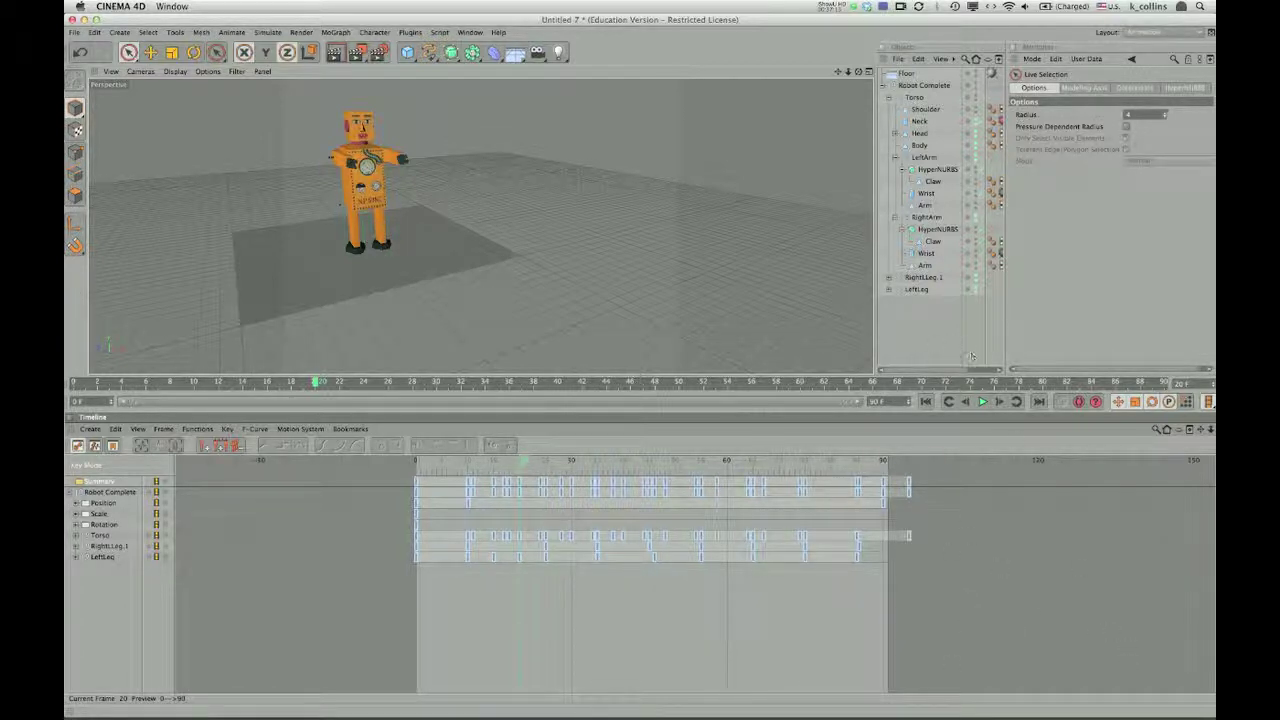
{"action": "left_click_drag", "start_coordinate": [1202, 431], "coordinate": [977, 431]}
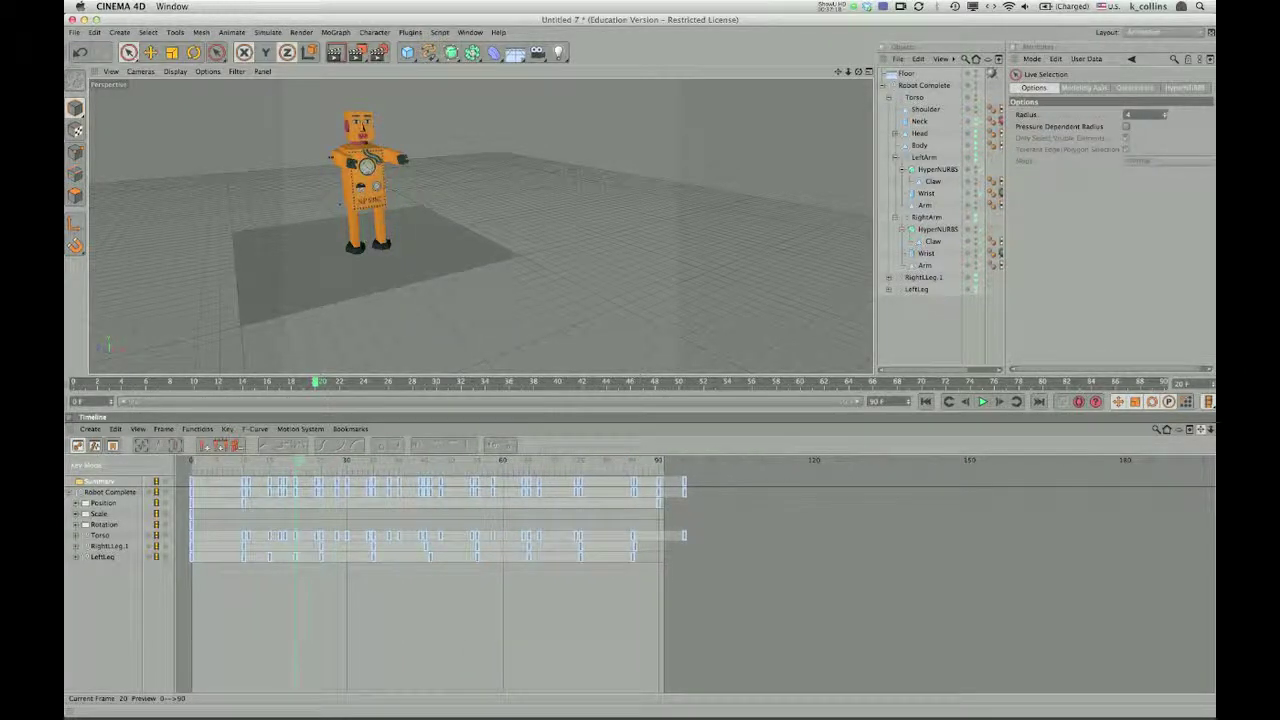
{"action": "left_click_drag", "start_coordinate": [1211, 431], "coordinate": [1021, 431]}
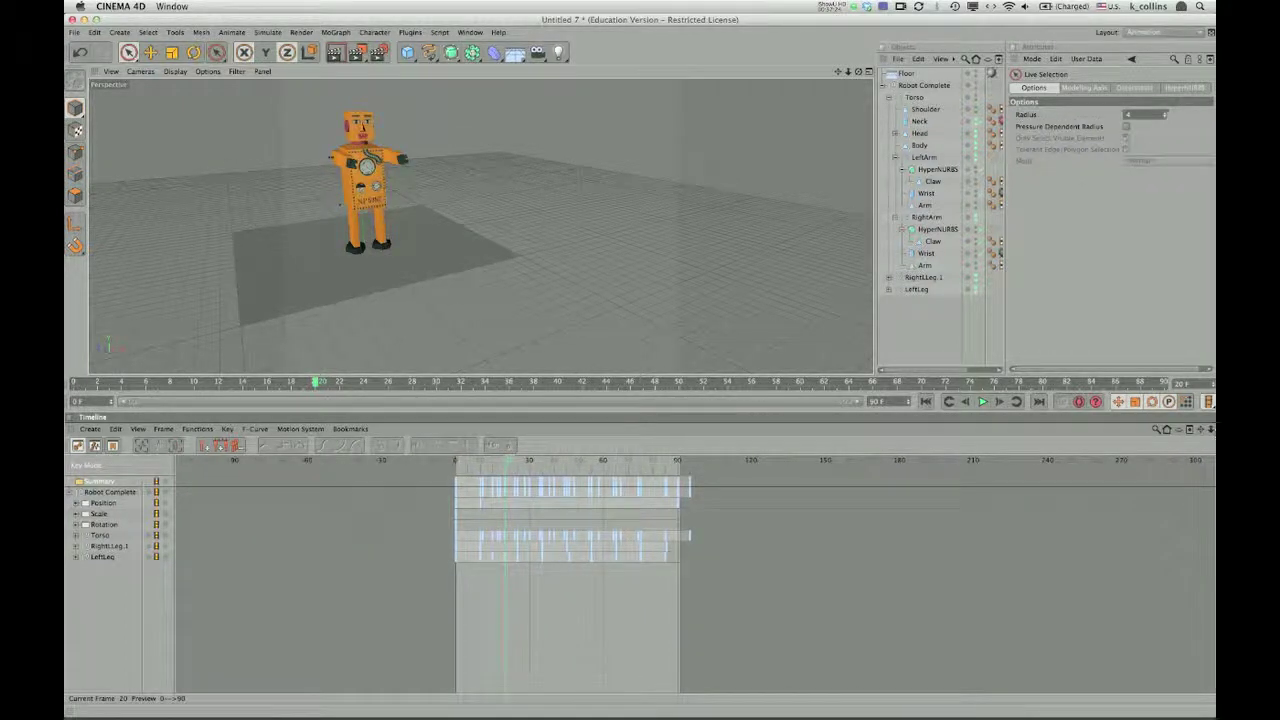
{"action": "left_click_drag", "start_coordinate": [1200, 430], "coordinate": [956, 430]}
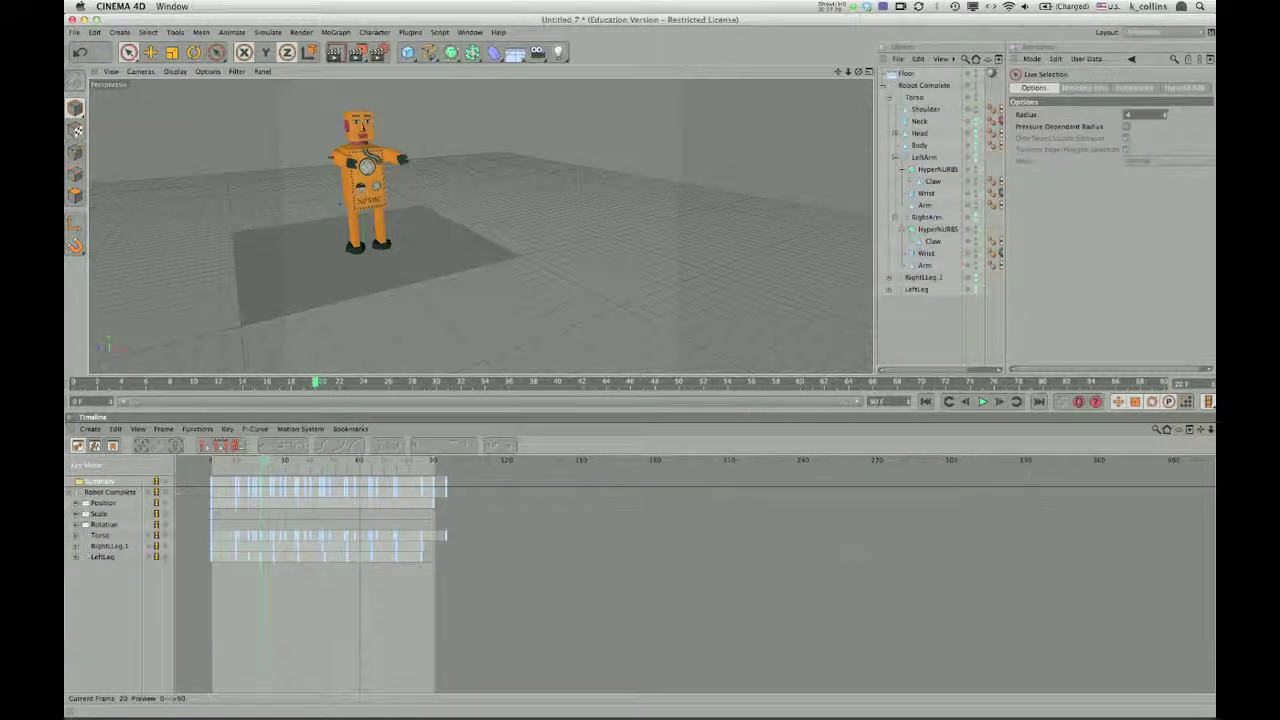
{"action": "key", "text": "super+a"}
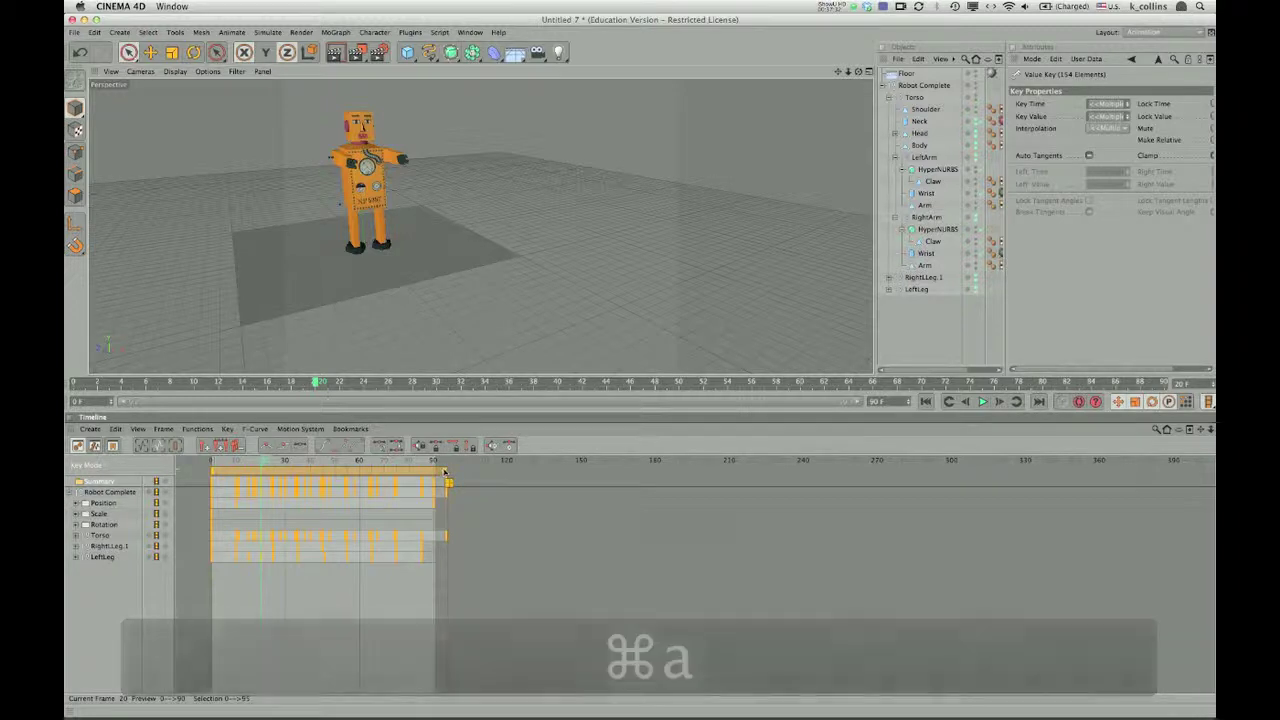
{"action": "left_click_drag", "start_coordinate": [445, 472], "coordinate": [941, 480]}
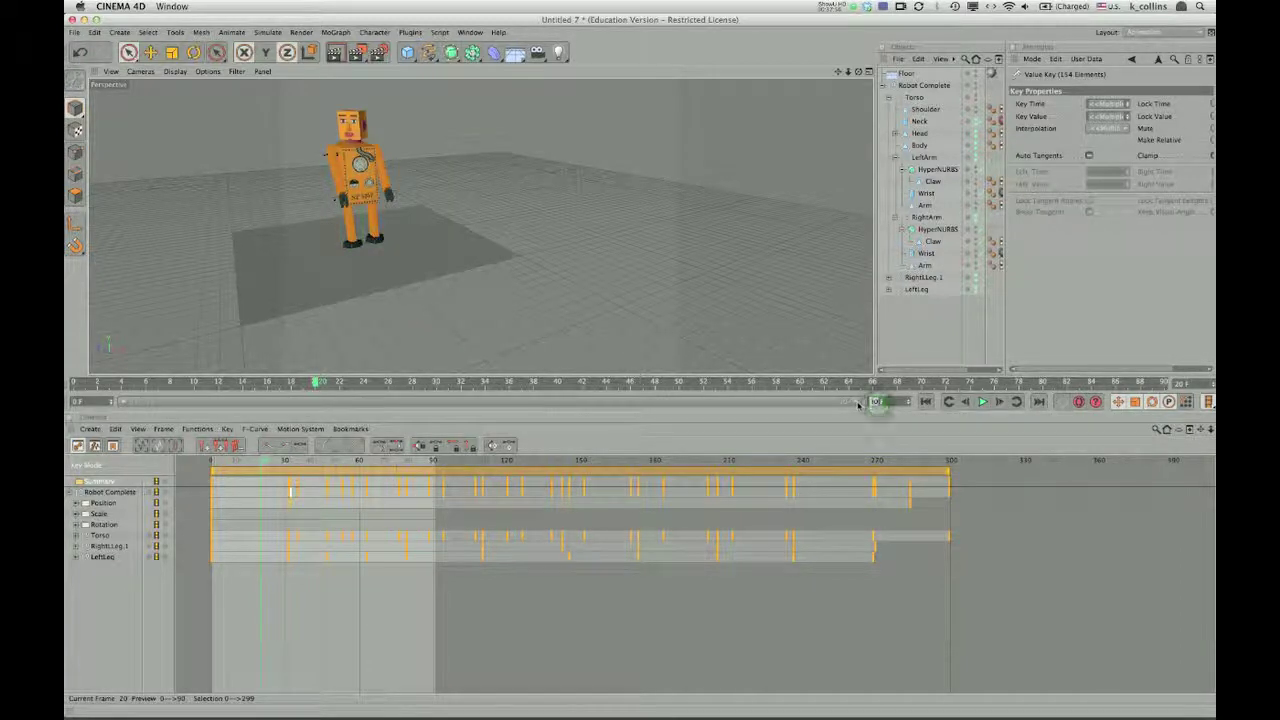
Step: Set the project's end frame to 300 and play part of the stretched walk
{"action": "type", "text": "00"}
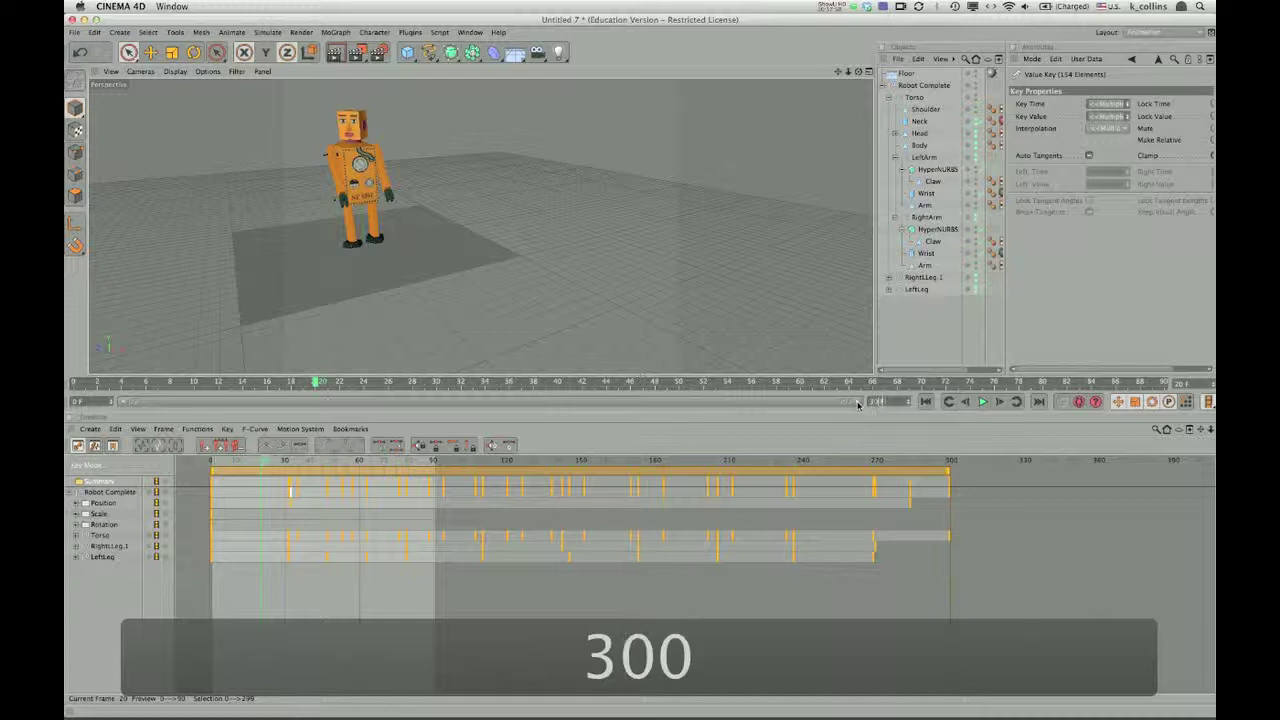
{"action": "key", "text": "Return"}
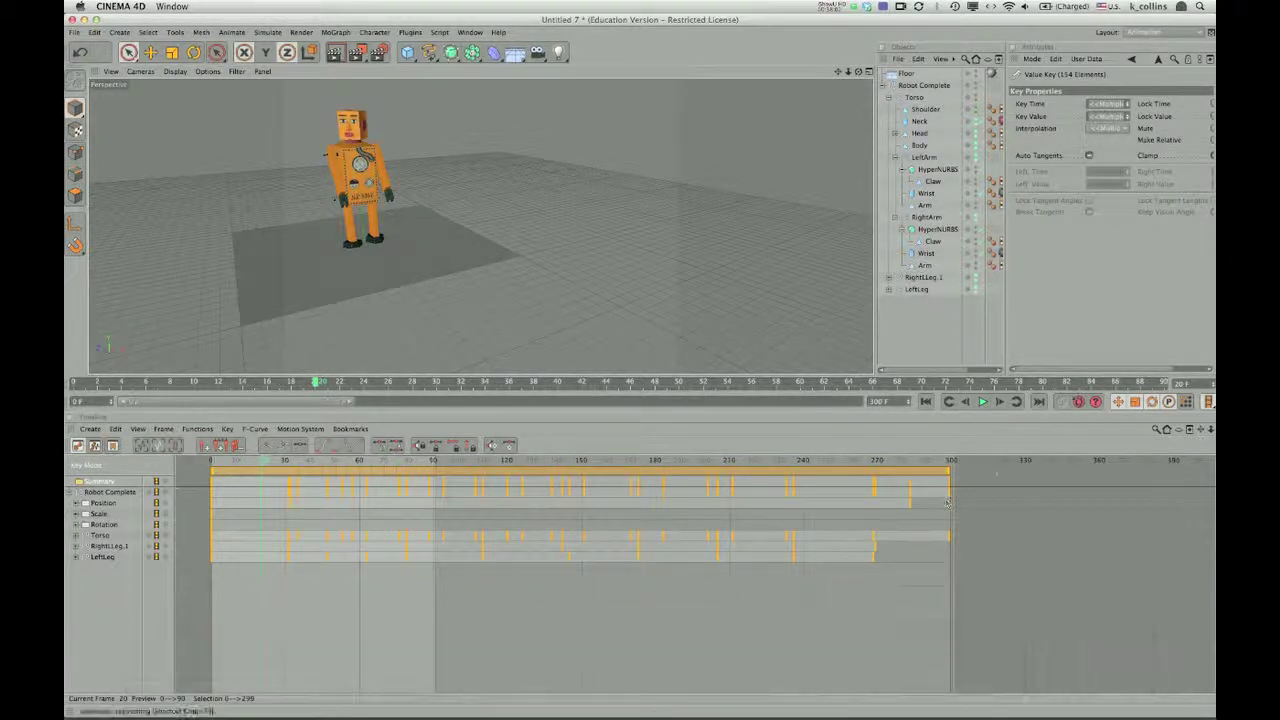
{"action": "left_click", "coordinate": [983, 401]}
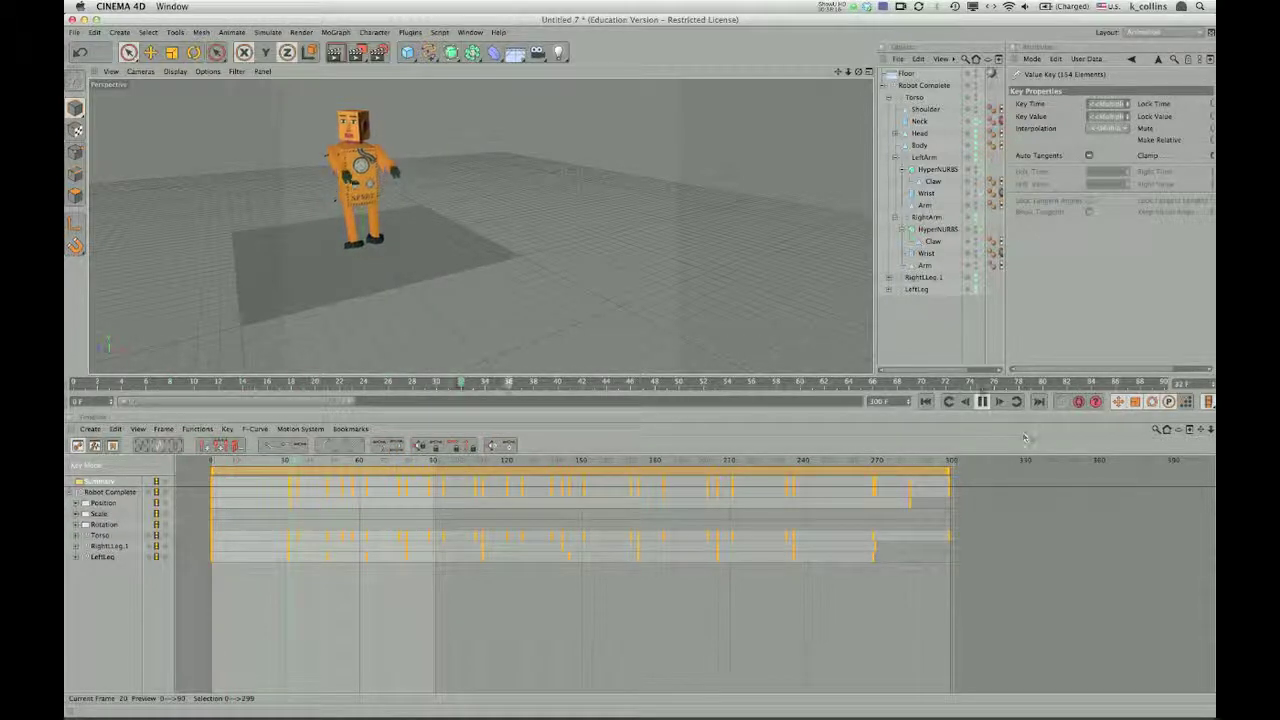
{"action": "left_click", "coordinate": [983, 402]}
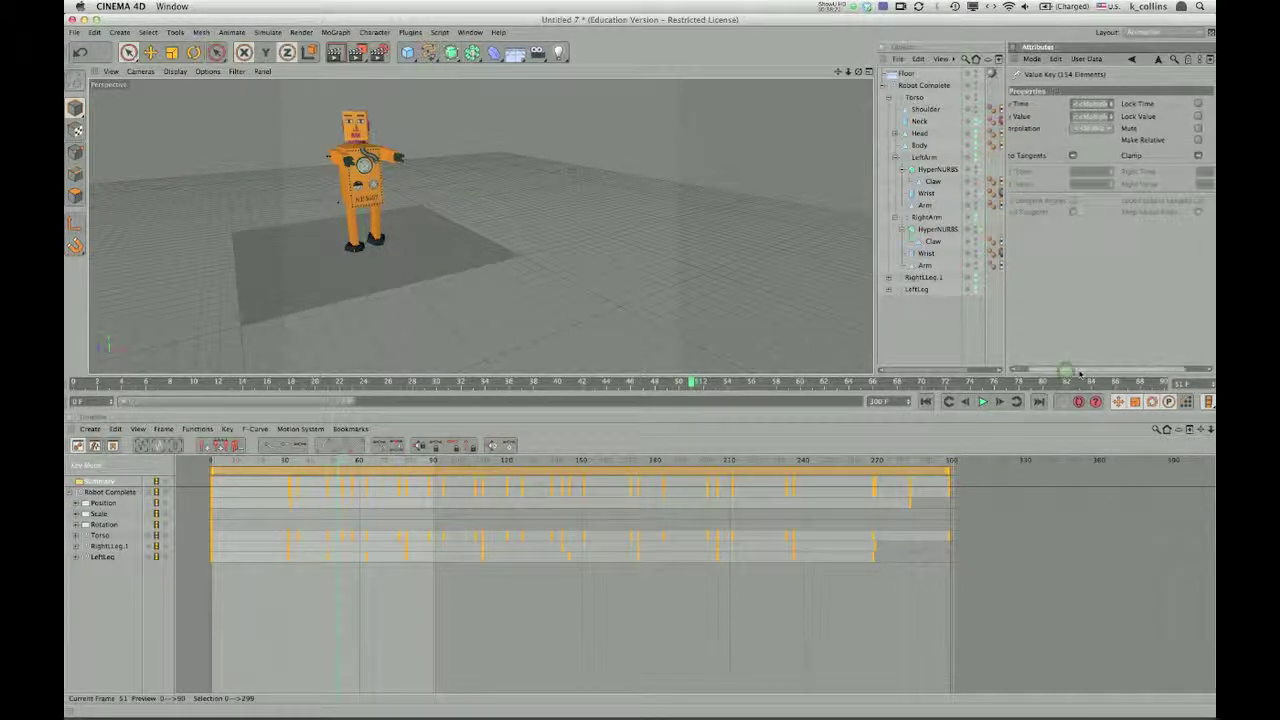
Step: Extend the preview range to frame 300 and scrub through the stretched walk
{"action": "left_click_drag", "start_coordinate": [1128, 372], "coordinate": [1173, 374]}
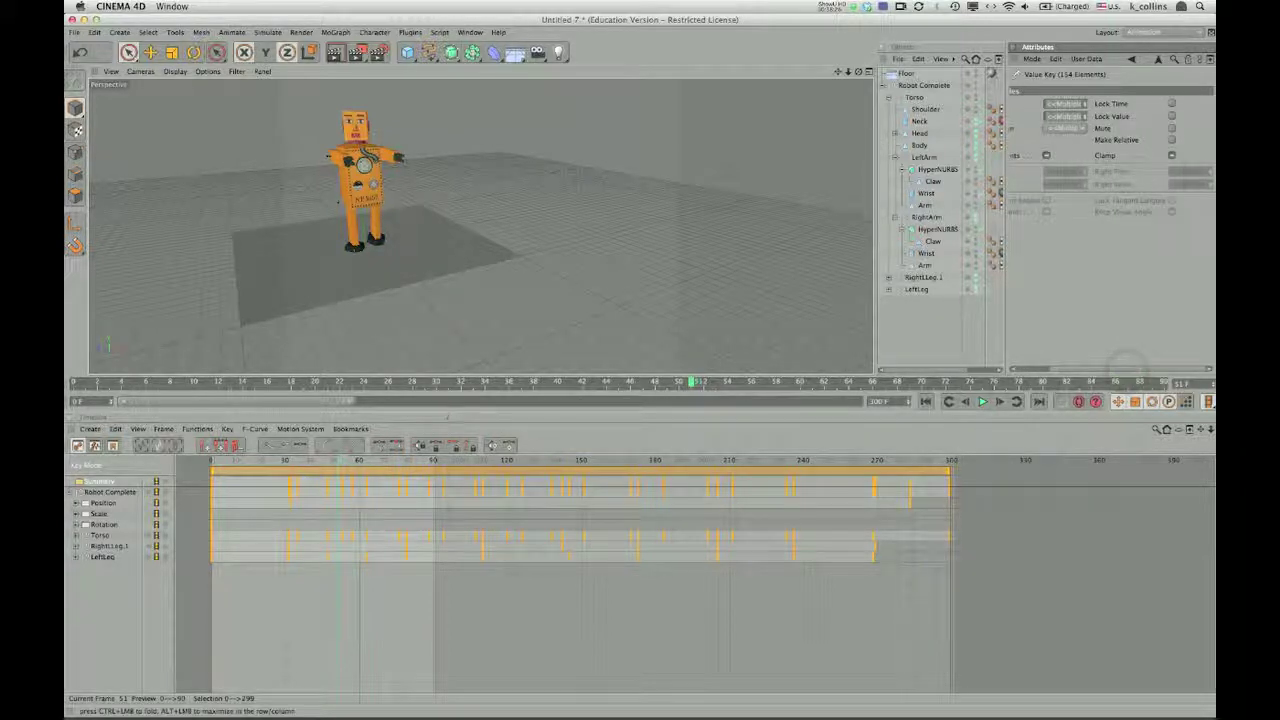
{"action": "left_click_drag", "start_coordinate": [354, 405], "coordinate": [749, 419]}
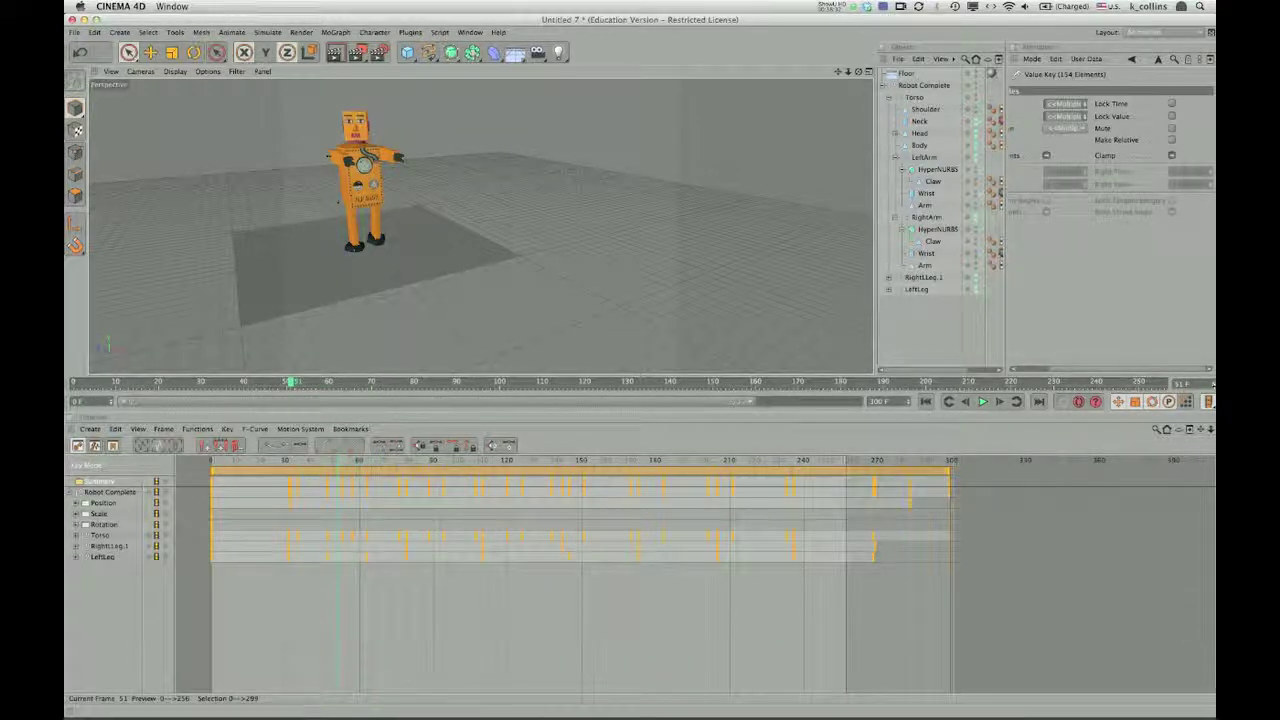
{"action": "left_click_drag", "start_coordinate": [1213, 386], "coordinate": [1214, 387]}
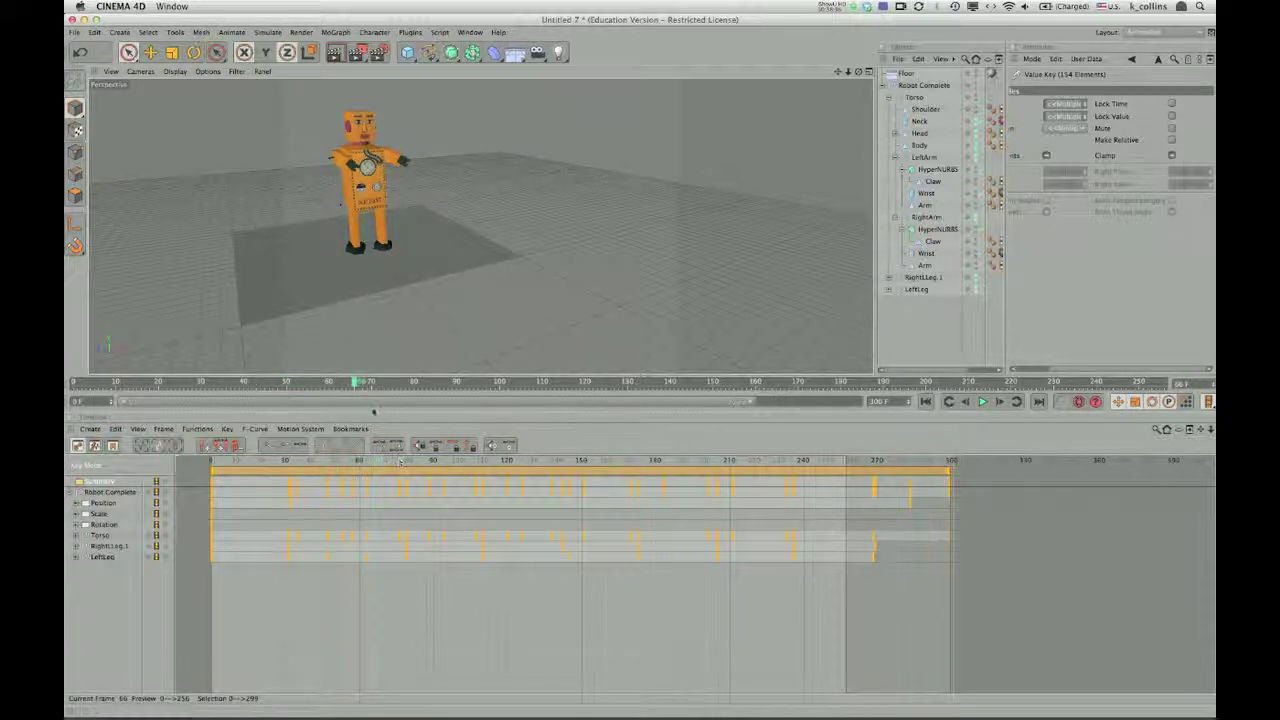
{"action": "left_click_drag", "start_coordinate": [357, 384], "coordinate": [981, 386]}
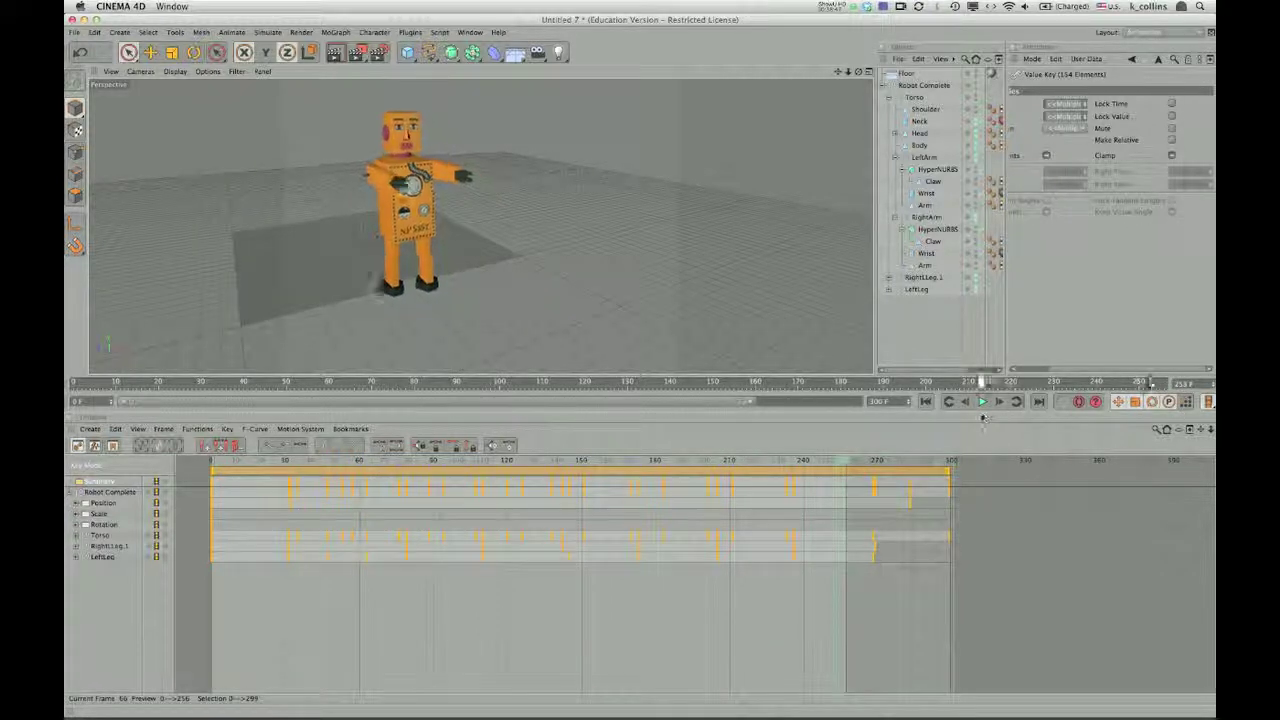
{"action": "left_click_drag", "start_coordinate": [846, 470], "coordinate": [955, 453]}
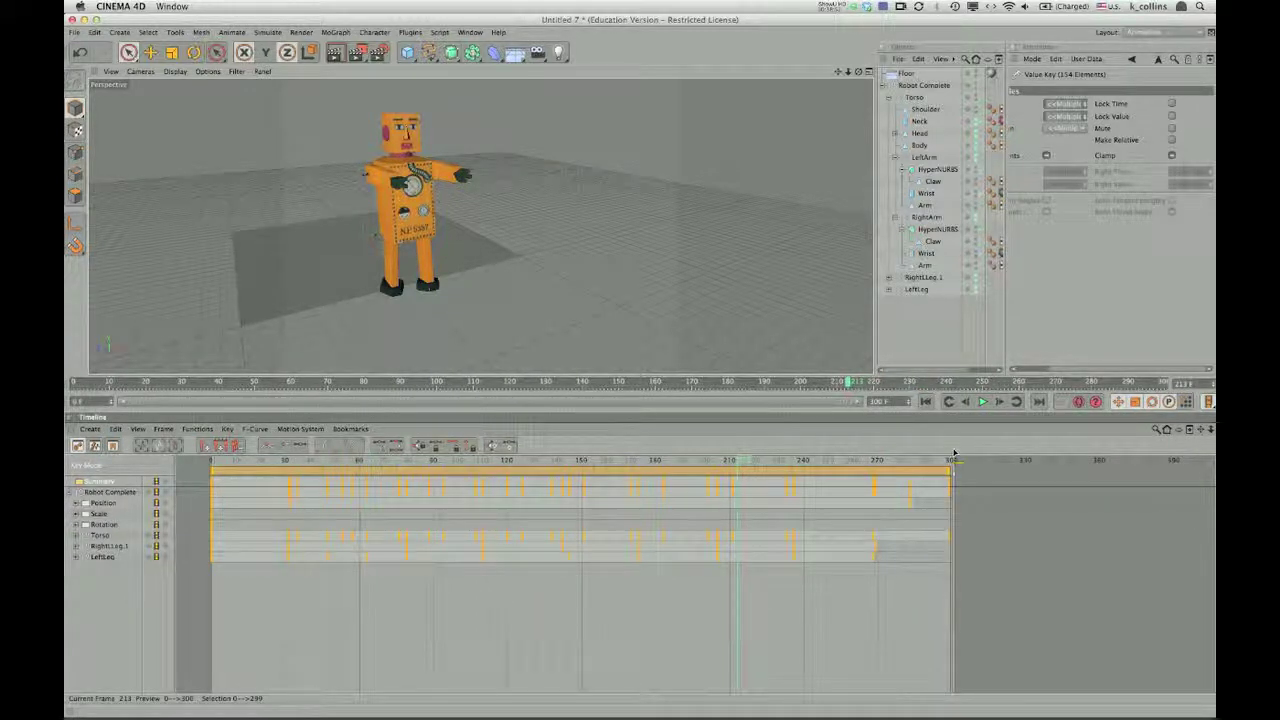